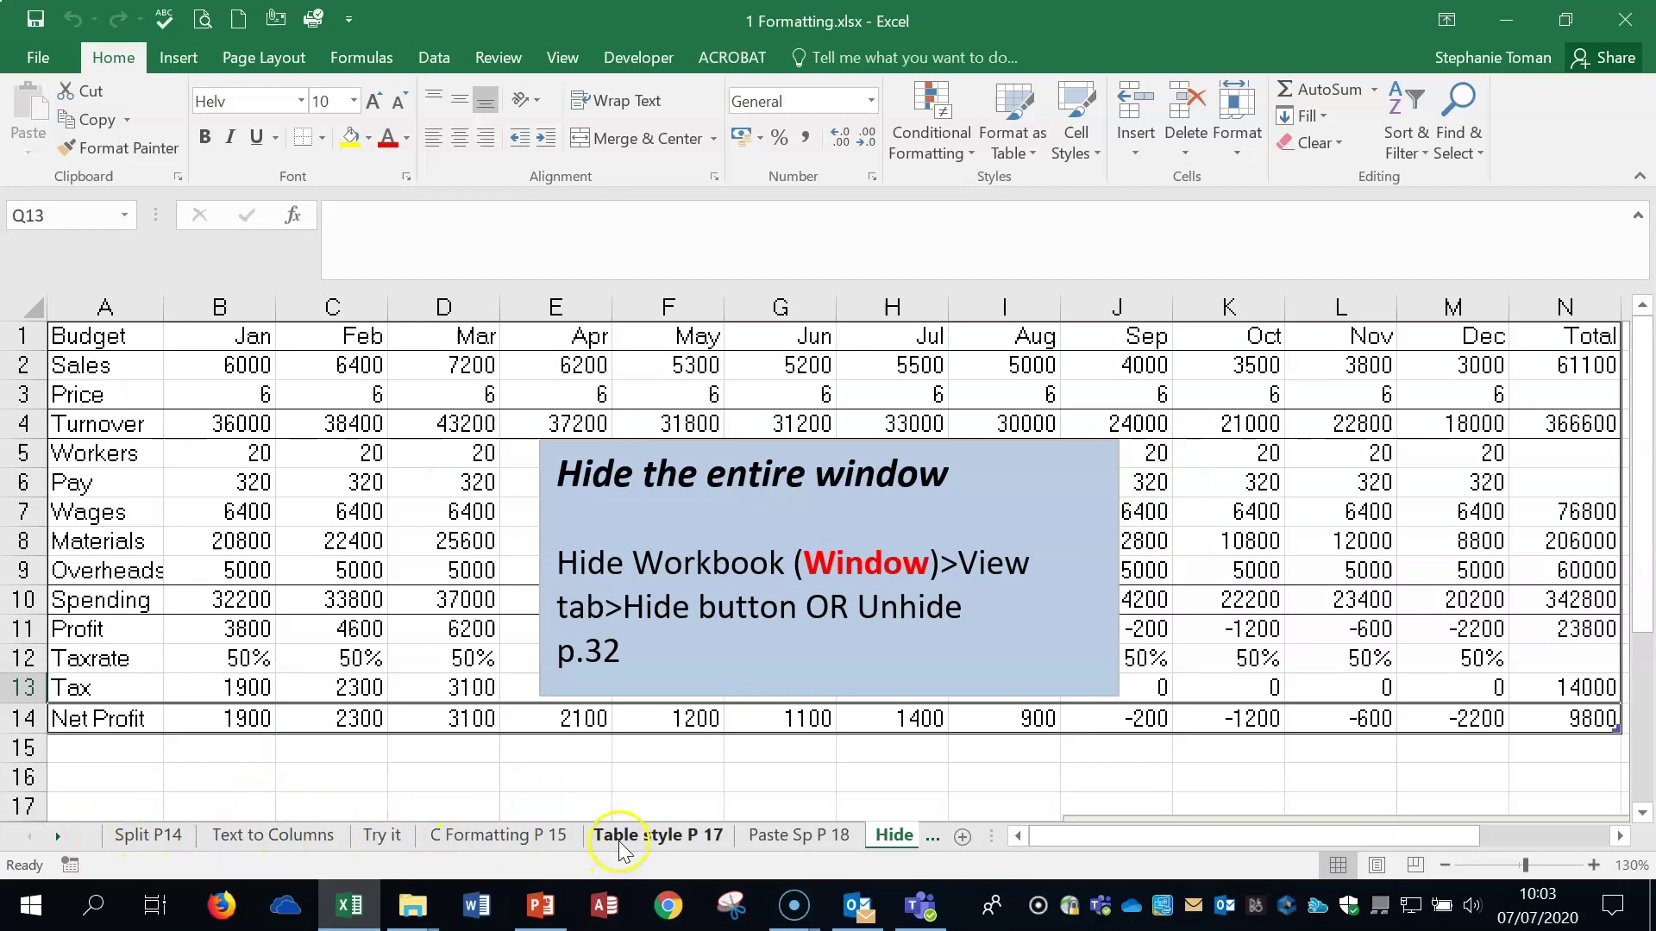
# - Open the Split P14 sheet and read the note about moving and removing splits
pyautogui.click(144, 841)
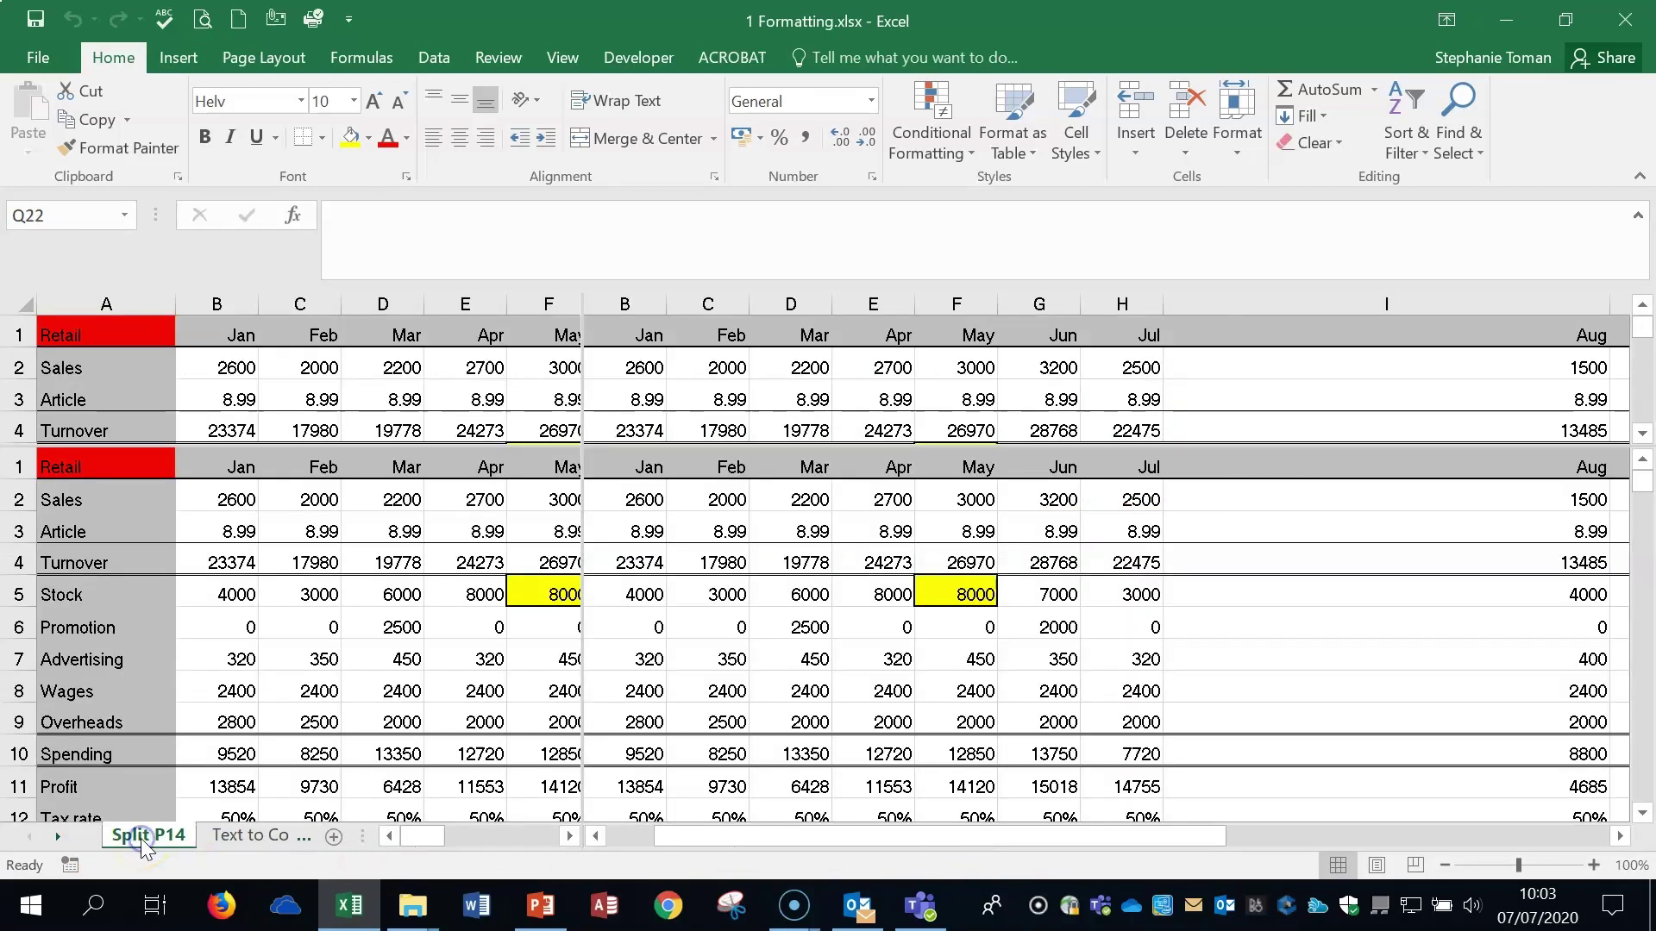
pyautogui.click(1445, 865)
pyautogui.click(1445, 865)
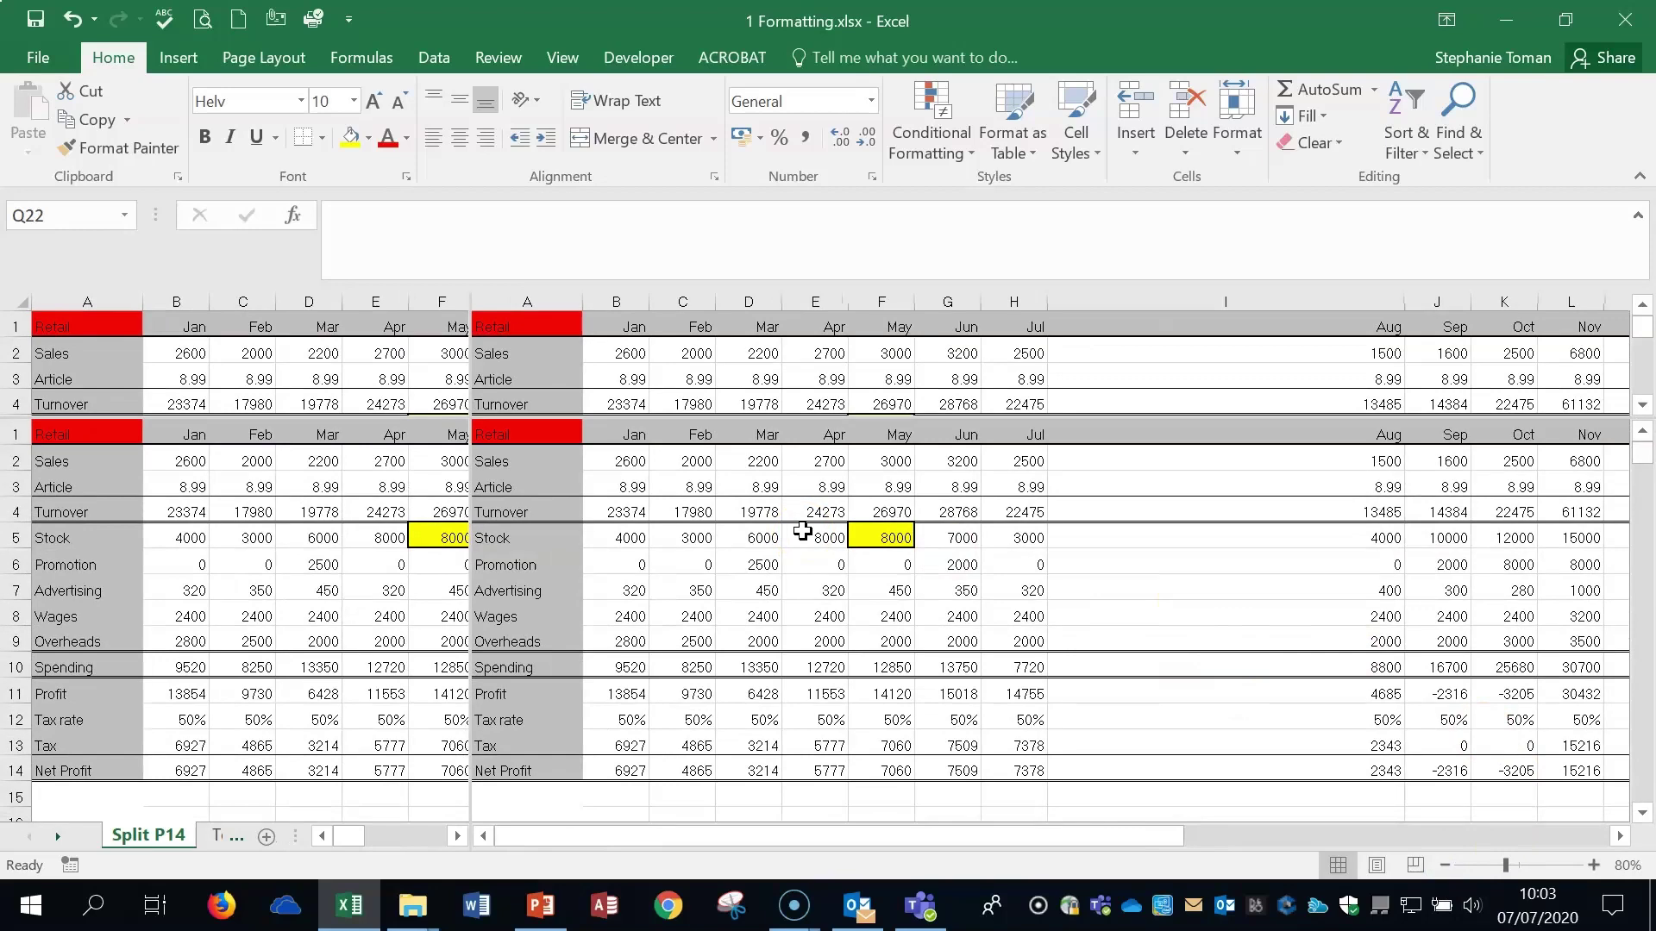
pyautogui.moveTo(933, 838); pyautogui.dragTo(1414, 856)
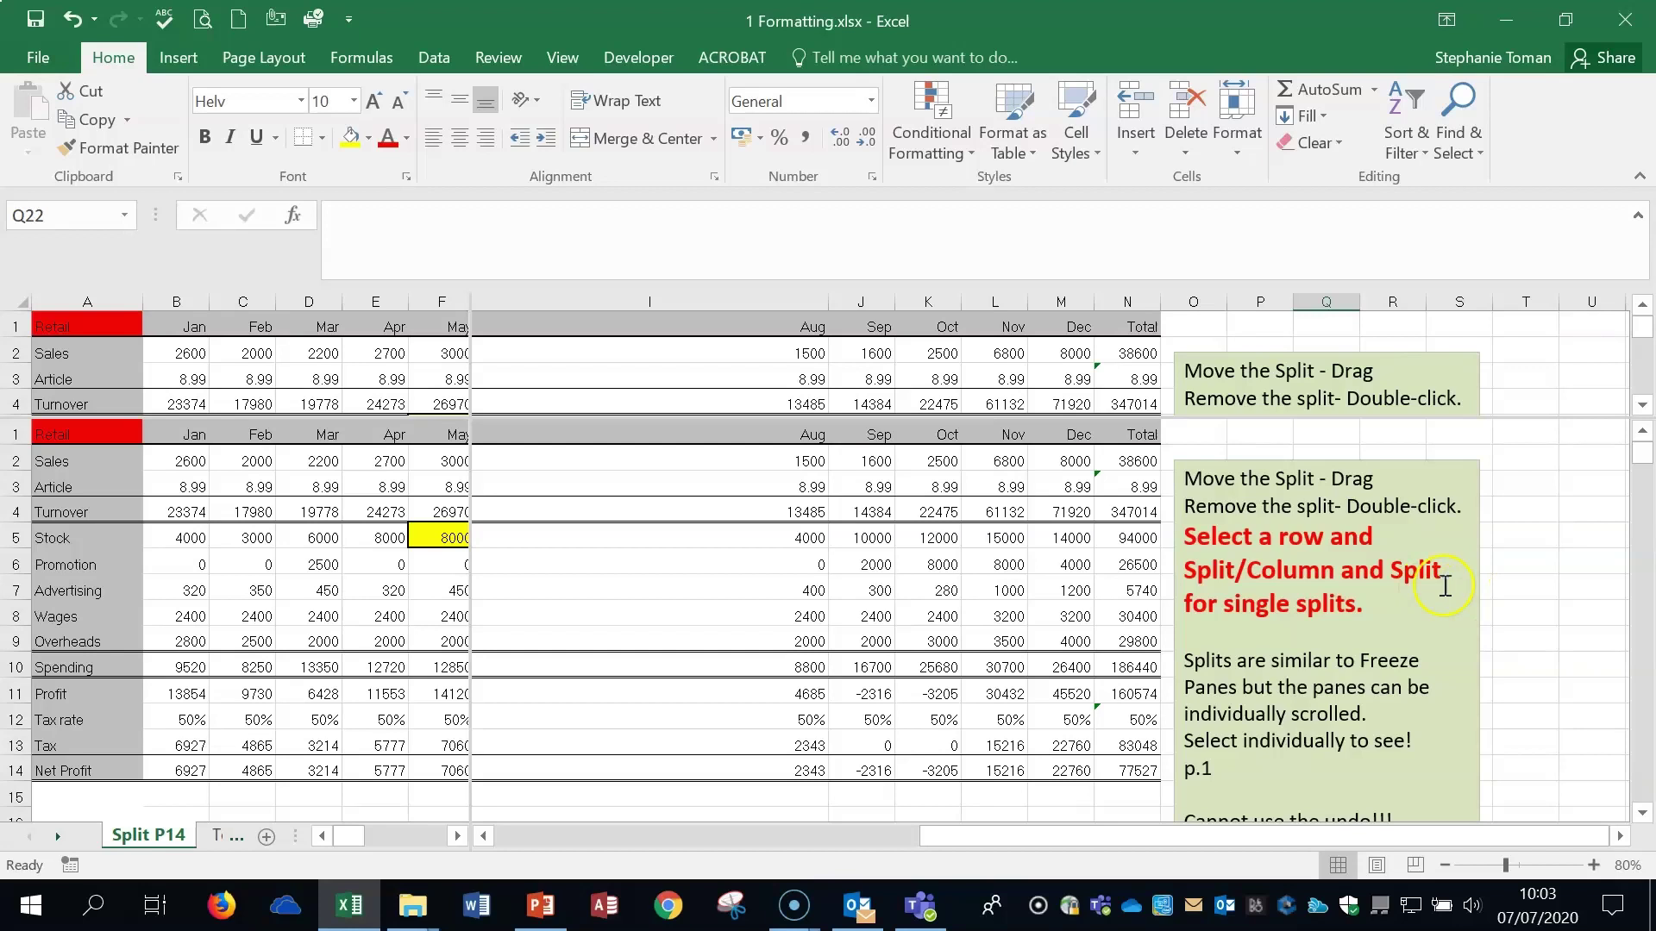
# - Move the vertical split to the edge after column H and the horizontal split to the border below row 4
pyautogui.click(435, 534)
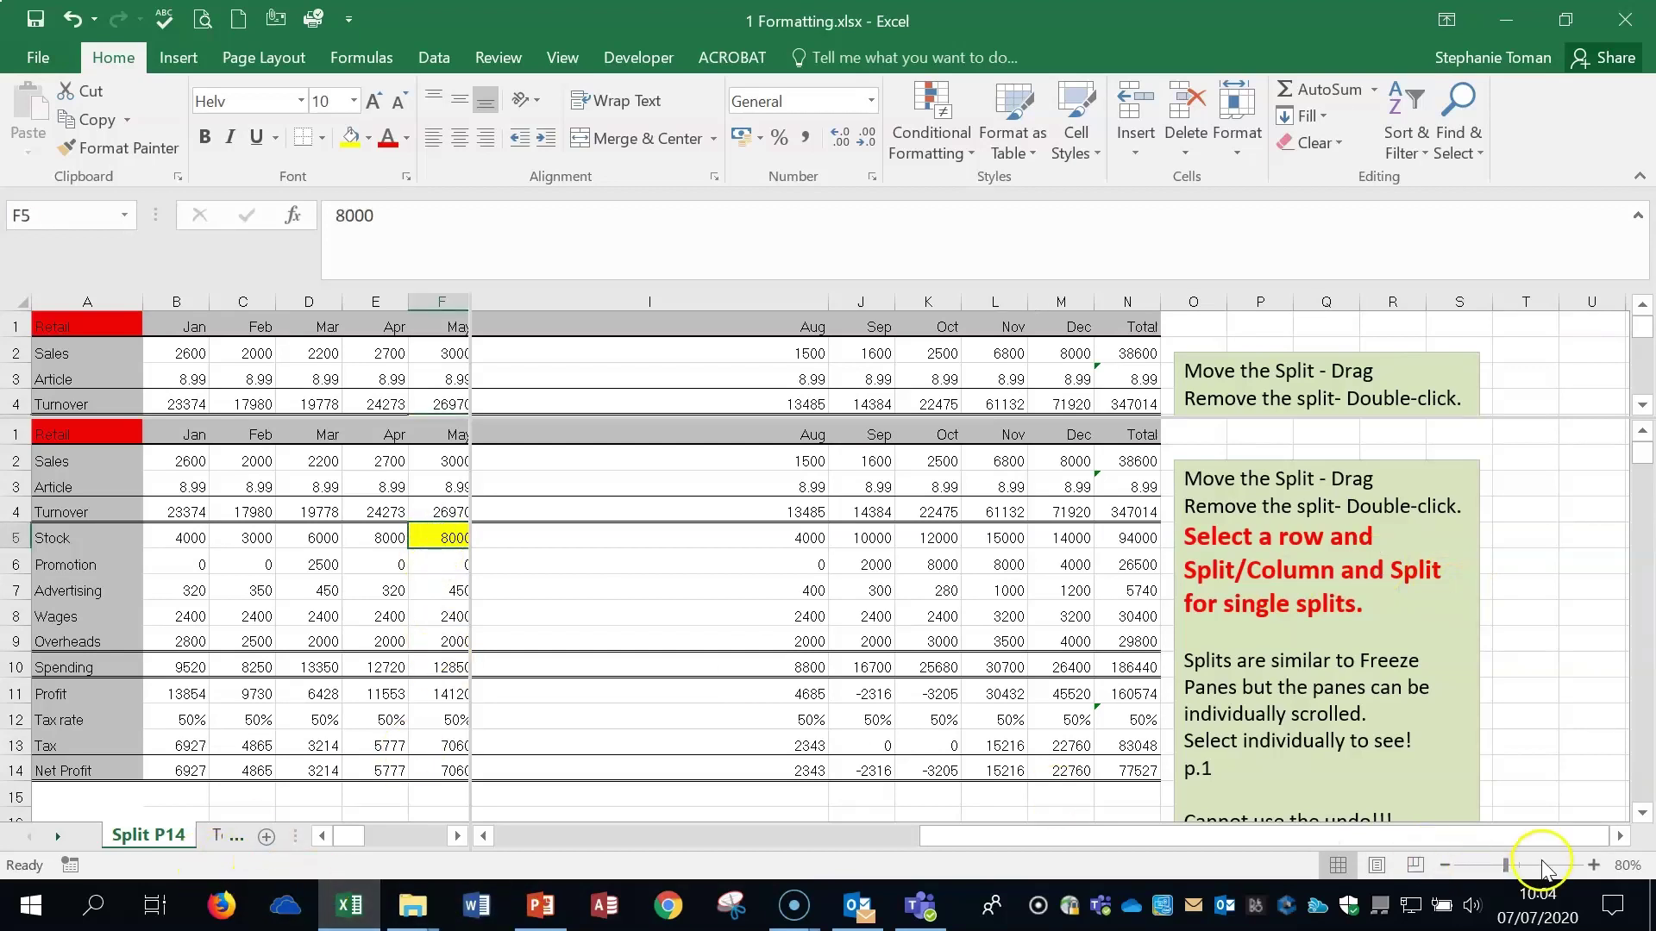
pyautogui.click(1594, 865)
pyautogui.click(1594, 864)
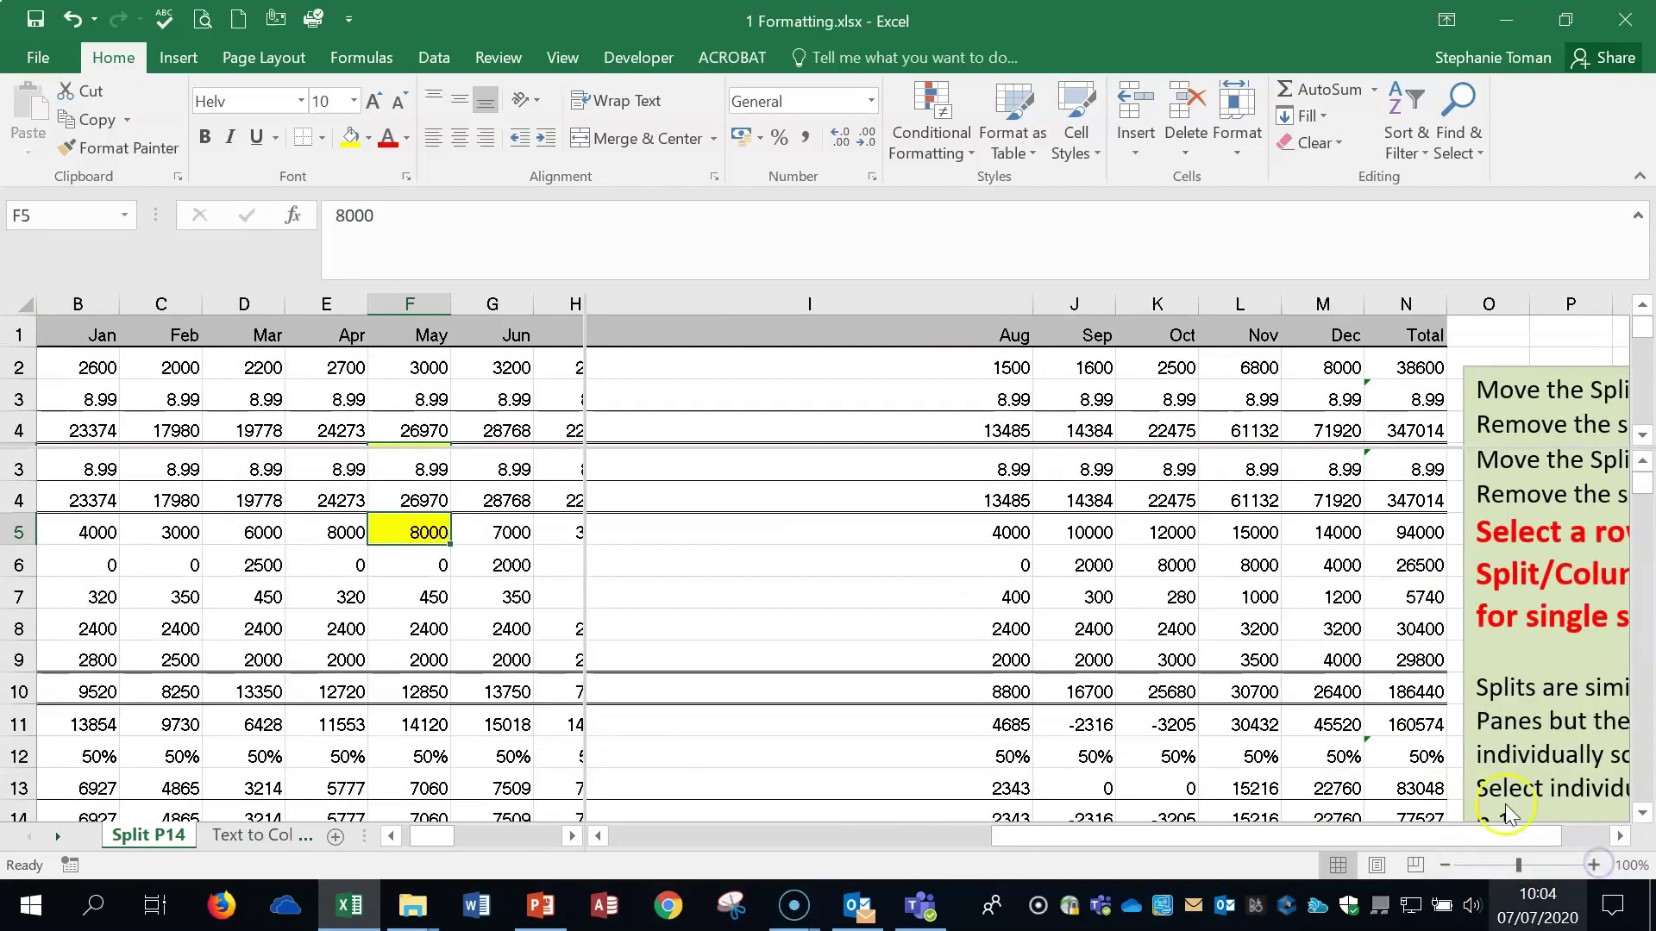
pyautogui.moveTo(1017, 835); pyautogui.dragTo(615, 835)
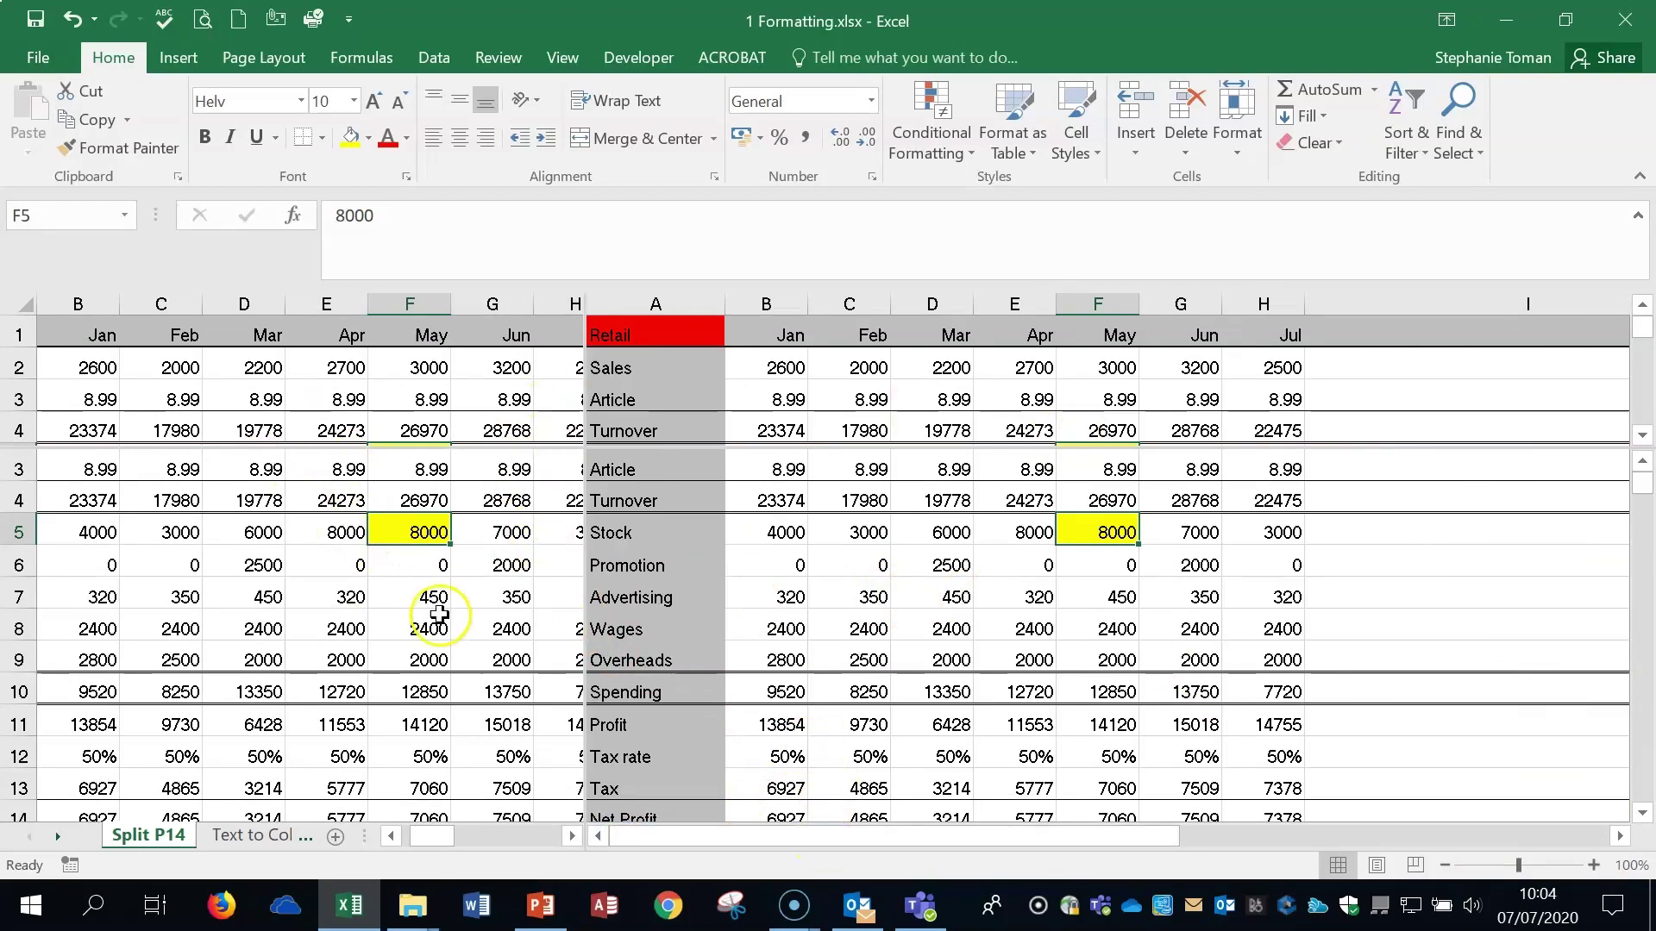
pyautogui.click(565, 57)
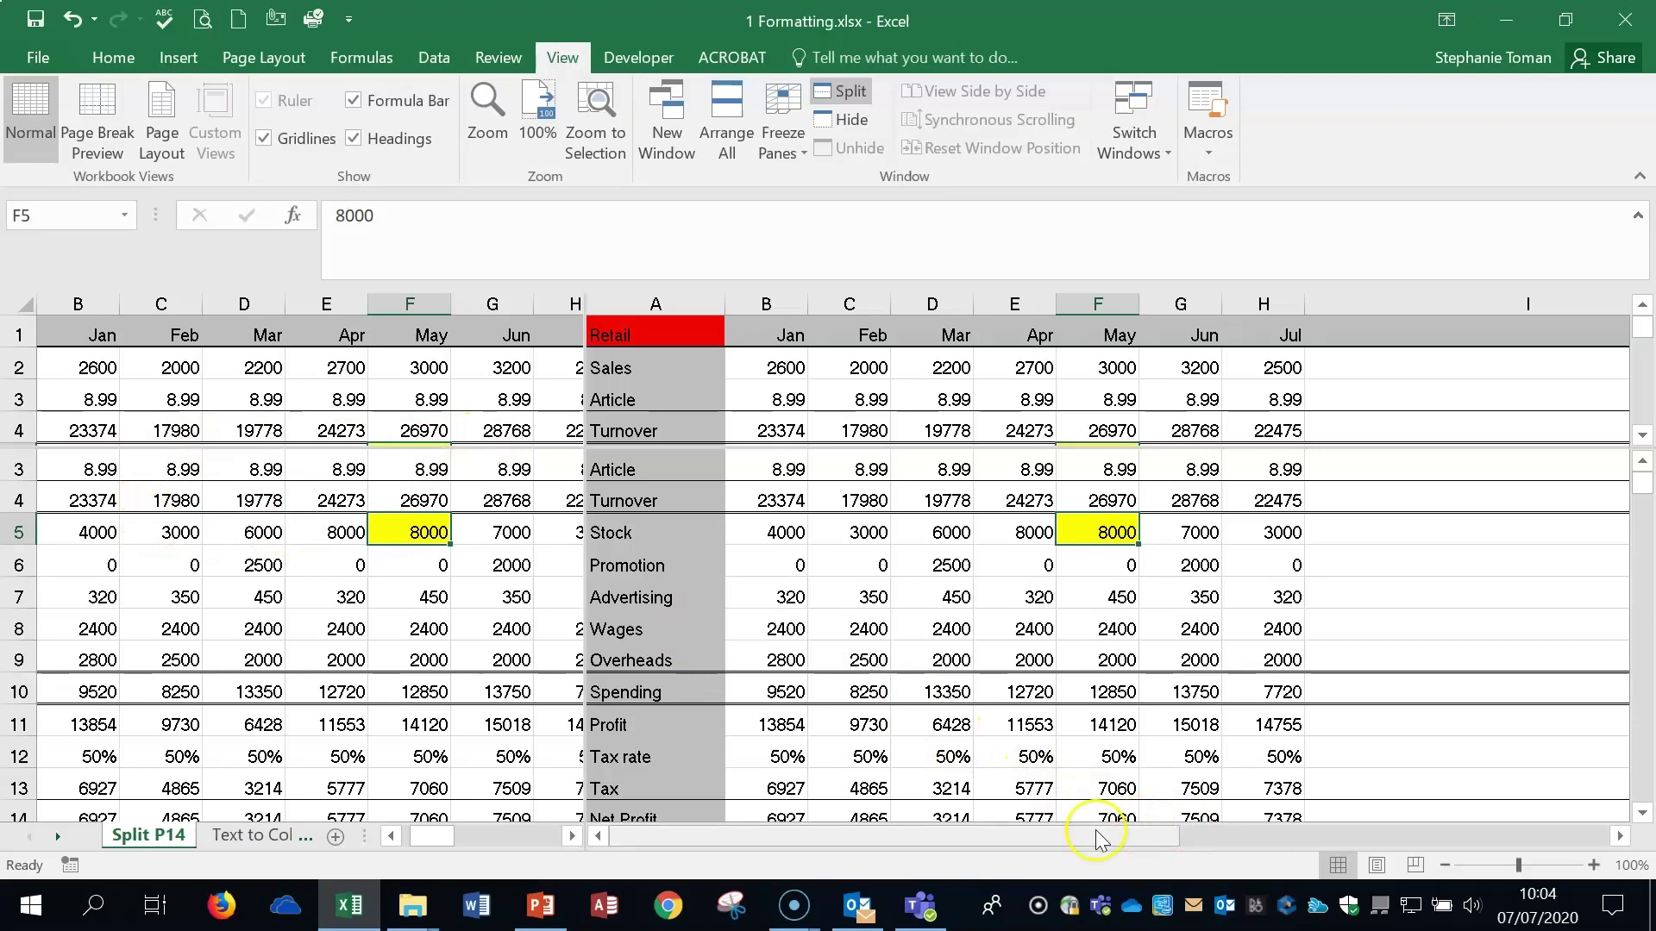
pyautogui.click(1593, 865)
pyautogui.click(1593, 865)
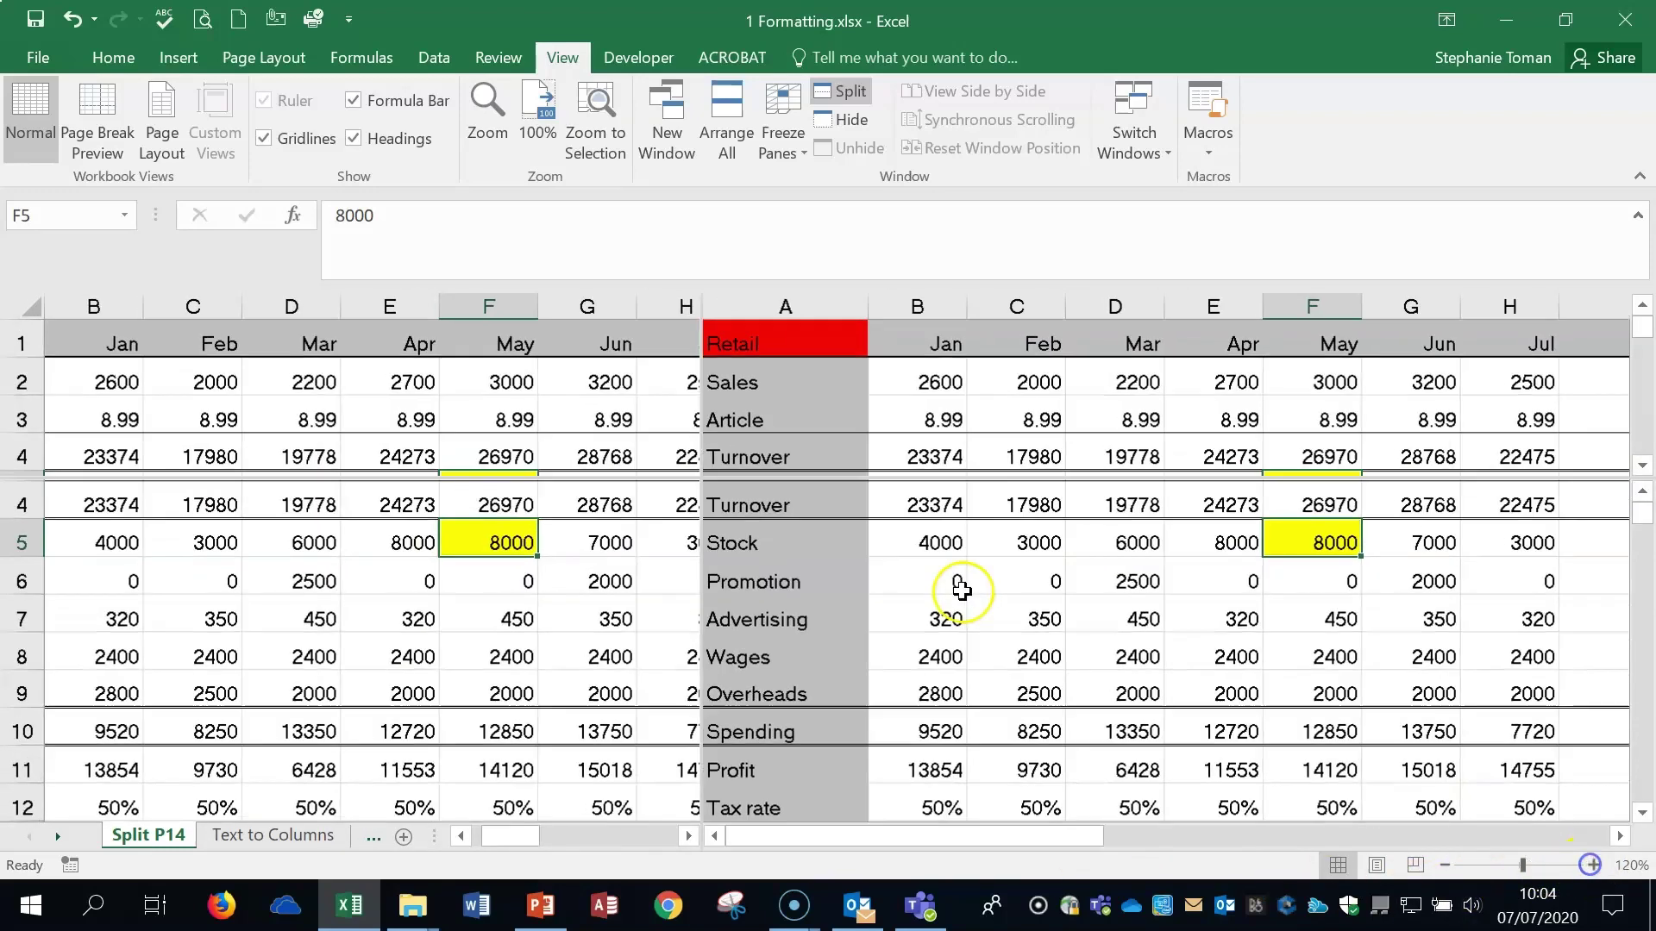
pyautogui.scroll(1, 466, 557)
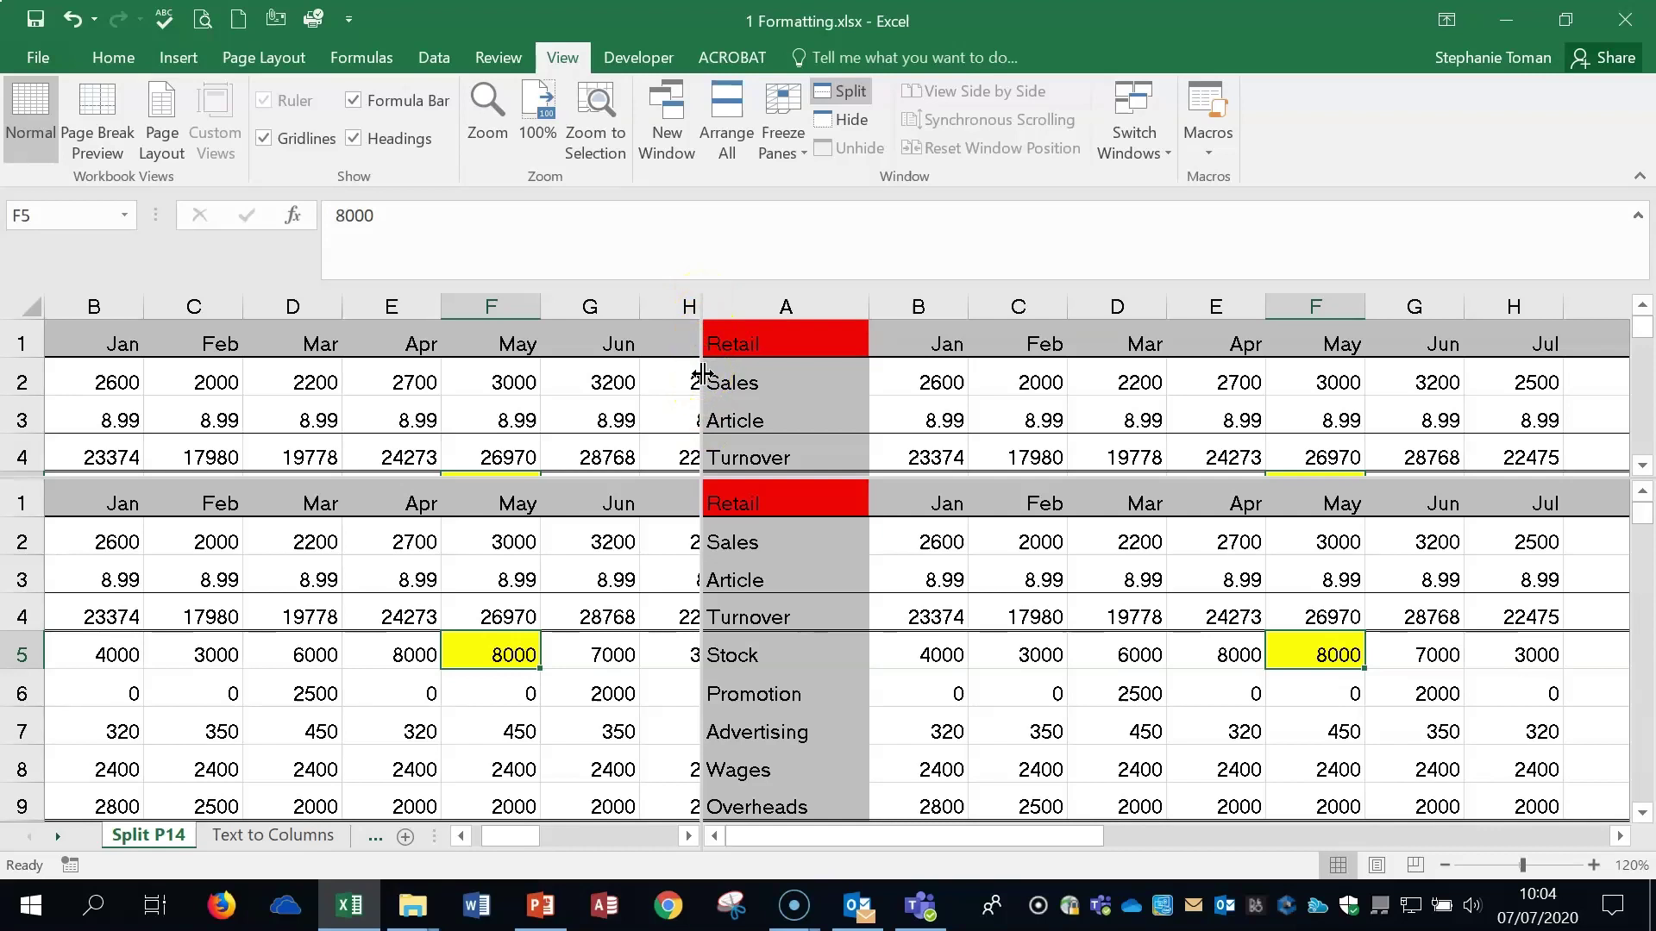
pyautogui.moveTo(703, 372); pyautogui.dragTo(740, 373)
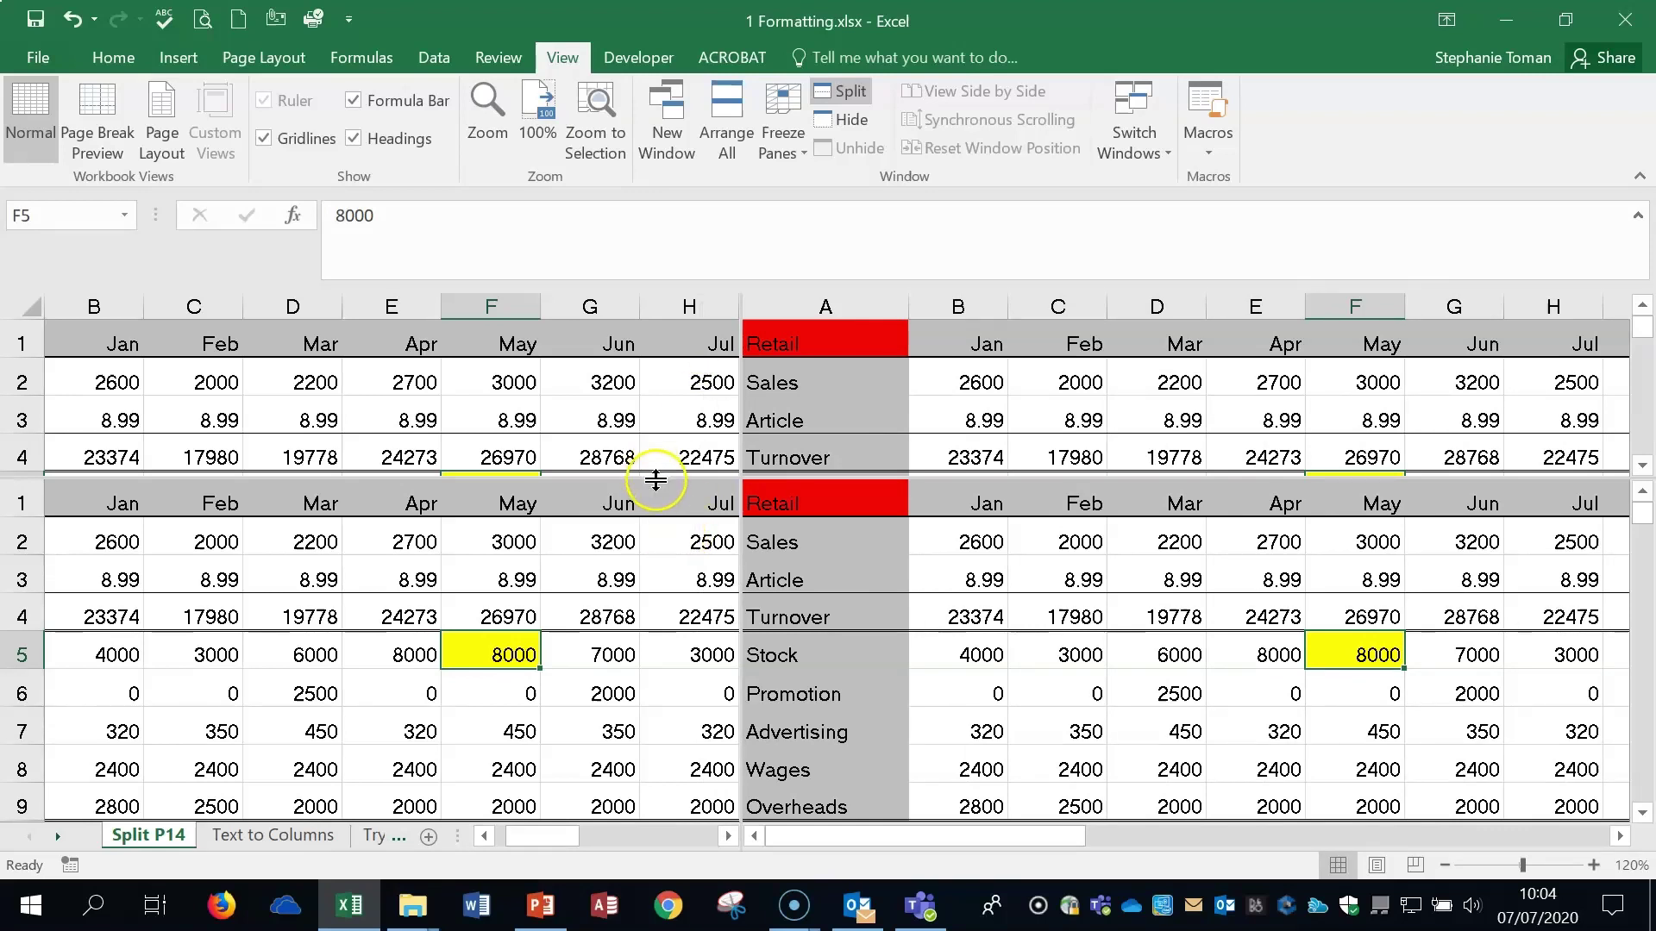
pyautogui.moveTo(656, 480); pyautogui.dragTo(656, 476)
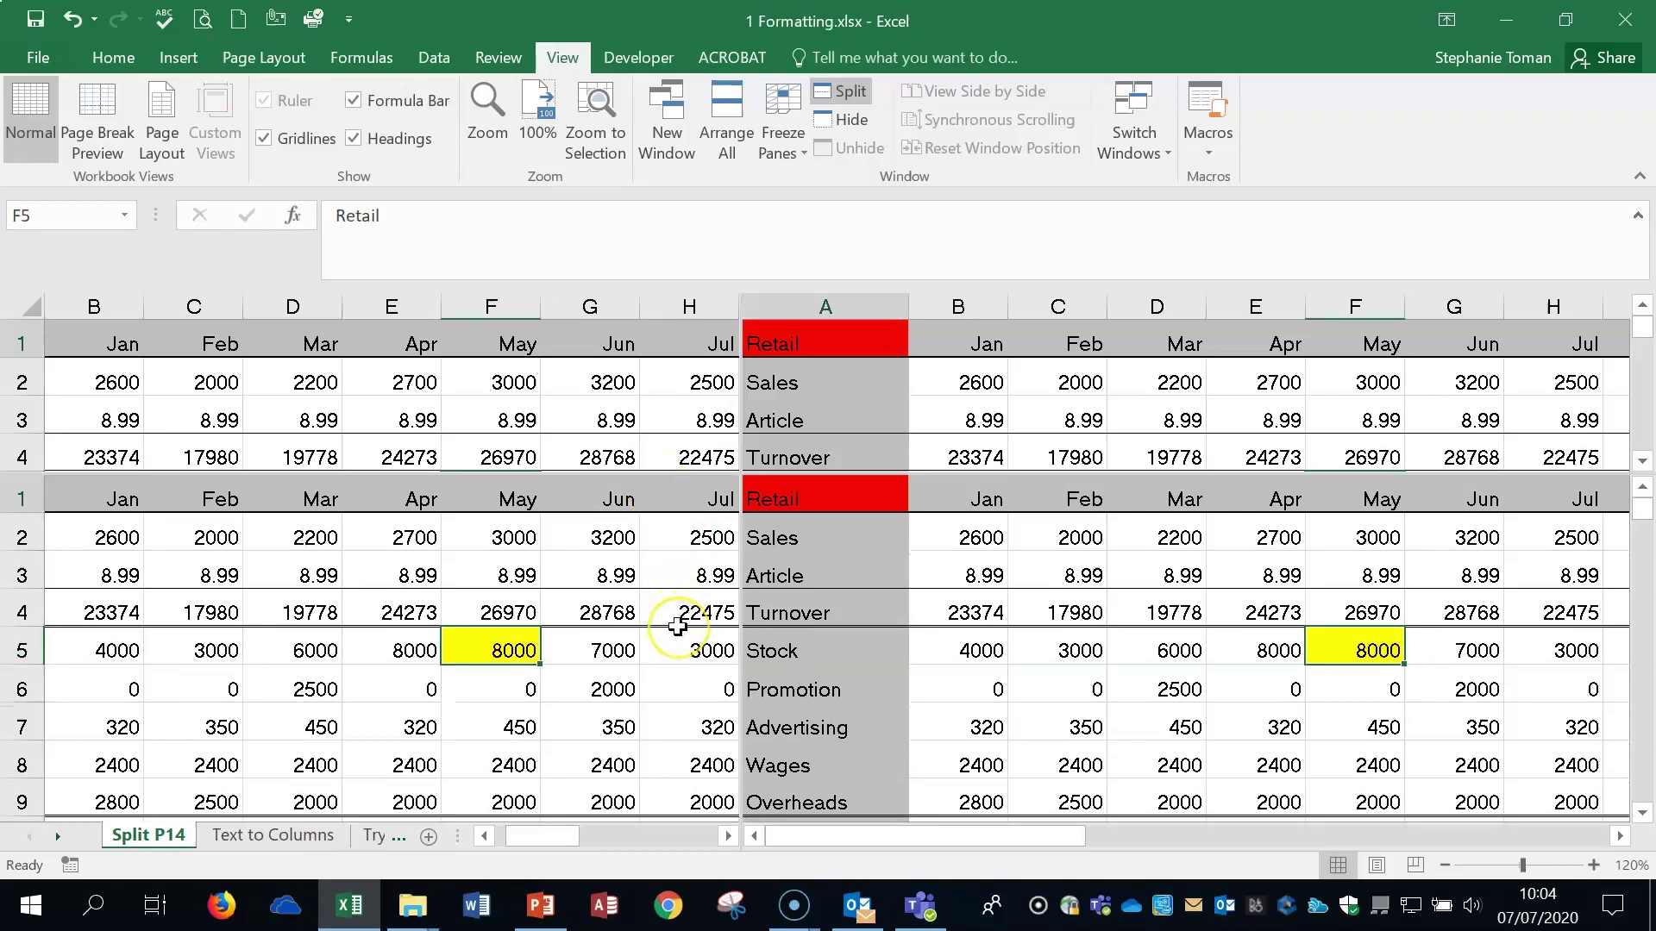
# - Remove the existing split and split the window again at cell F5, the highlighted May stock figure
pyautogui.click(493, 645)
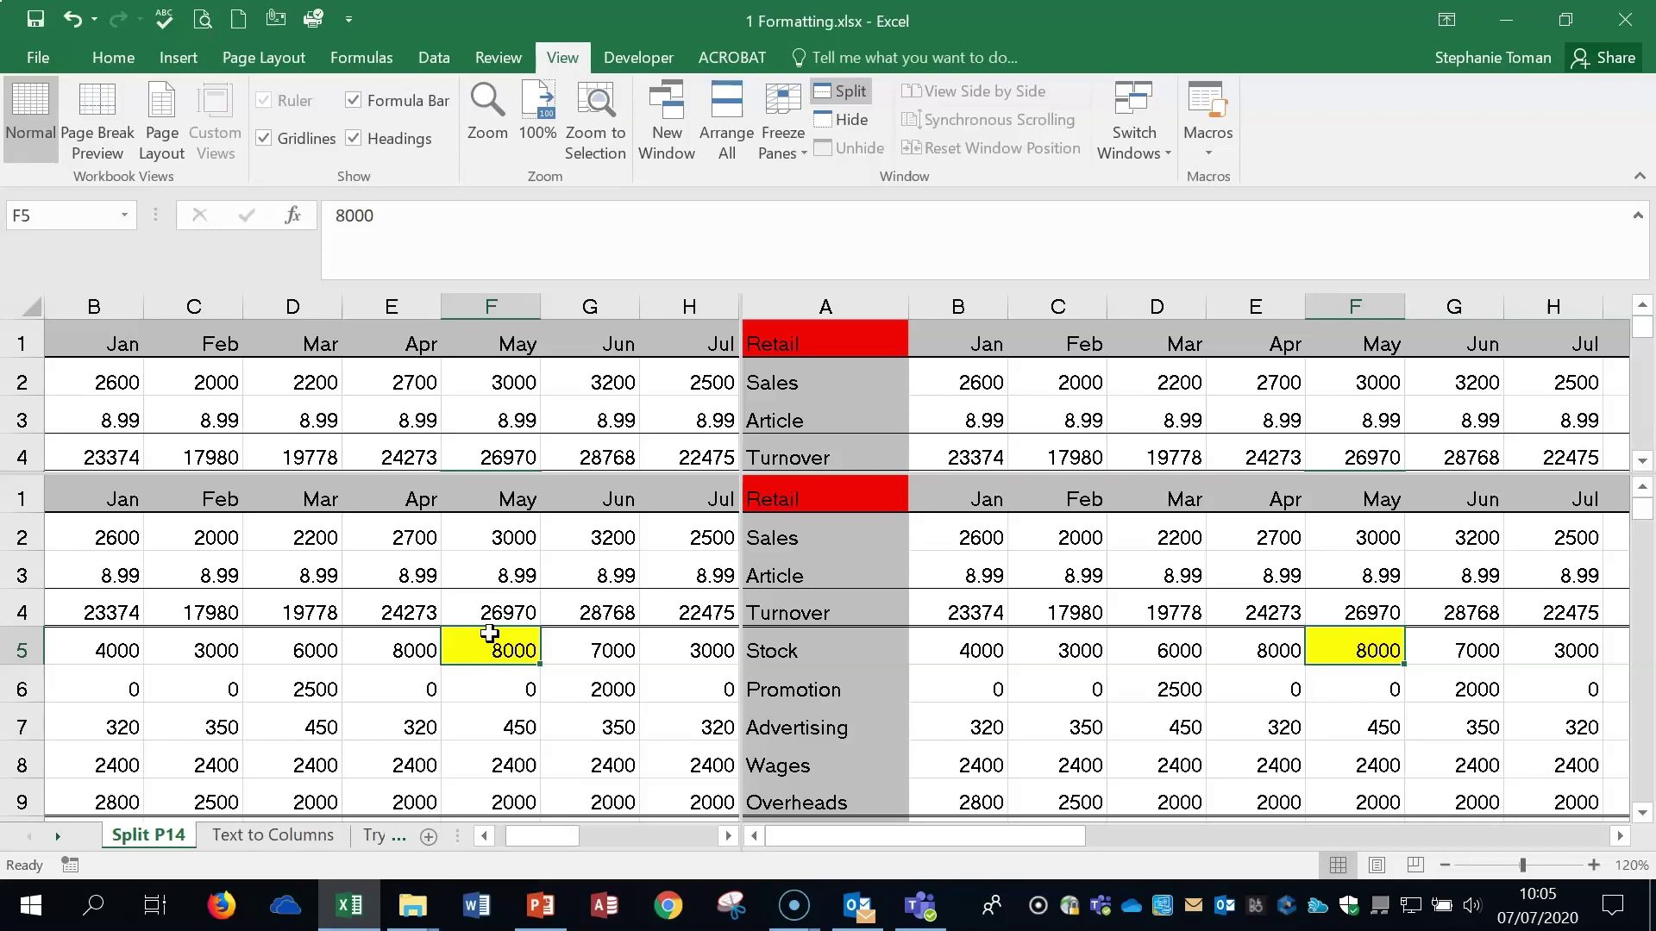
pyautogui.click(591, 642)
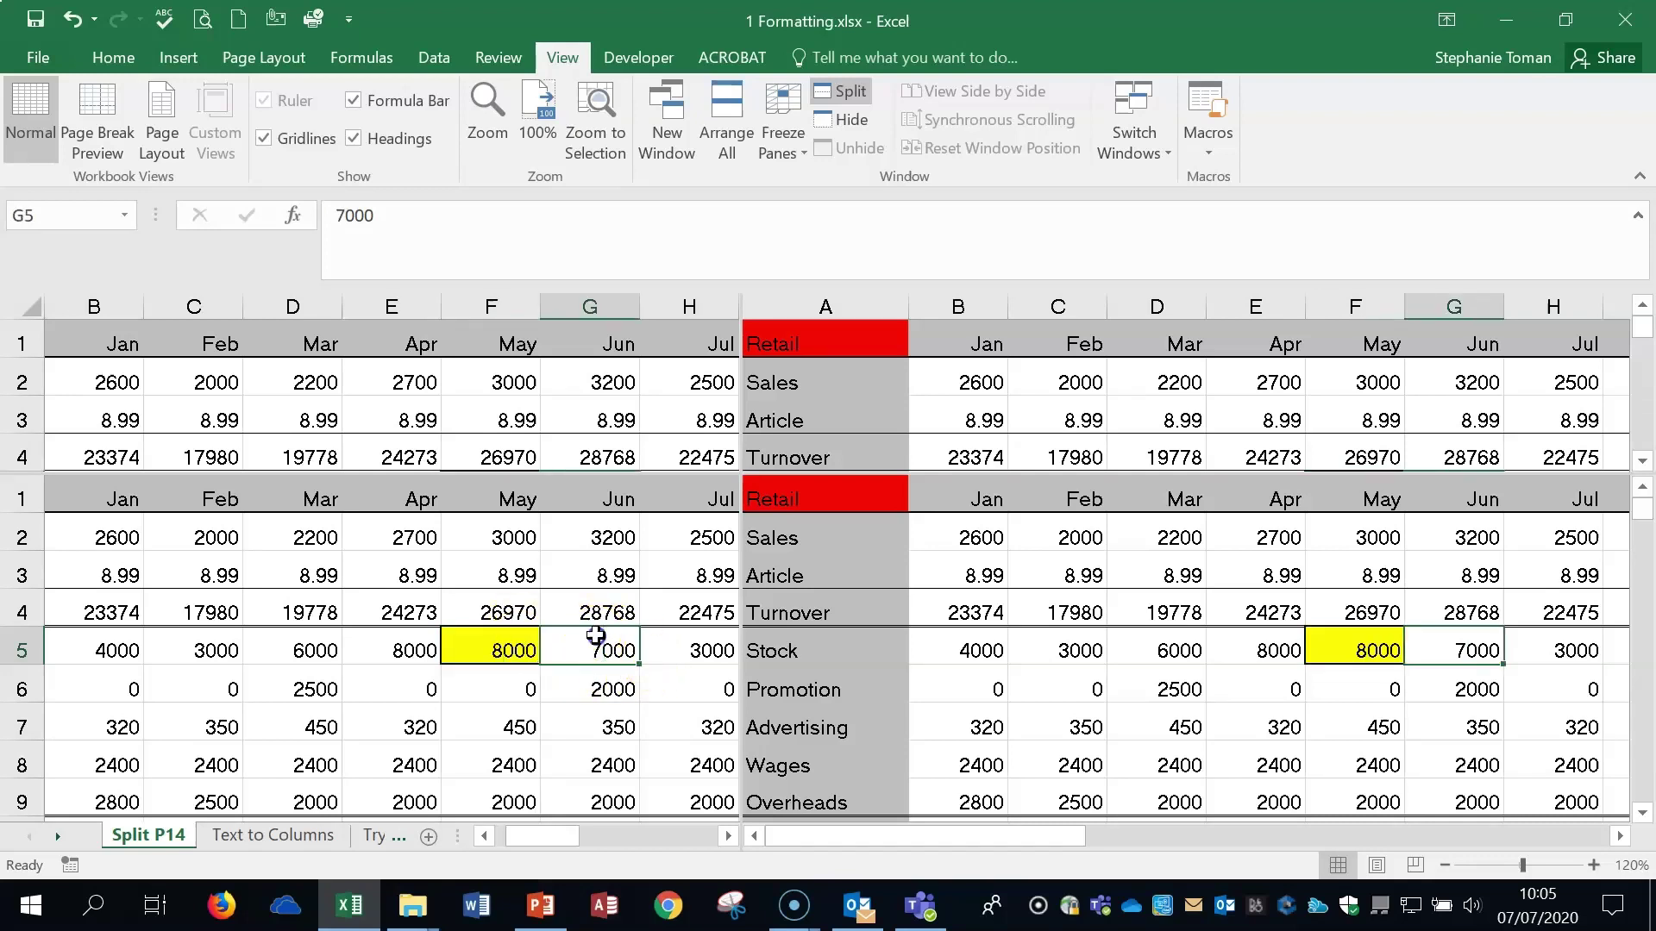
pyautogui.click(491, 645)
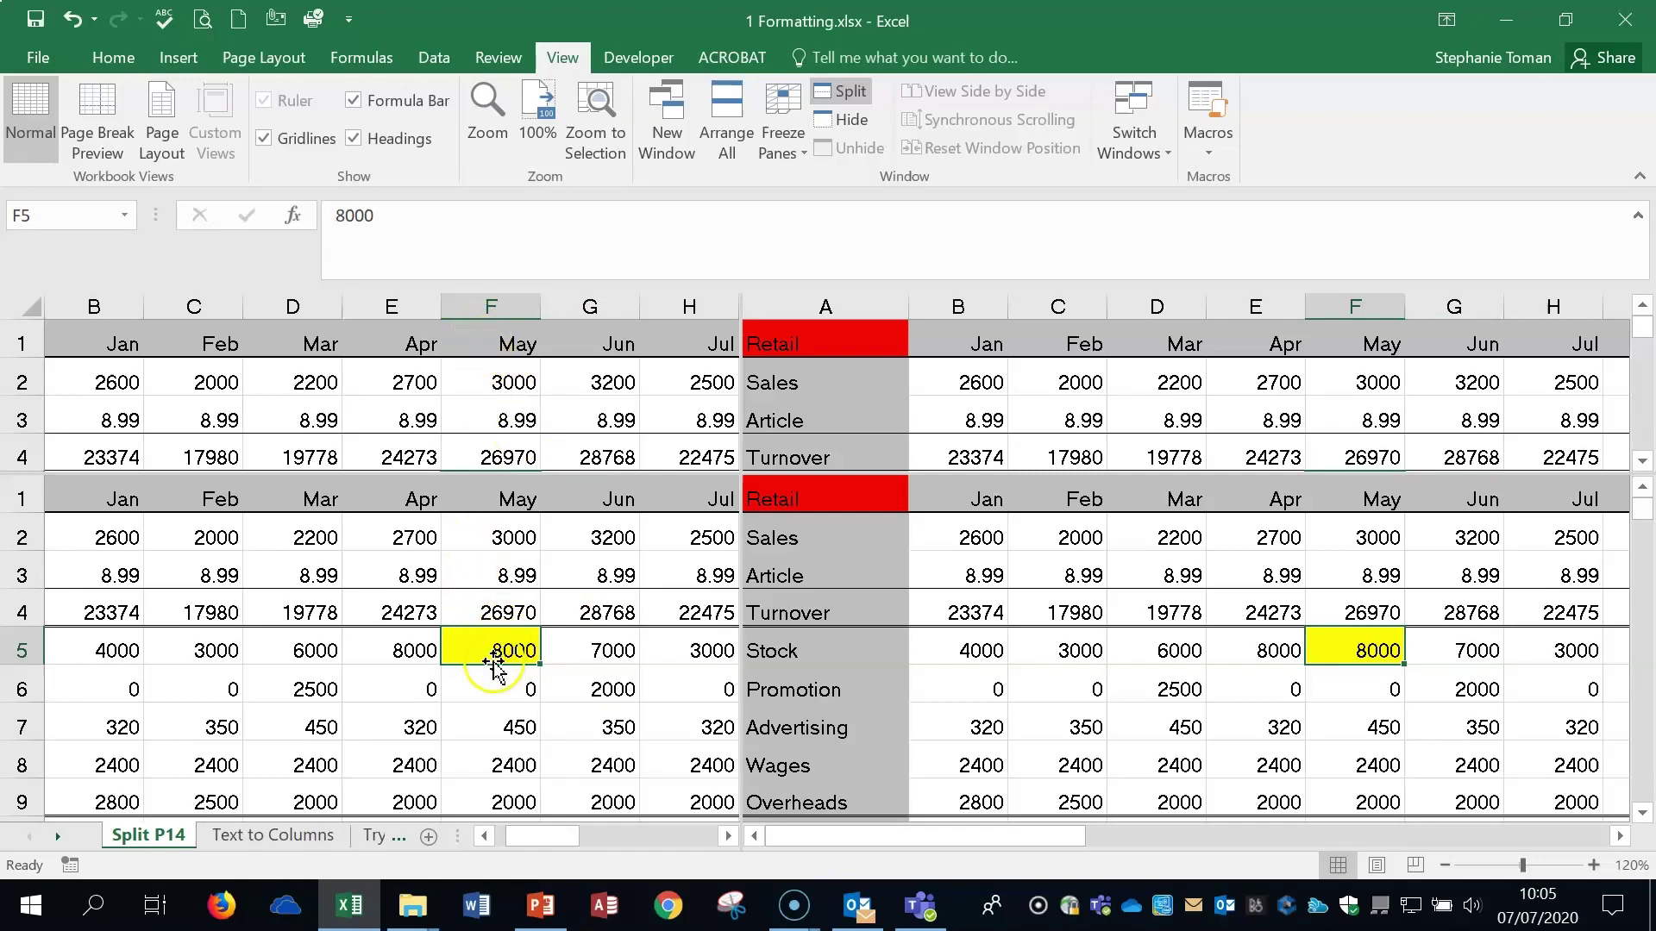
pyautogui.click(841, 91)
pyautogui.click(840, 91)
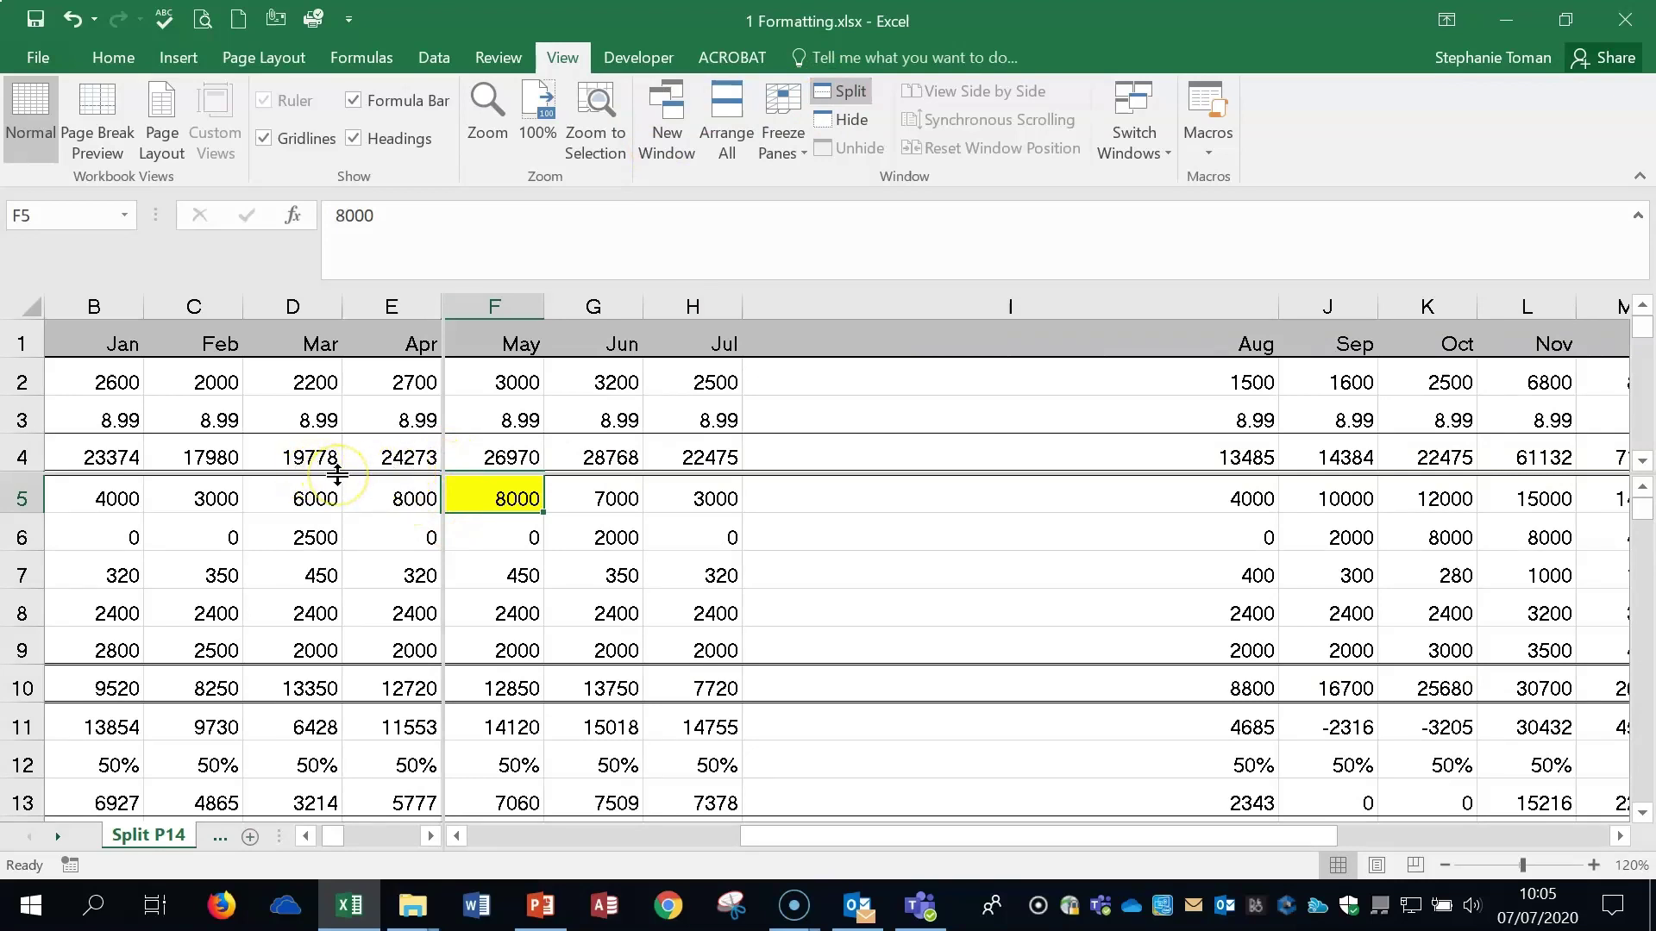
# - Remove the horizontal split below row 4, read the split note, and remove the vertical split before column F
pyautogui.moveTo(338, 474); pyautogui.dragTo(336, 471)
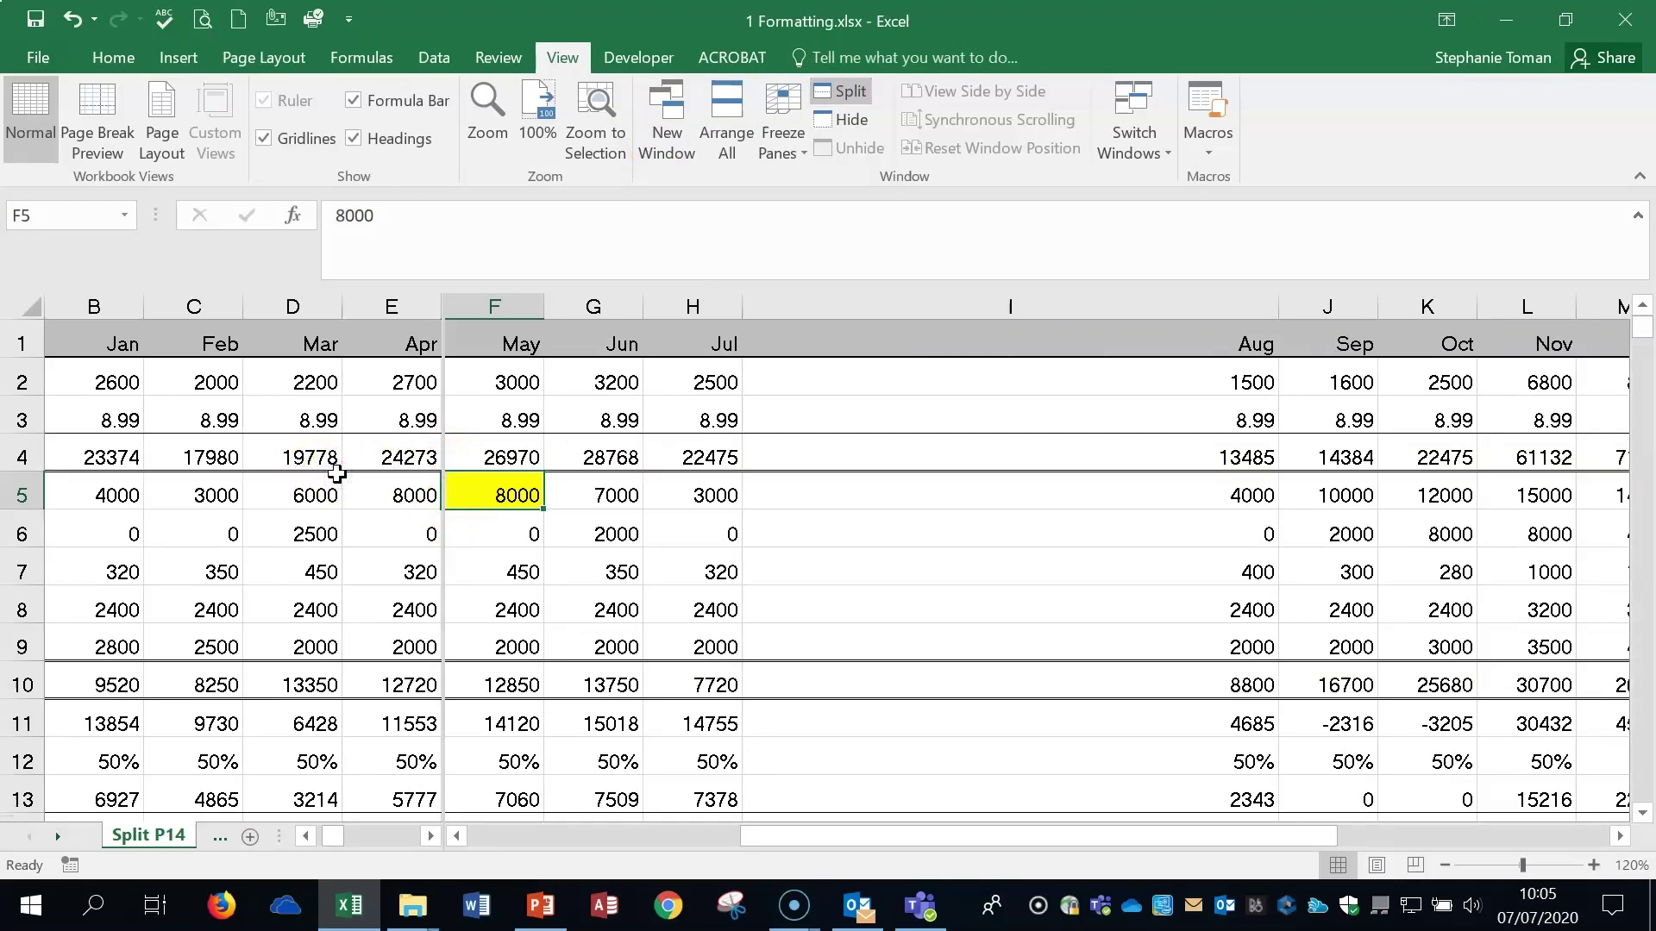
pyautogui.moveTo(935, 838); pyautogui.dragTo(897, 857)
pyautogui.moveTo(1006, 835); pyautogui.dragTo(1368, 834)
pyautogui.scroll(-1, 1408, 568)
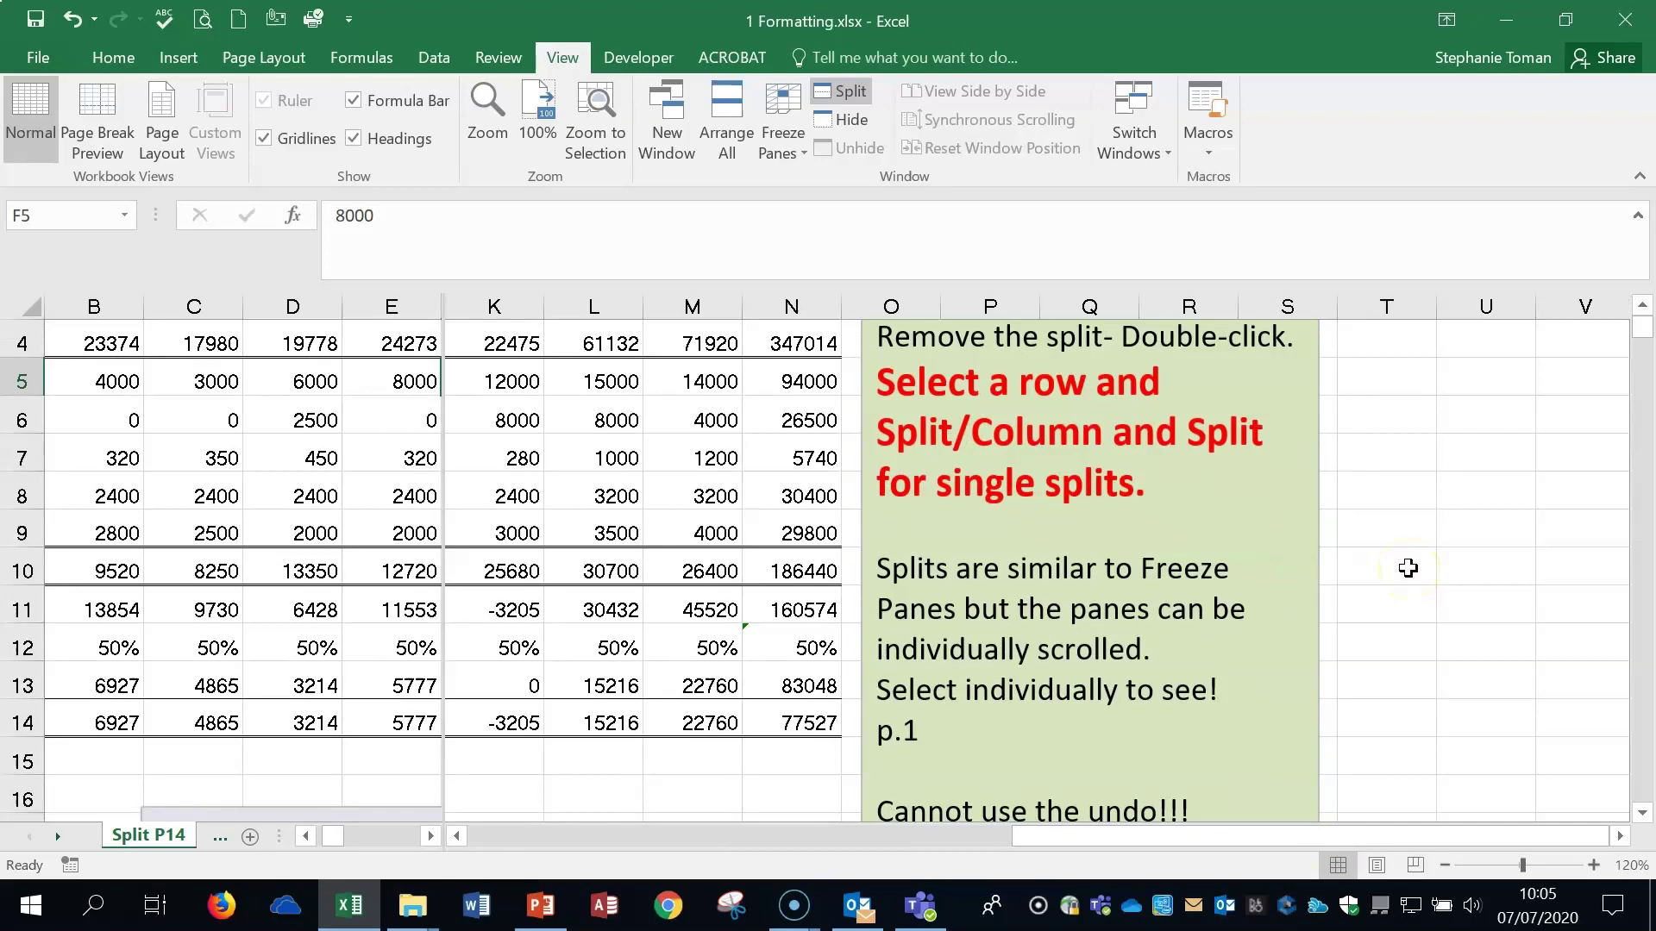
pyautogui.scroll(1, 1408, 569)
pyautogui.scroll(-2, 1408, 569)
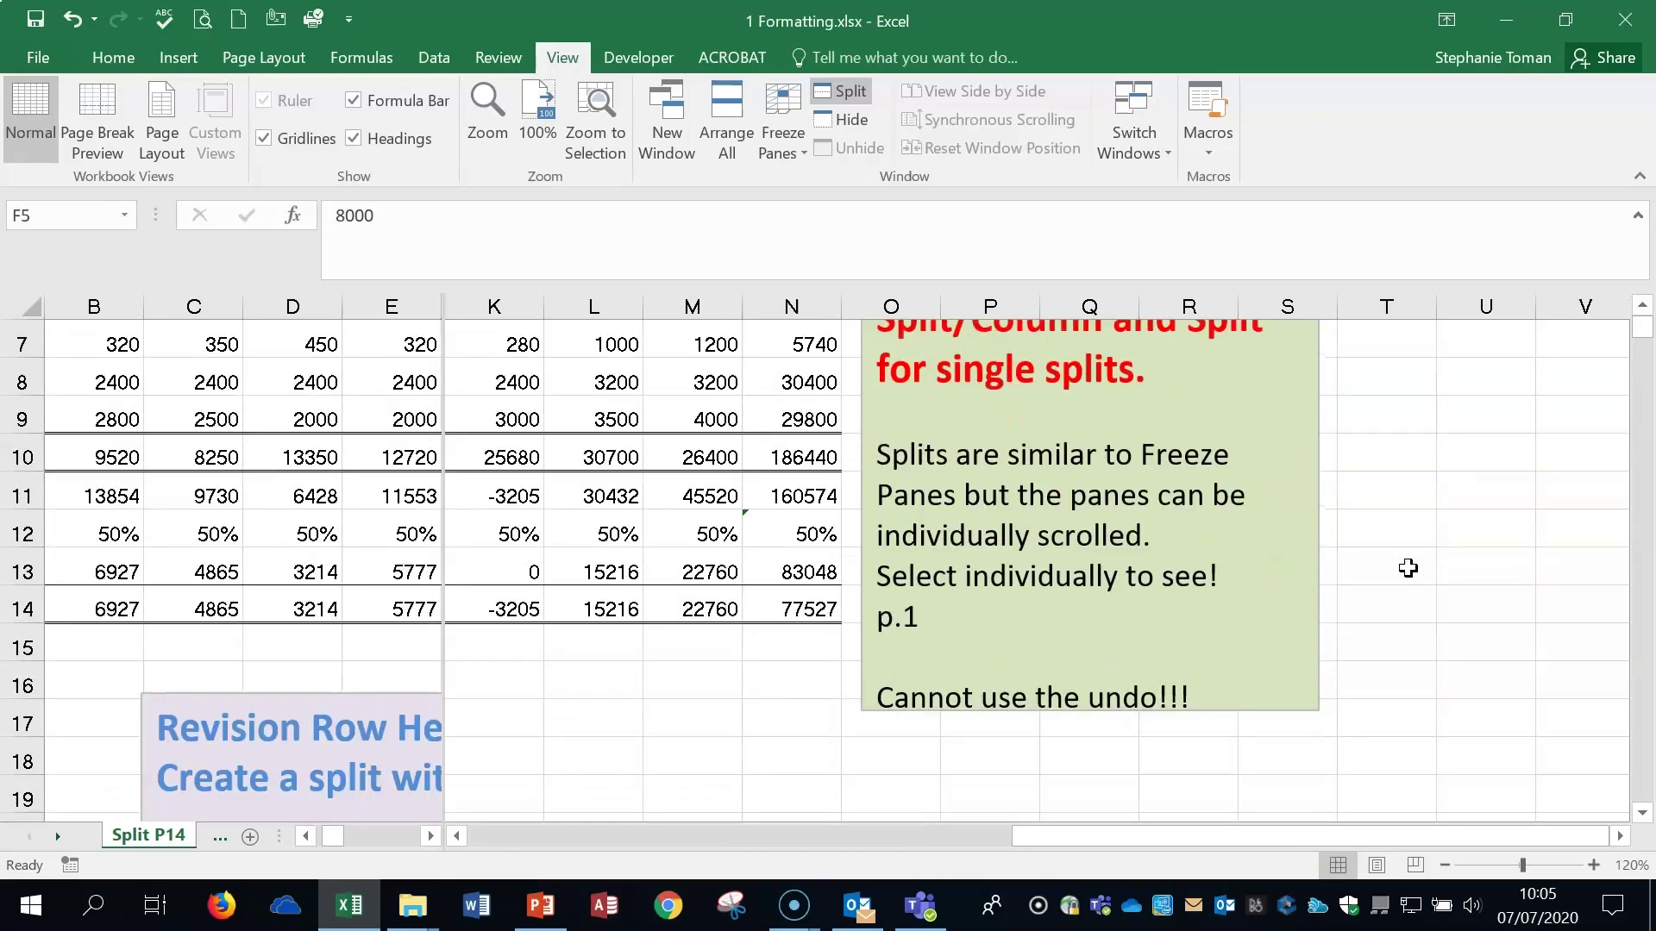
pyautogui.scroll(2, 1408, 569)
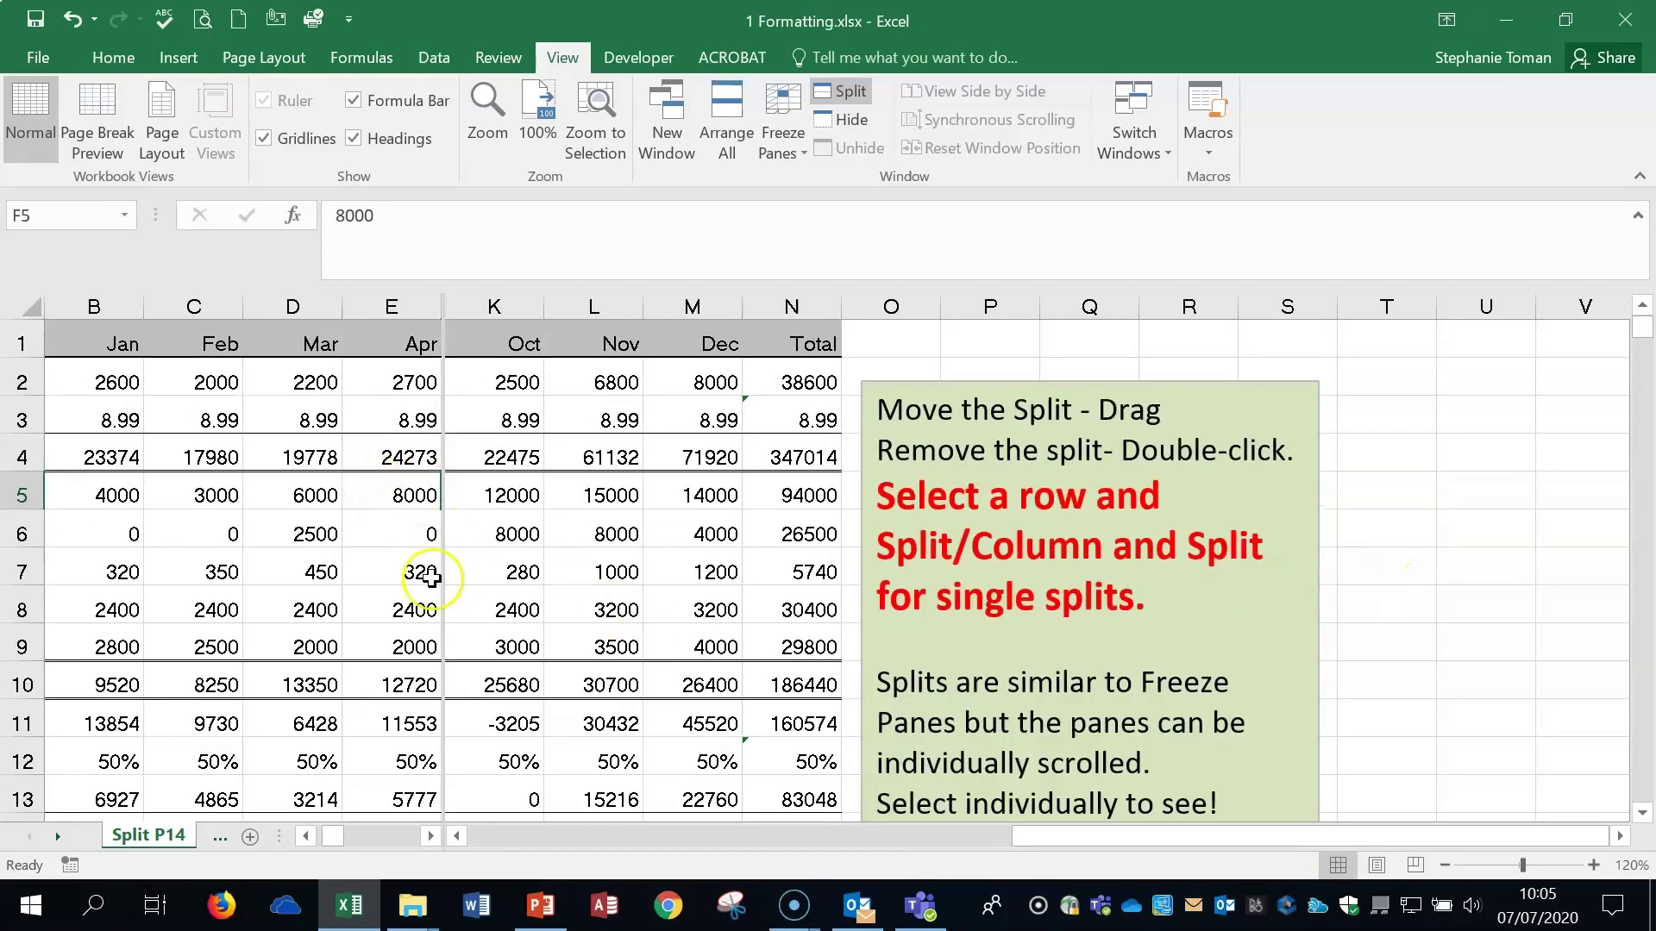
pyautogui.doubleClick(439, 538)
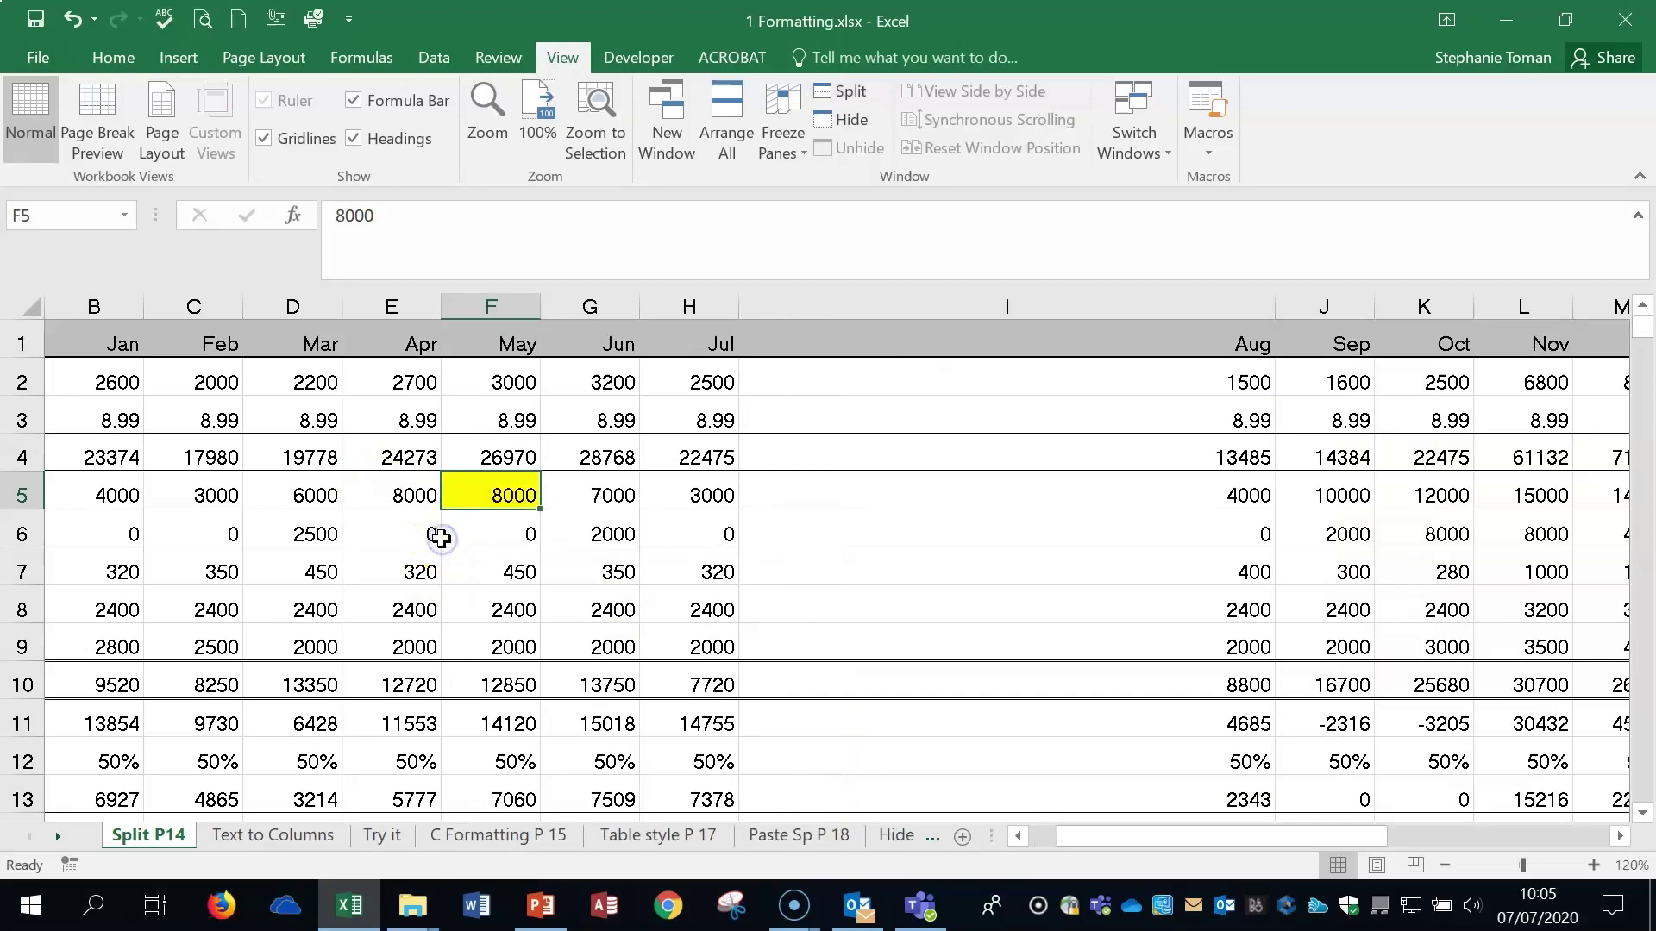
# - Select the entire Turnover row, row 4
pyautogui.moveTo(1104, 845); pyautogui.dragTo(1048, 841)
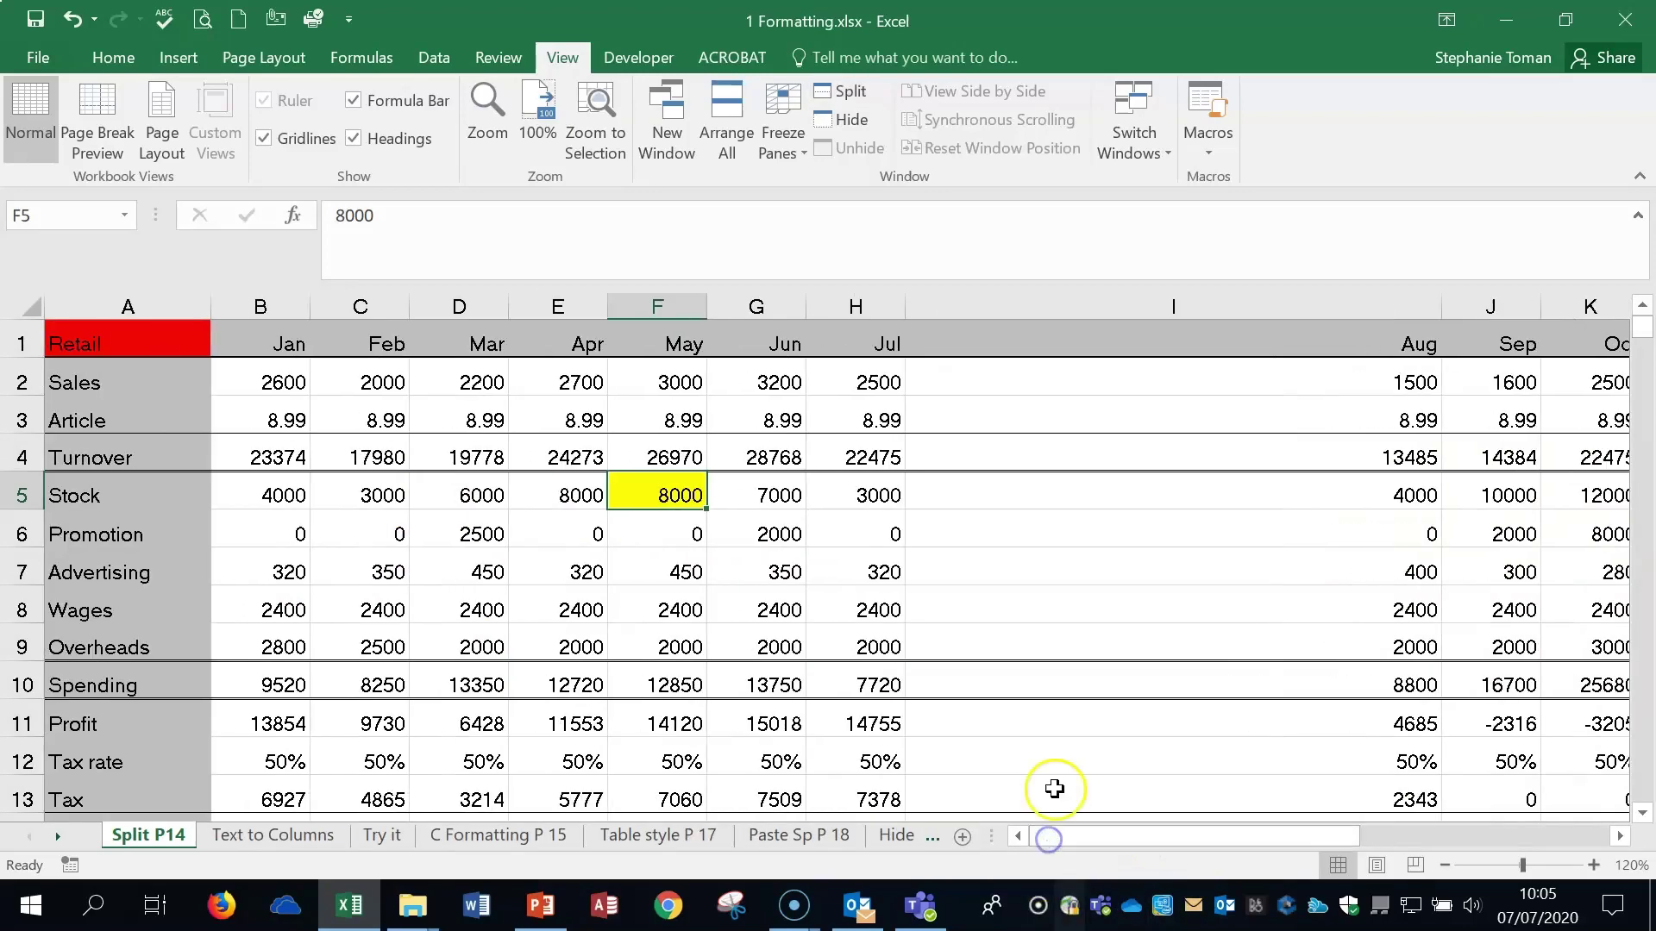
pyautogui.click(27, 454)
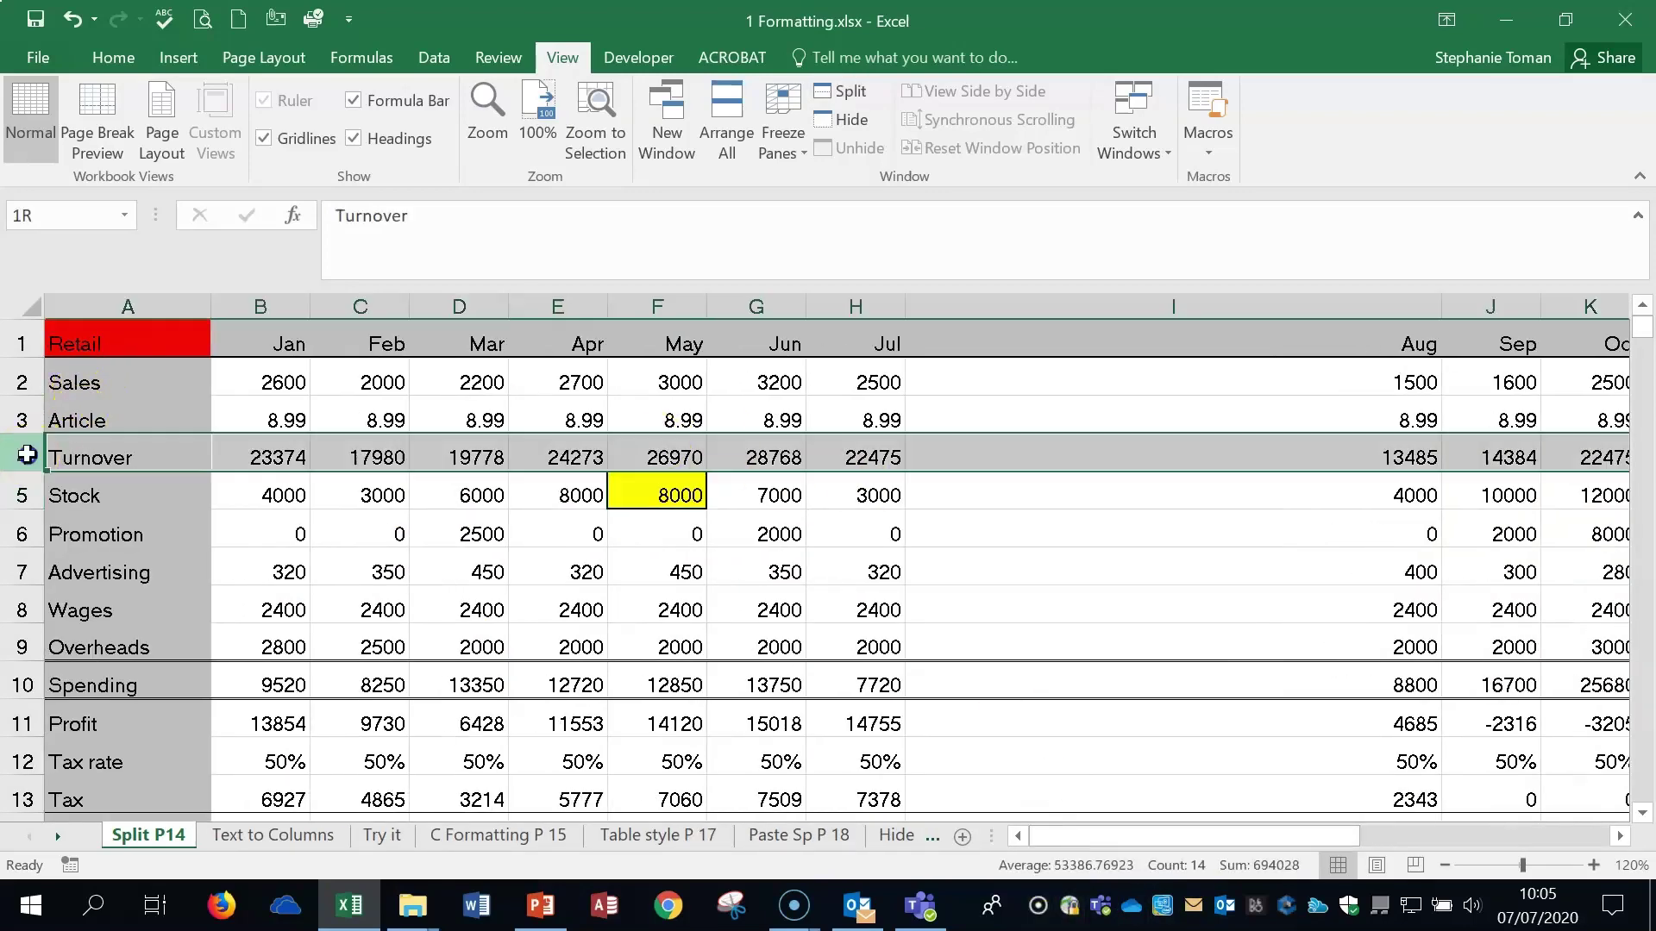
pyautogui.click(22, 345)
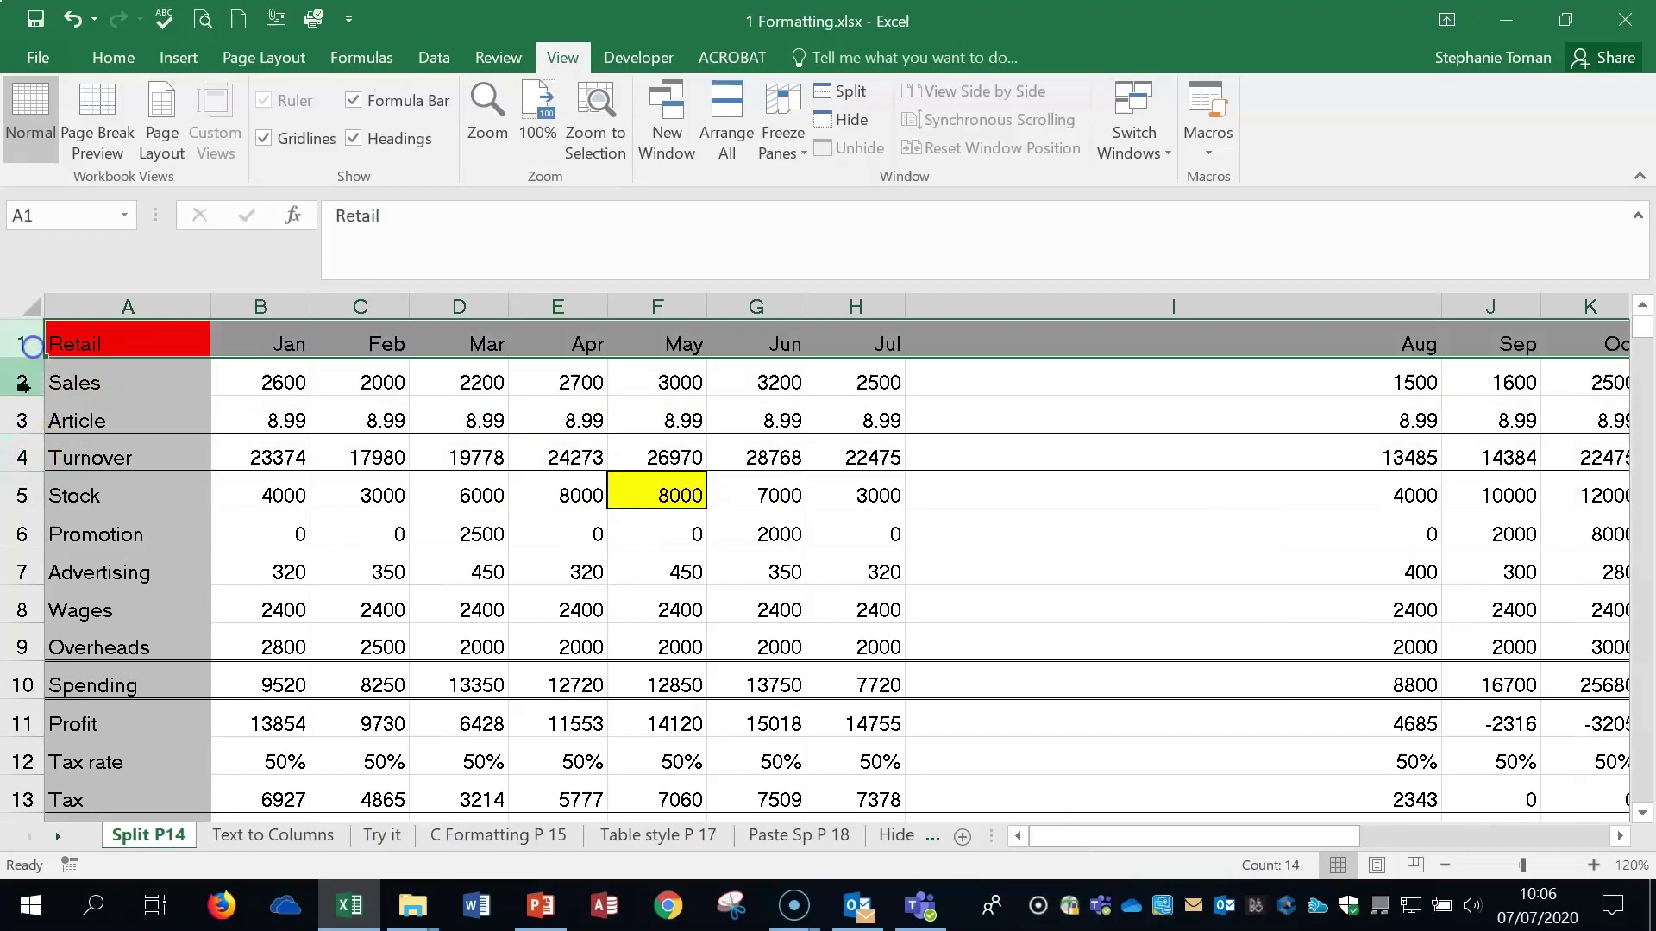
pyautogui.click(27, 455)
pyautogui.click(21, 345)
pyautogui.click(26, 455)
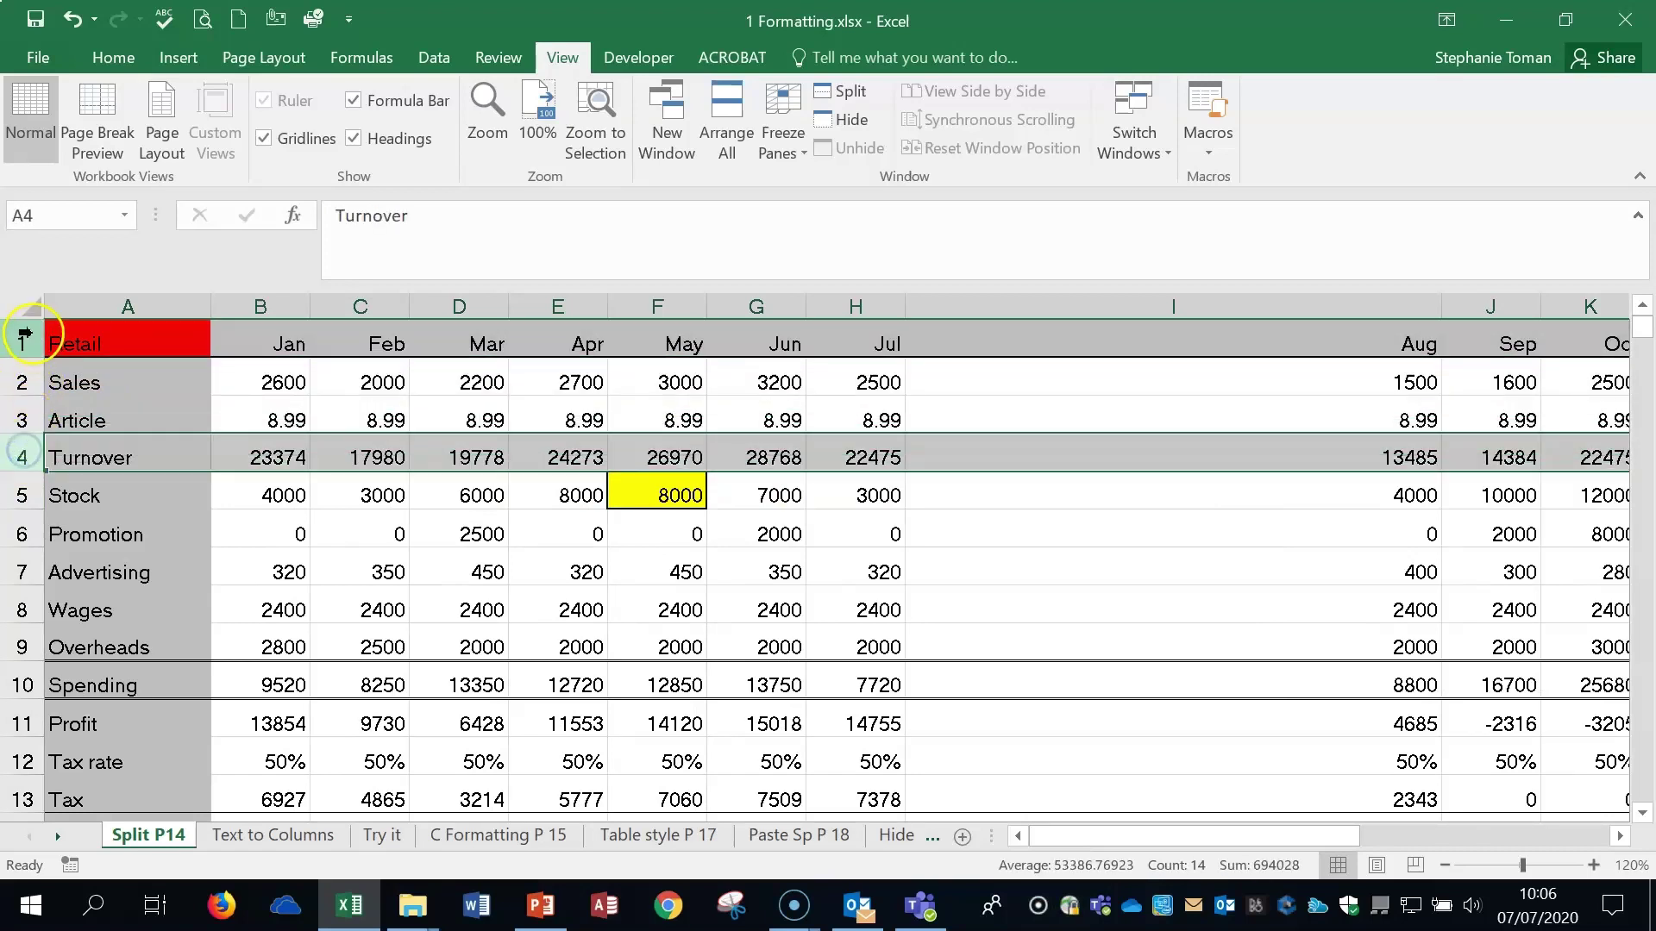
pyautogui.click(20, 455)
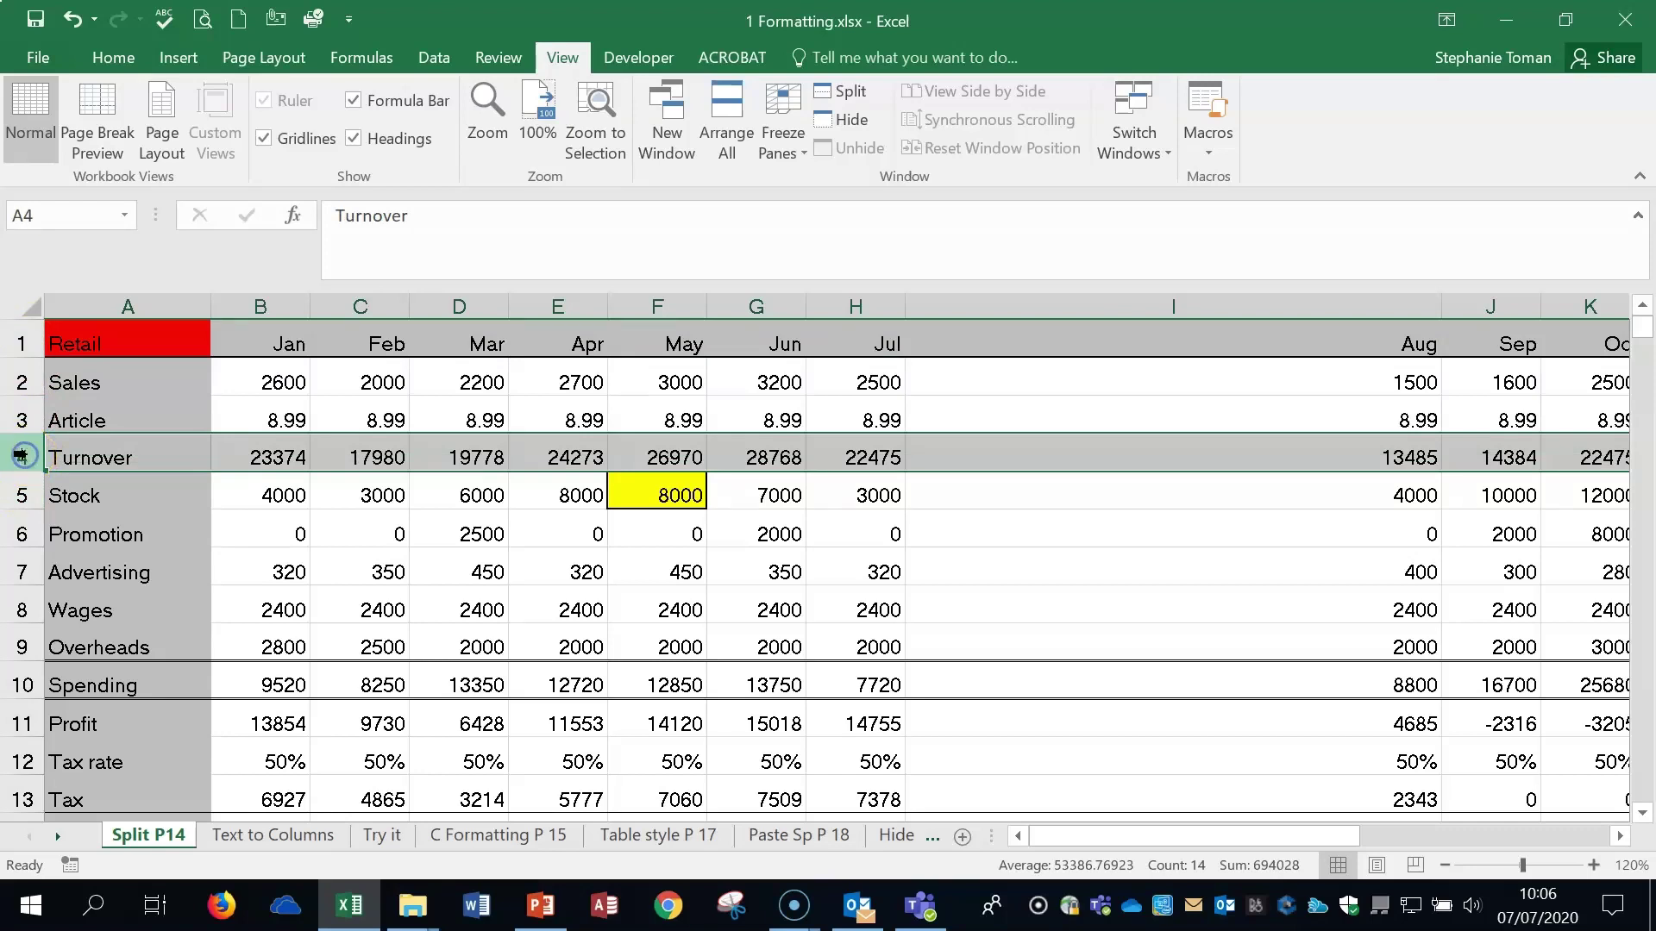
pyautogui.click(20, 456)
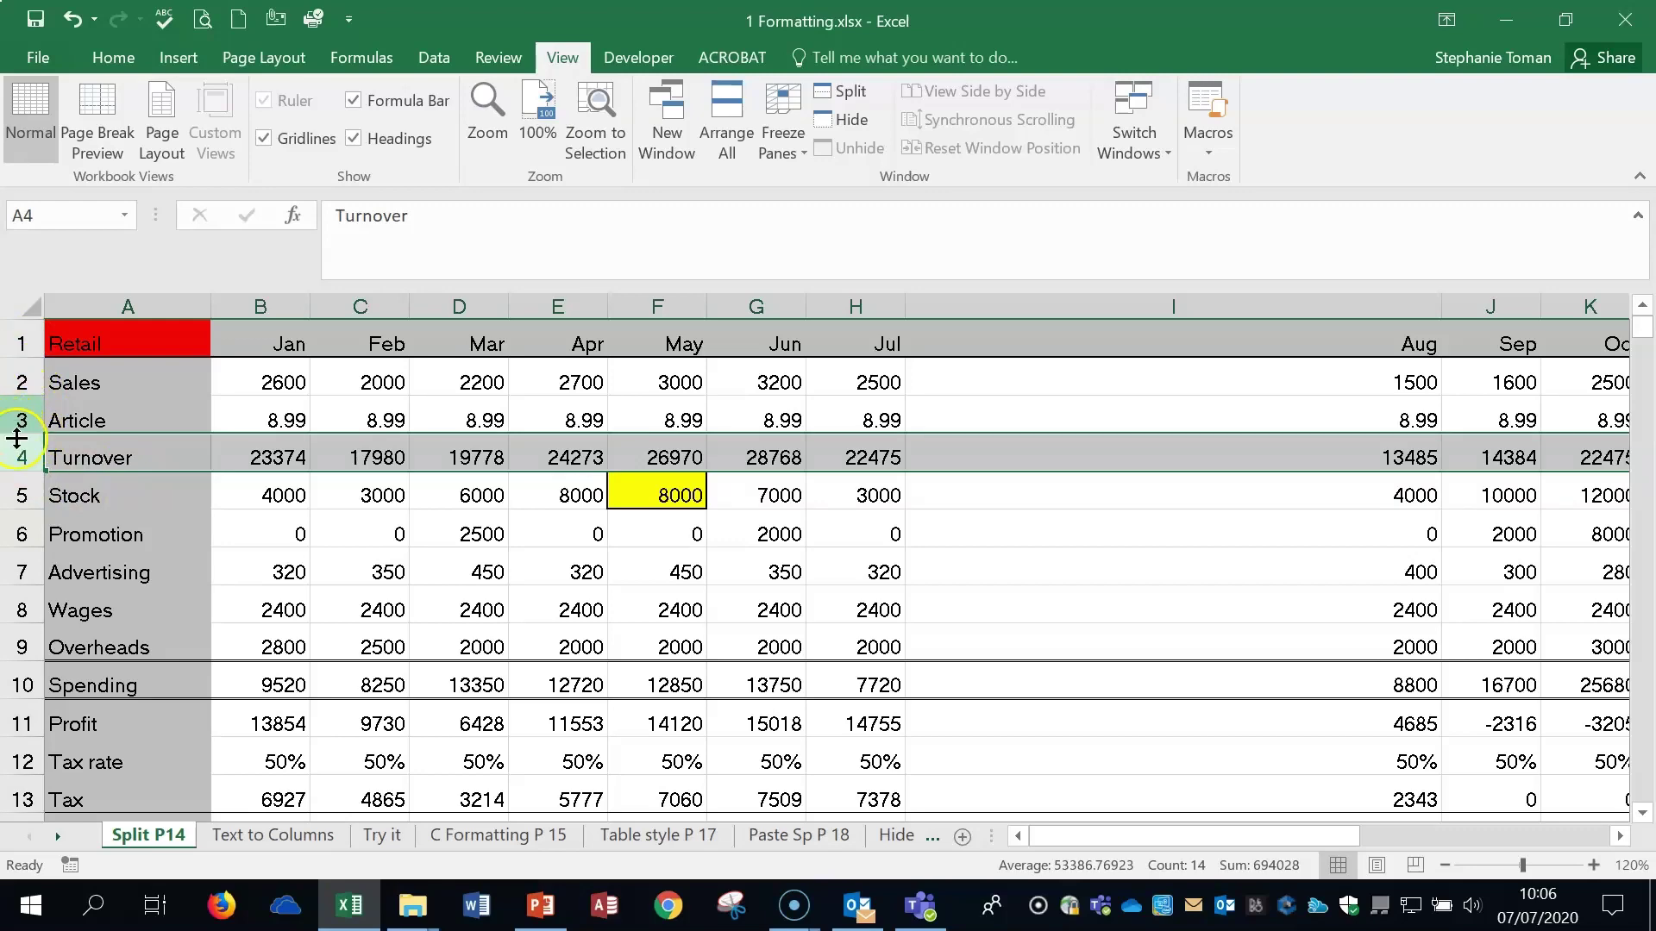
pyautogui.scroll(-3, 540, 544)
pyautogui.scroll(3, 541, 544)
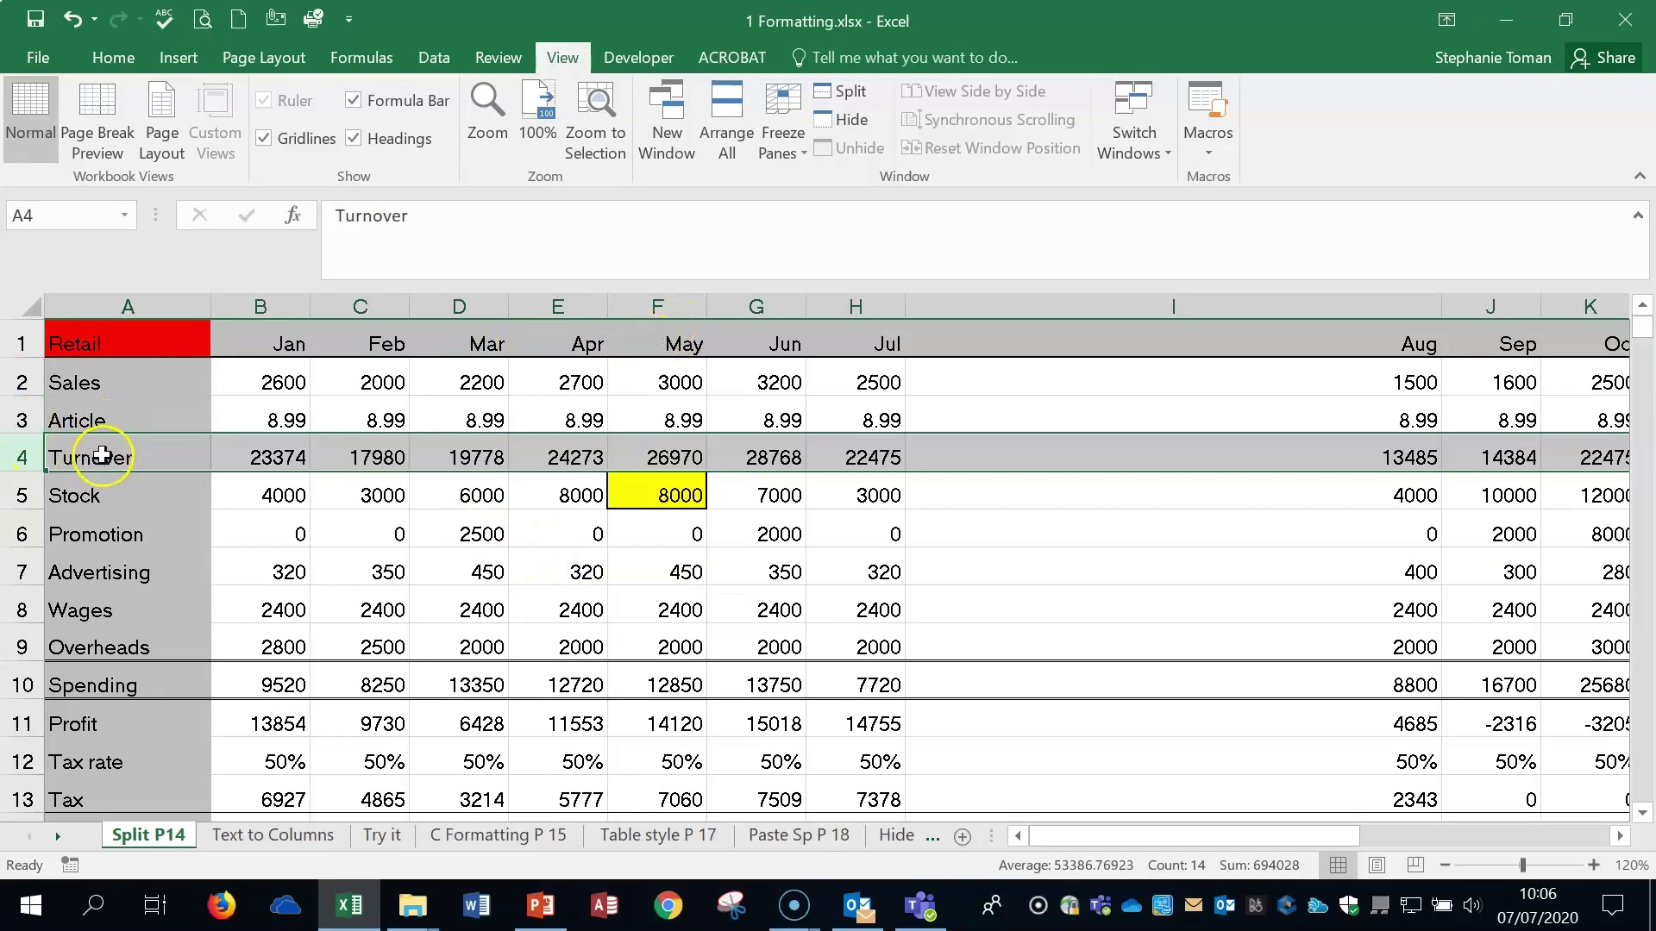
# - Freeze the panes at cell A4 and scroll the sheet to check the frozen rows
pyautogui.click(142, 452)
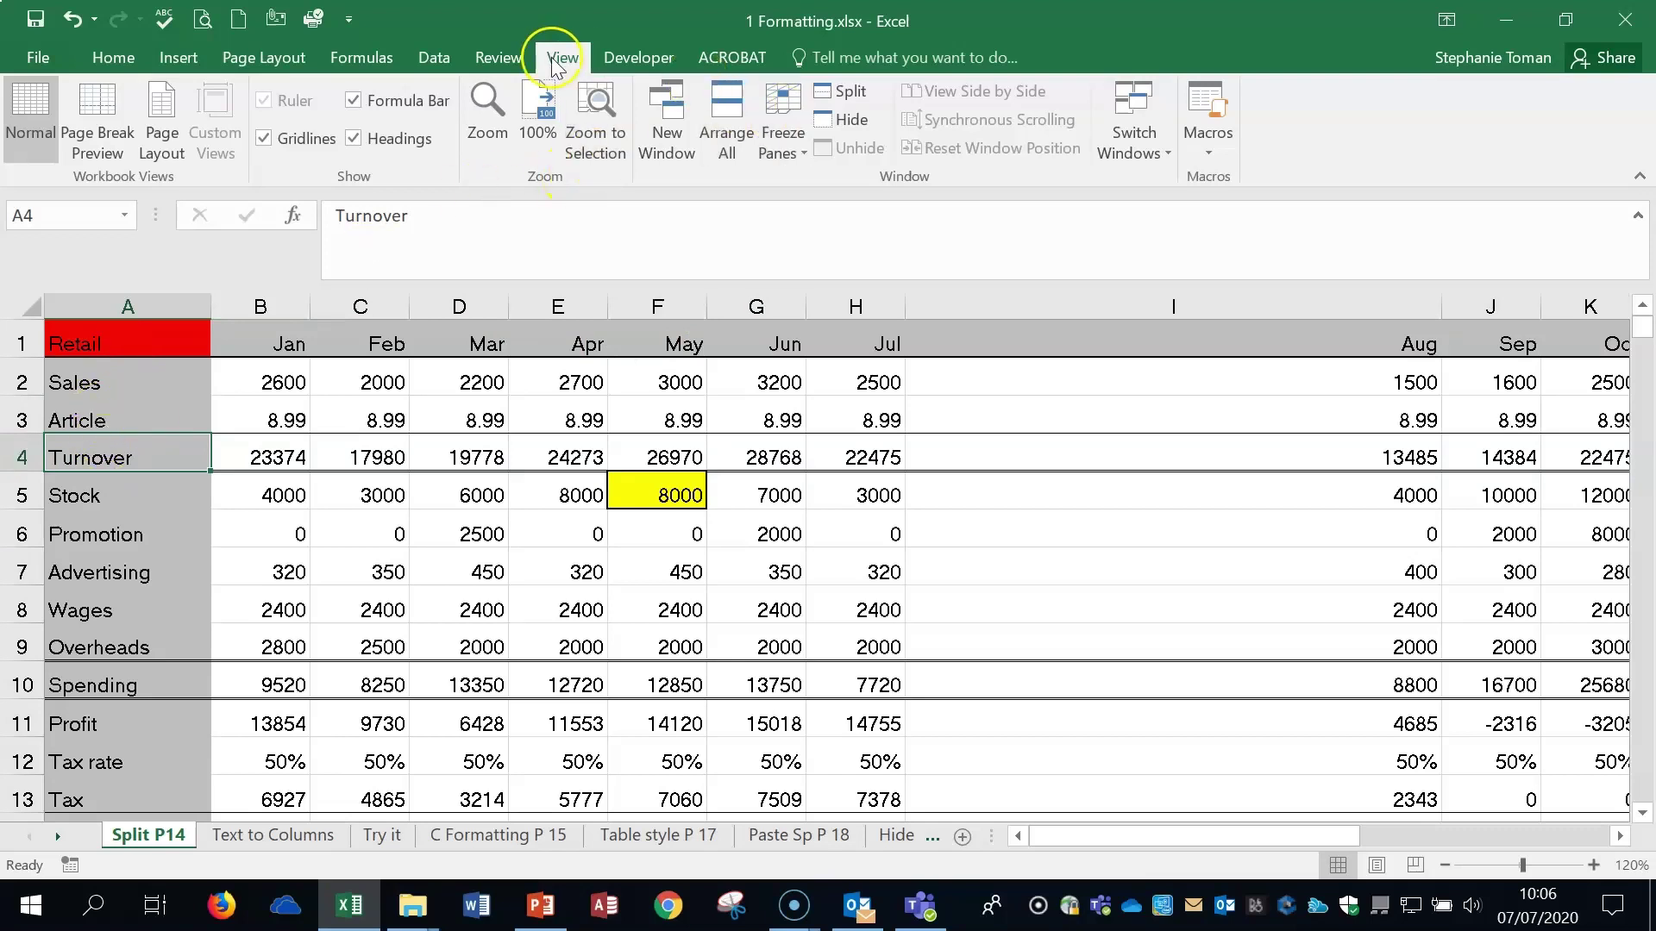
pyautogui.click(782, 130)
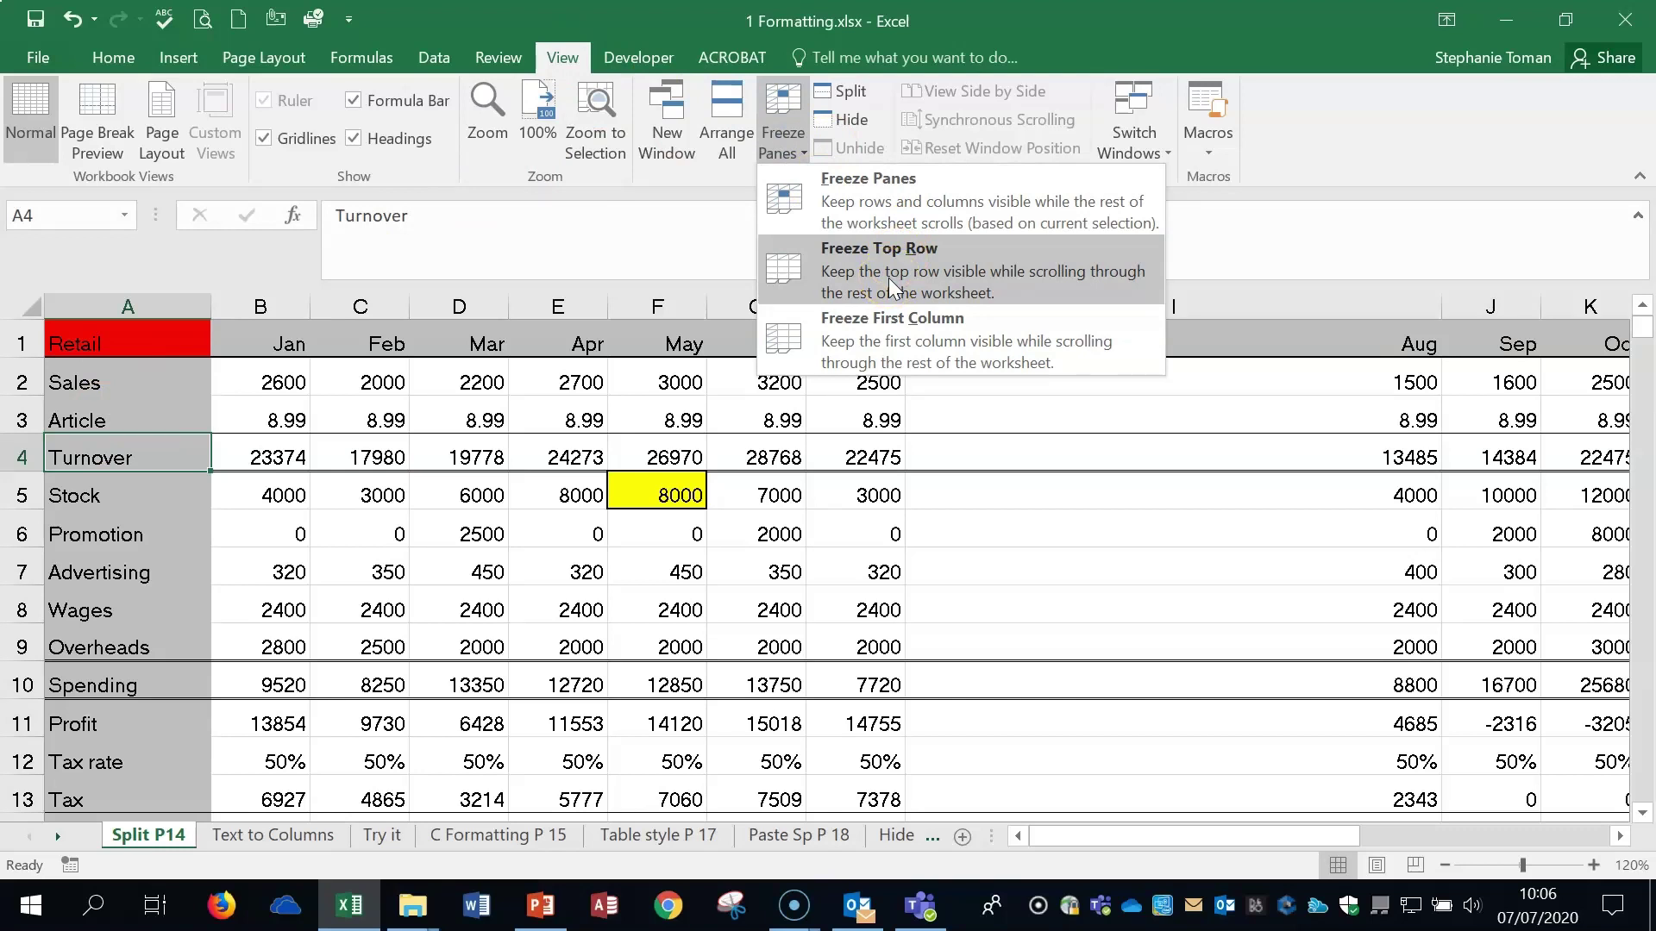
pyautogui.click(890, 194)
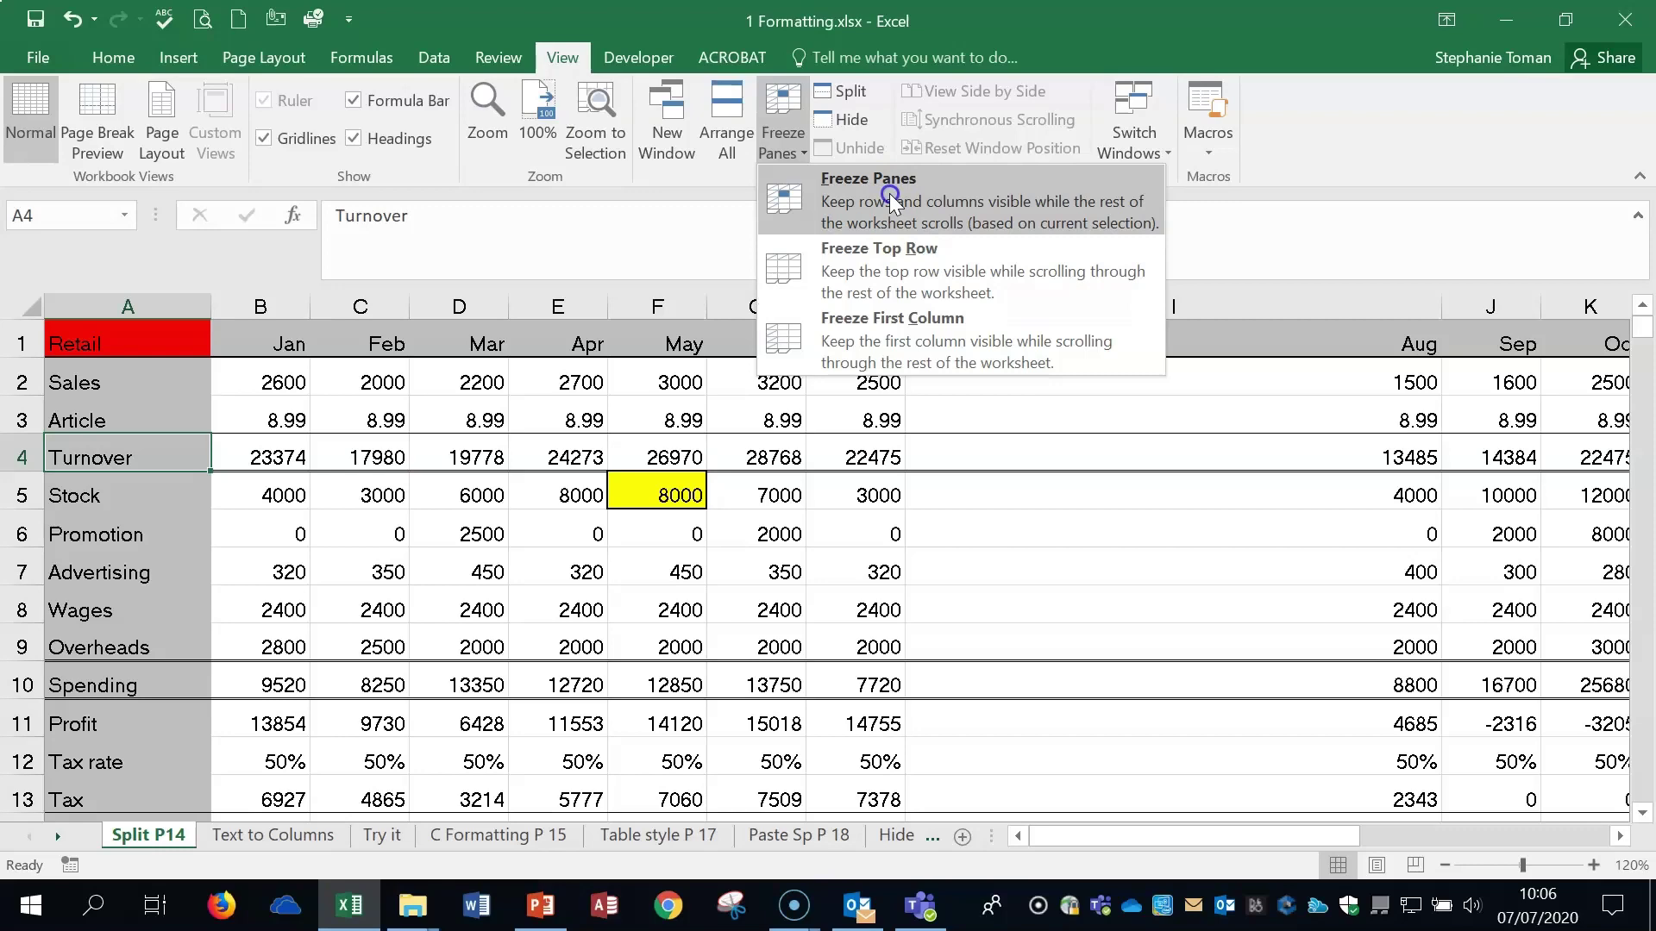
pyautogui.click(891, 195)
pyautogui.scroll(-1, 586, 530)
pyautogui.scroll(1, 585, 529)
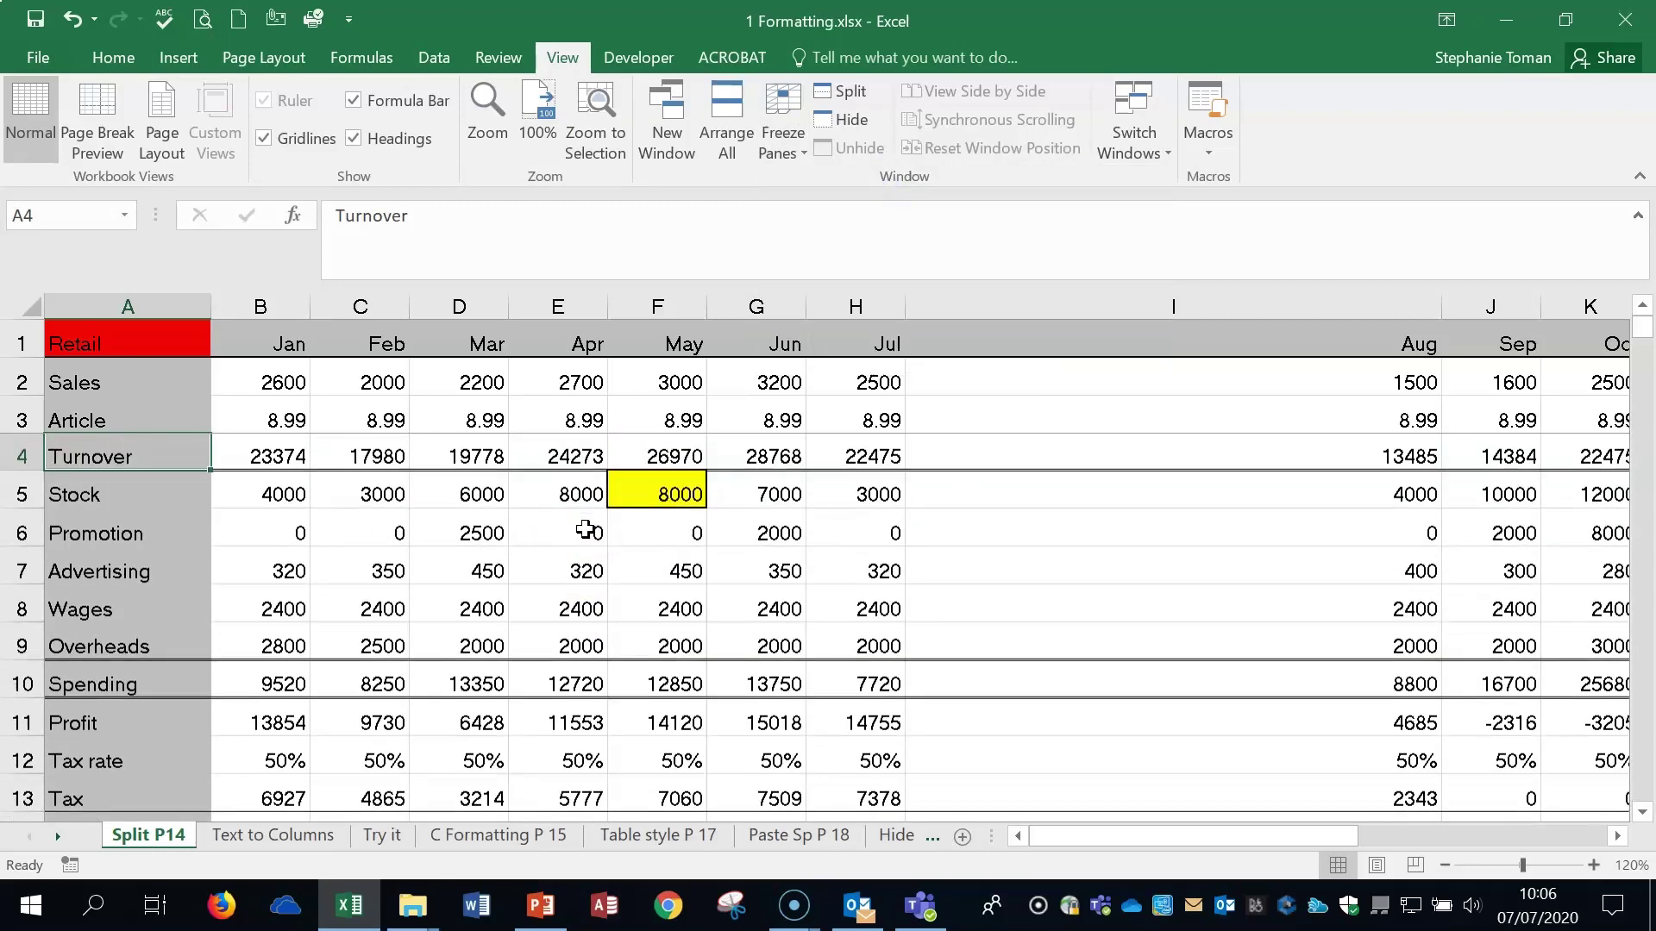
pyautogui.scroll(-1, 586, 529)
pyautogui.scroll(1, 585, 529)
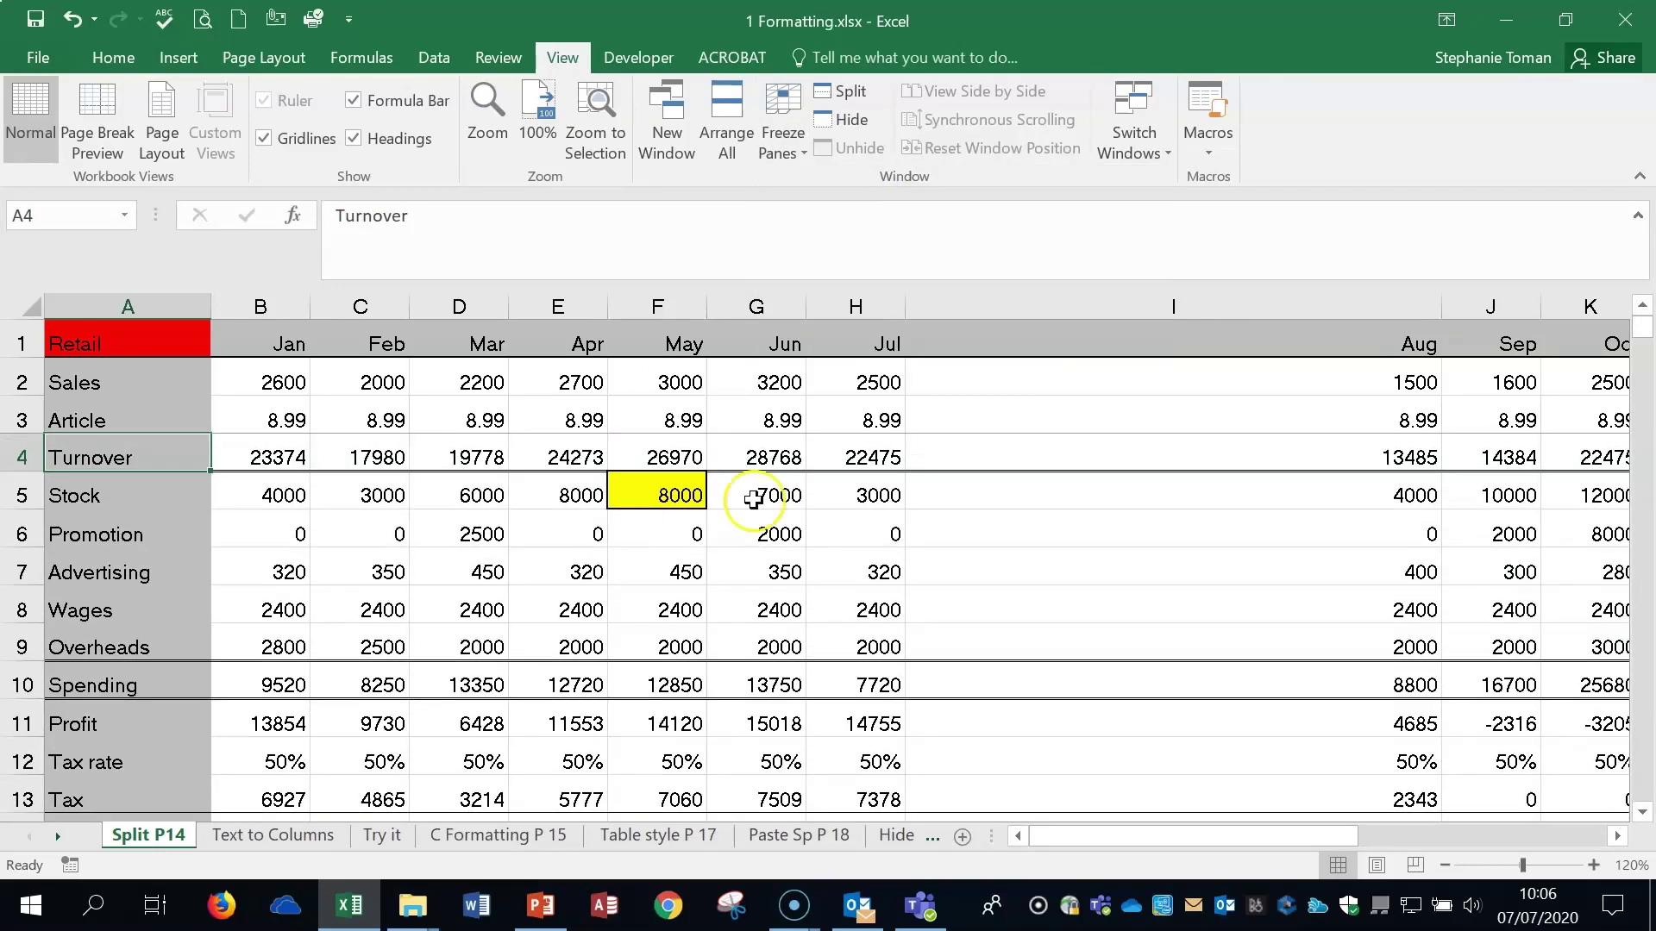
# - Select the whole of row 4 and unfreeze the panes
pyautogui.click(24, 452)
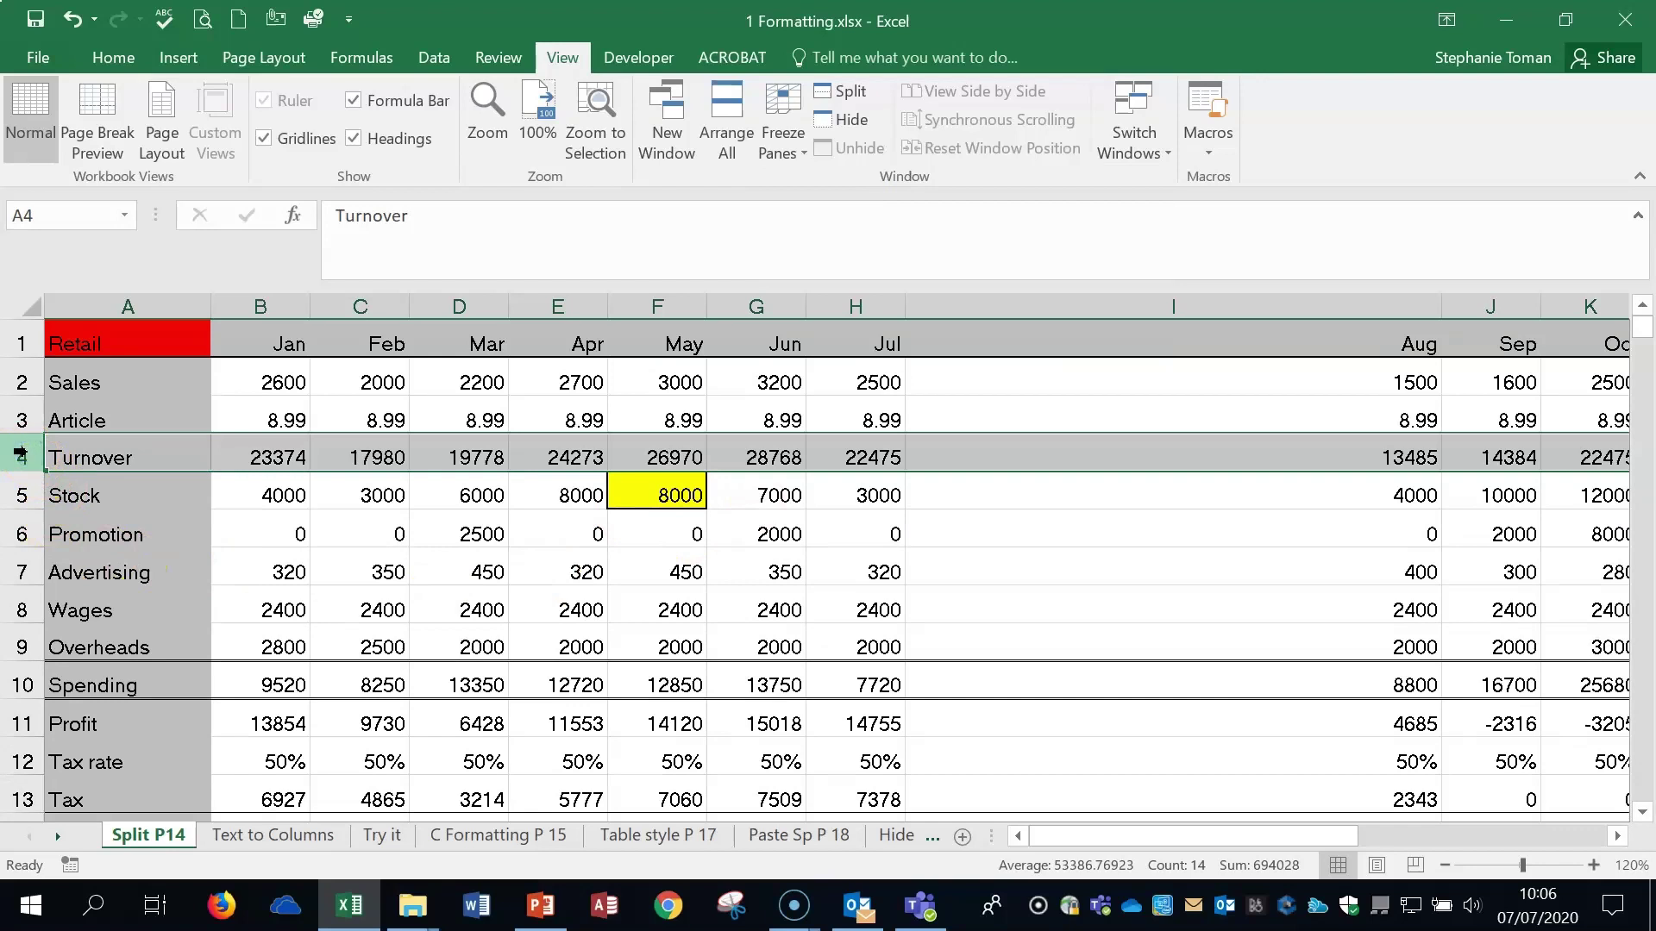
pyautogui.click(782, 138)
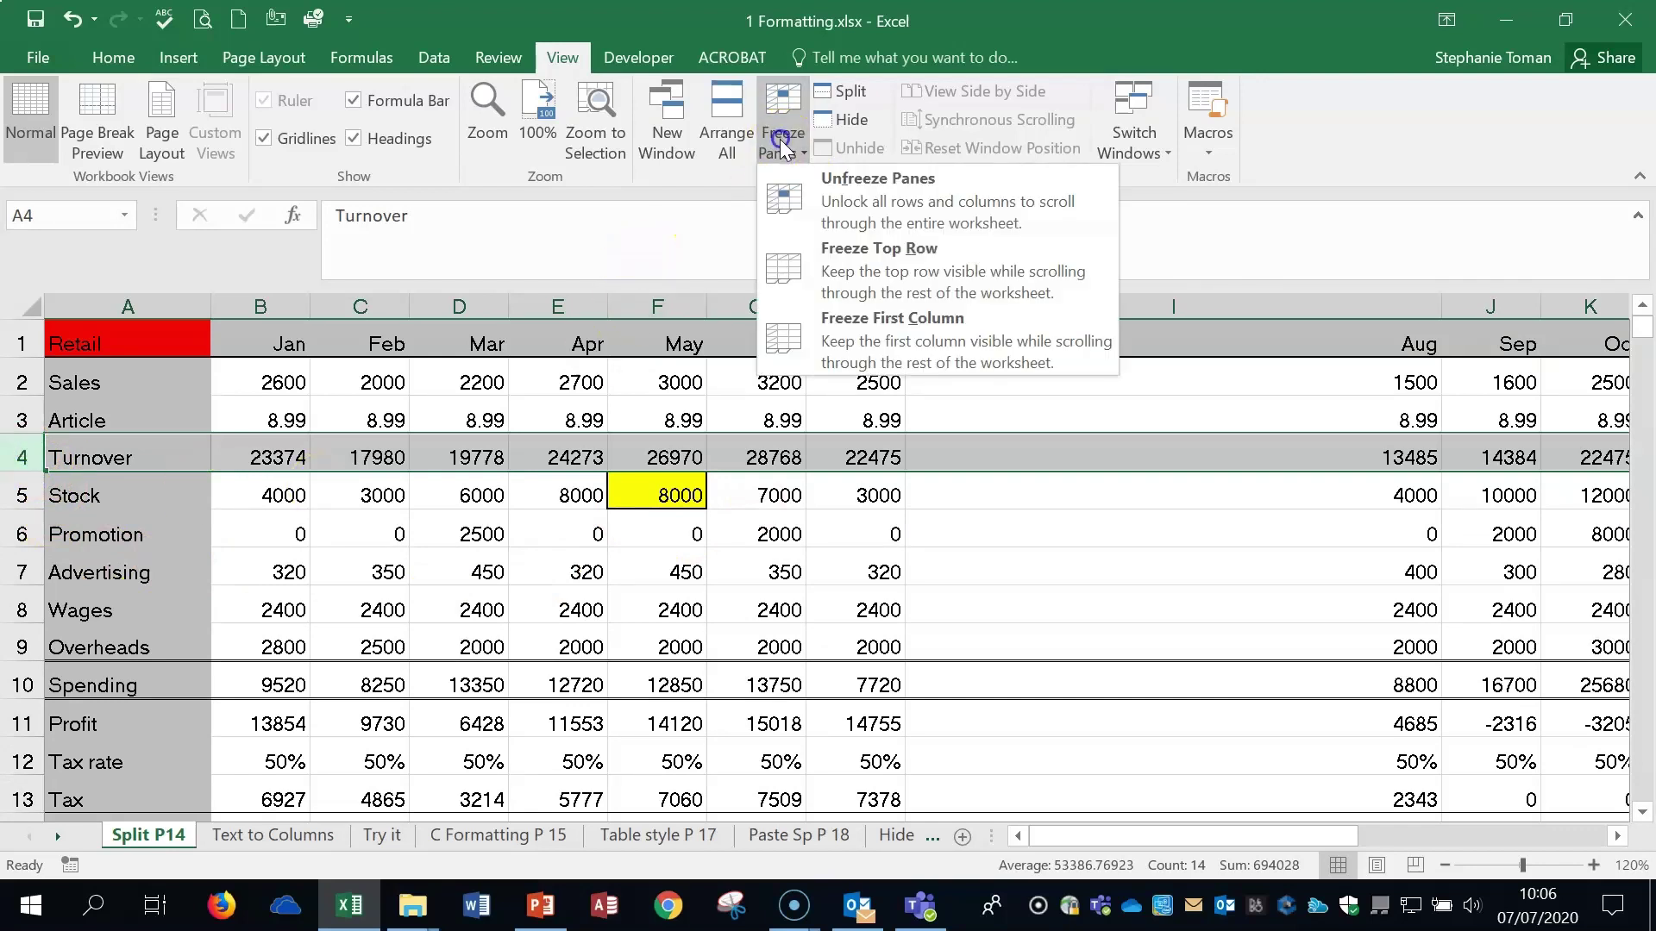
pyautogui.click(877, 185)
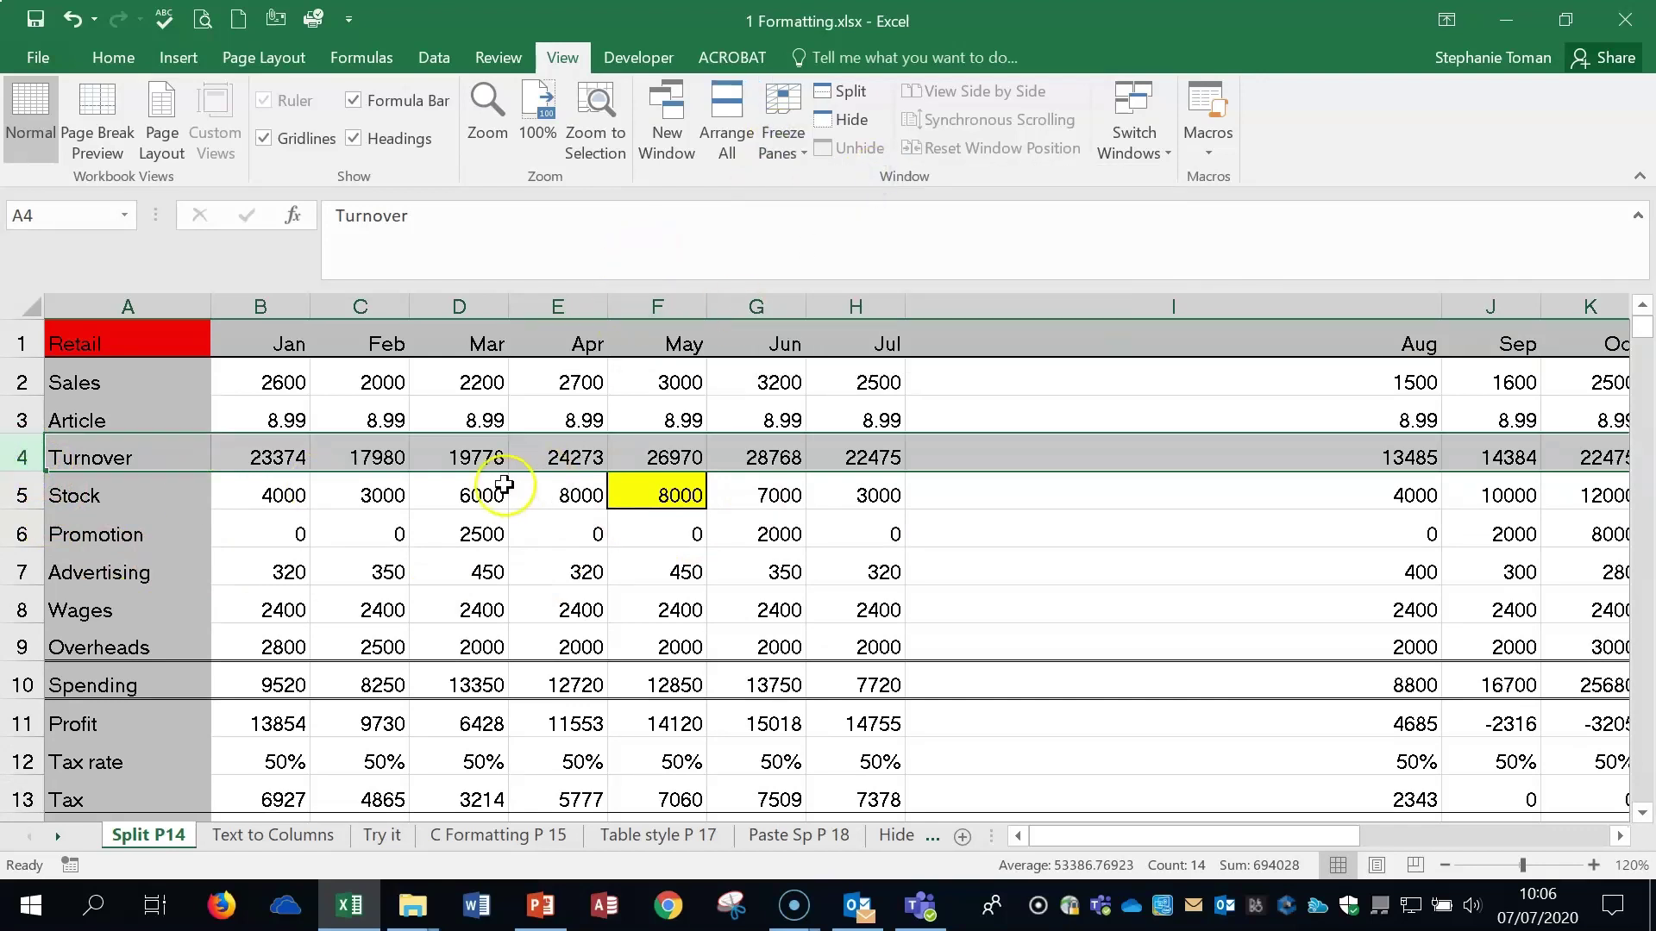
# - Freeze the panes at column C to check the fixed columns A and B, and unfreeze them
pyautogui.click(362, 306)
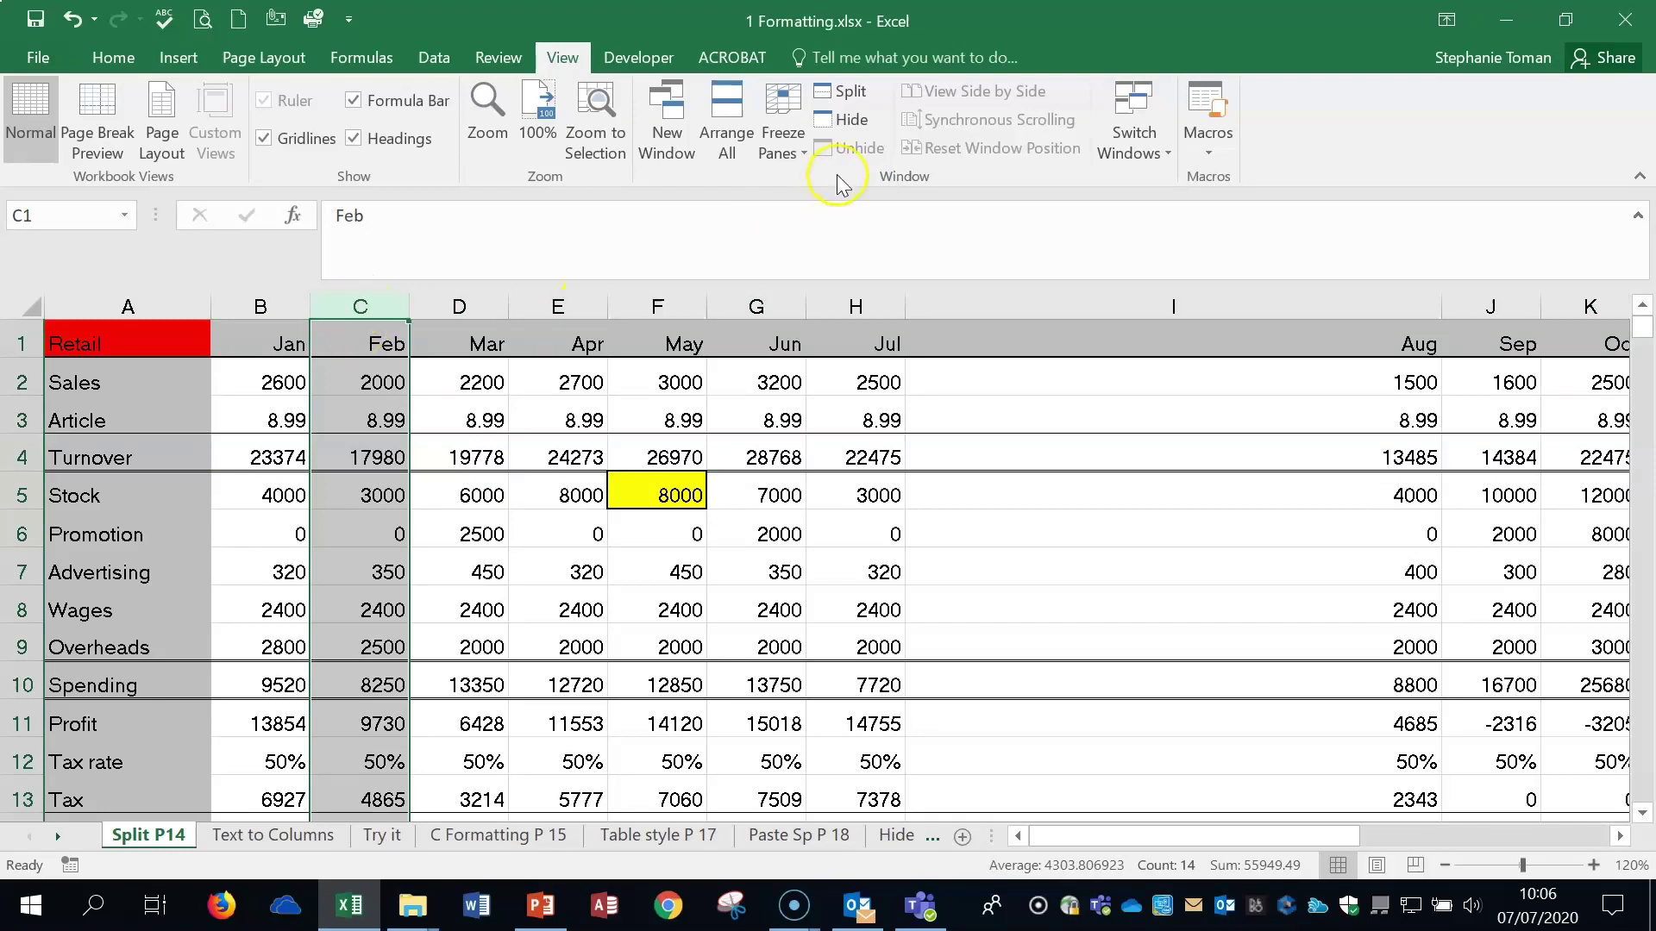
pyautogui.click(808, 157)
pyautogui.click(833, 180)
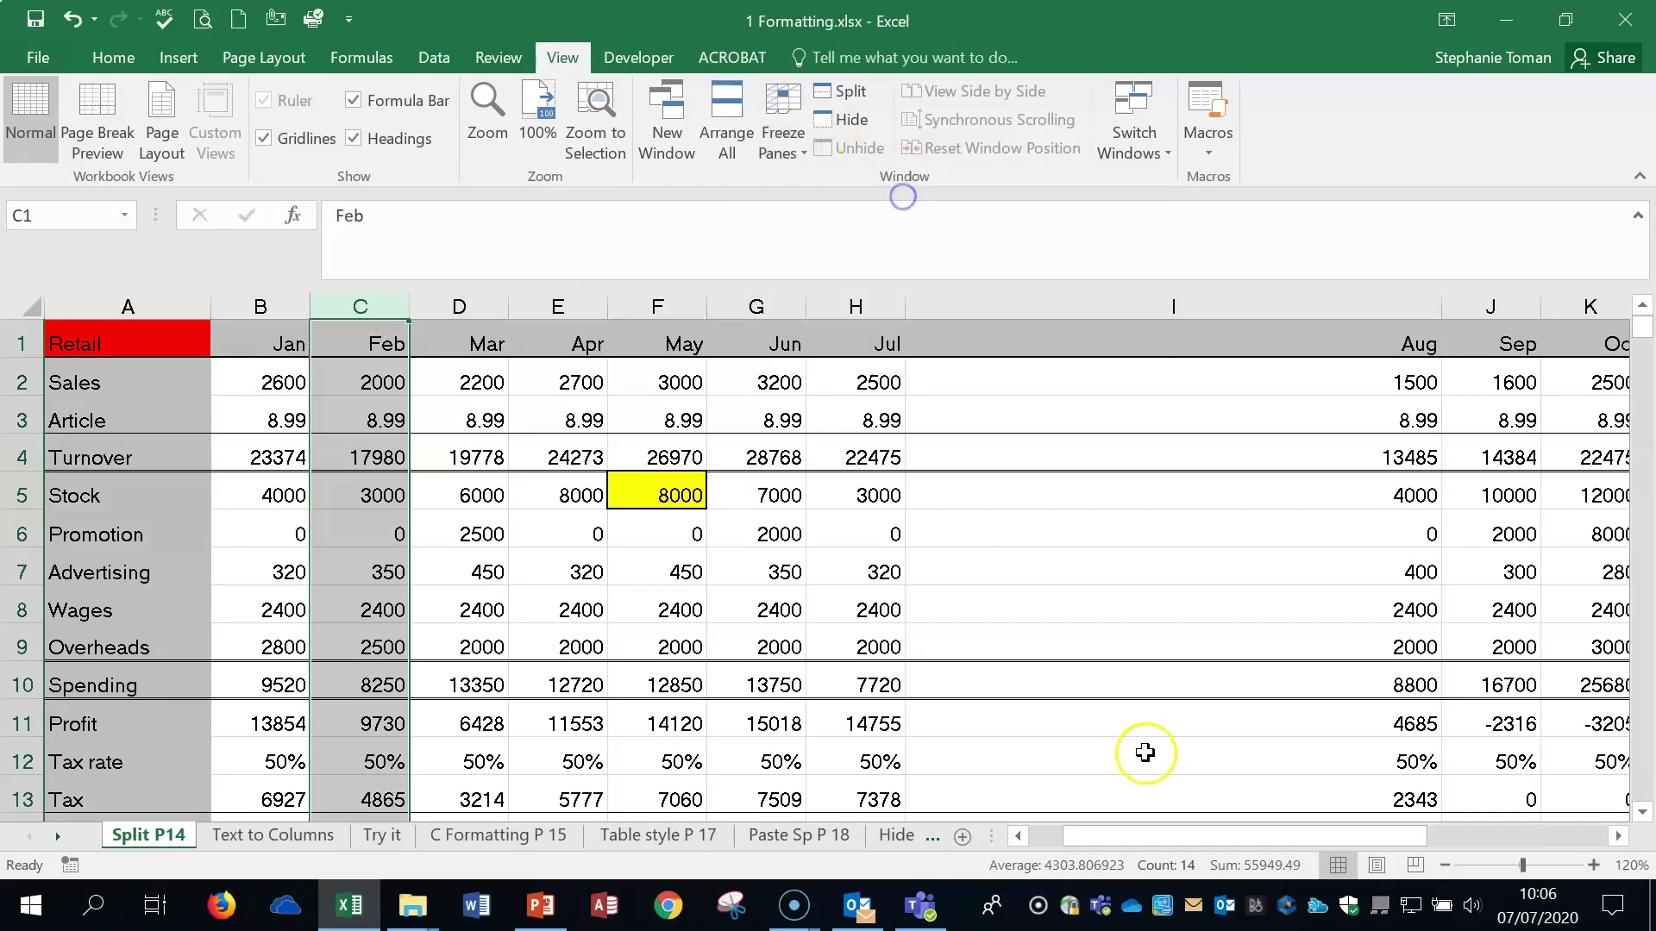
pyautogui.moveTo(1107, 829); pyautogui.dragTo(1160, 901)
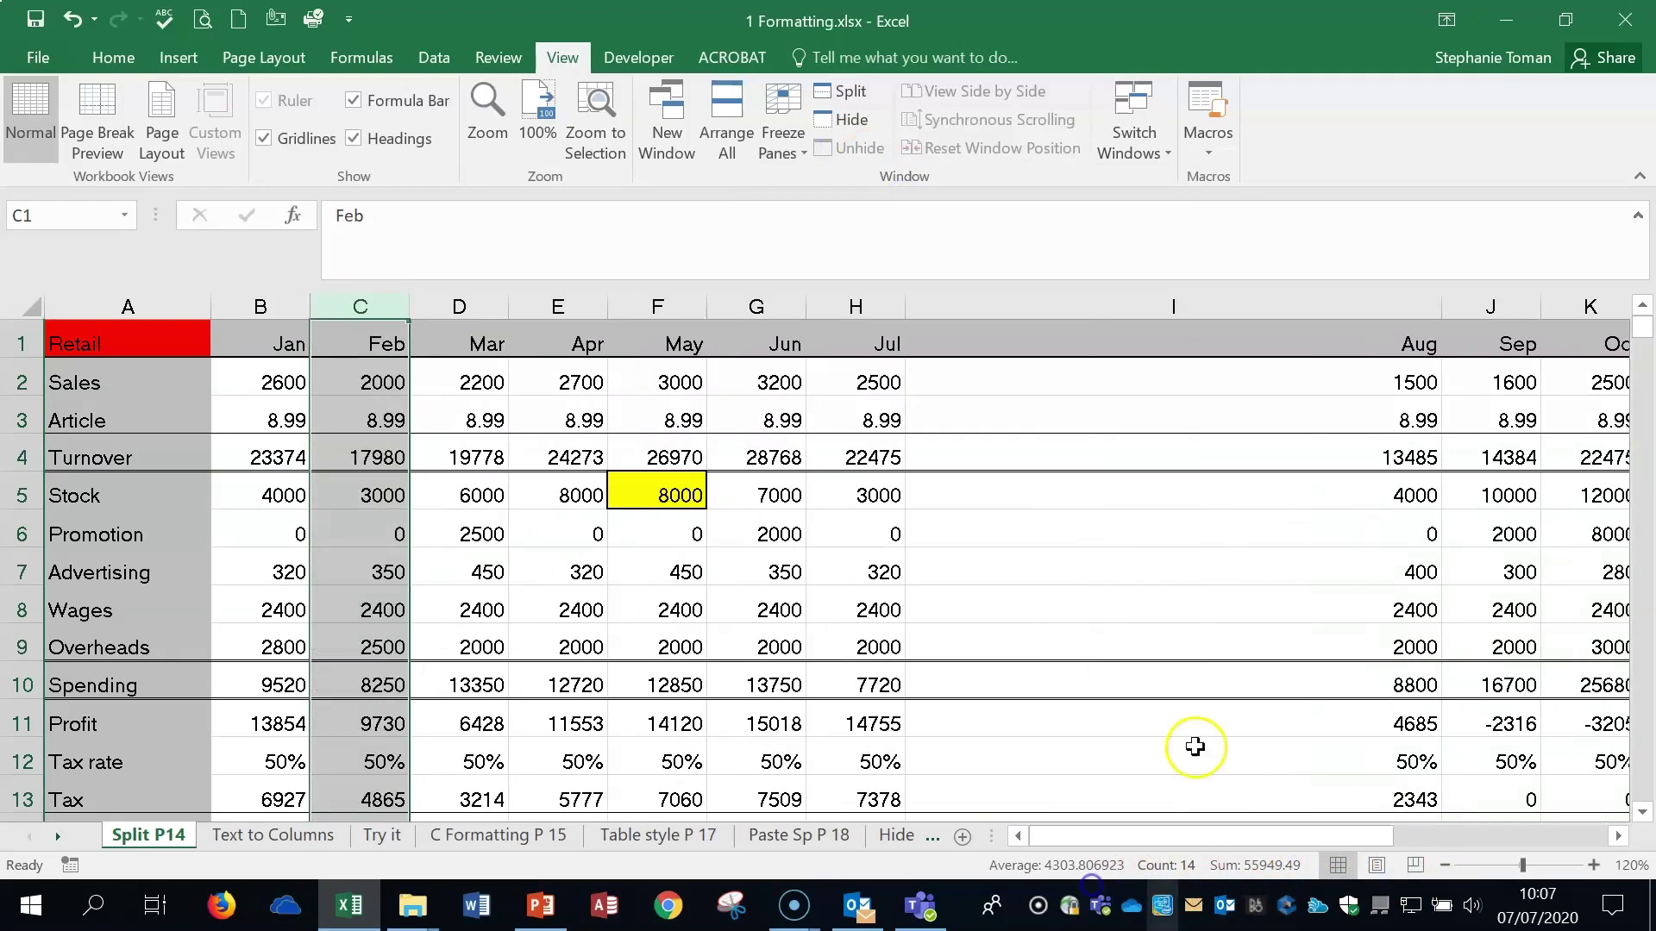
pyautogui.click(784, 148)
pyautogui.click(830, 175)
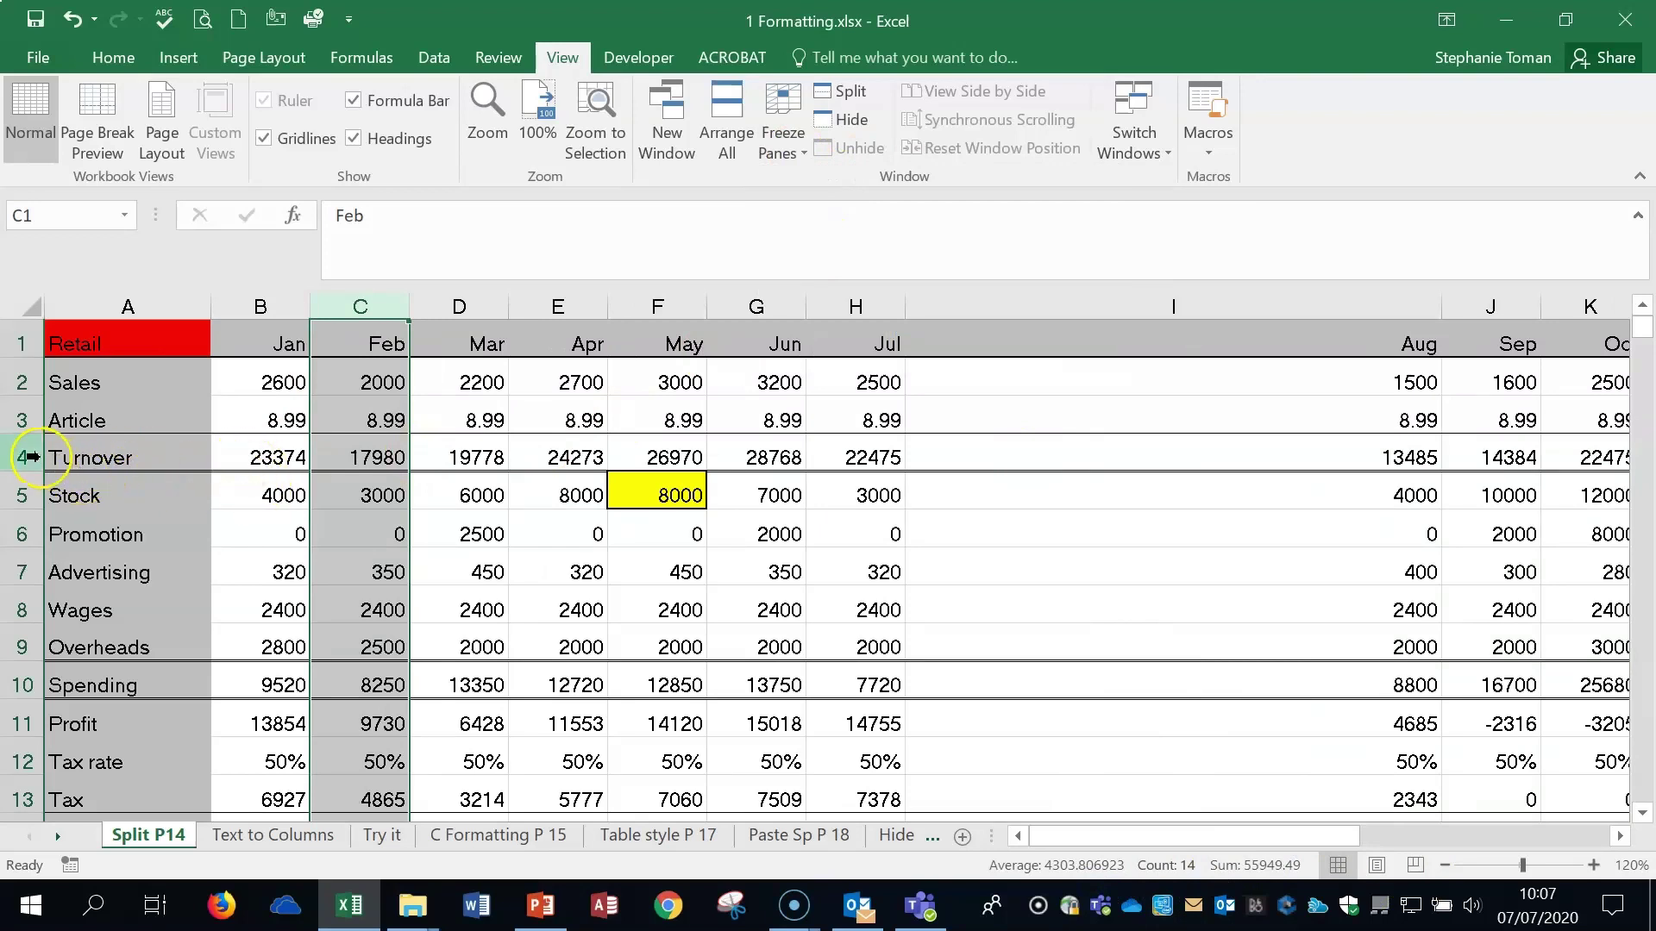
# - Freeze the panes at cell C4 to check the fixed rows and columns together, and unfreeze them
pyautogui.click(251, 453)
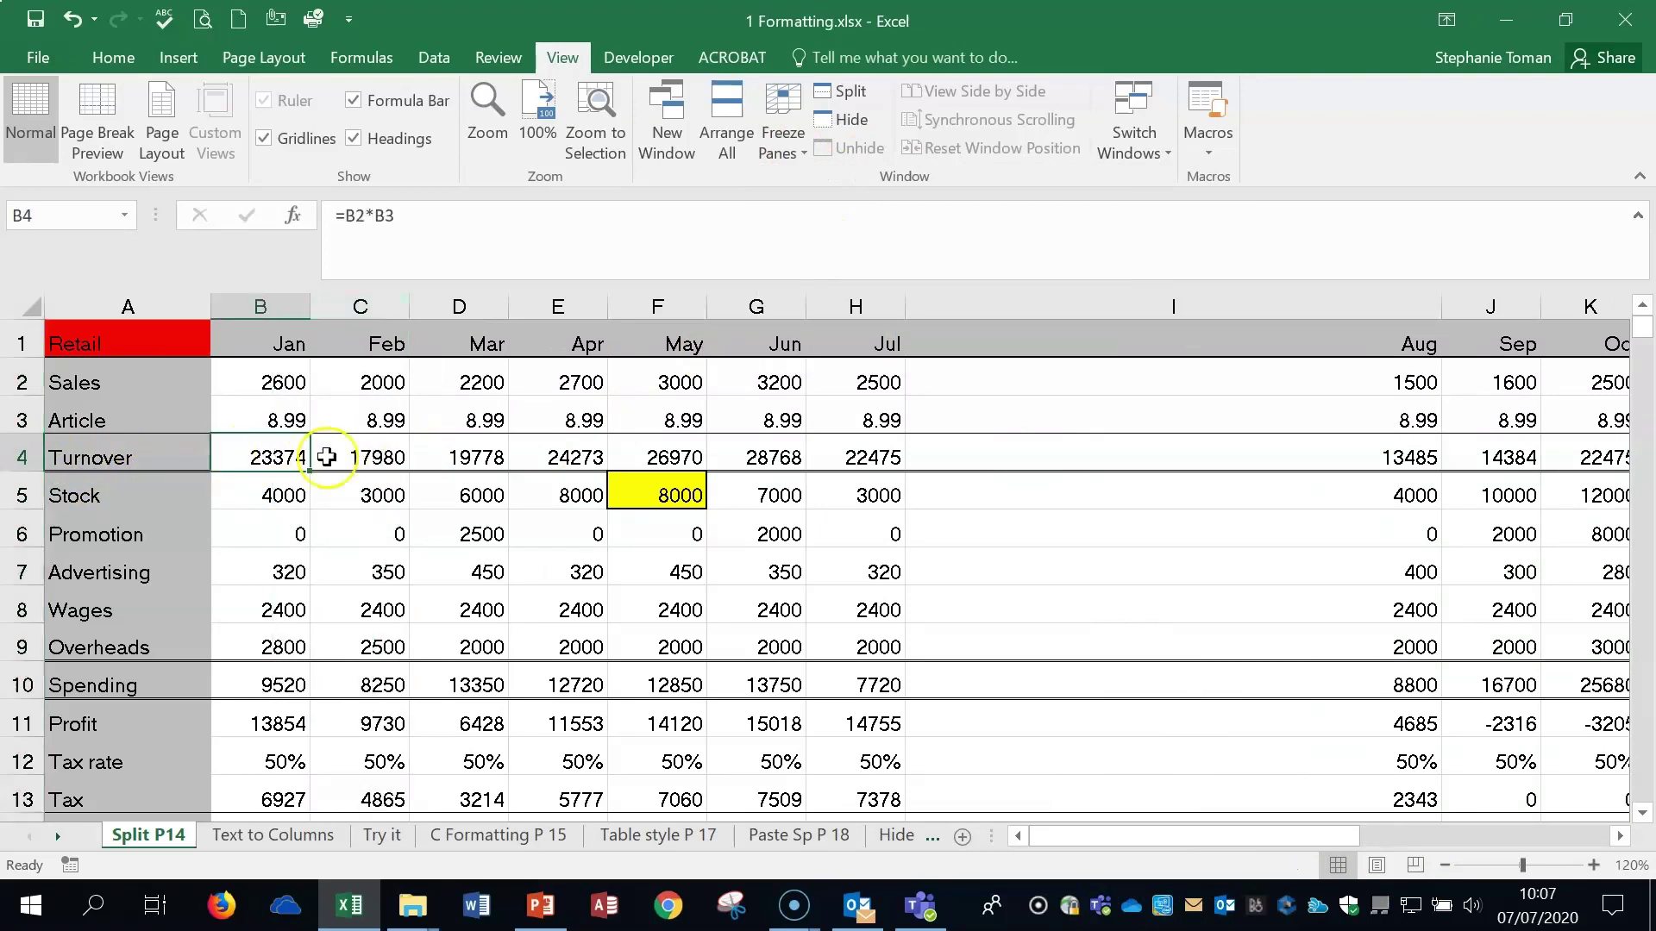
pyautogui.click(390, 461)
pyautogui.click(387, 454)
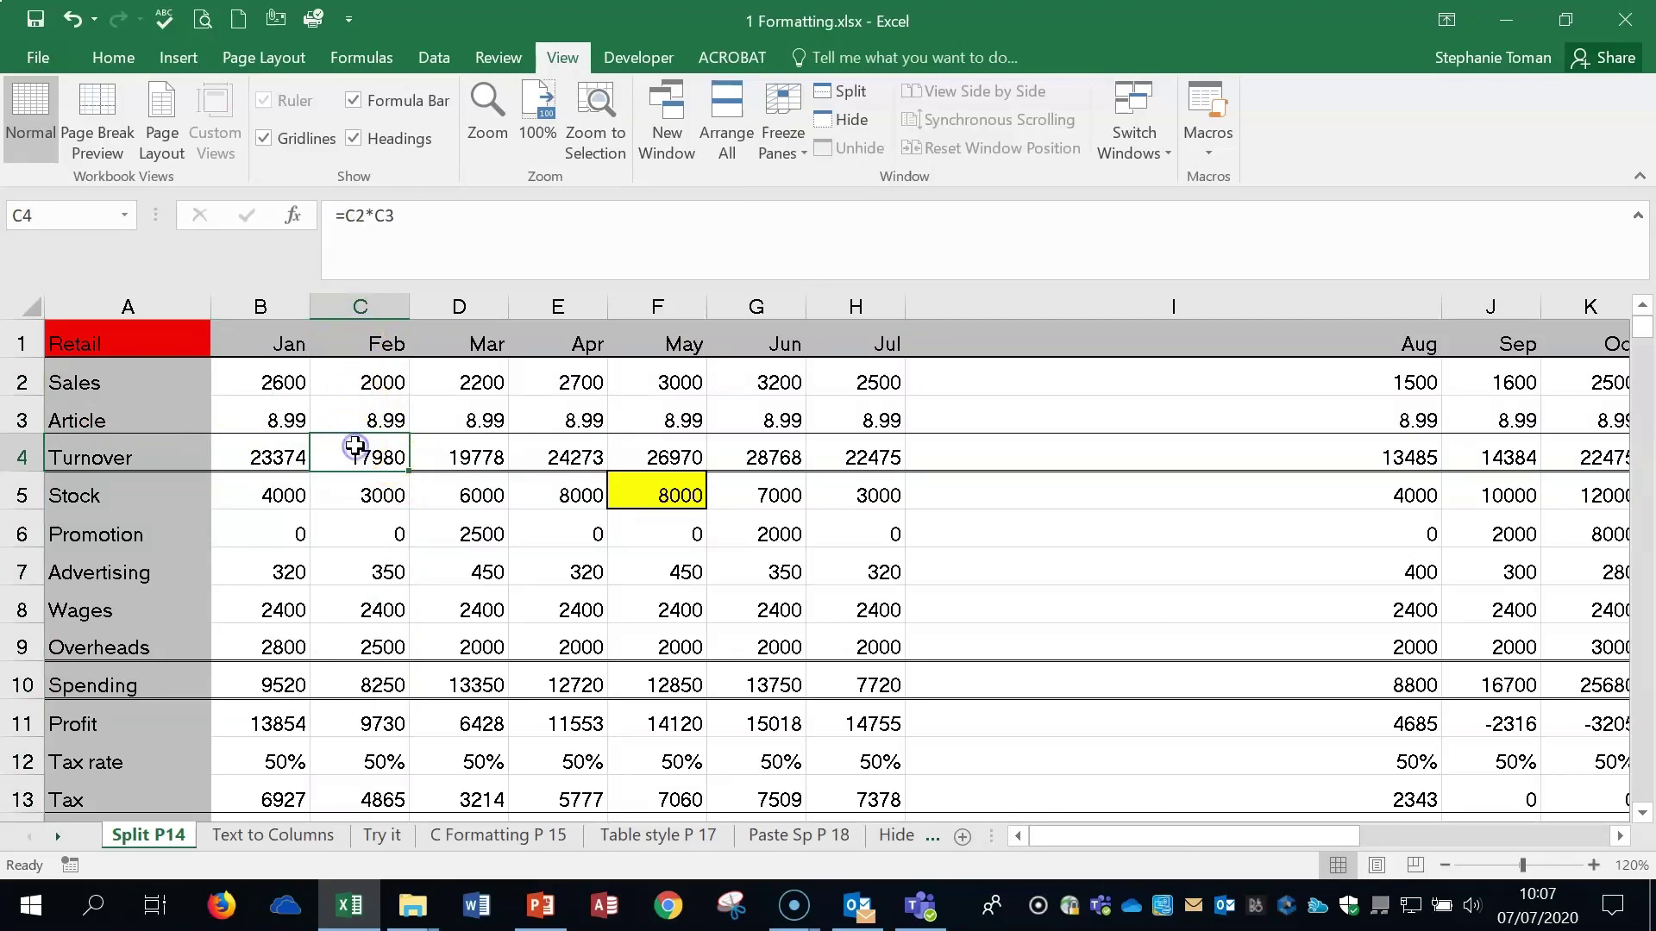
pyautogui.click(373, 449)
pyautogui.click(782, 129)
pyautogui.click(870, 179)
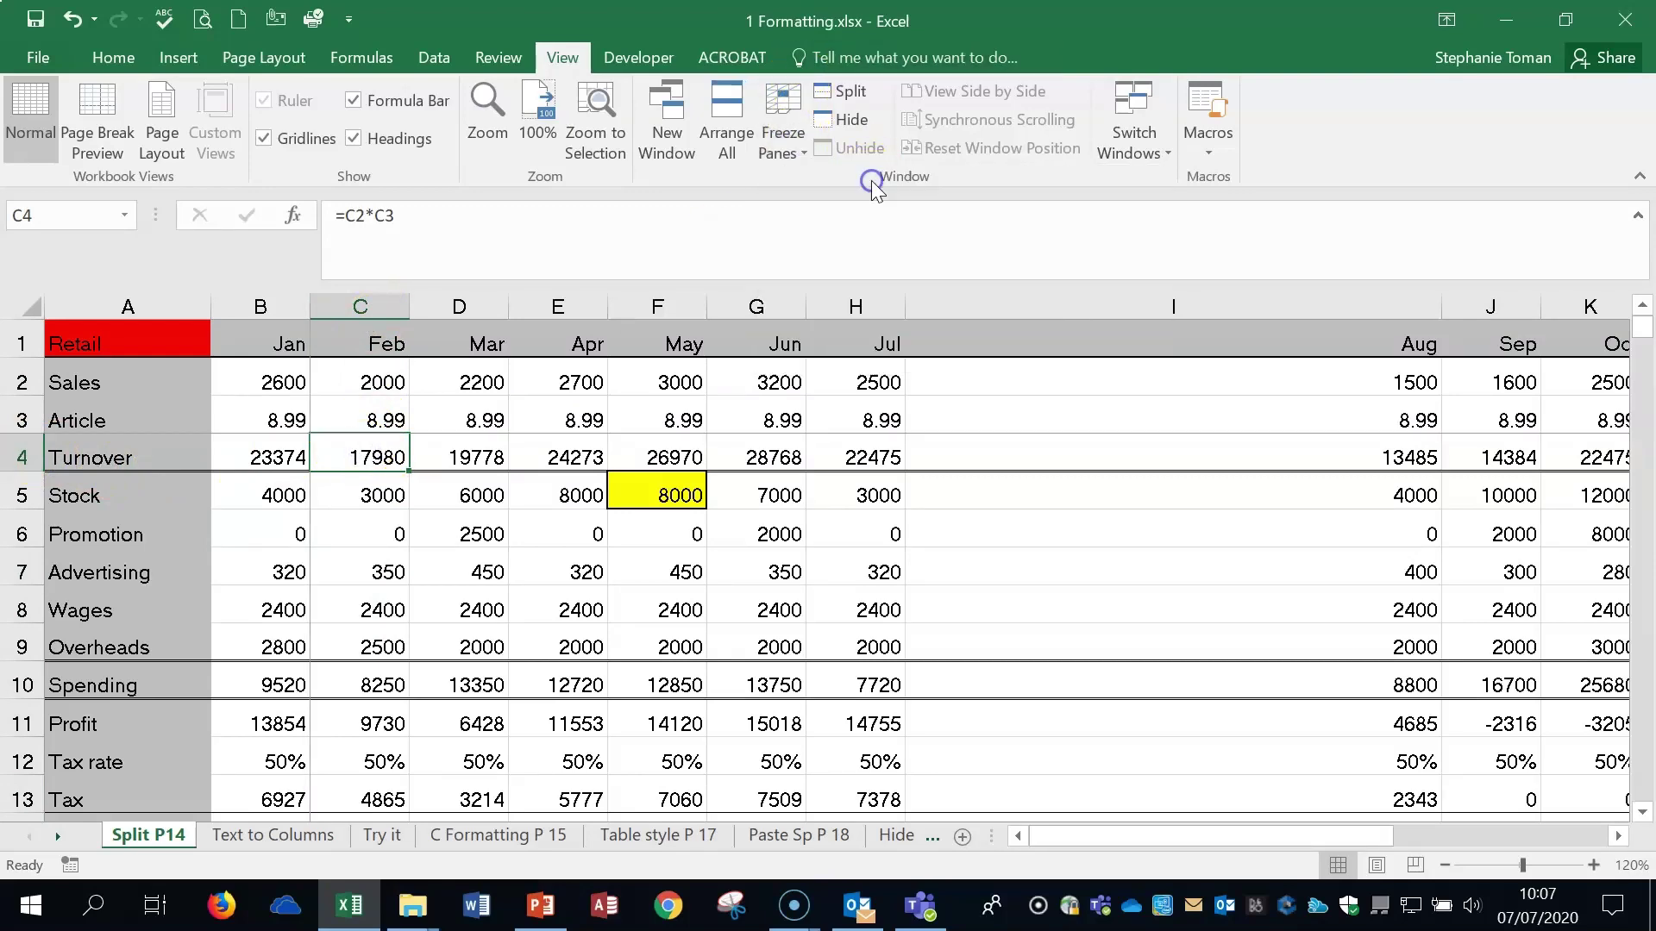
pyautogui.moveTo(1207, 839); pyautogui.dragTo(1031, 833)
pyautogui.scroll(-5, 1069, 676)
pyautogui.scroll(5, 1069, 677)
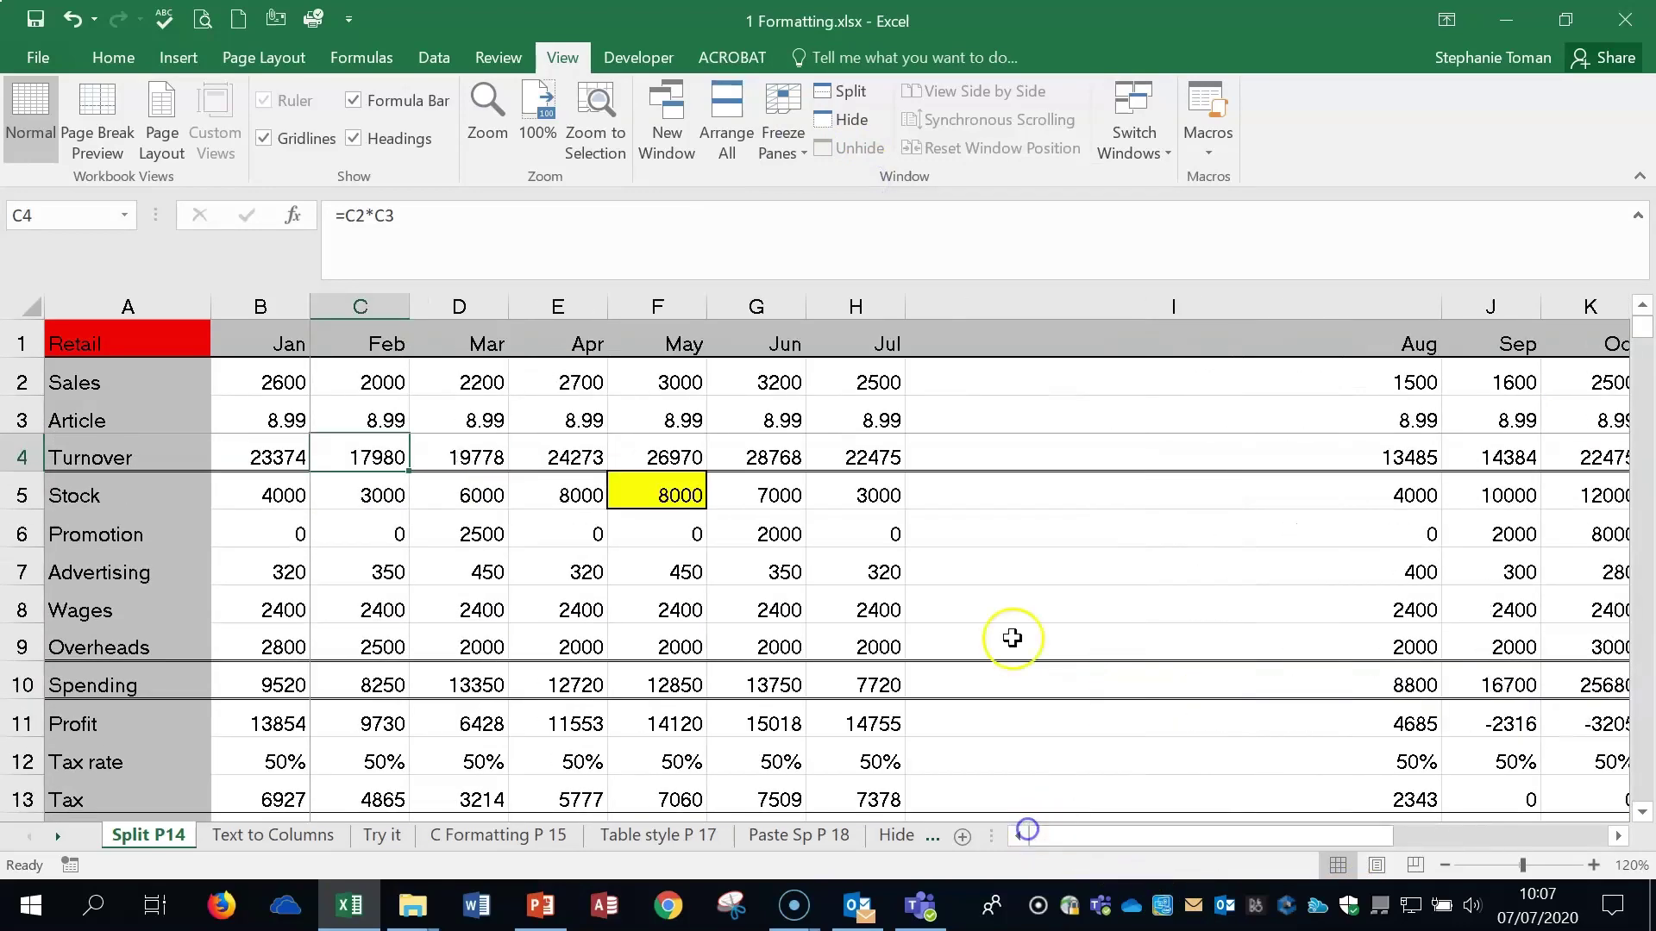
pyautogui.click(783, 130)
pyautogui.click(852, 216)
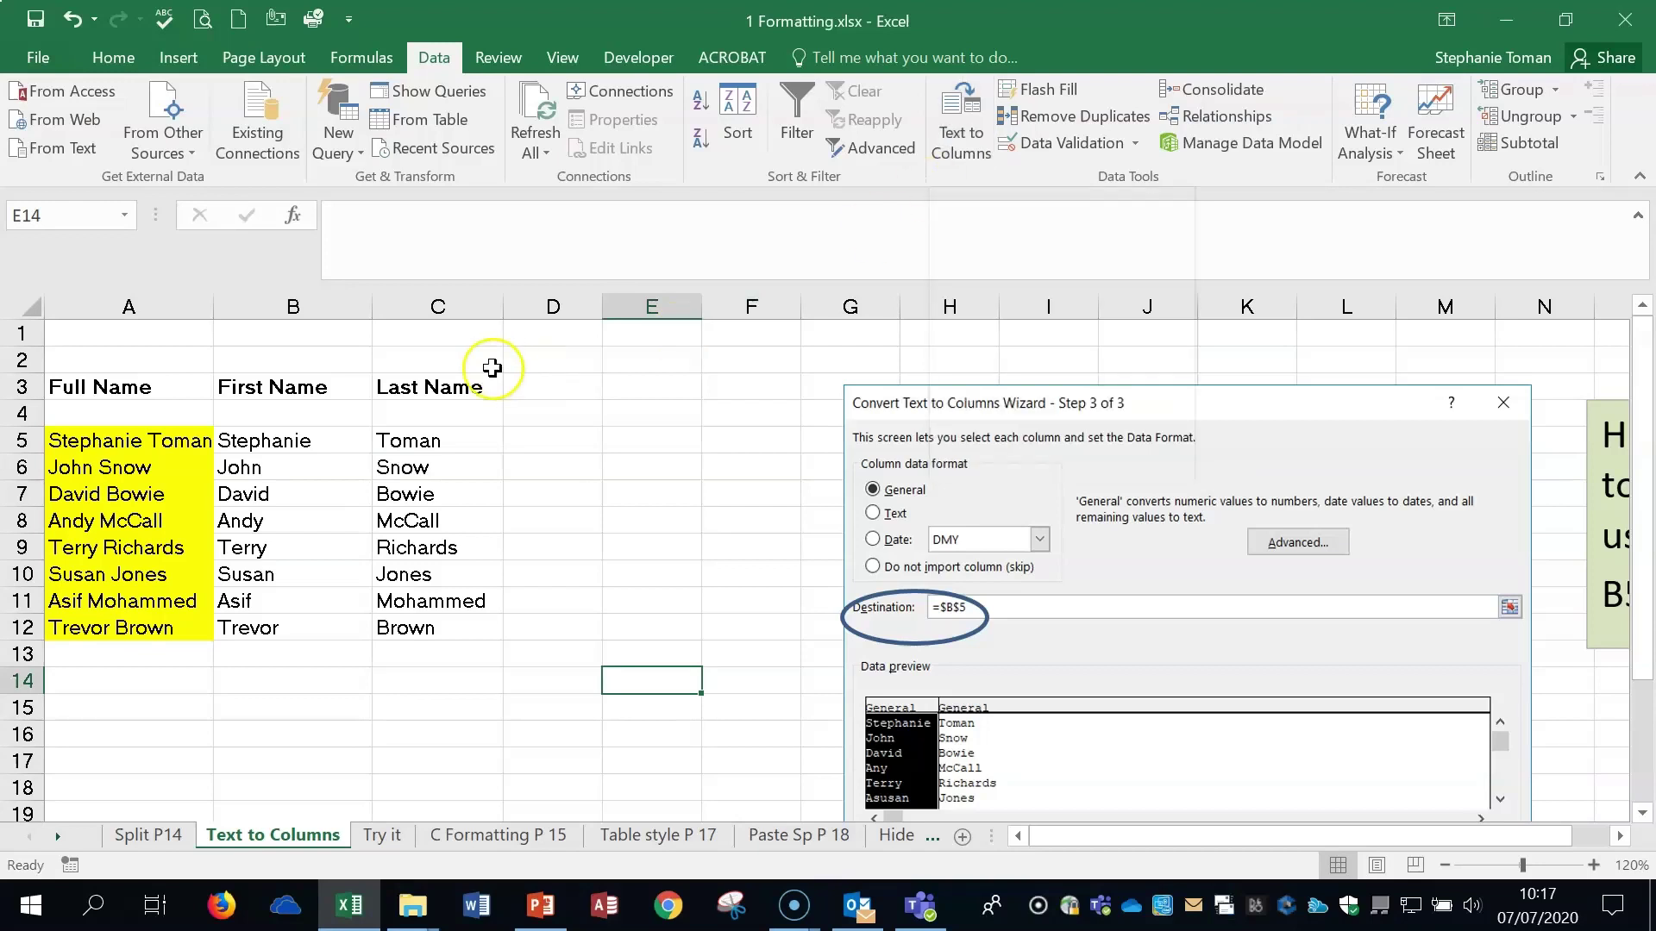
# - Start a Text to Columns conversion of the full names in A5:A12, treating them as delimited data
pyautogui.moveTo(163, 442); pyautogui.dragTo(143, 628)
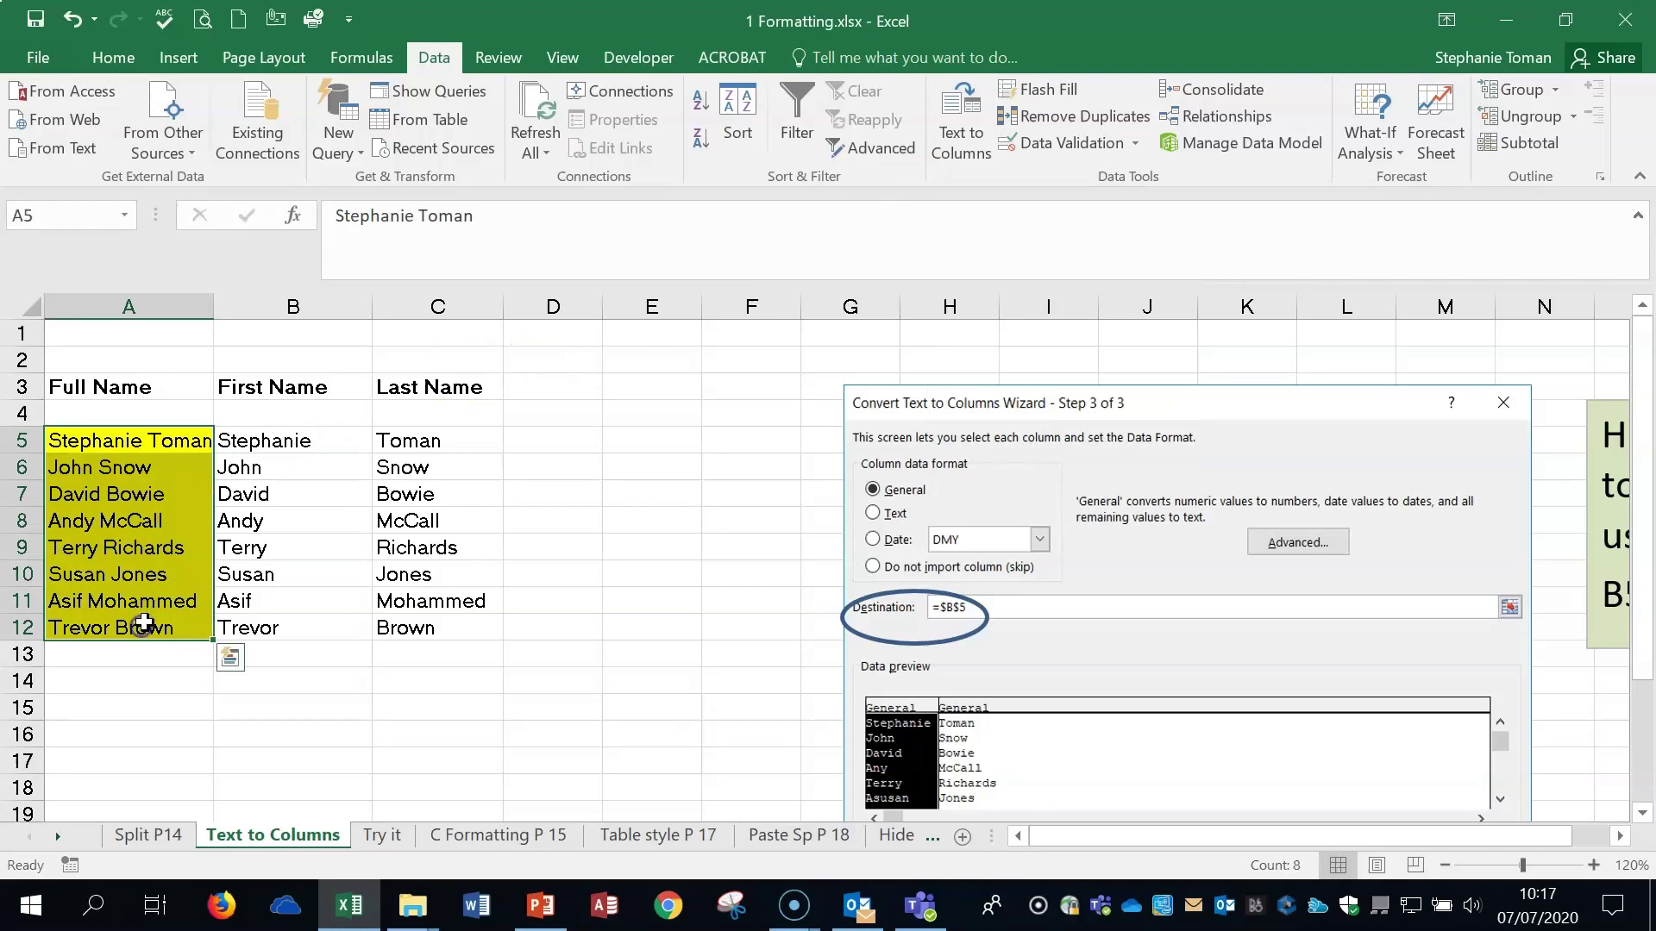
pyautogui.click(960, 129)
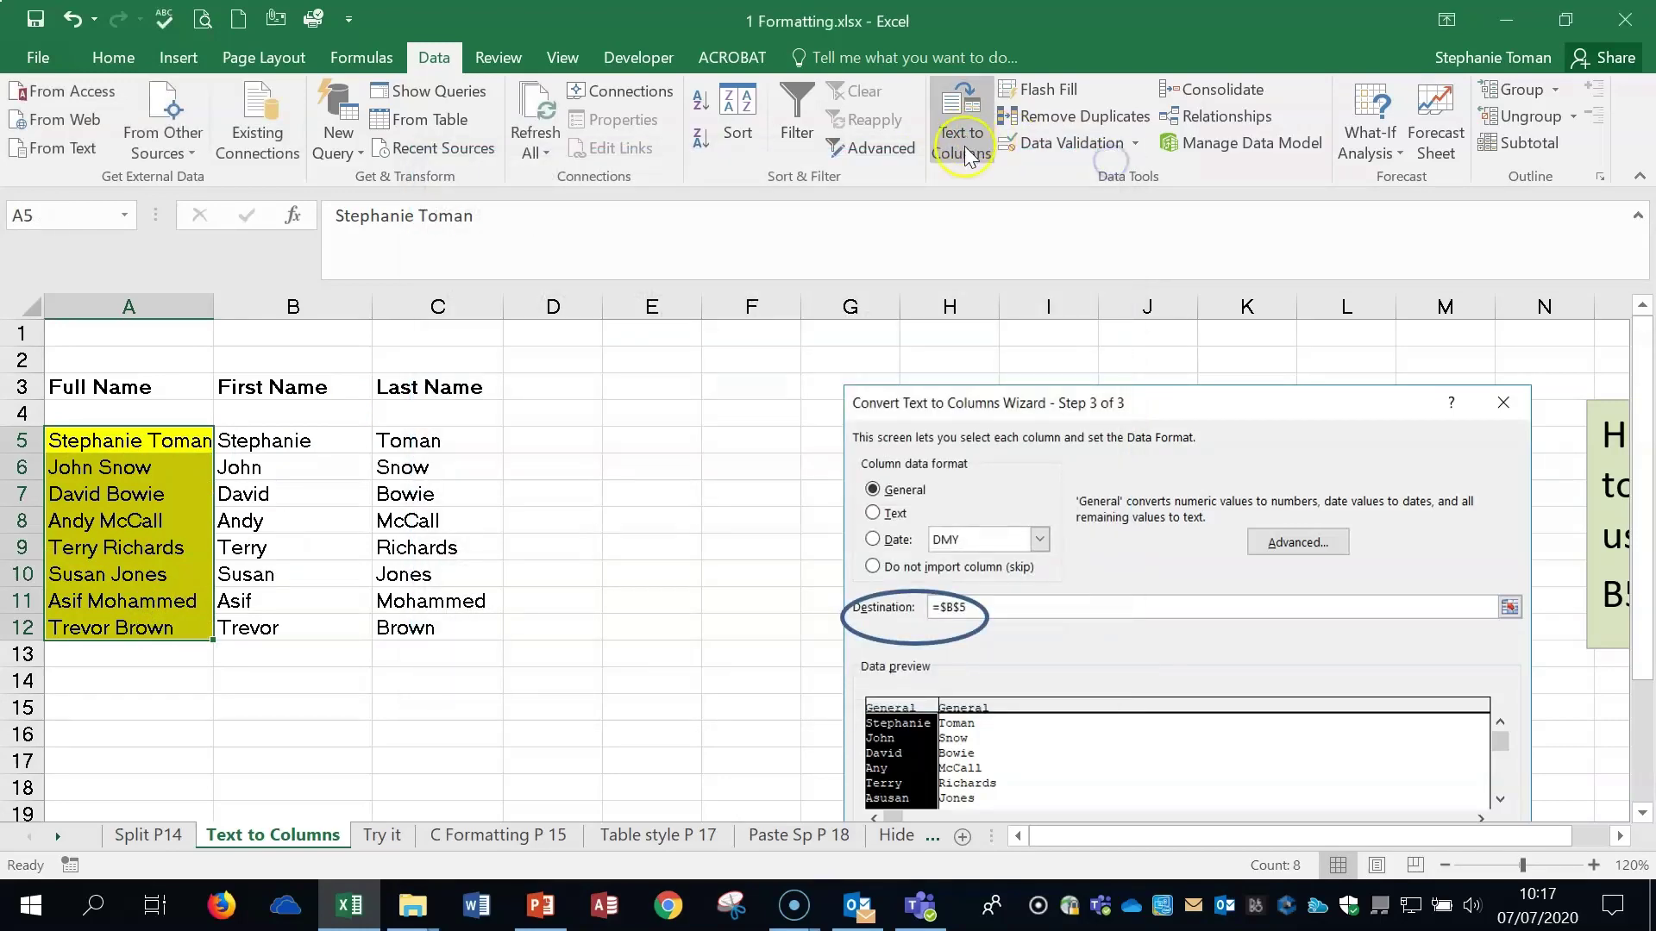
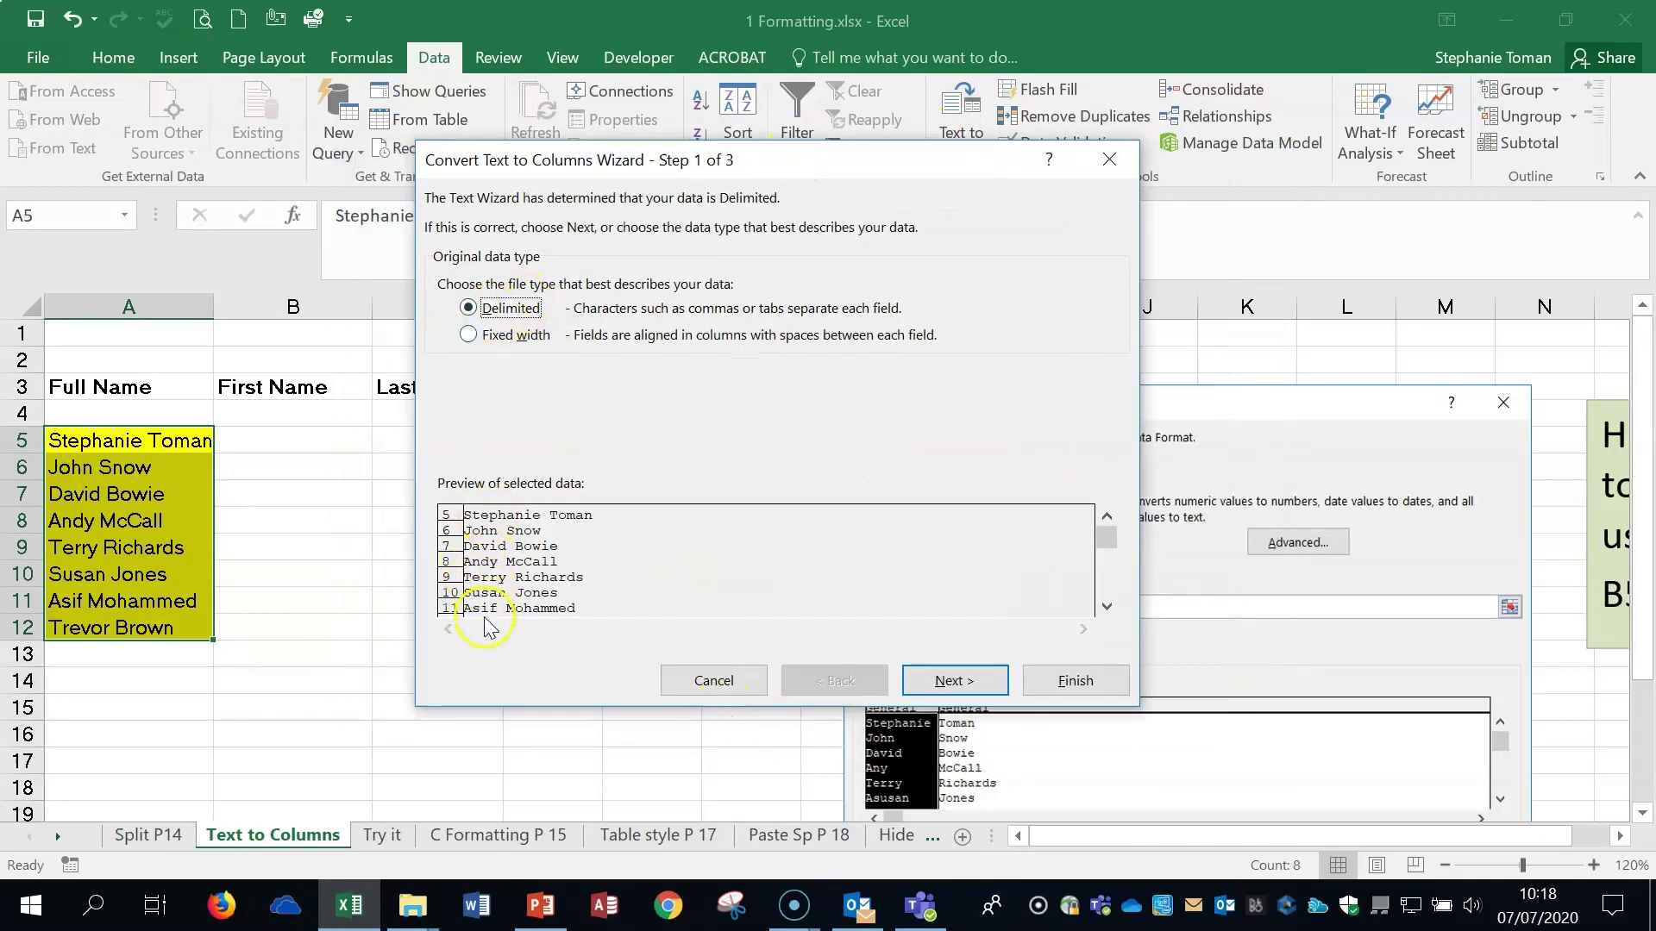
pyautogui.click(964, 684)
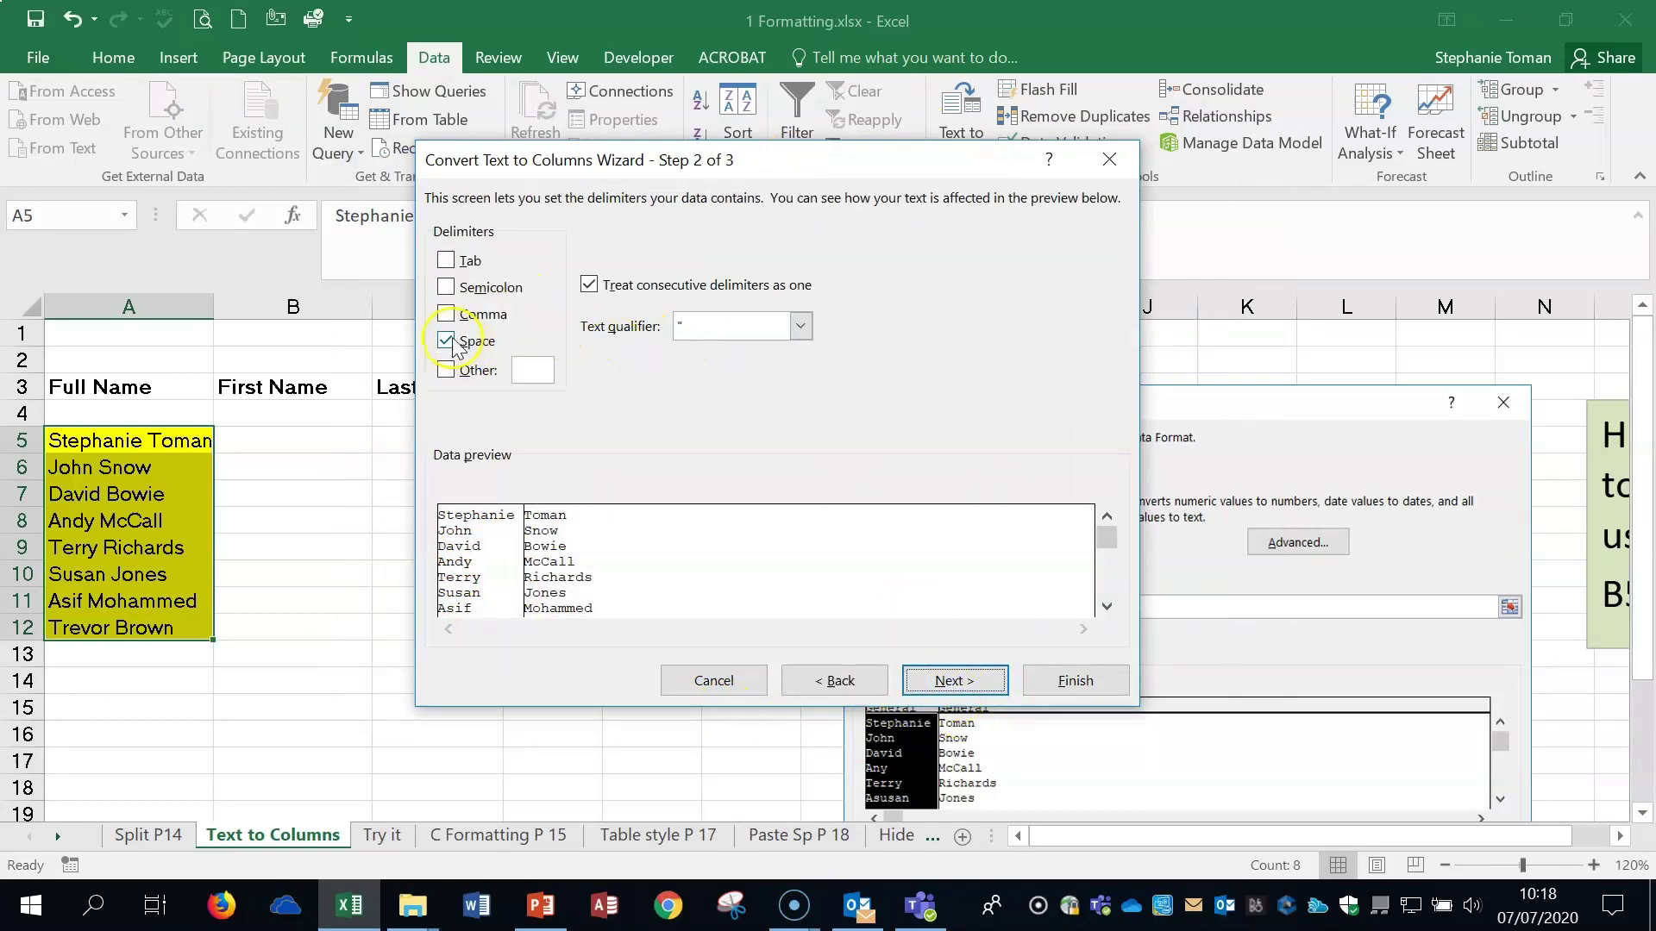
# - Try the Tab, Semicolon and Other delimiters one by one, and restore Space as the only delimiter
pyautogui.click(446, 341)
pyautogui.click(445, 260)
pyautogui.click(446, 260)
pyautogui.click(446, 288)
pyautogui.click(446, 288)
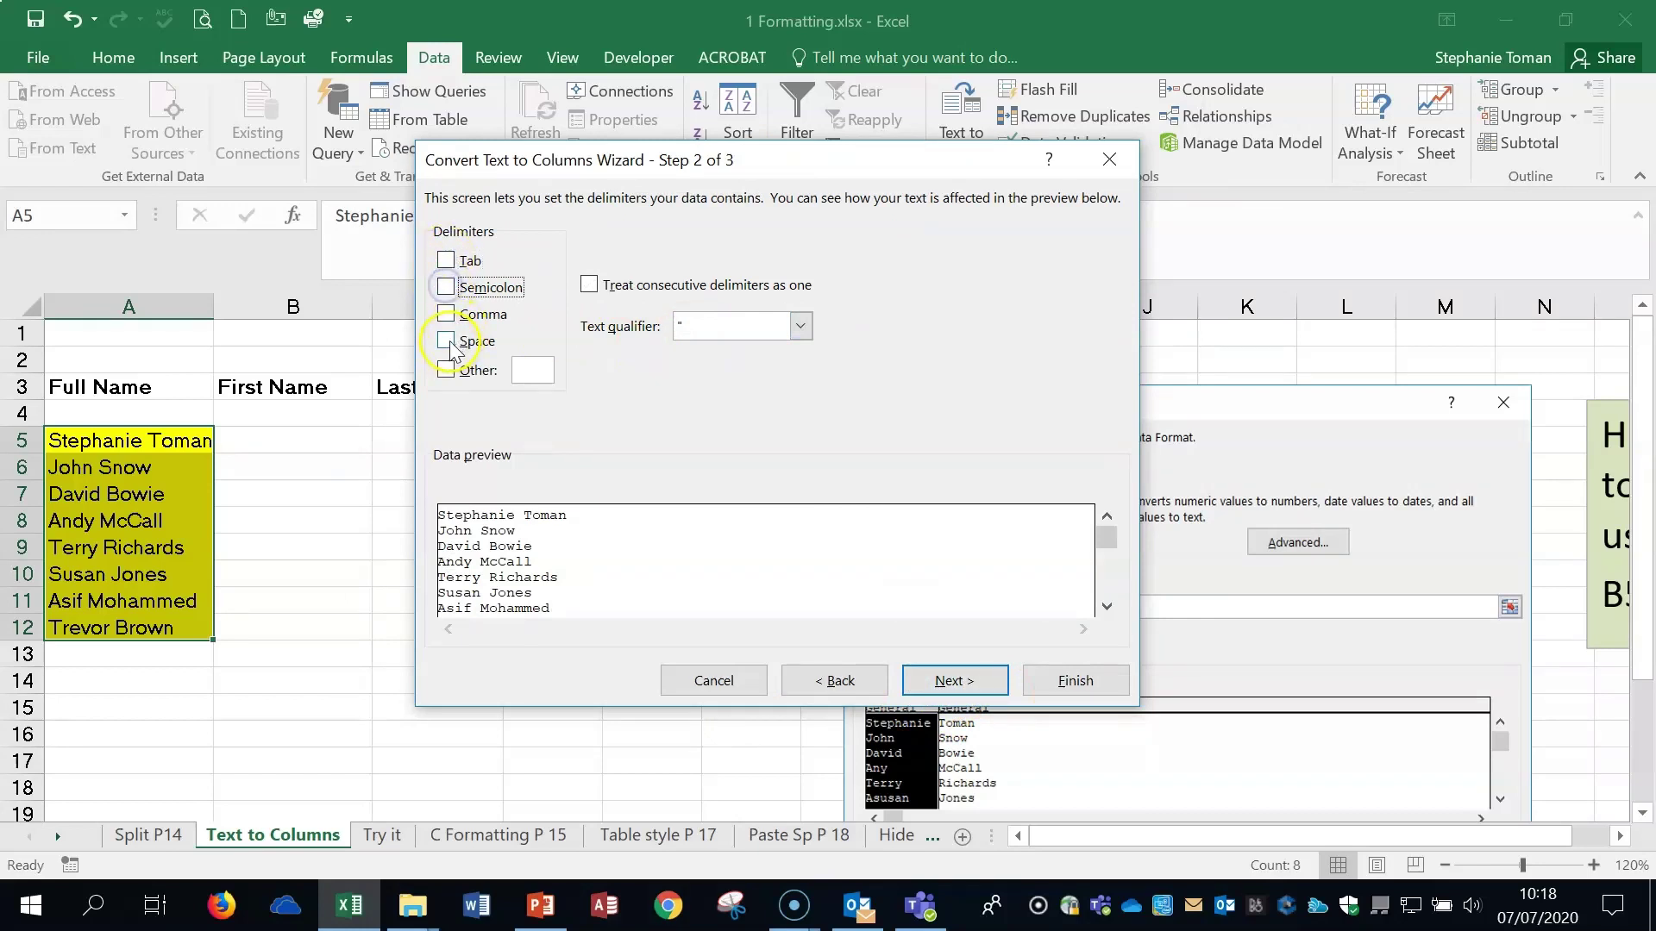
pyautogui.click(448, 372)
pyautogui.click(447, 372)
pyautogui.click(447, 372)
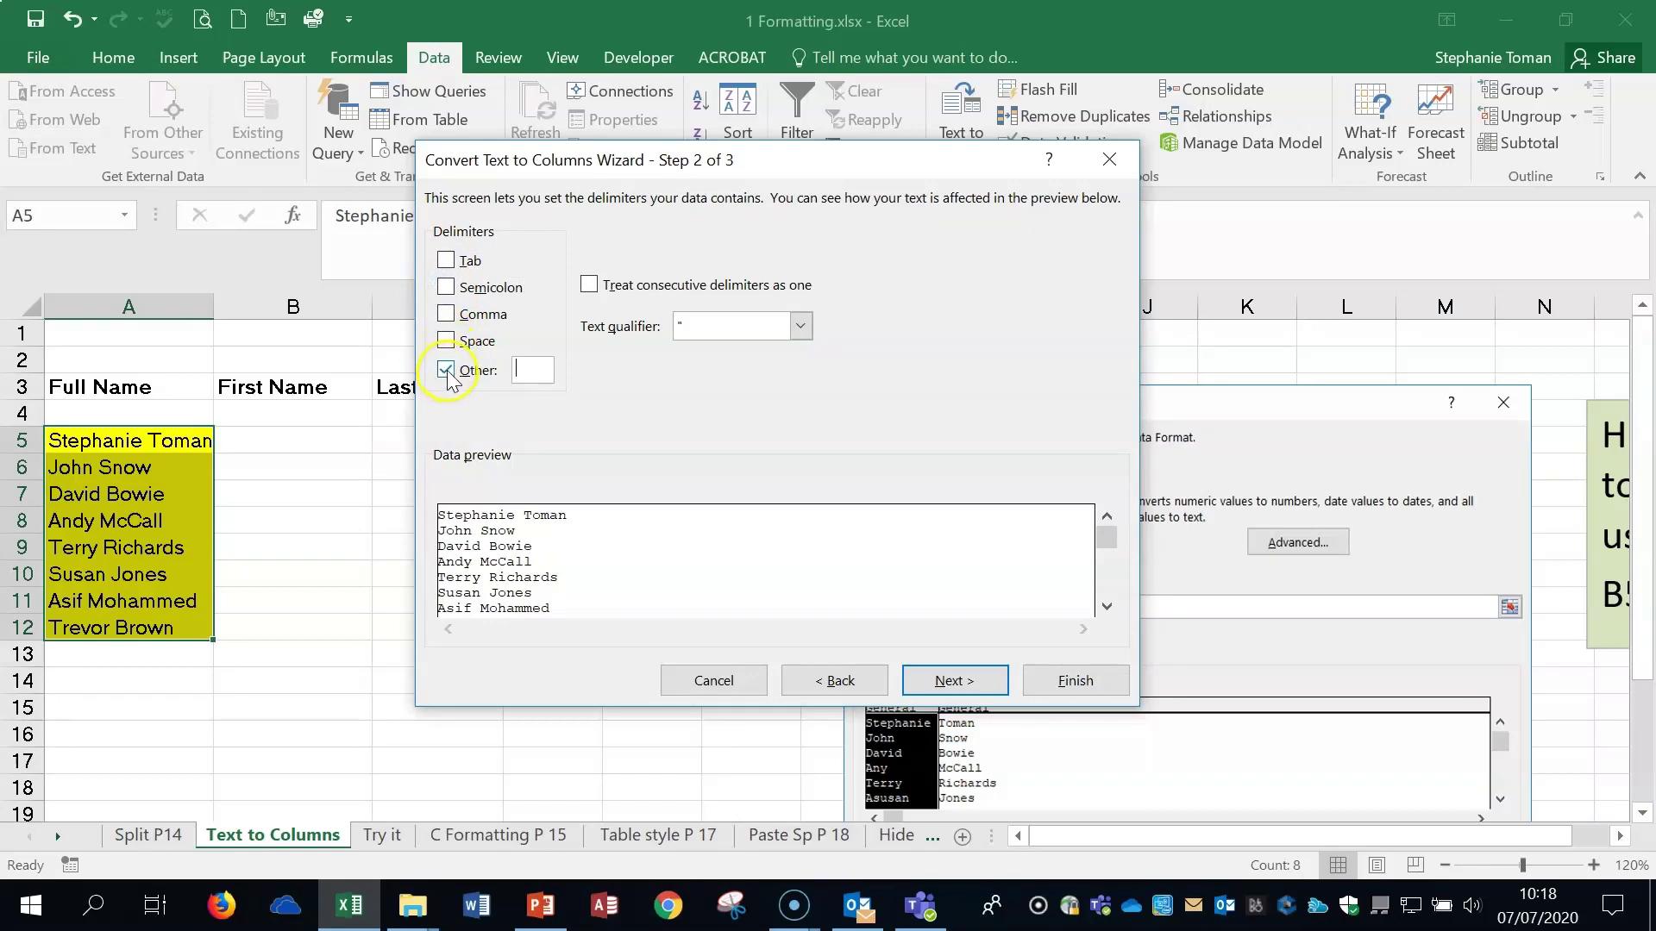
pyautogui.click(446, 371)
pyautogui.click(446, 342)
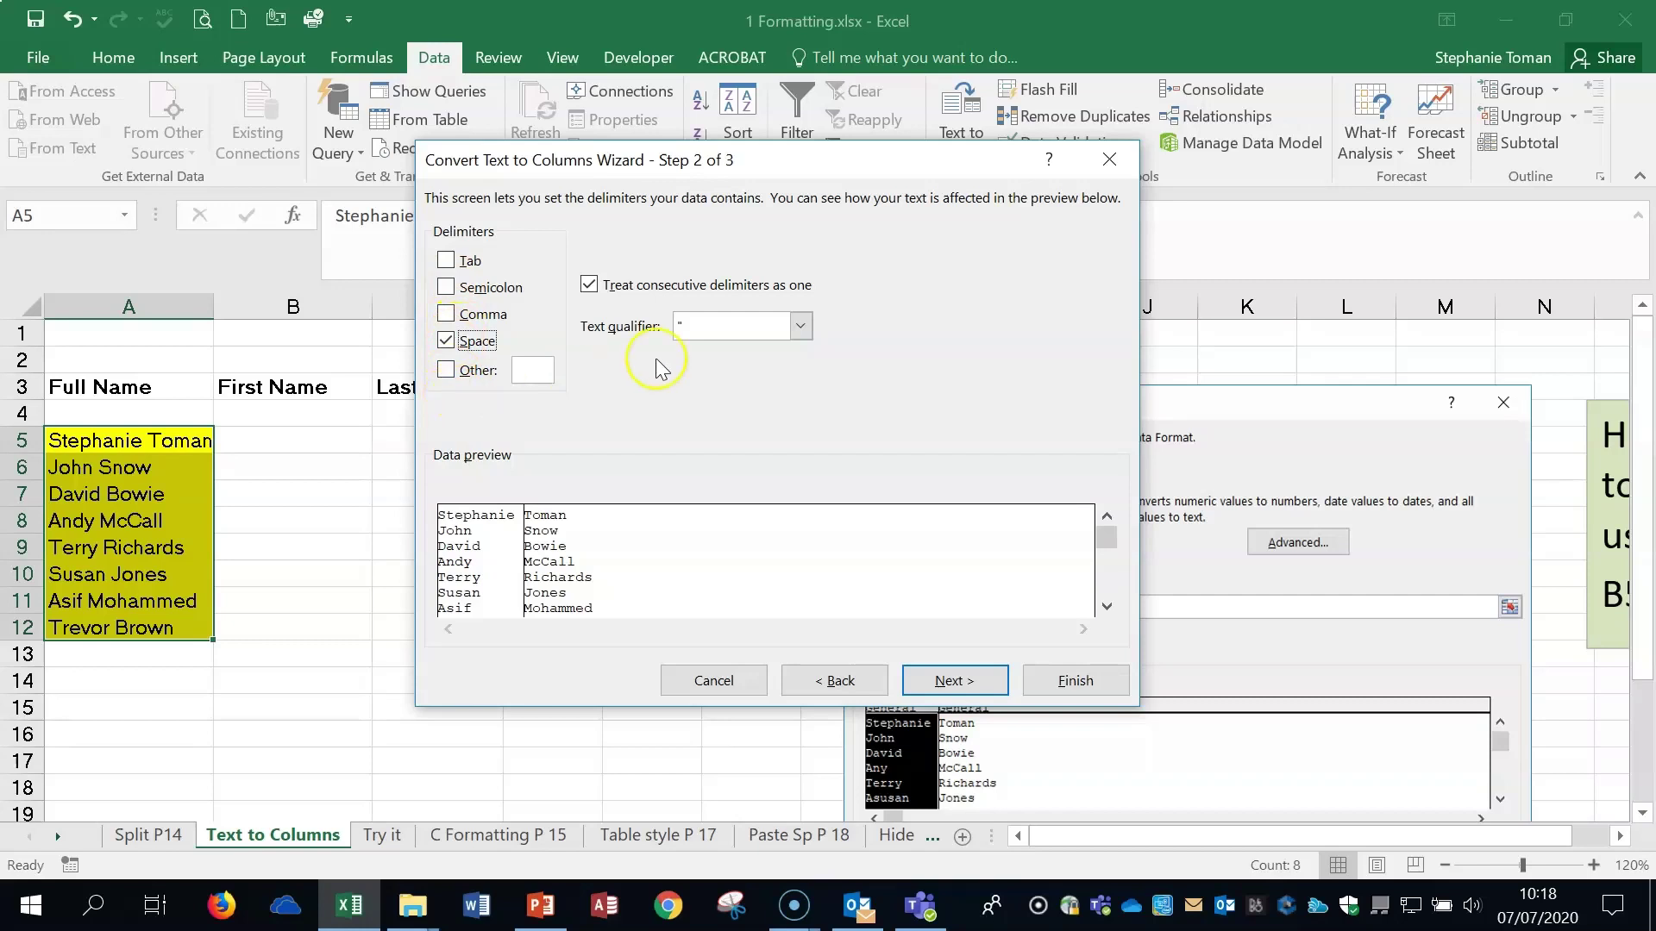
# - Set the destination of the split names to cell B5 and finish the conversion
pyautogui.click(971, 680)
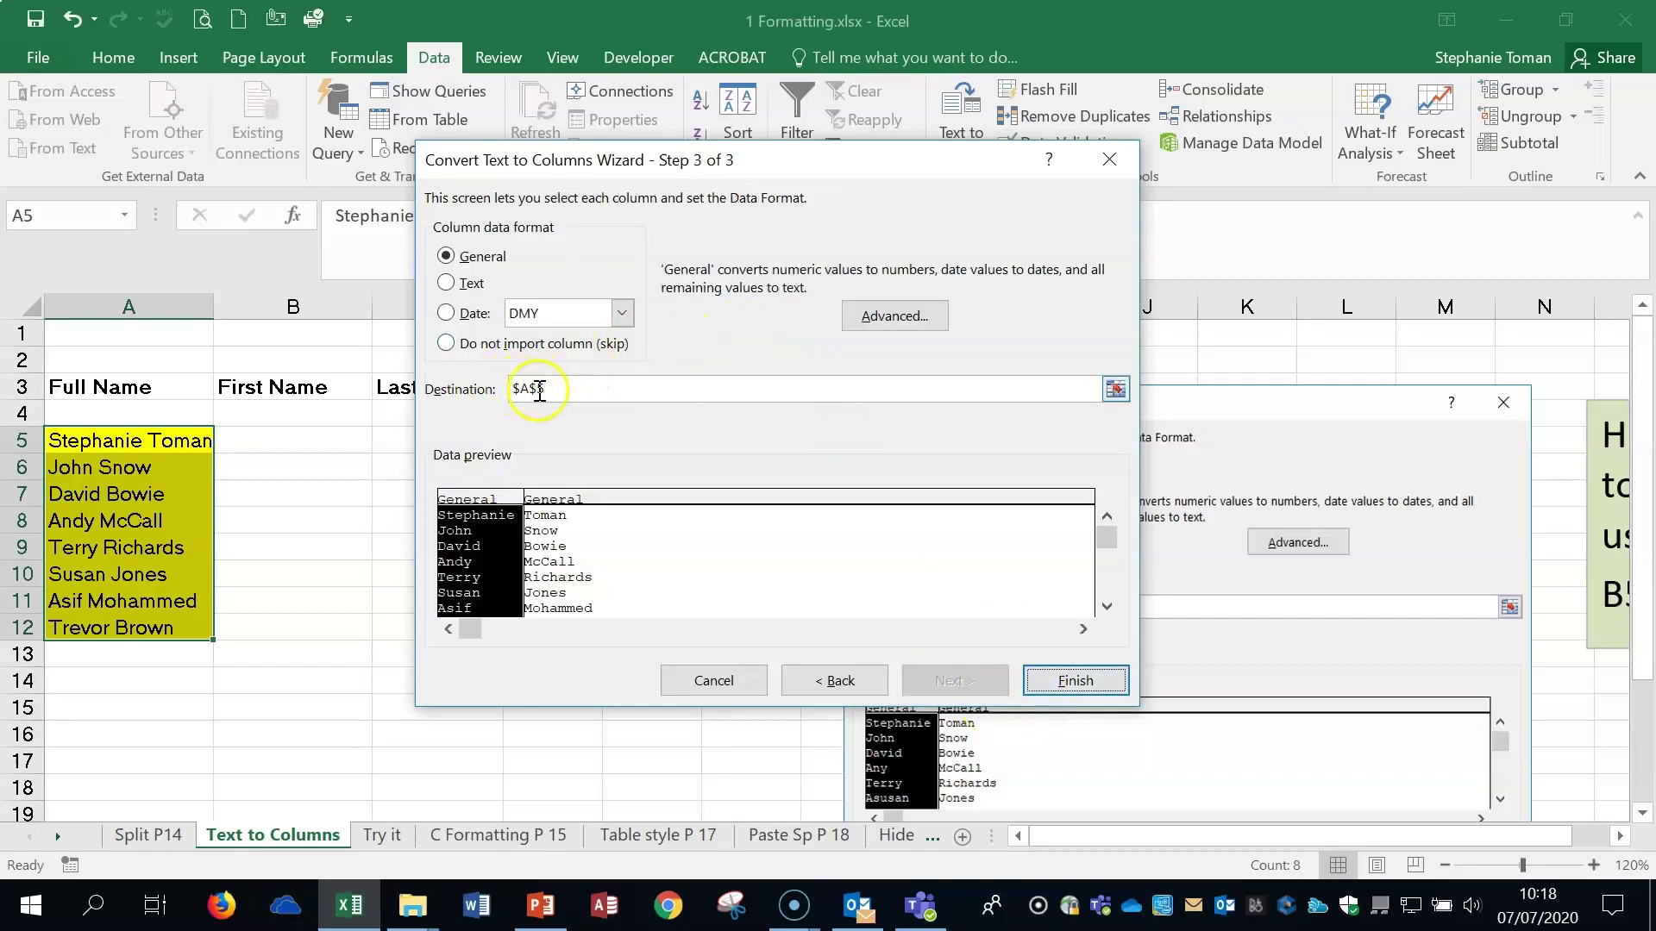
pyautogui.moveTo(737, 161); pyautogui.dragTo(987, 152)
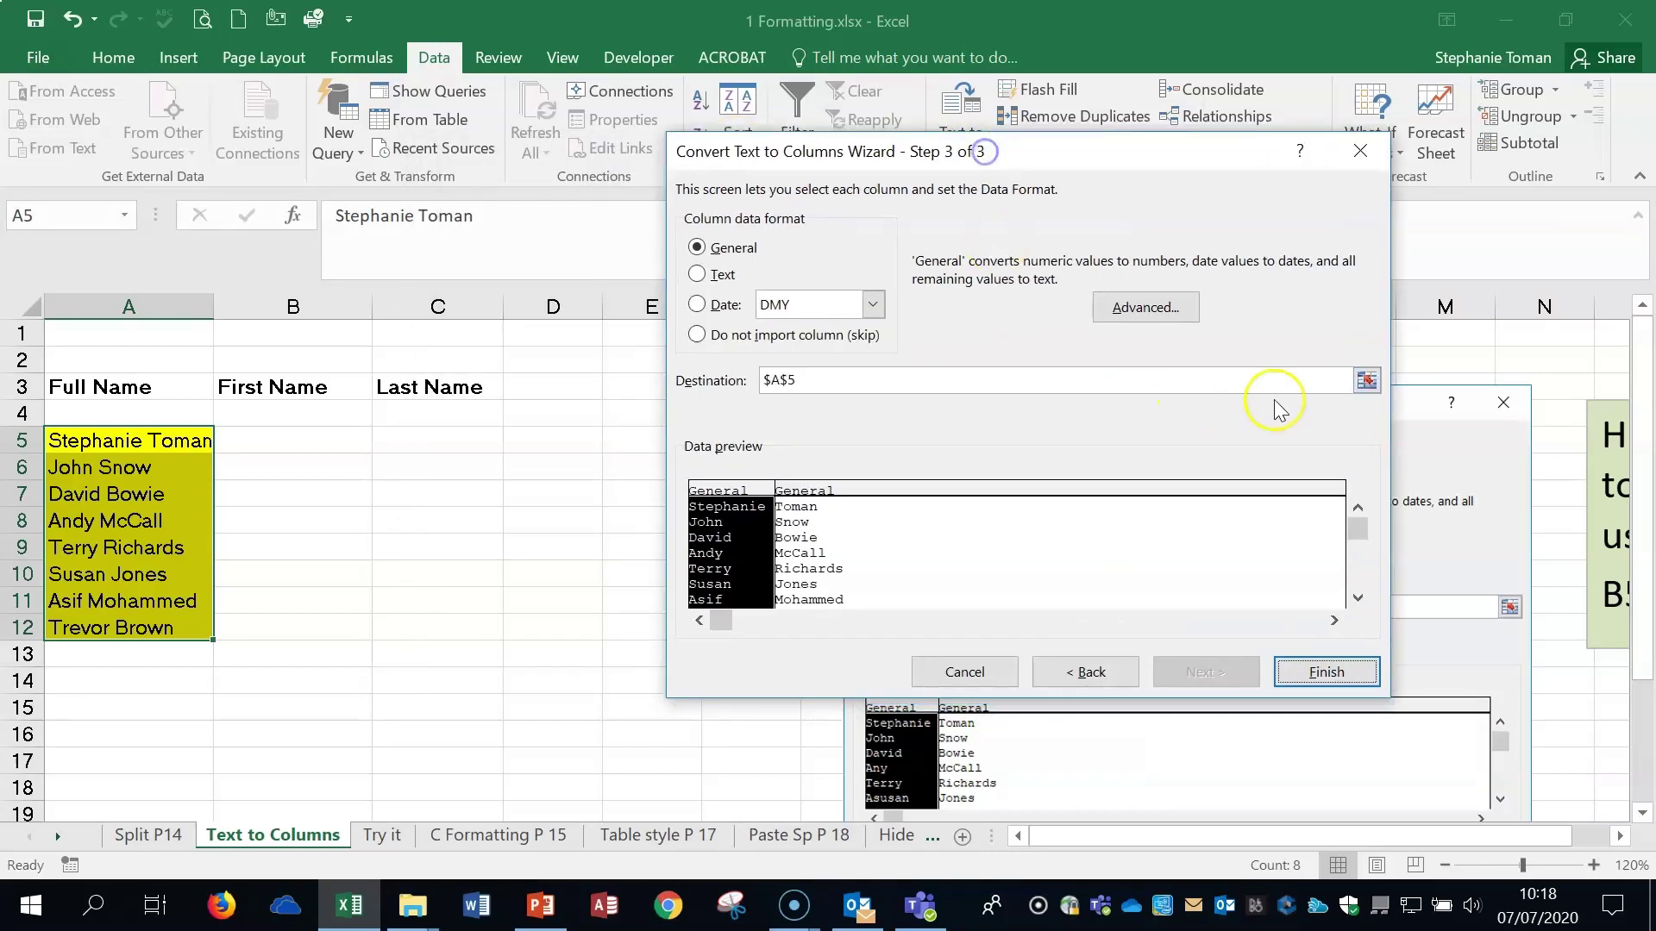
pyautogui.click(1367, 380)
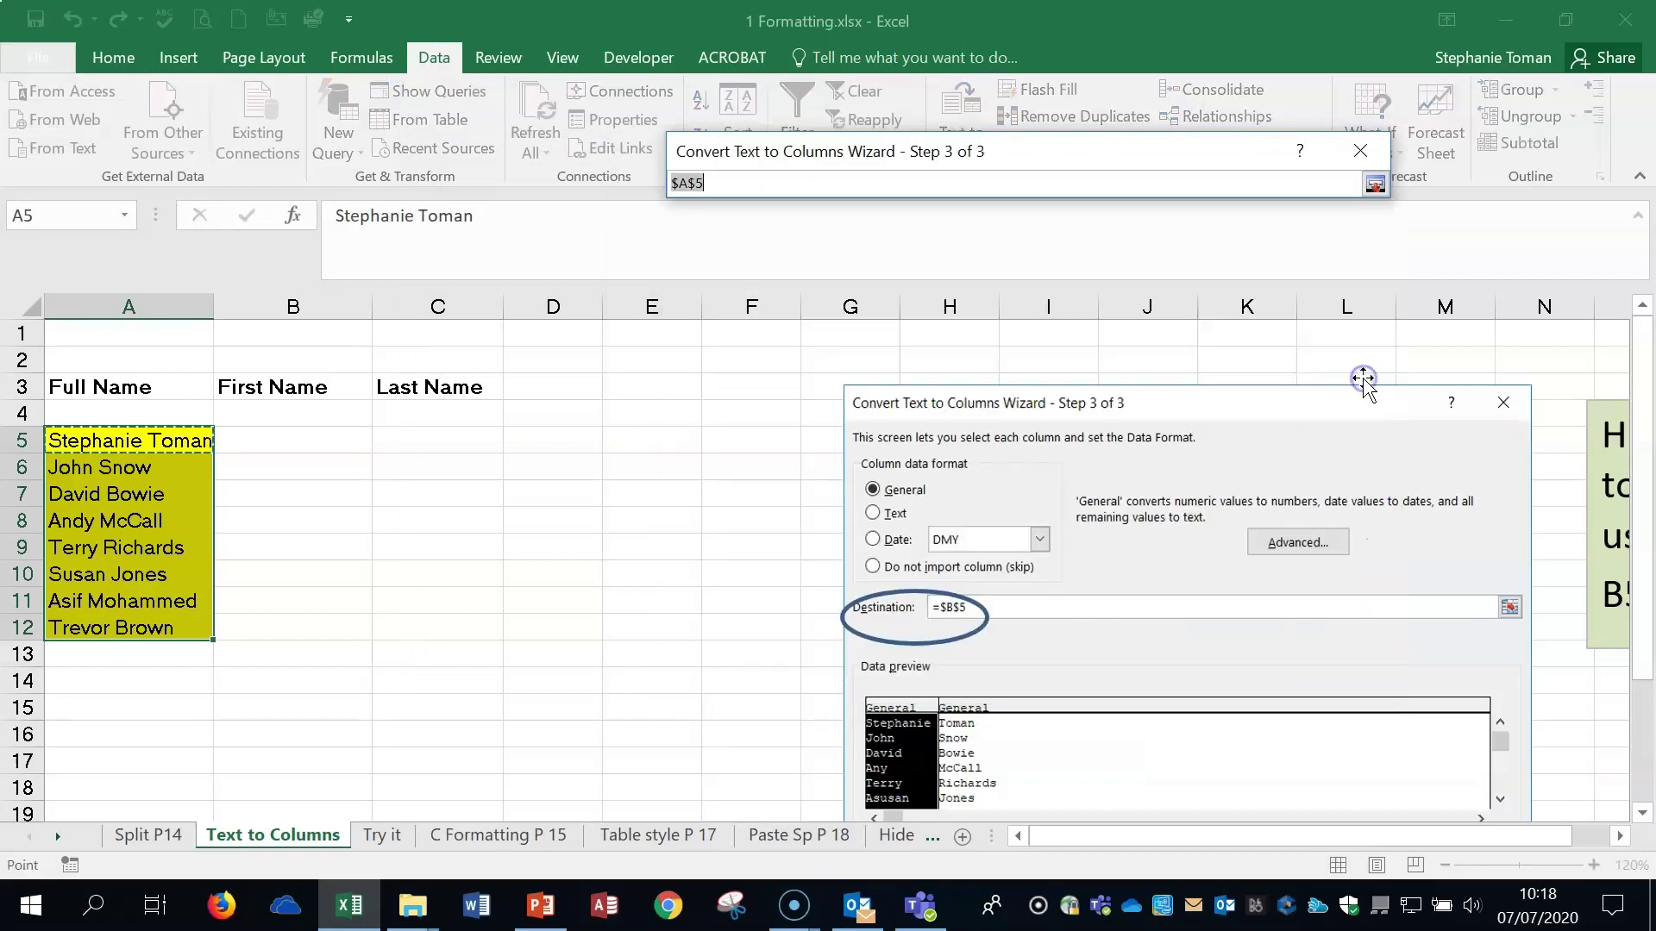
pyautogui.click(281, 436)
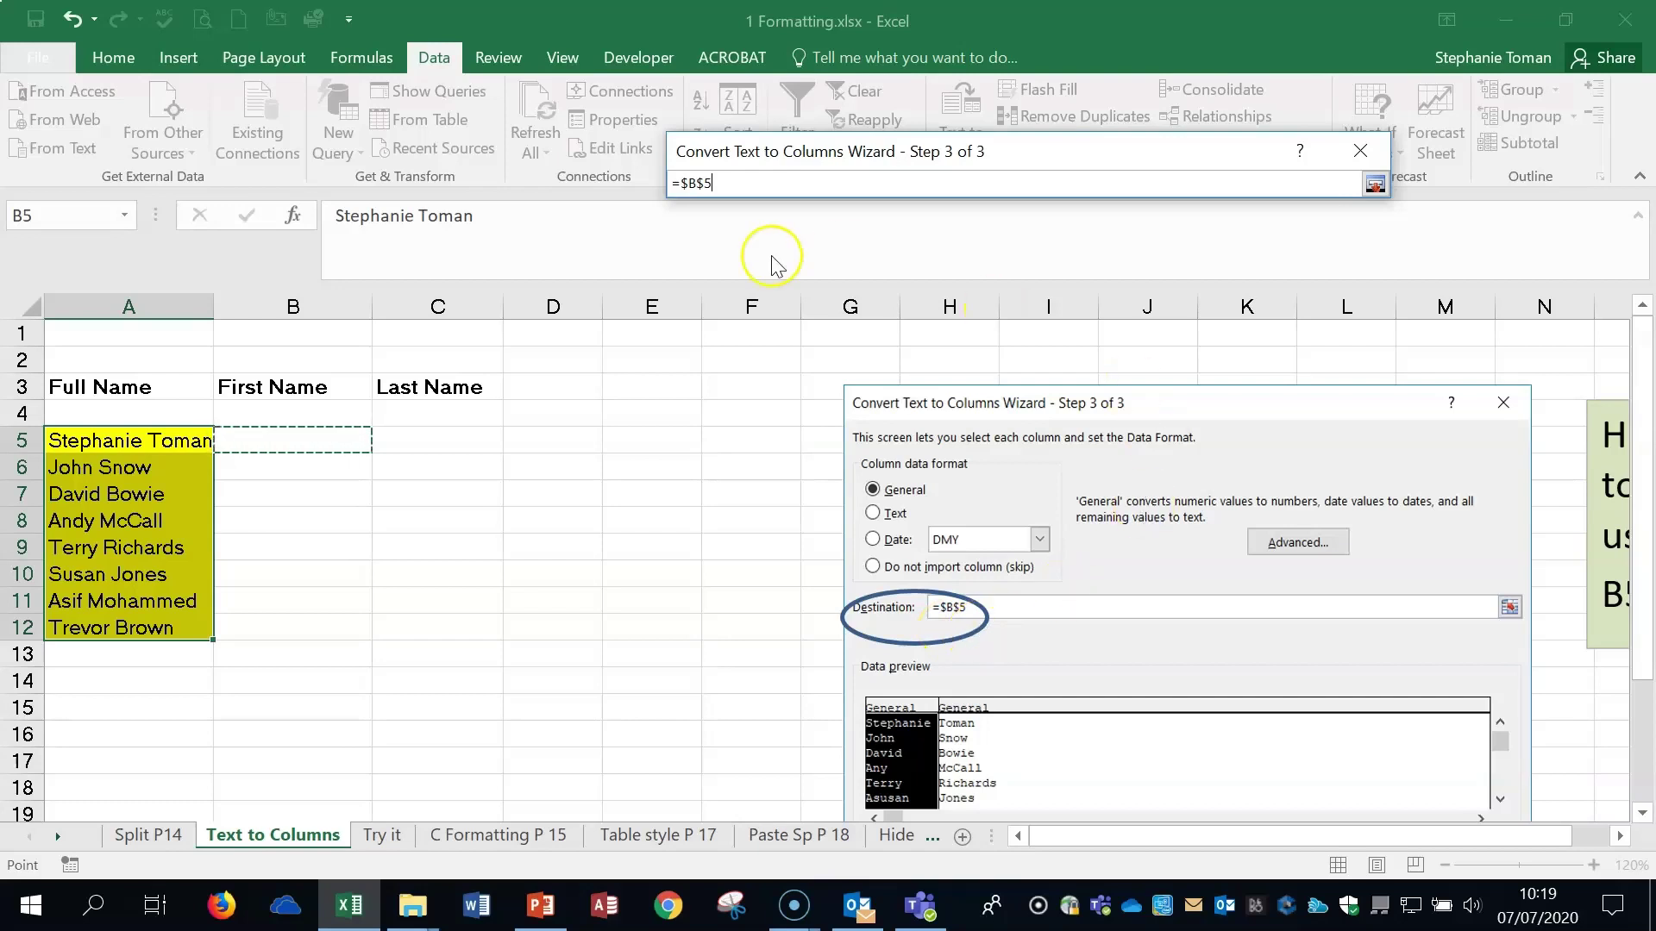
pyautogui.click(1374, 184)
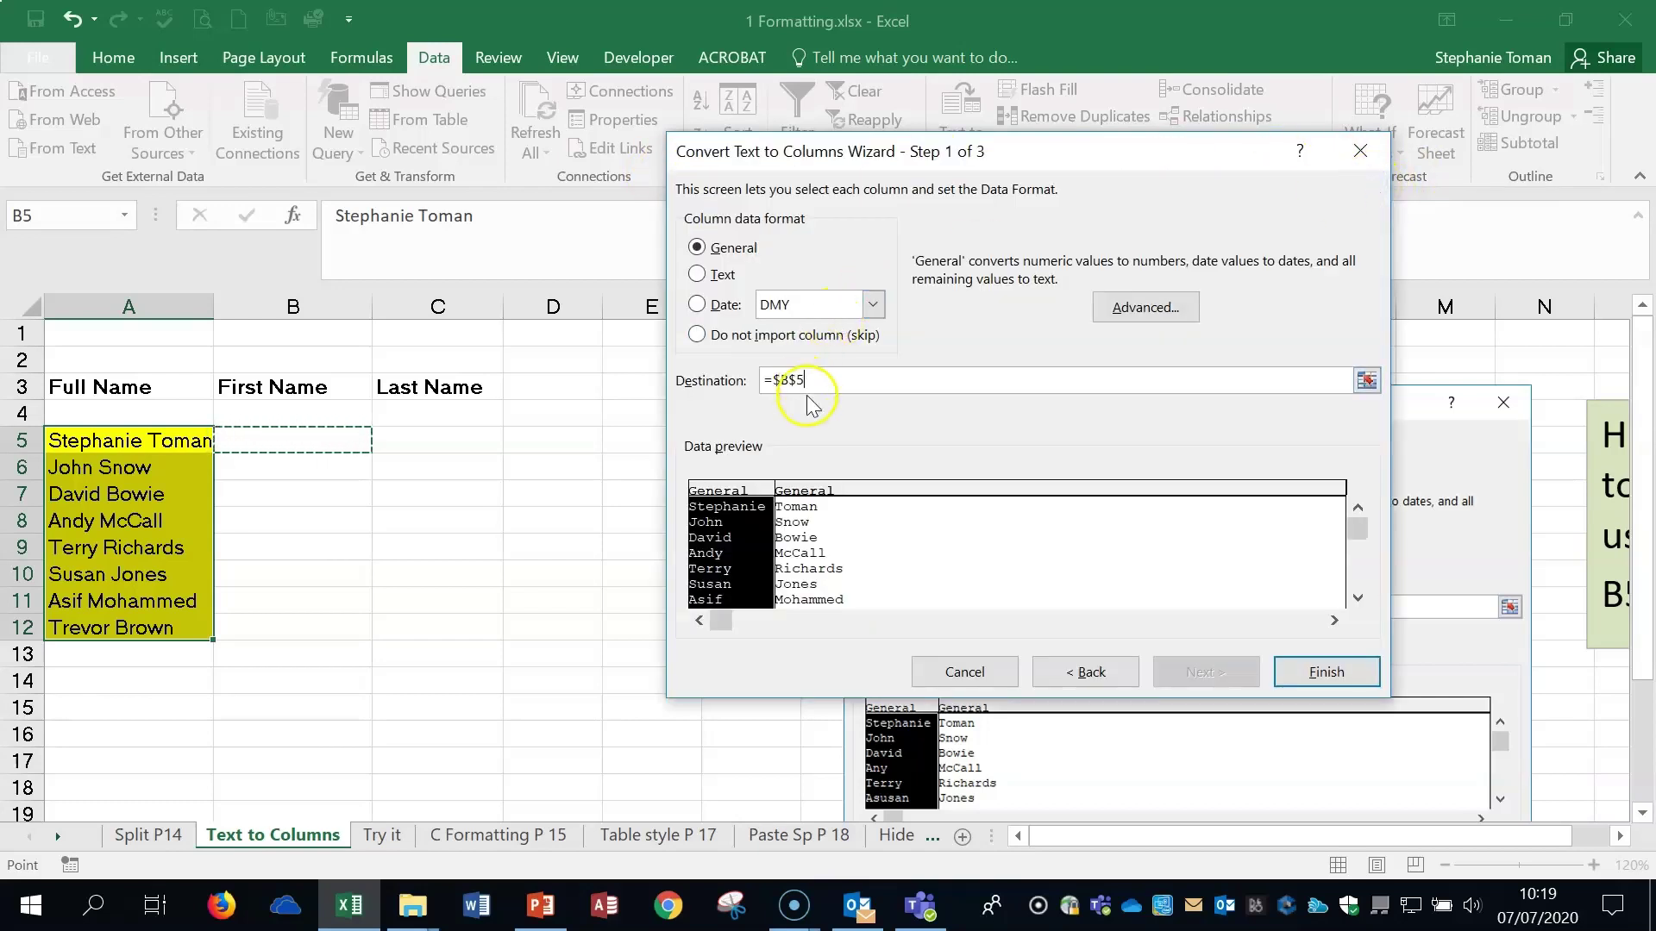
pyautogui.click(1333, 675)
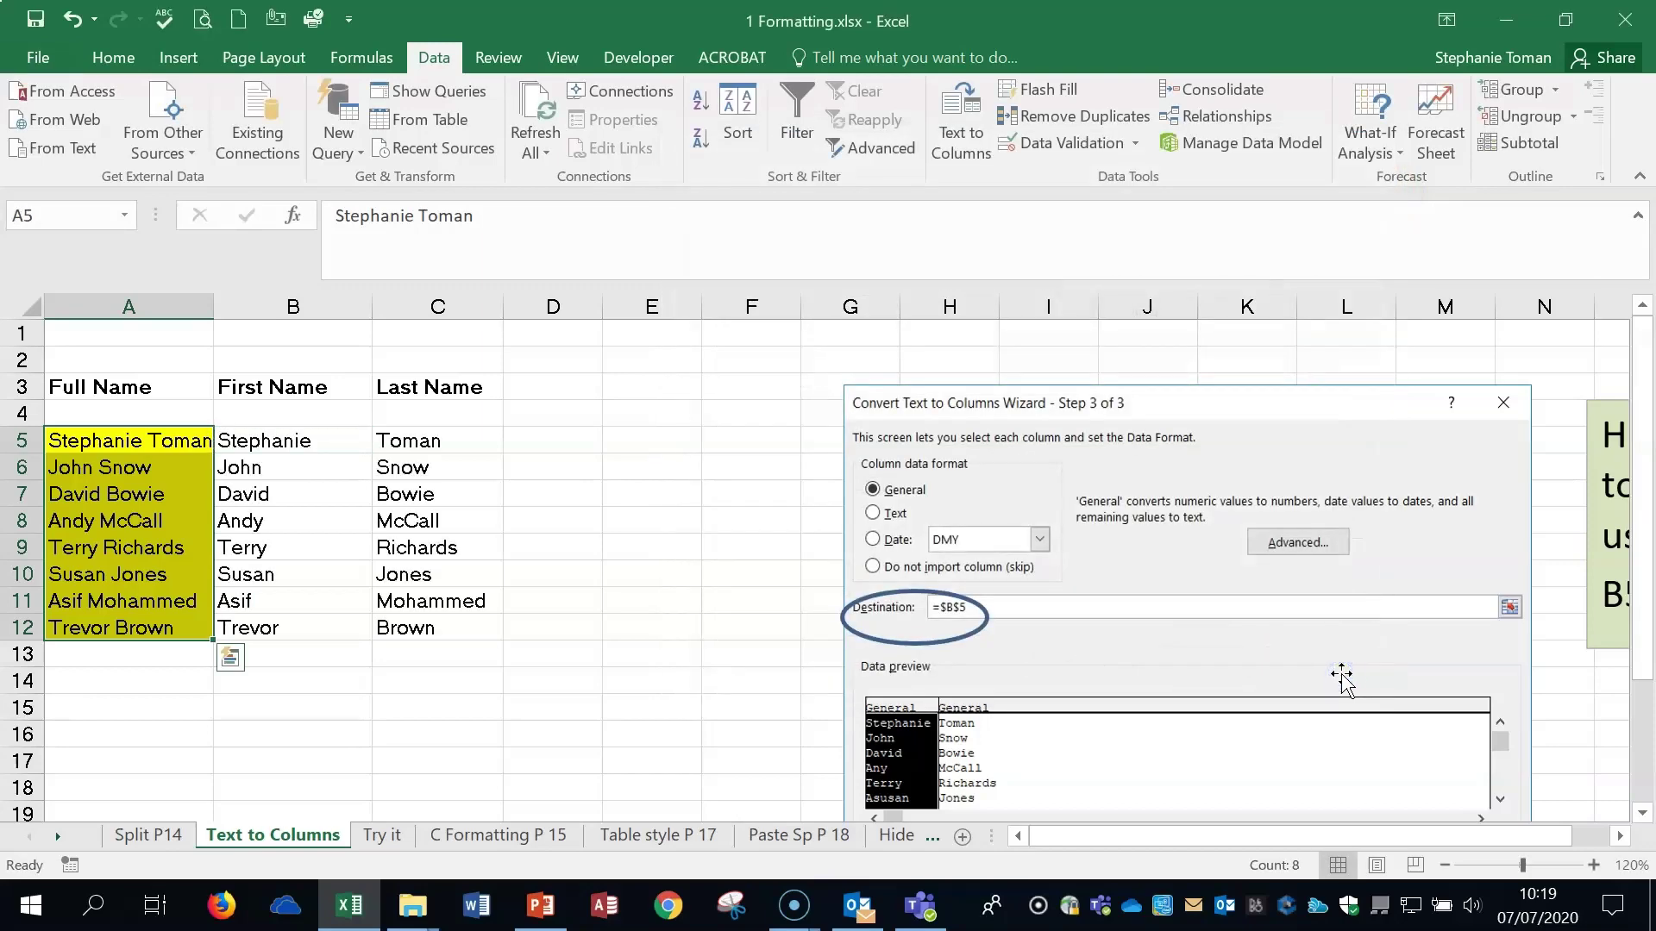
# - Check the separated entries in the First Name and Last Name columns against the full names
pyautogui.click(302, 480)
pyautogui.click(438, 444)
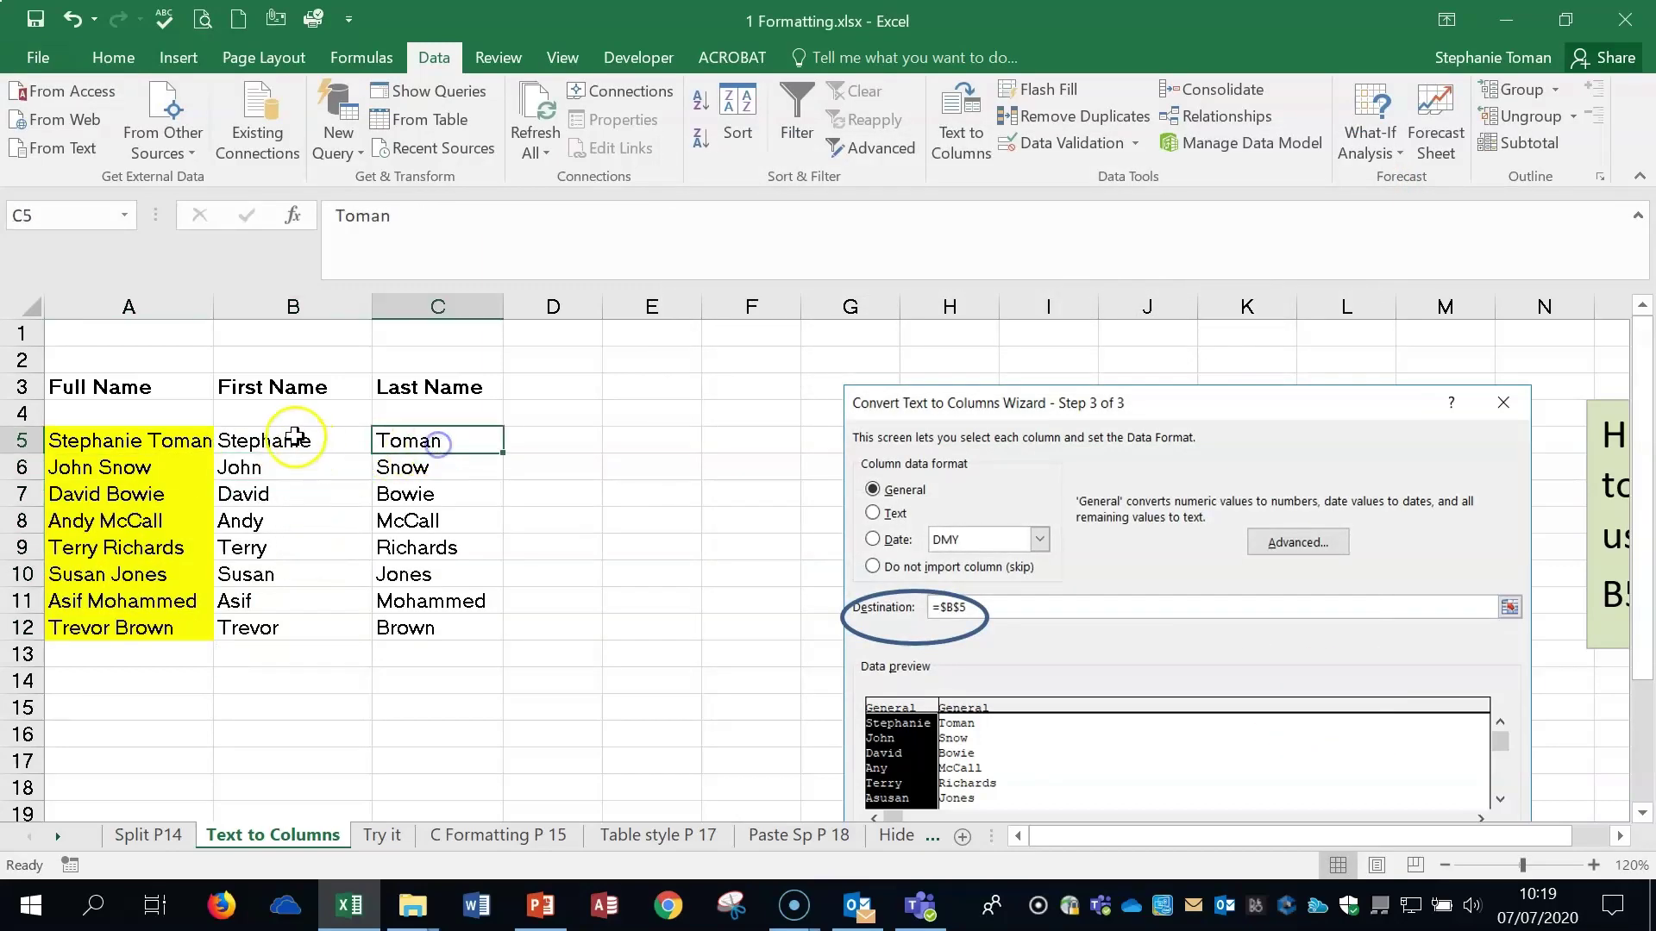
pyautogui.click(321, 468)
pyautogui.click(434, 470)
pyautogui.click(433, 494)
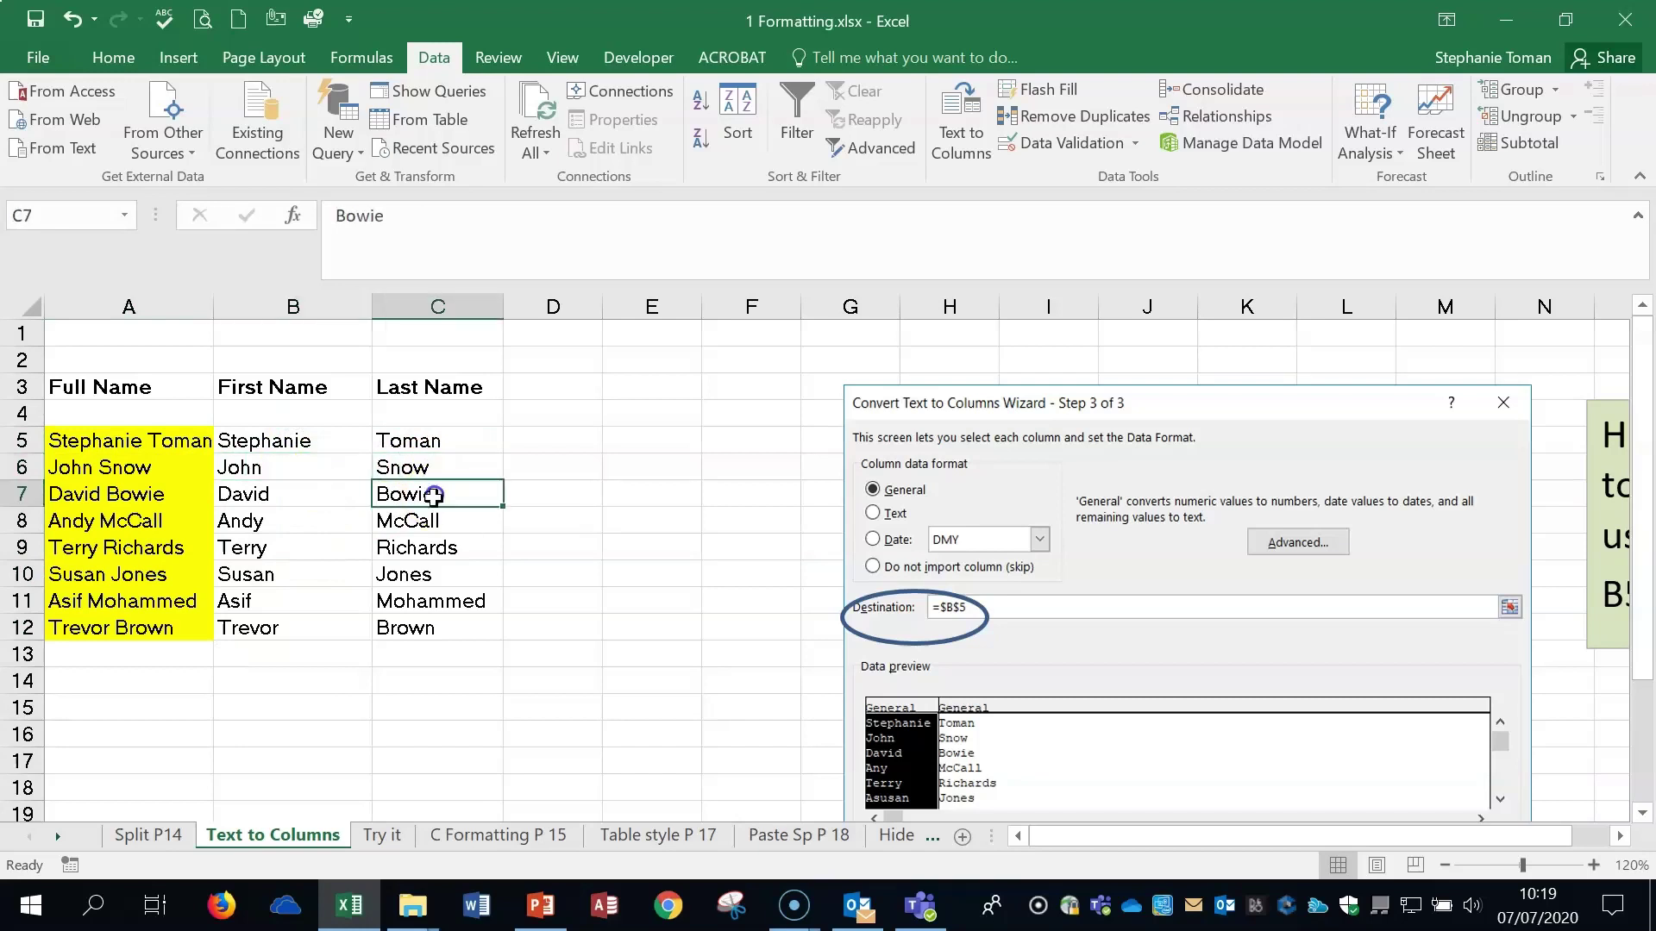
pyautogui.click(416, 628)
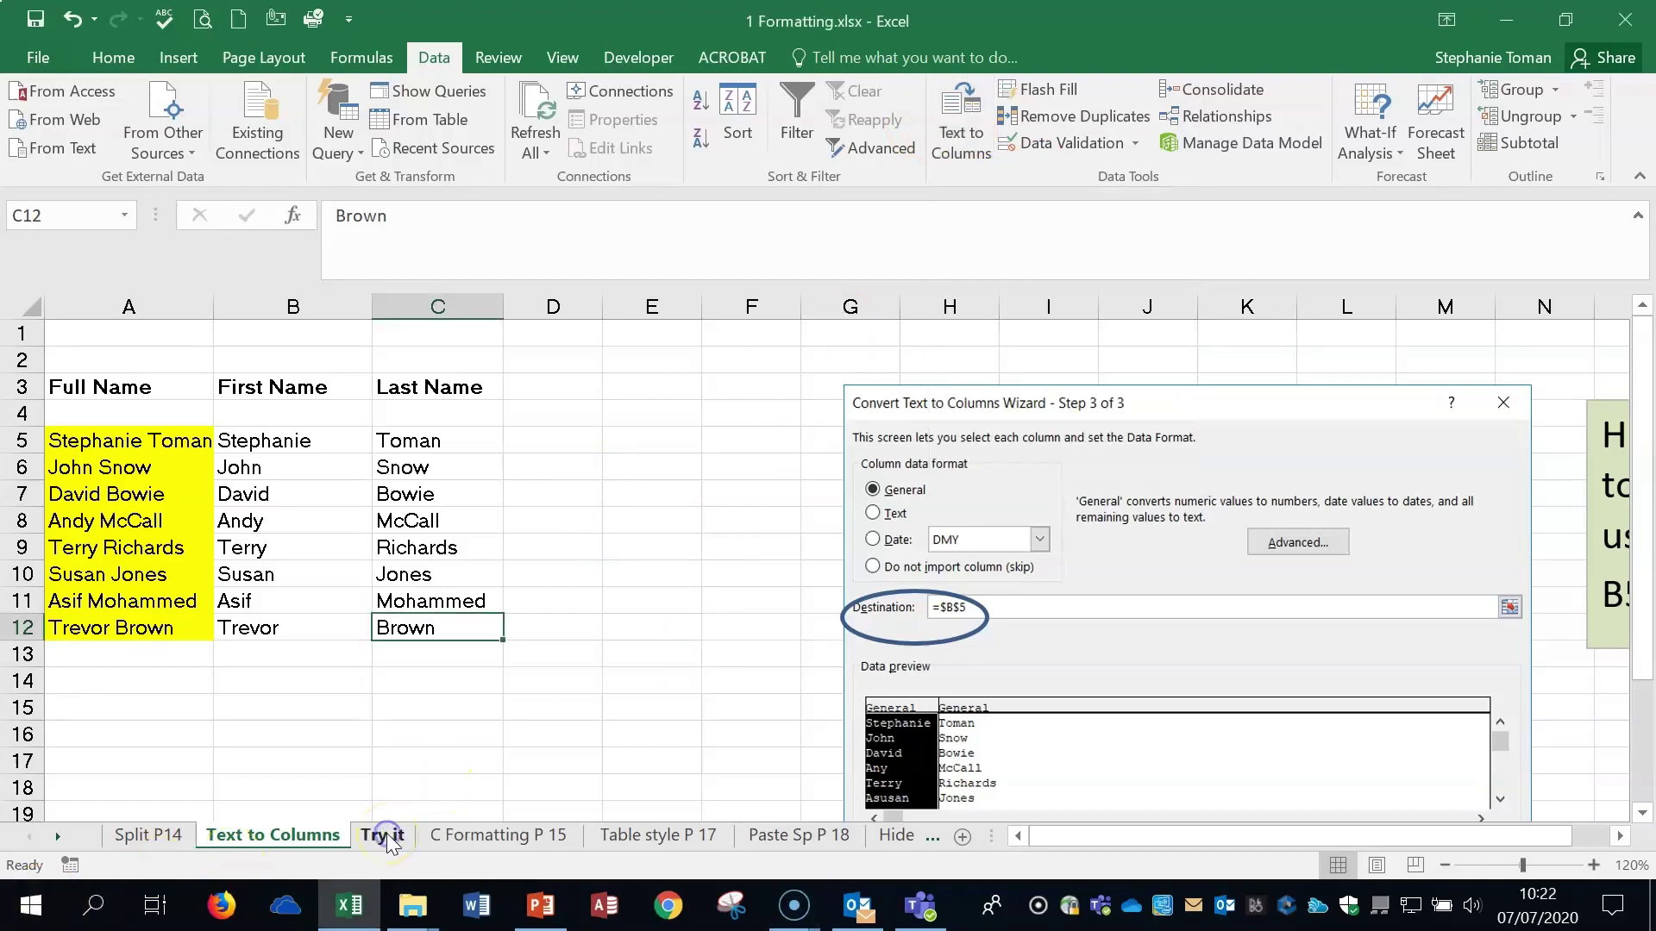
# - Open the Try it sheet and look at its empty column B and the First Name column's start at C4
pyautogui.click(385, 835)
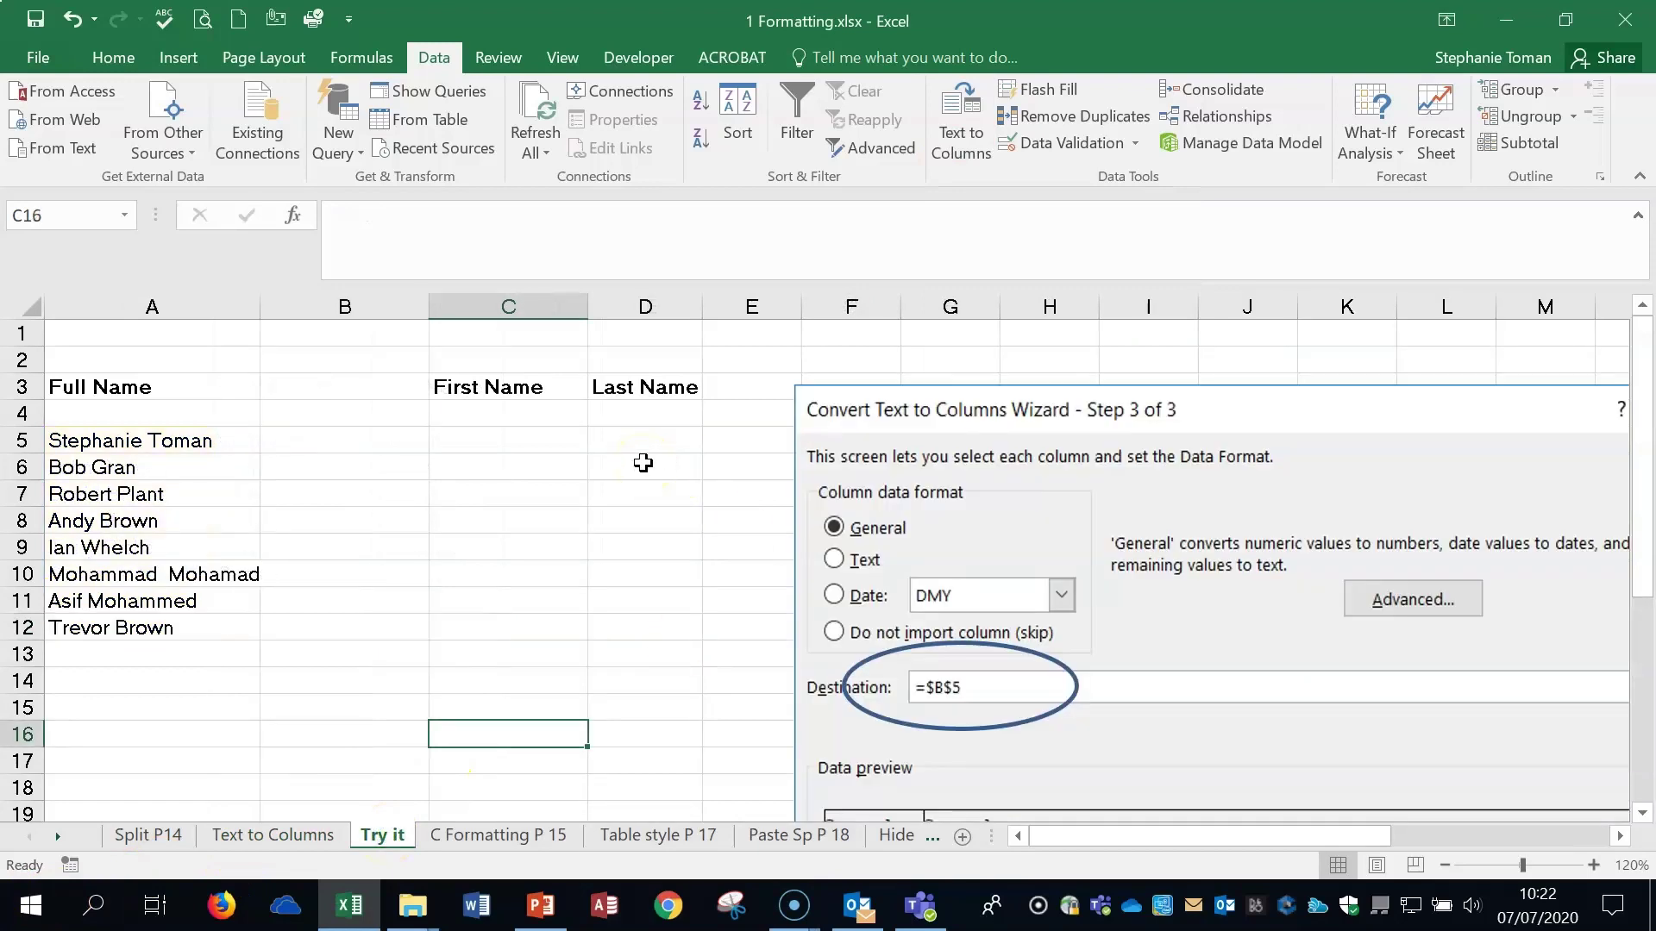
pyautogui.click(364, 291)
pyautogui.click(490, 419)
pyautogui.click(491, 418)
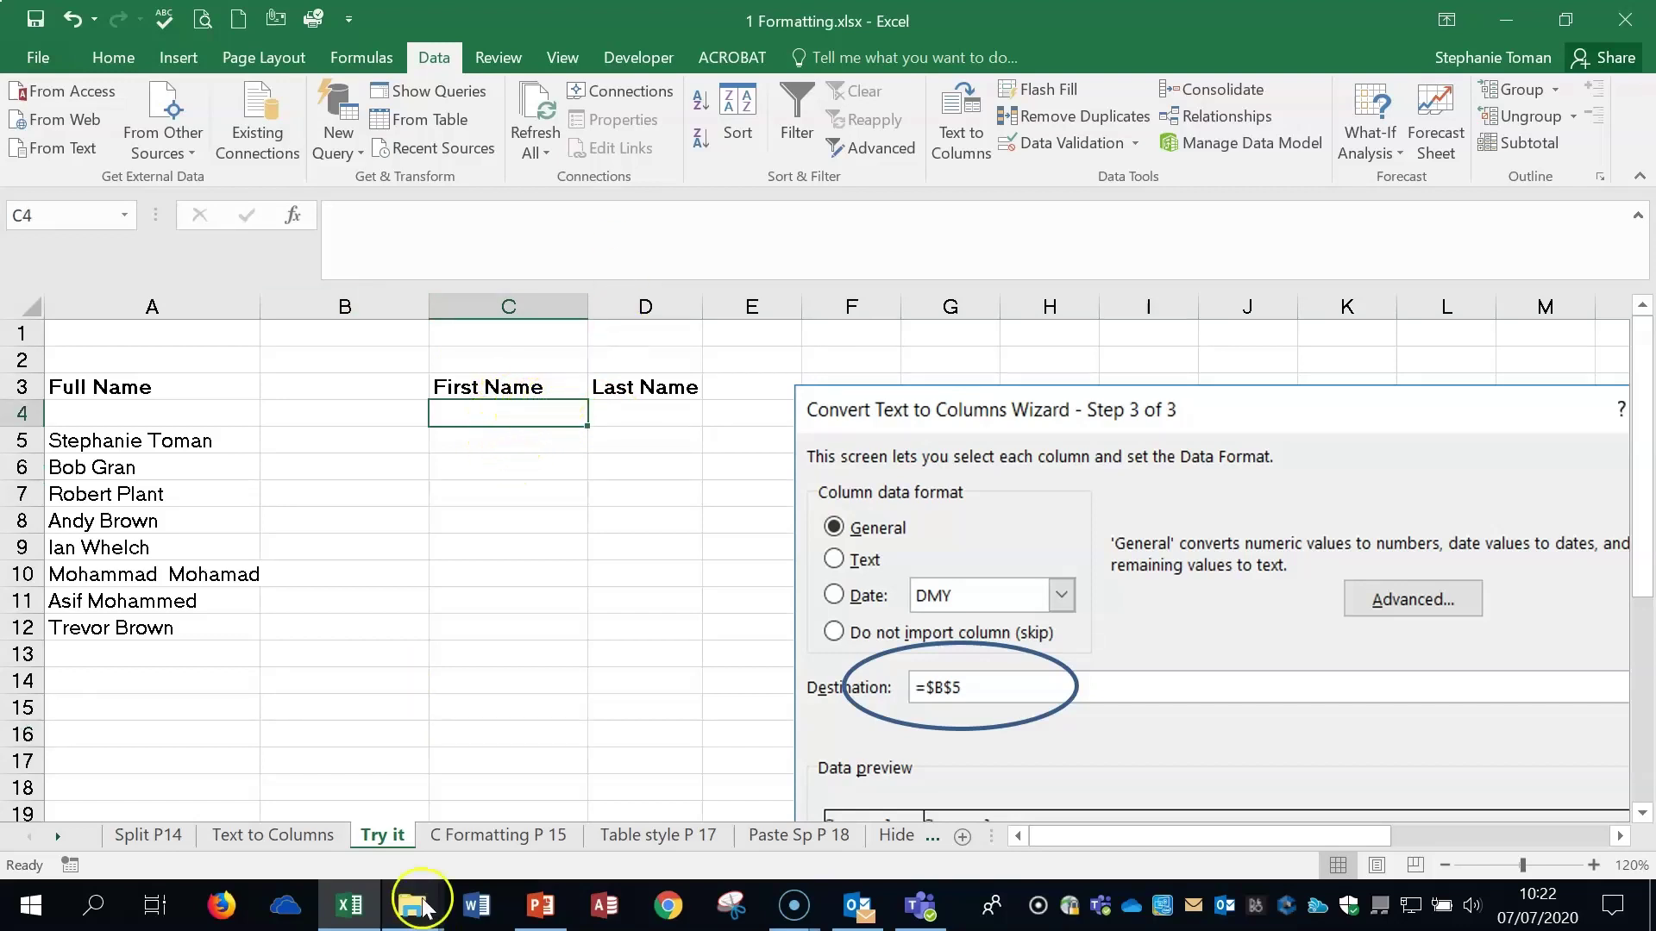
# - Open the C Formatting P 15 sheet and zoom out to 90%
pyautogui.click(489, 841)
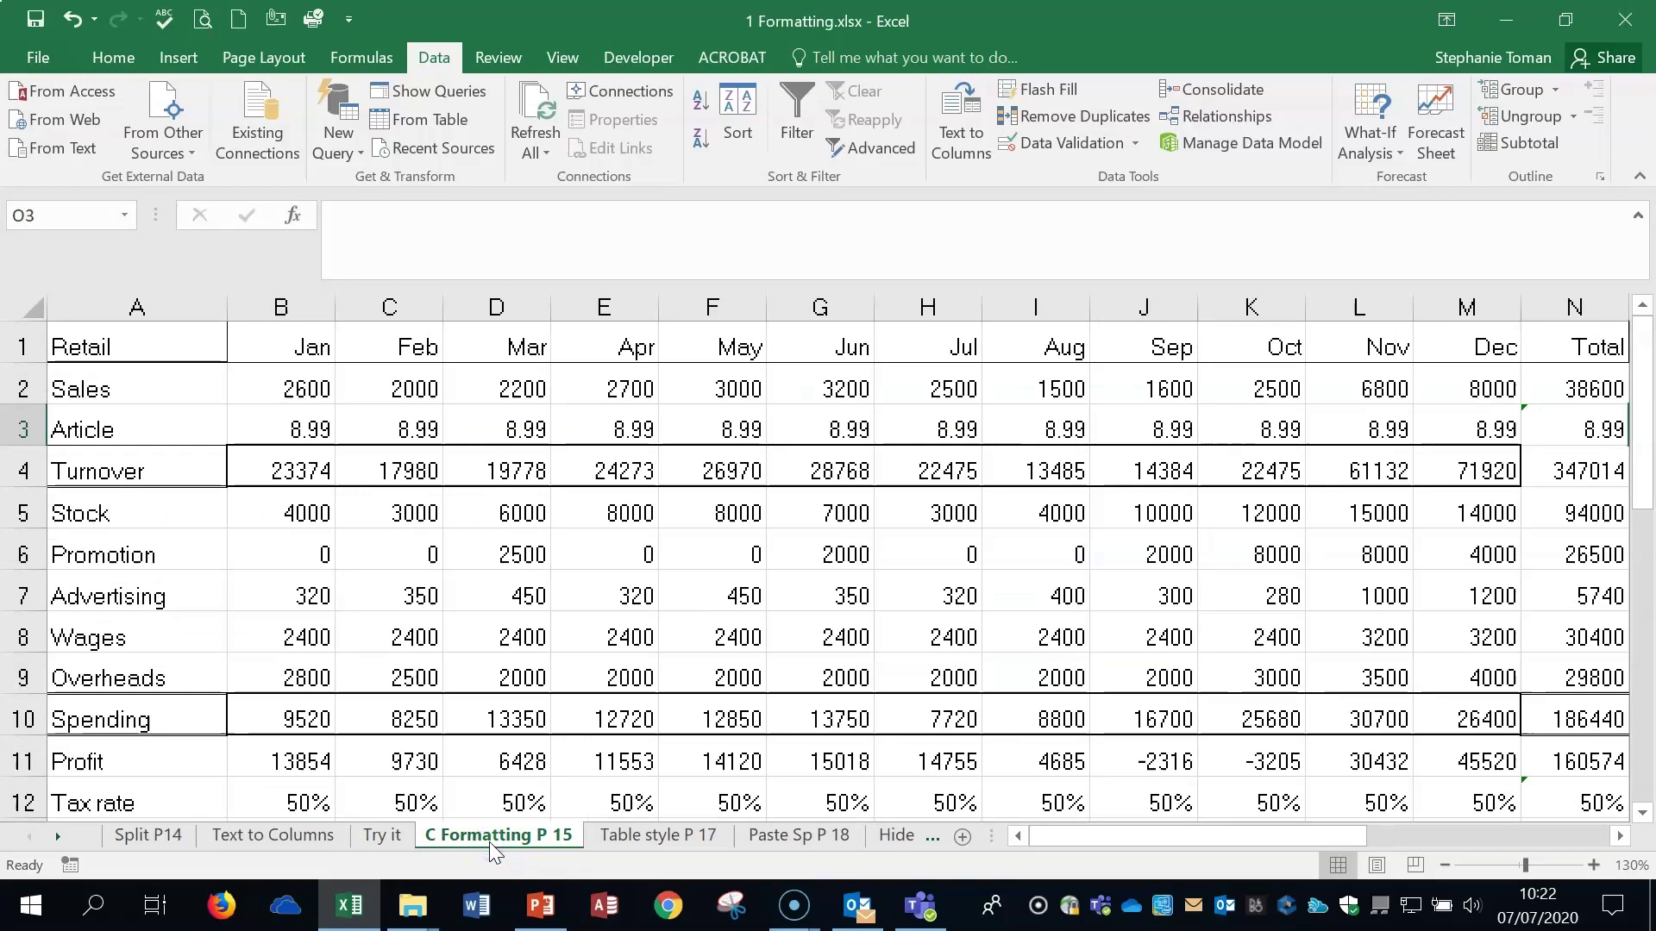
pyautogui.click(1445, 865)
pyautogui.click(1445, 865)
pyautogui.click(1445, 865)
pyautogui.click(1445, 865)
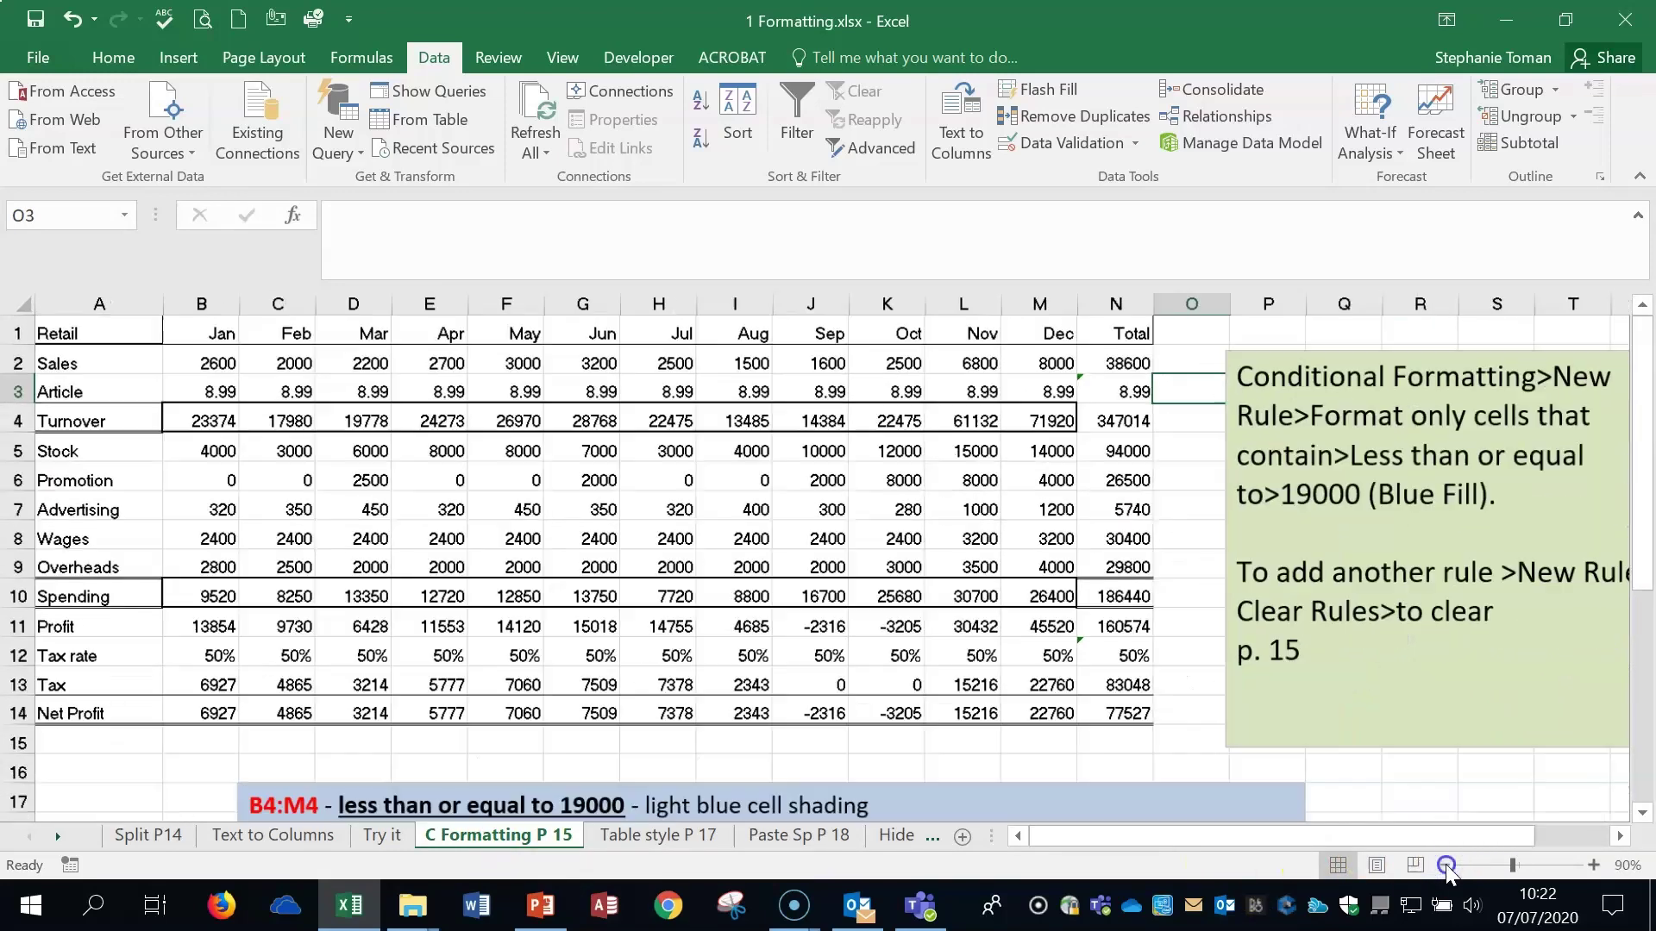
# - Look through the Conditional Formatting rule options, and select the green text box with the rule instructions to read it
pyautogui.click(124, 57)
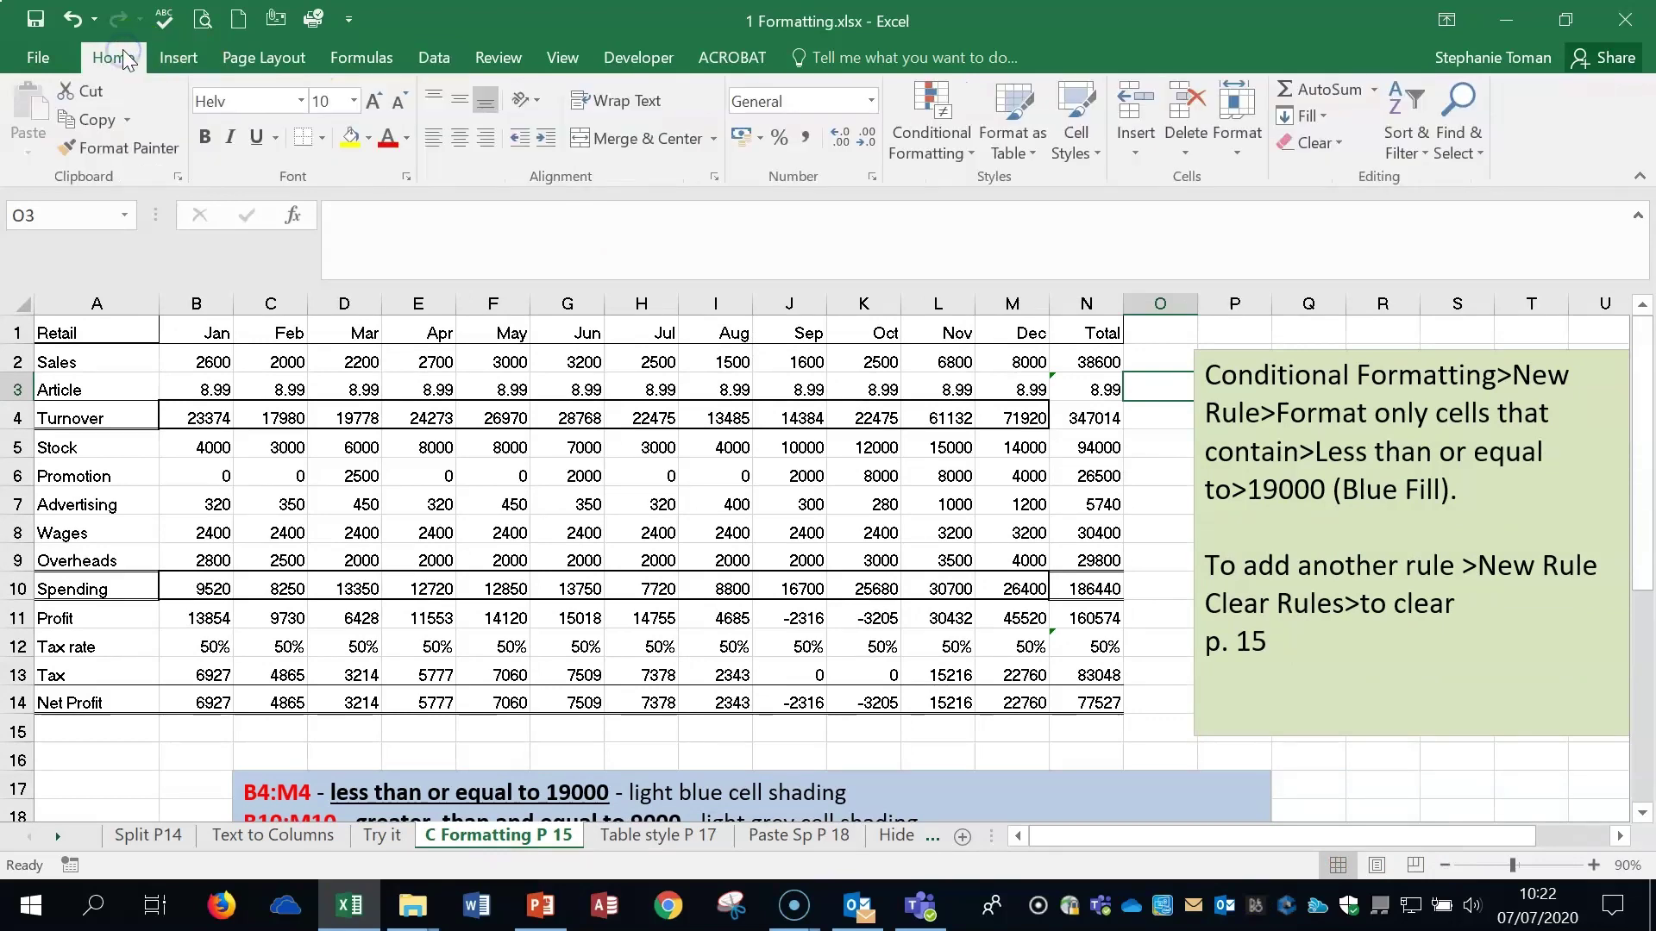
pyautogui.click(973, 148)
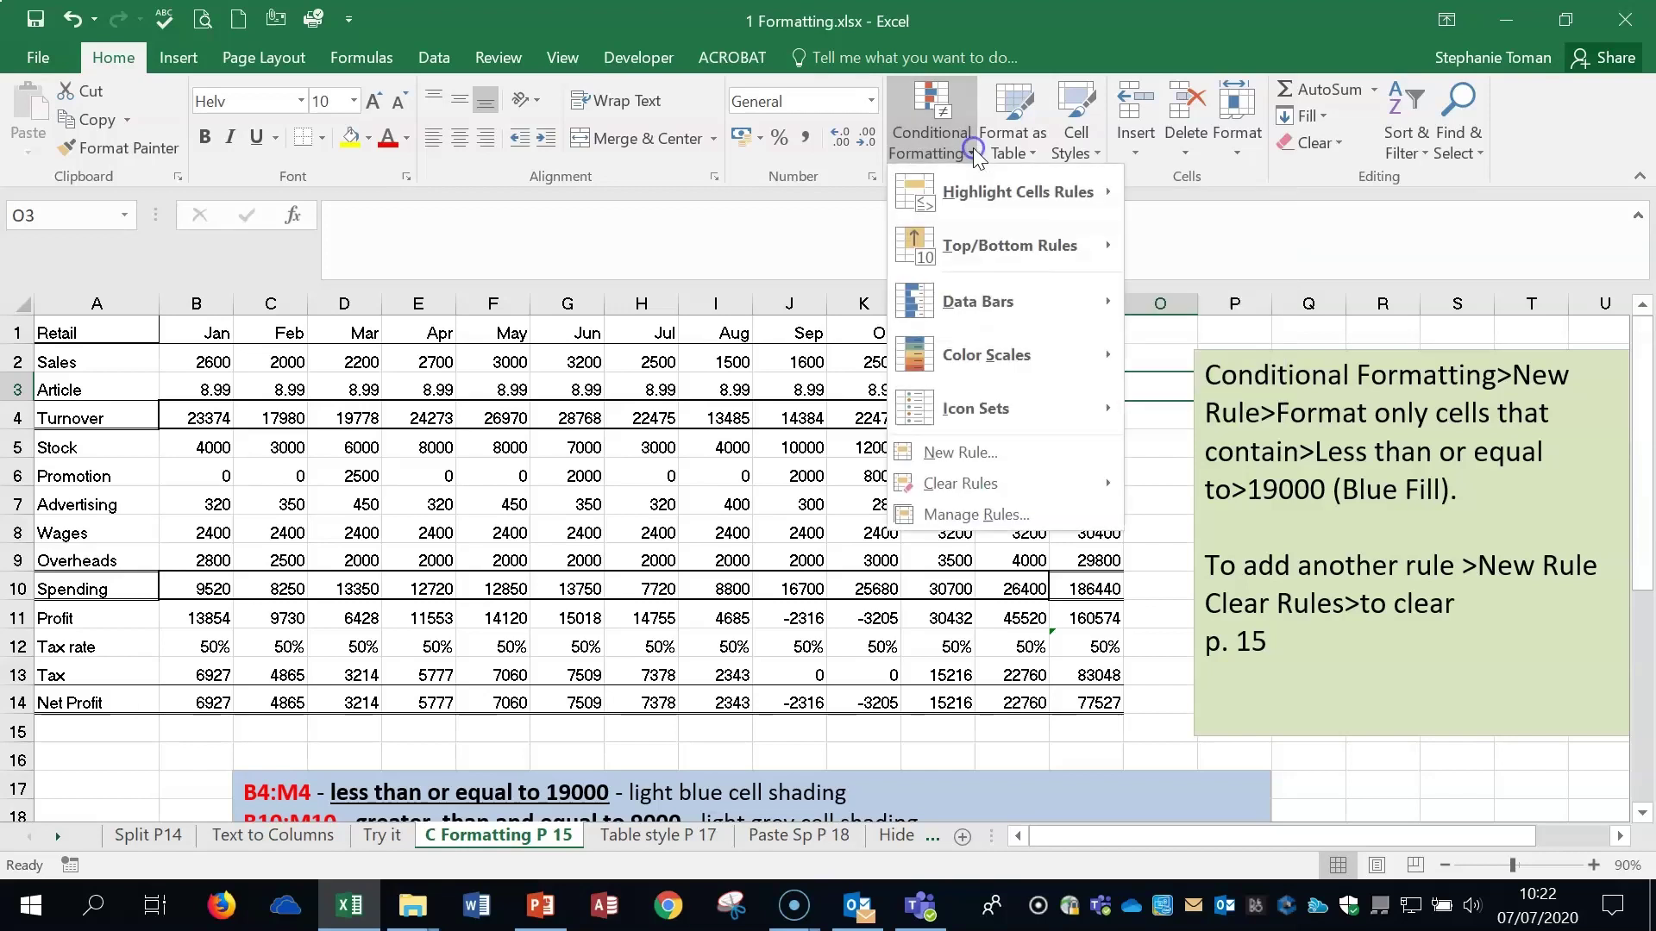
pyautogui.click(1007, 196)
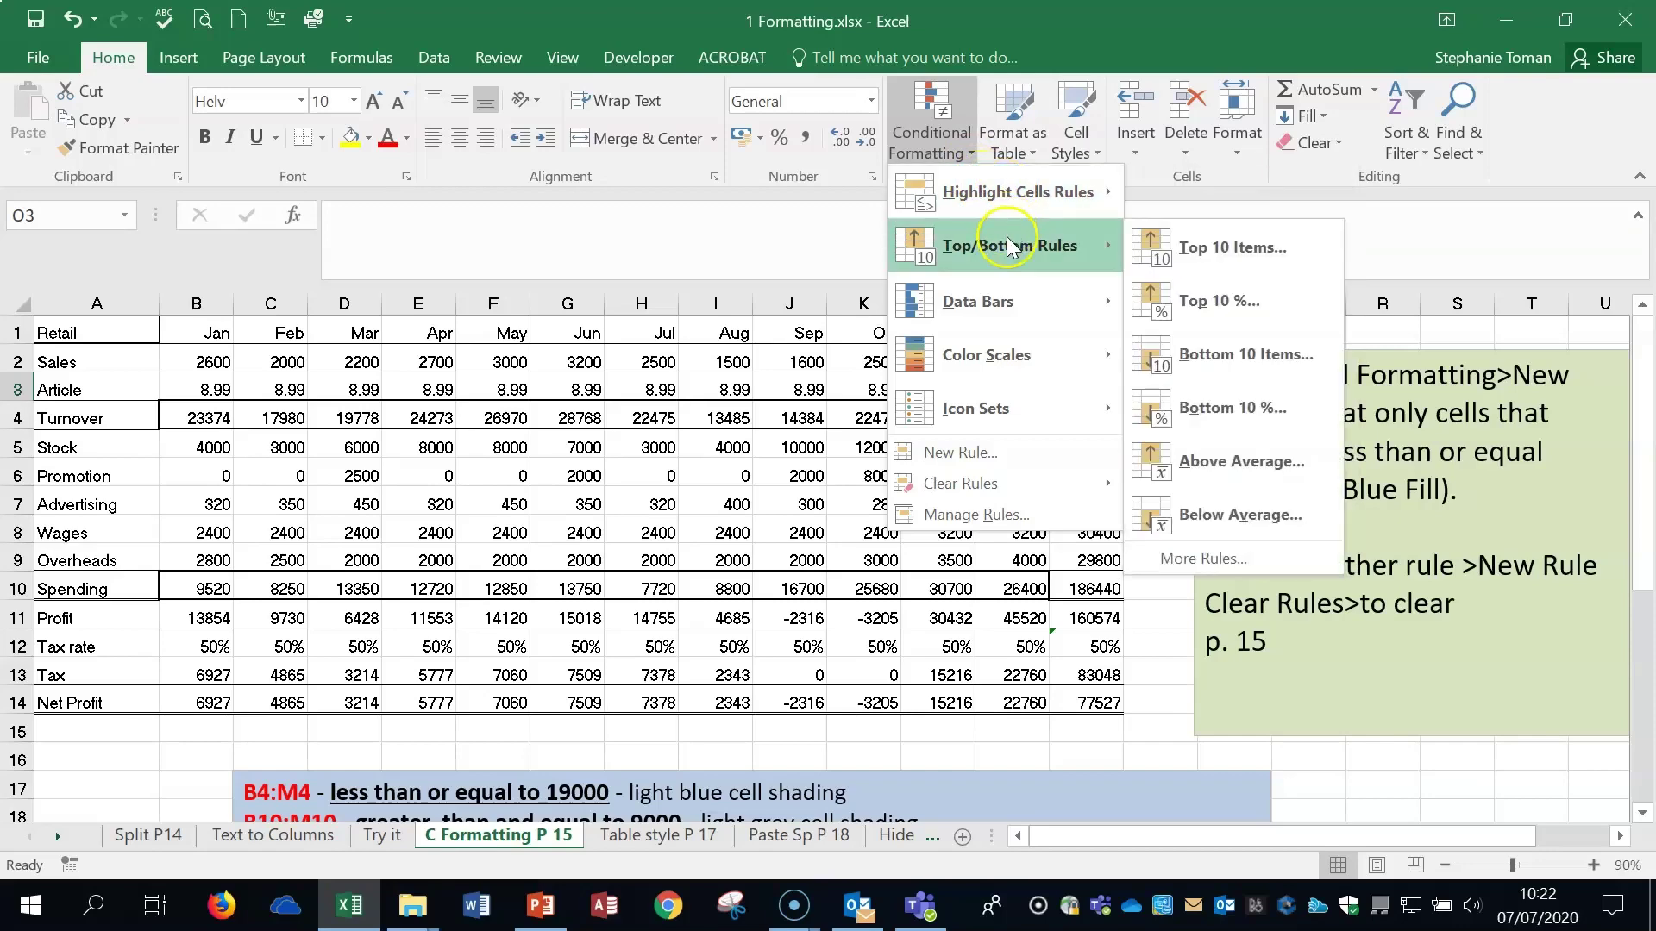
pyautogui.moveTo(1021, 251)
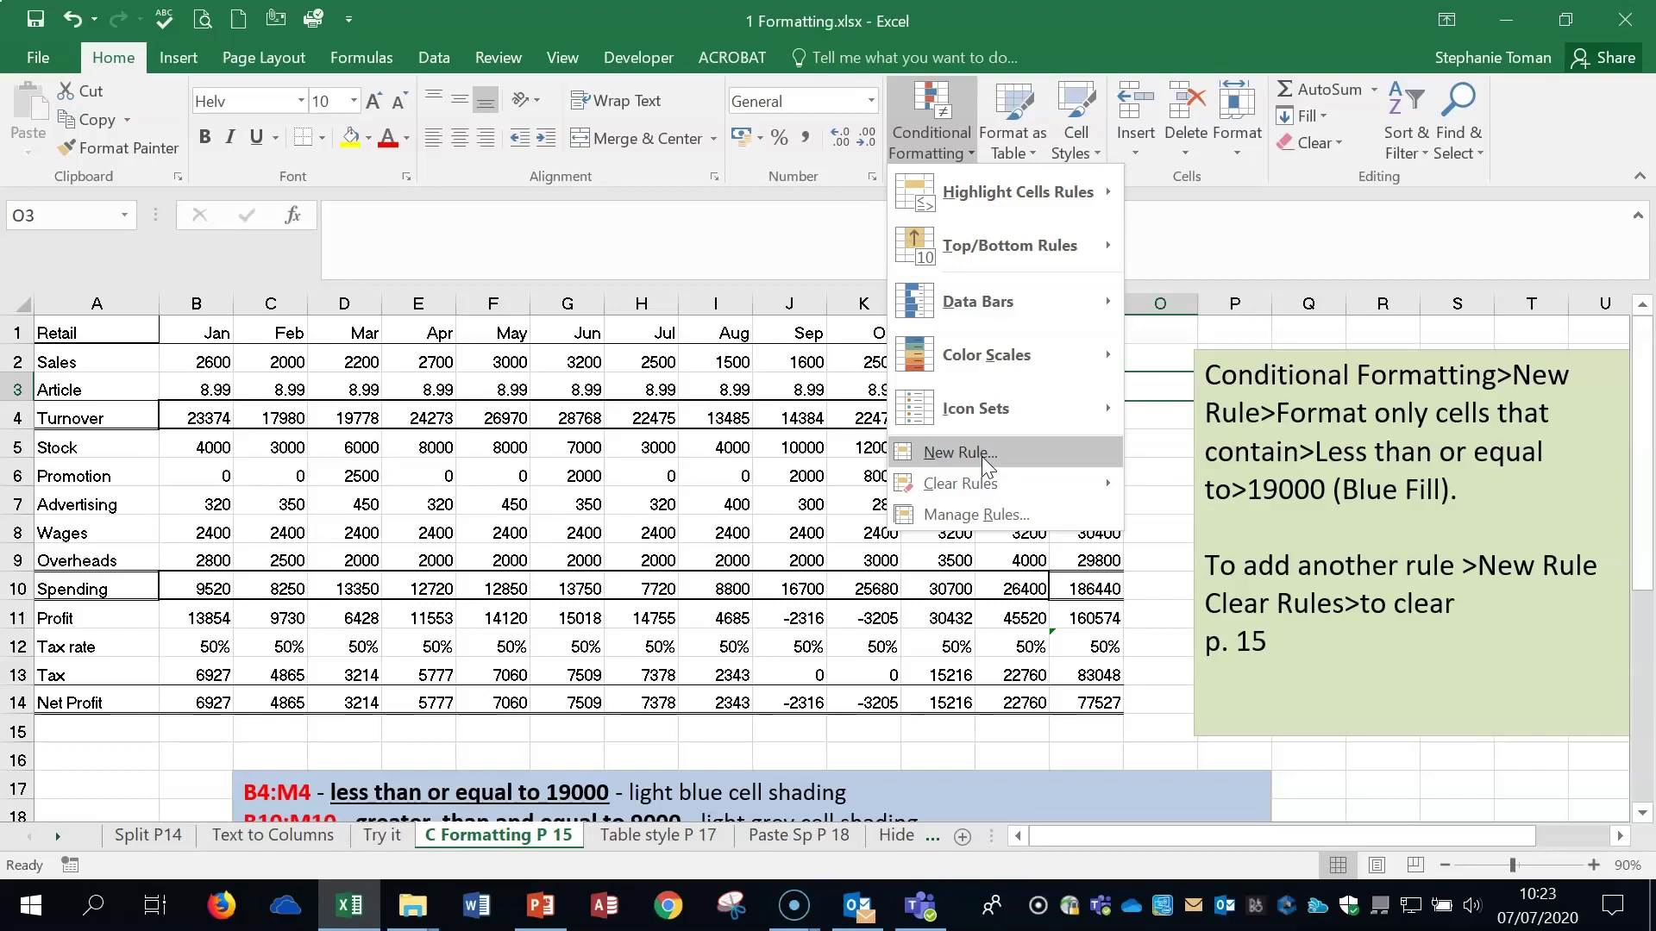
pyautogui.click(1567, 513)
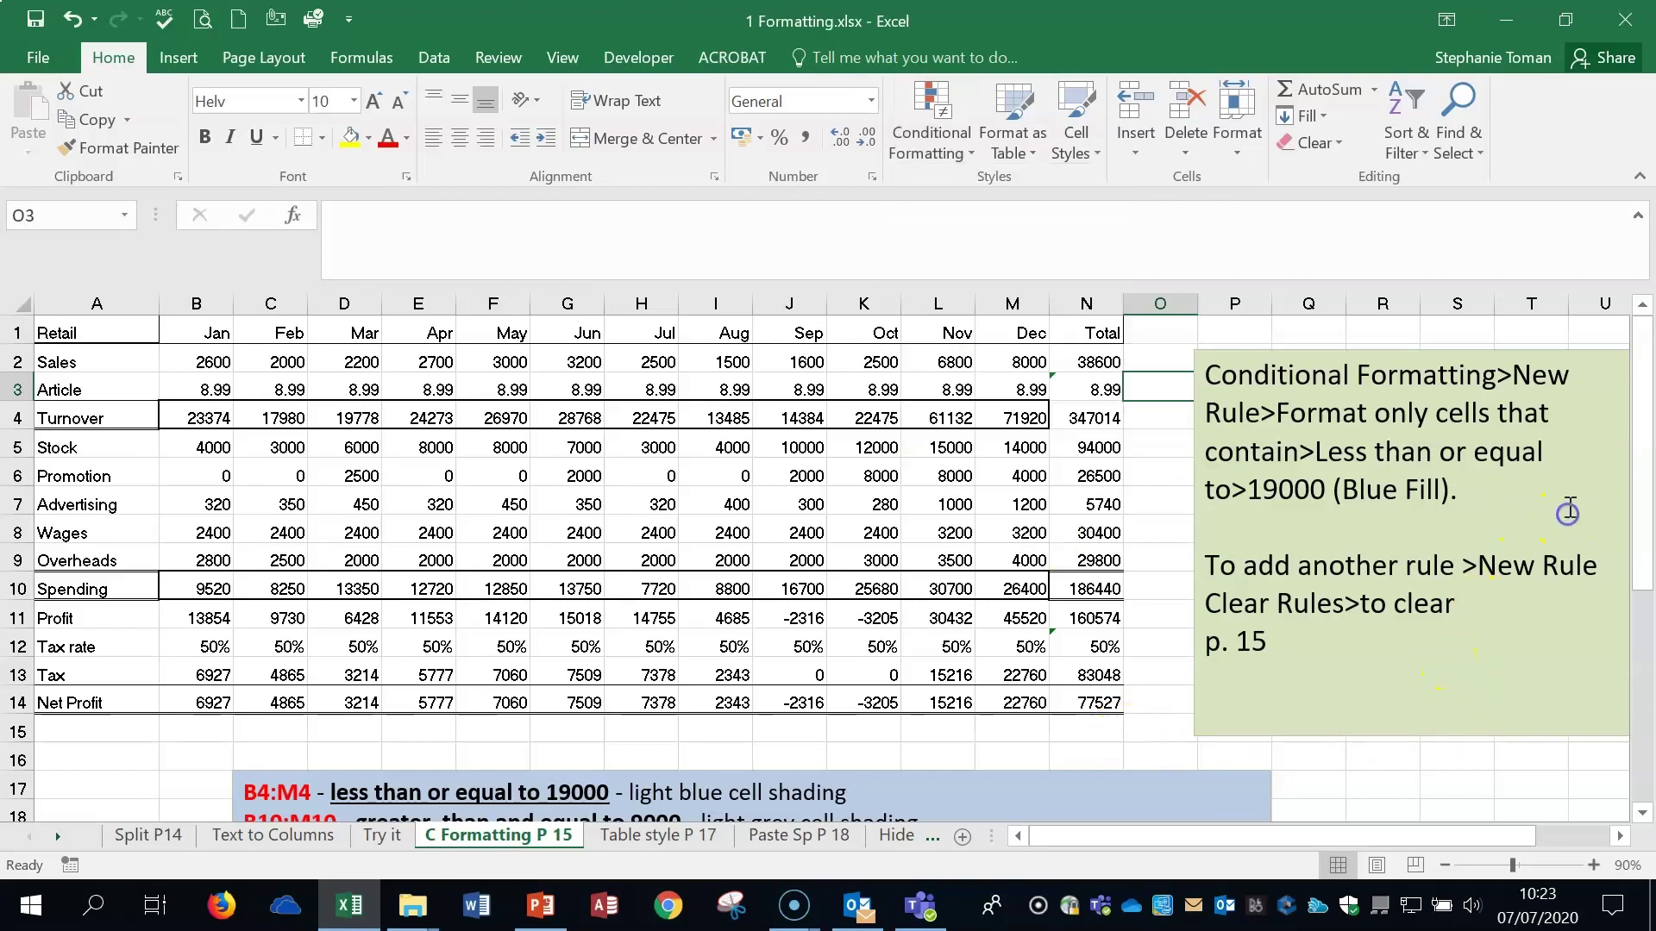
pyautogui.click(1566, 513)
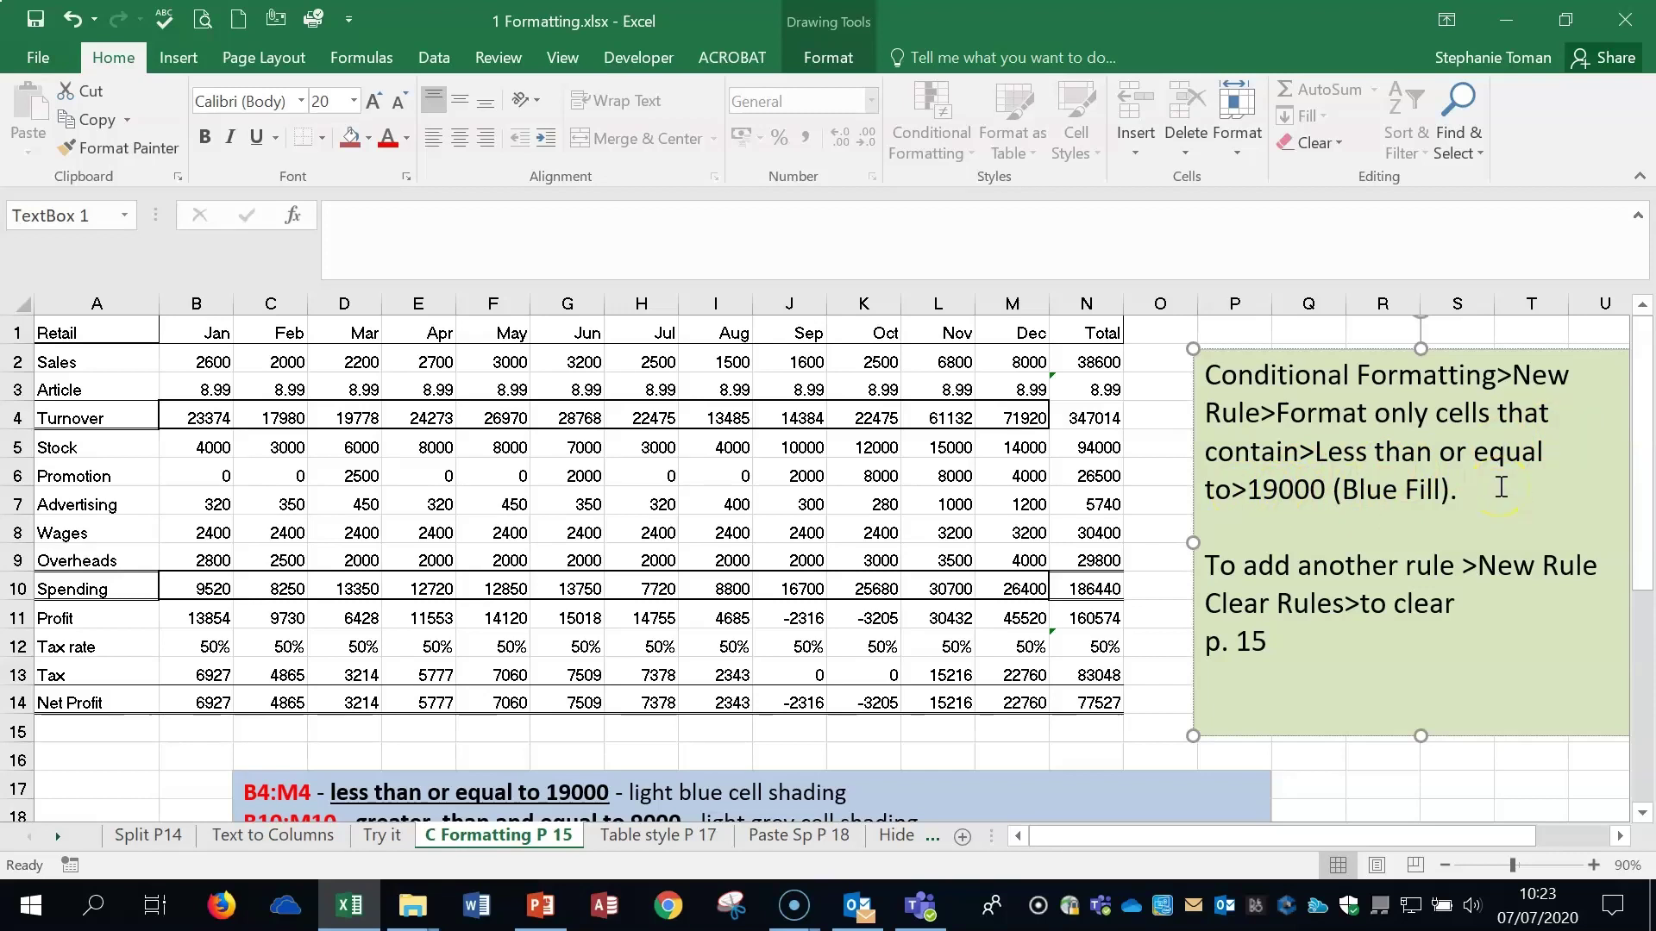
# - Start a new conditional formatting rule for the monthly Turnover cells B4:M4 with the rule type Format only cells that contain
pyautogui.scroll(-1, 1083, 763)
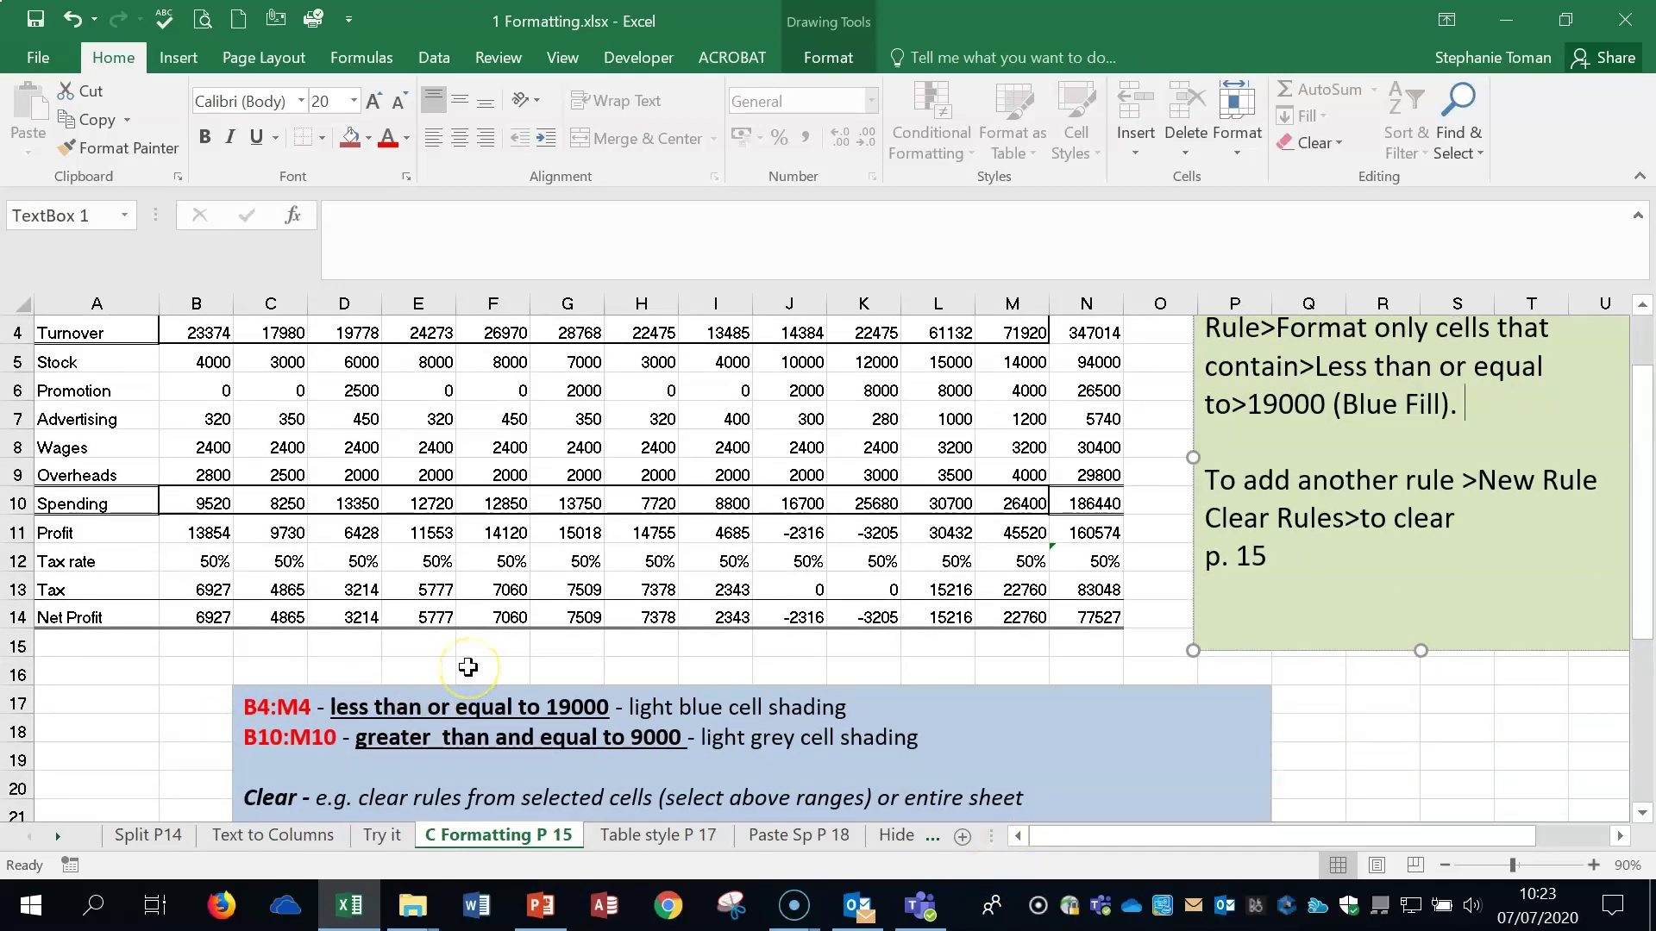
pyautogui.click(198, 331)
pyautogui.moveTo(199, 331); pyautogui.dragTo(1002, 338)
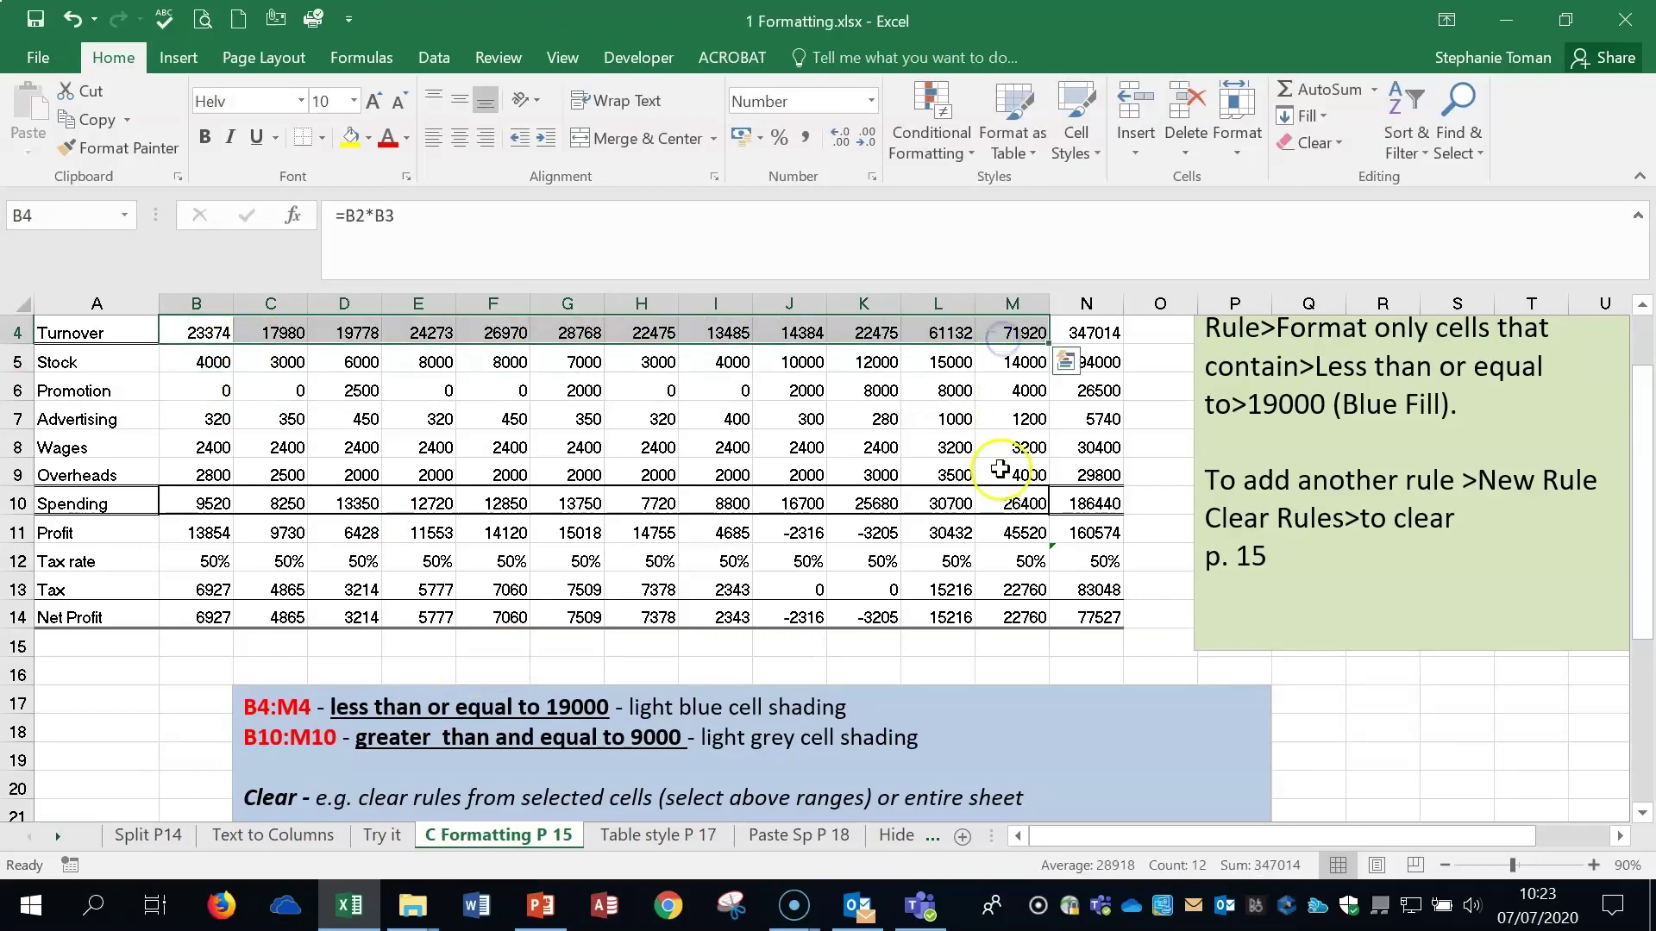
pyautogui.scroll(1, 1001, 465)
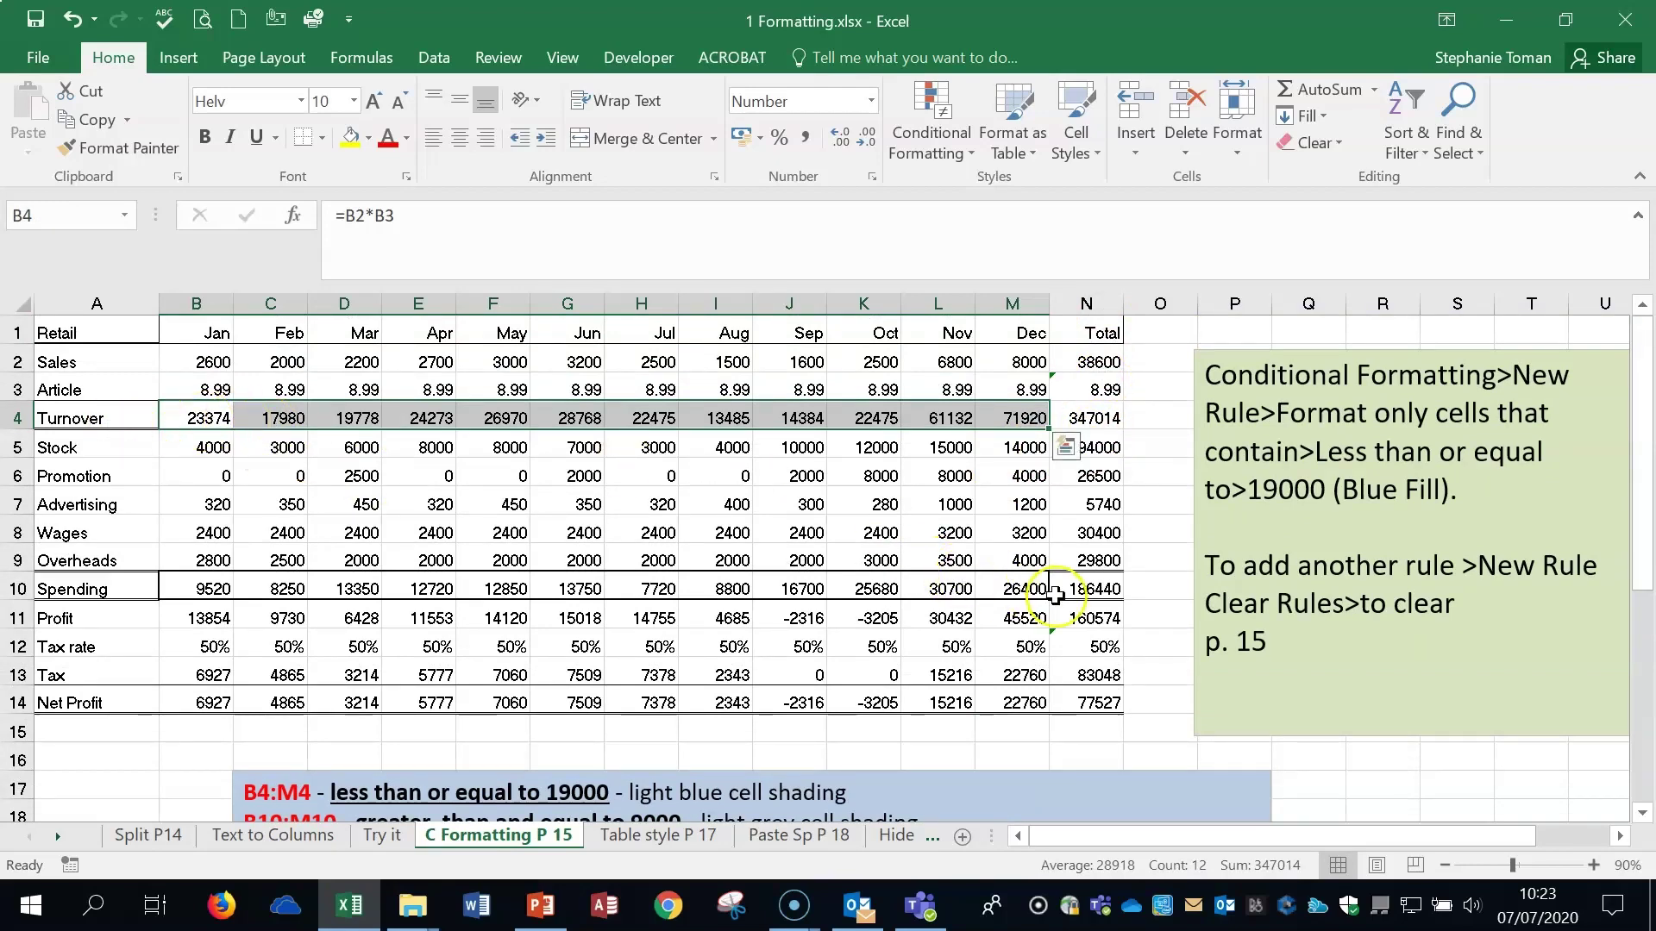
pyautogui.click(958, 157)
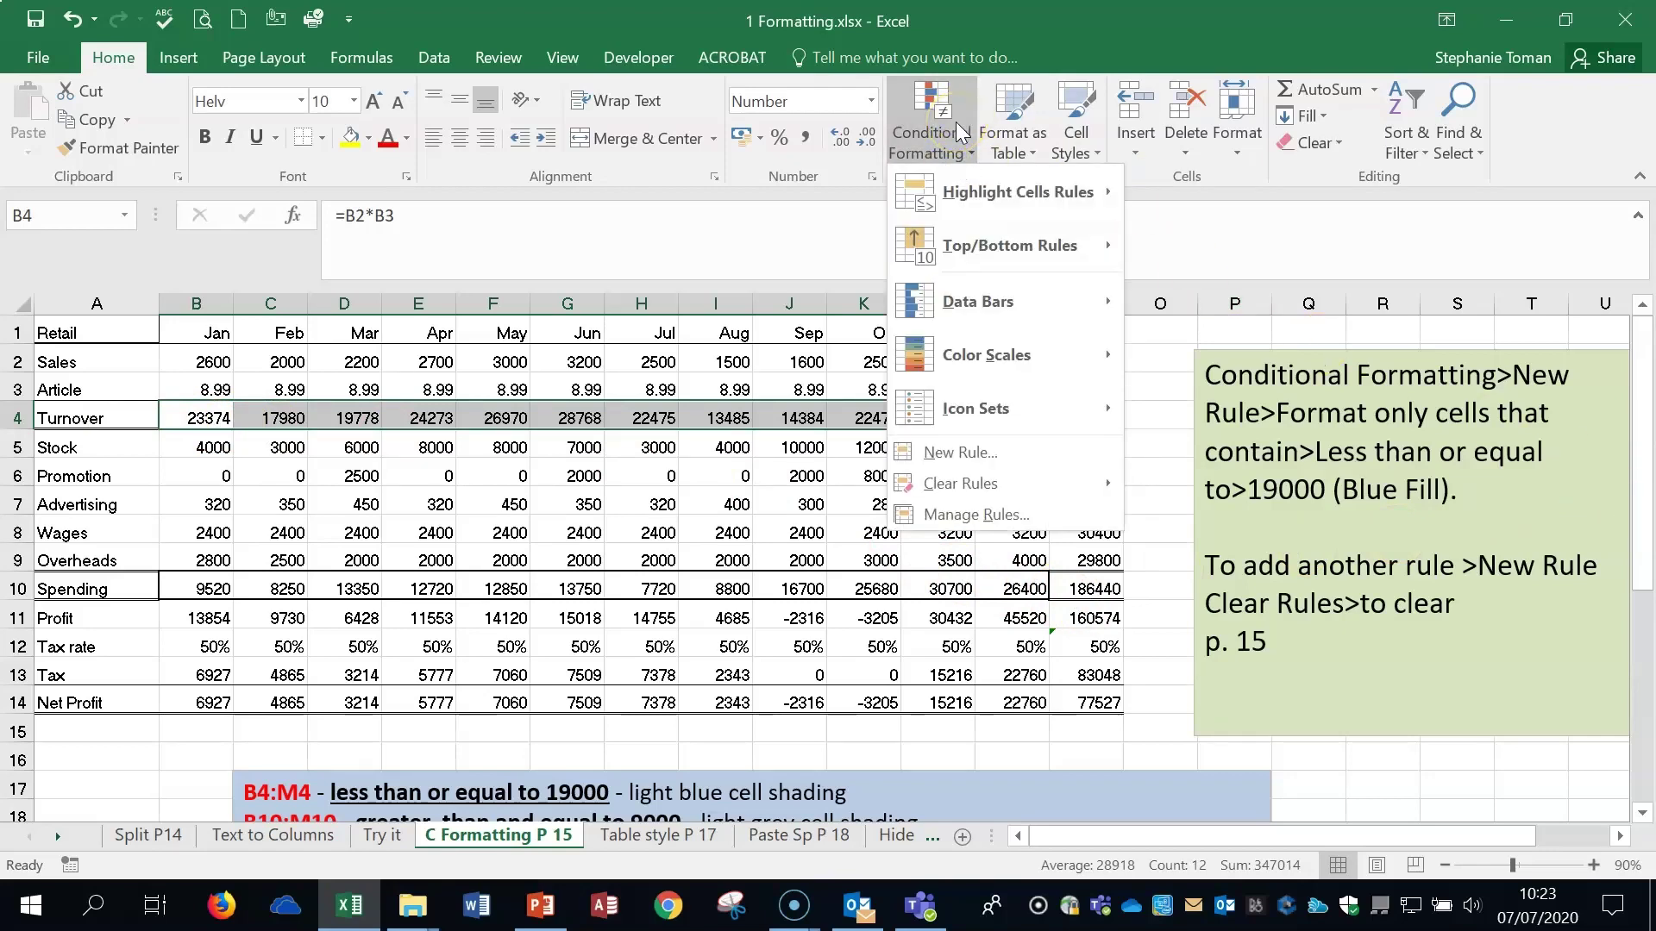
pyautogui.click(960, 452)
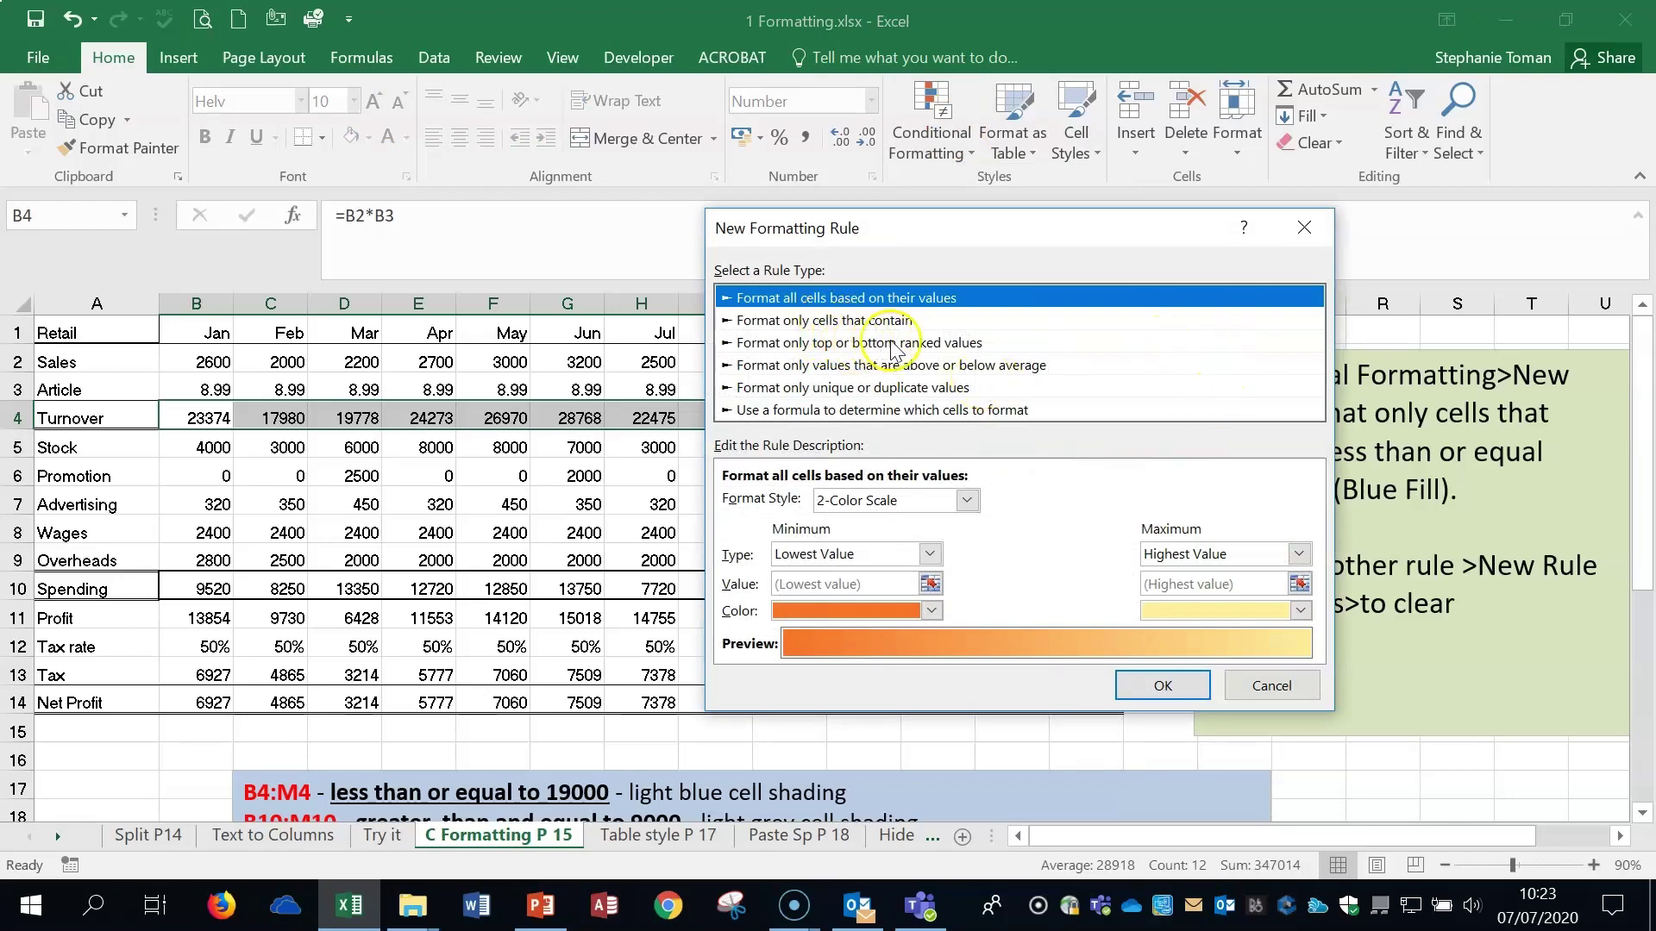
pyautogui.click(855, 322)
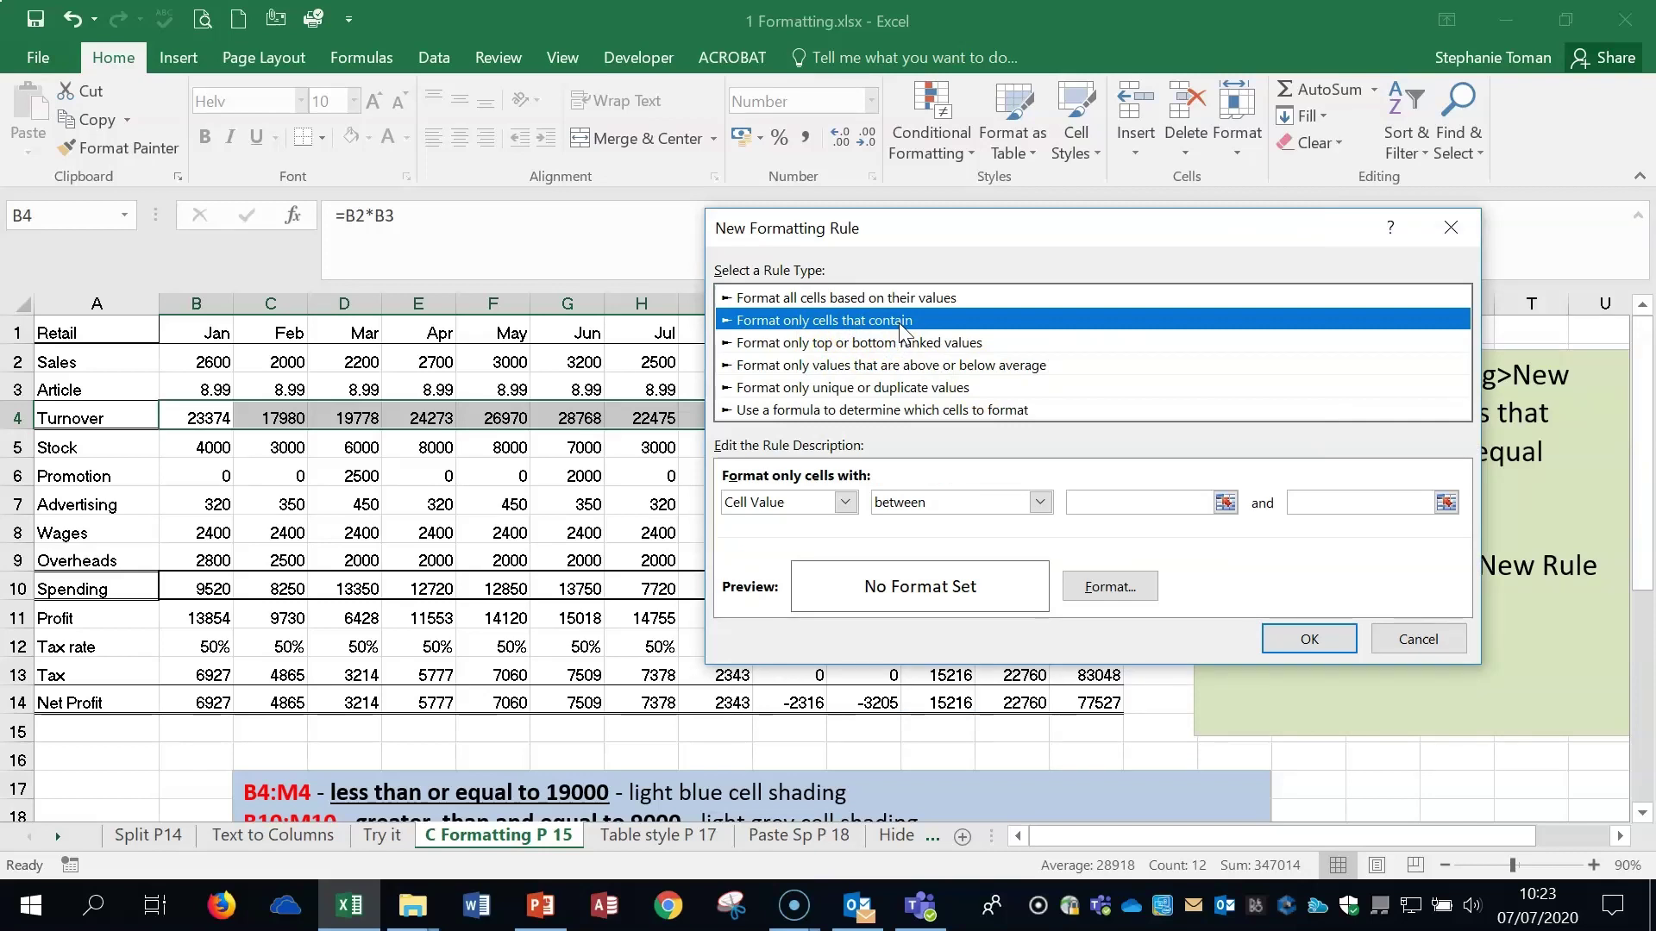
pyautogui.click(890, 326)
# - Set the rule's condition to cell value less than or equal to 19000
pyautogui.click(1040, 504)
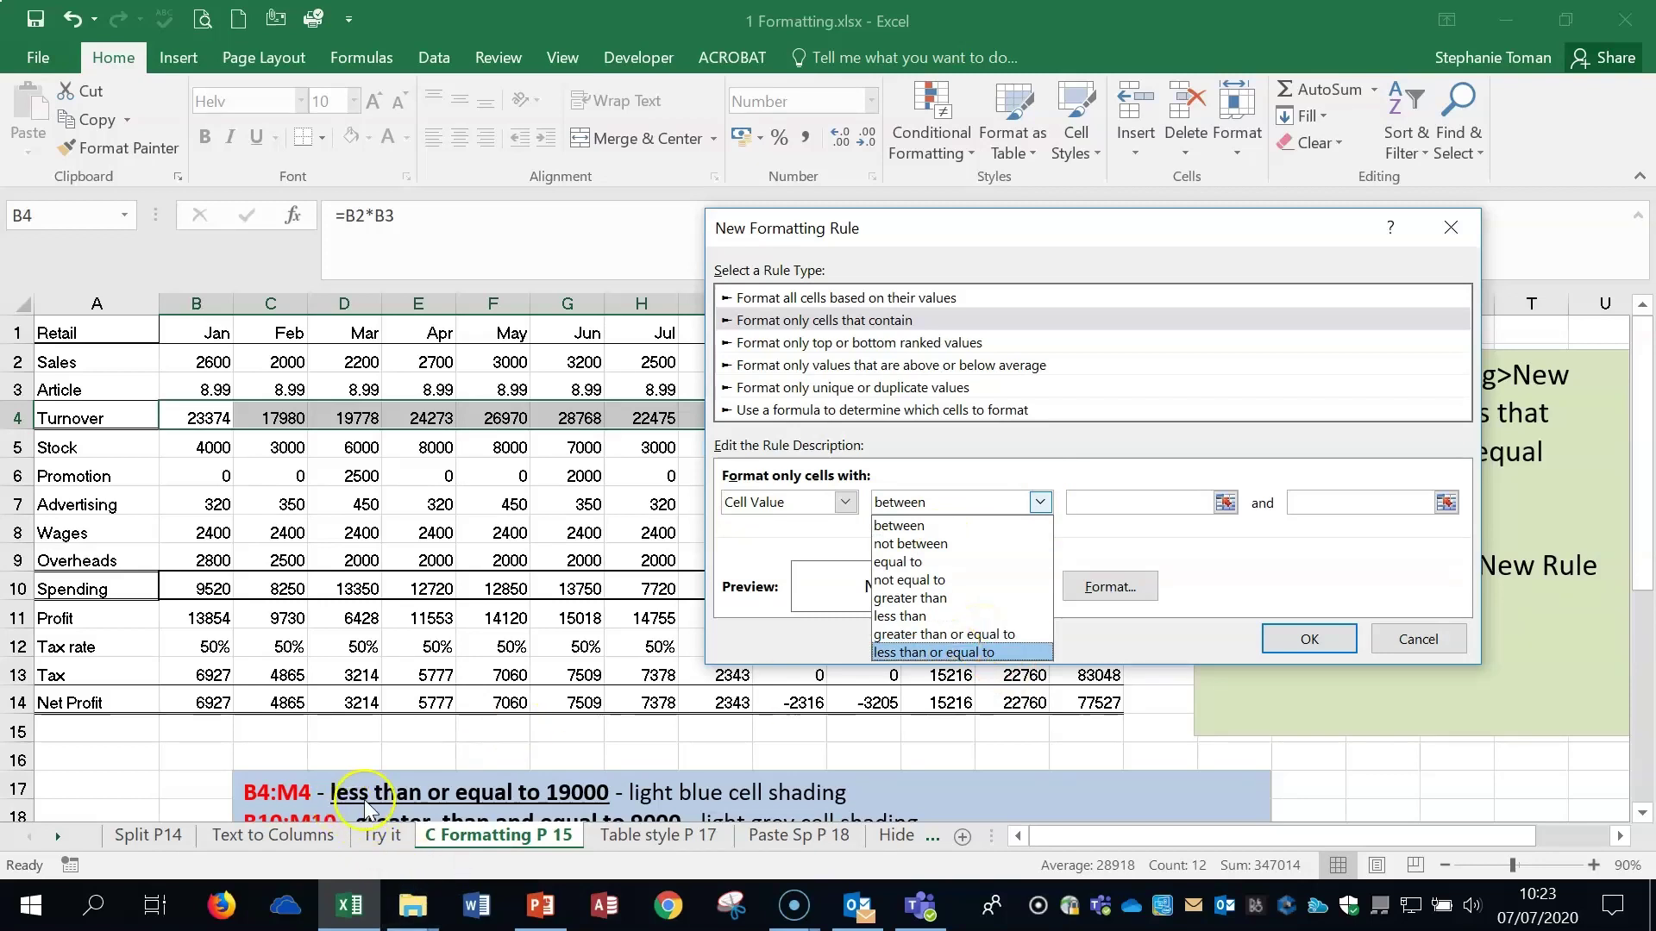
pyautogui.click(928, 653)
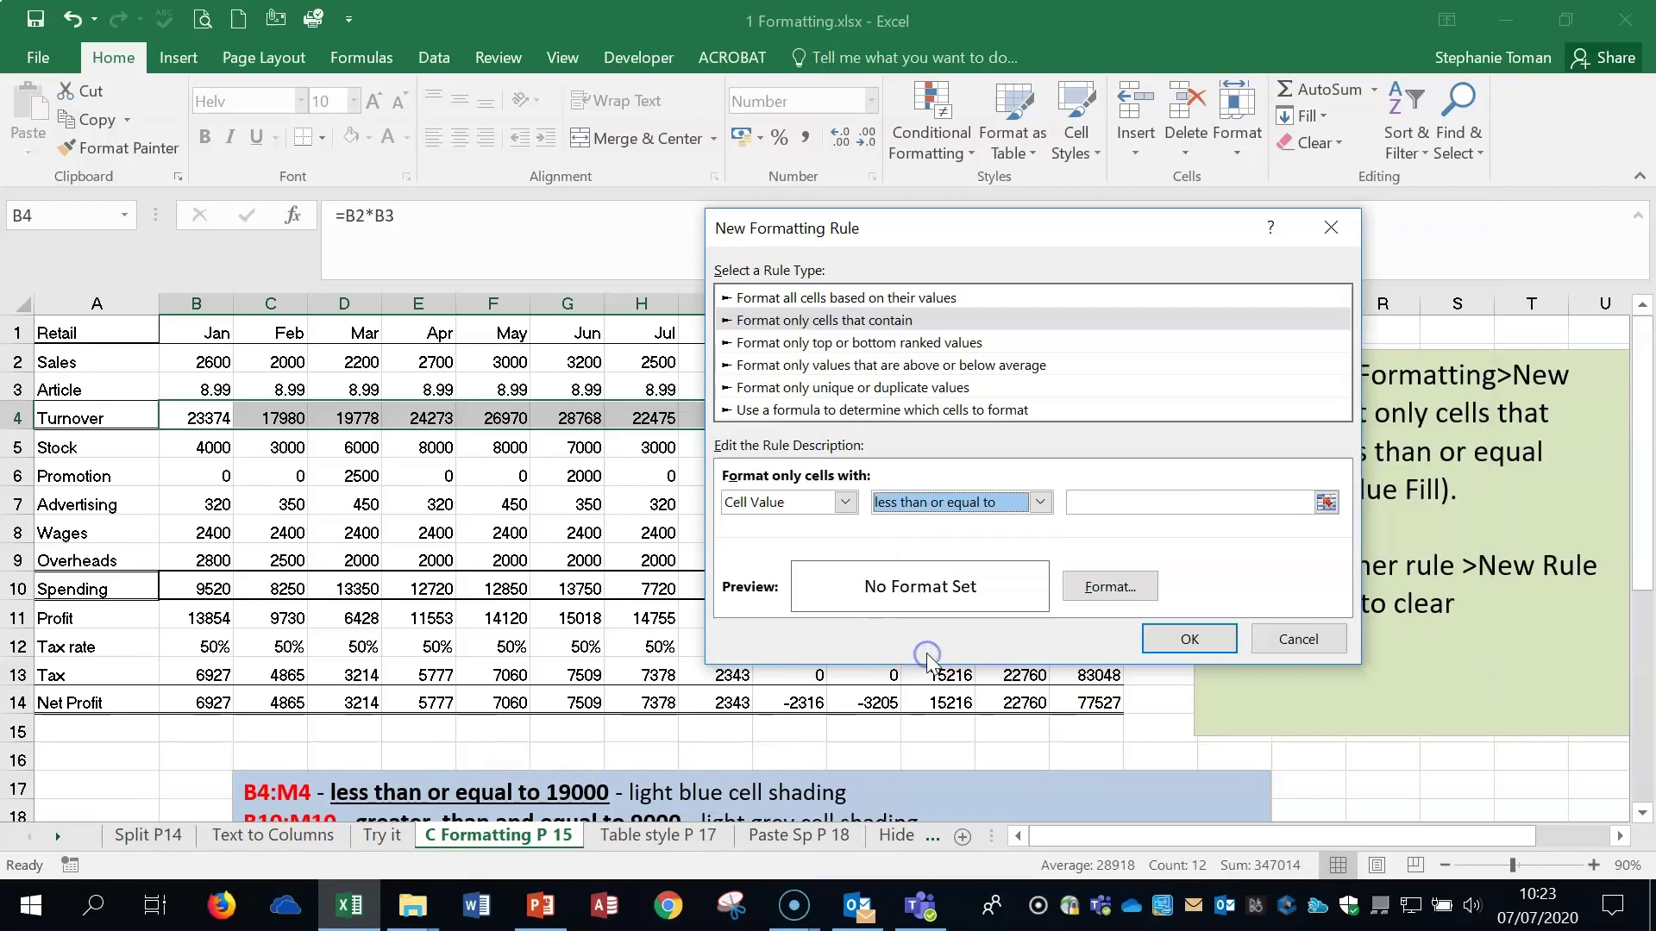
pyautogui.click(1095, 504)
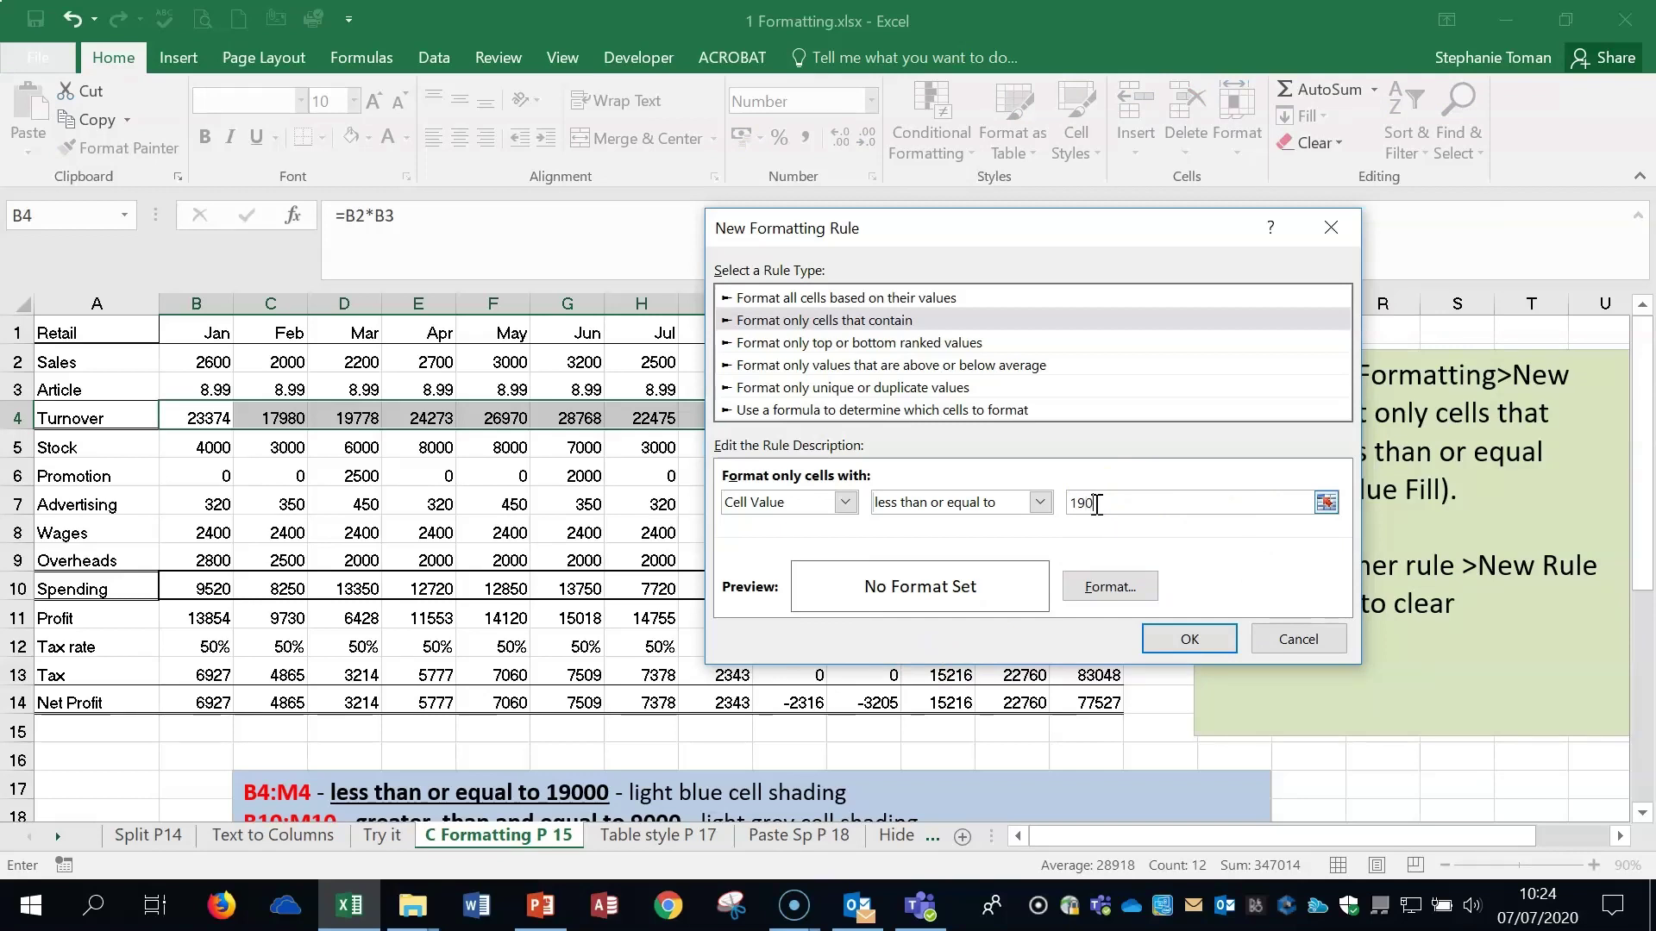
pyautogui.click(1153, 499)
pyautogui.click(1158, 502)
pyautogui.click(1111, 590)
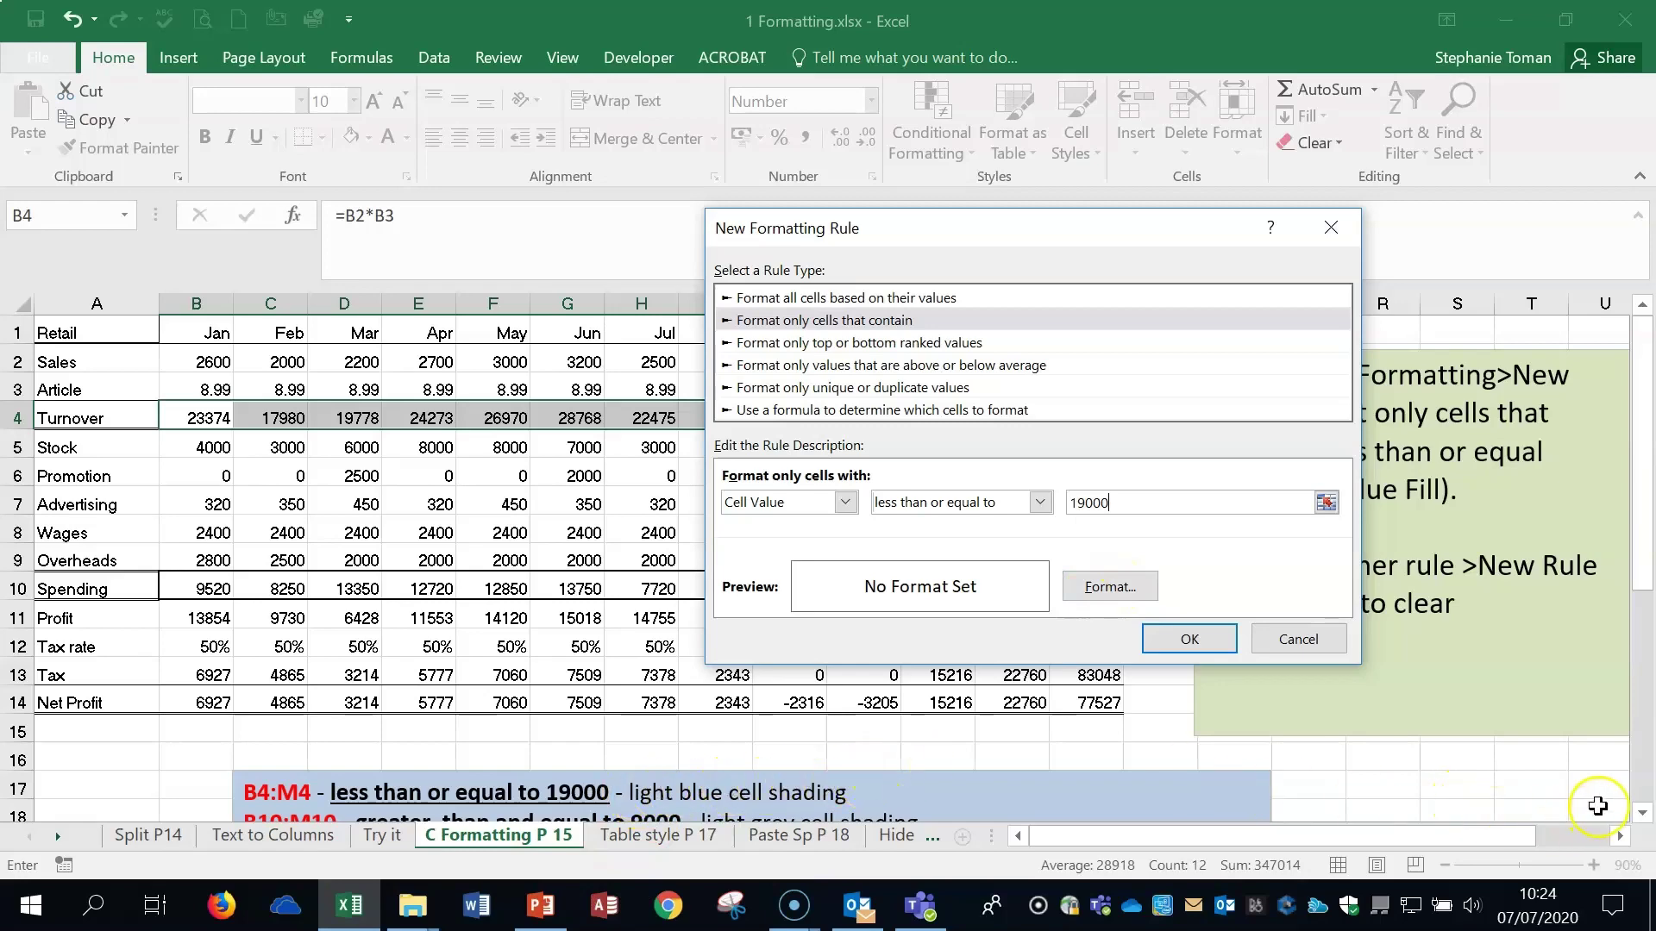
pyautogui.click(1641, 815)
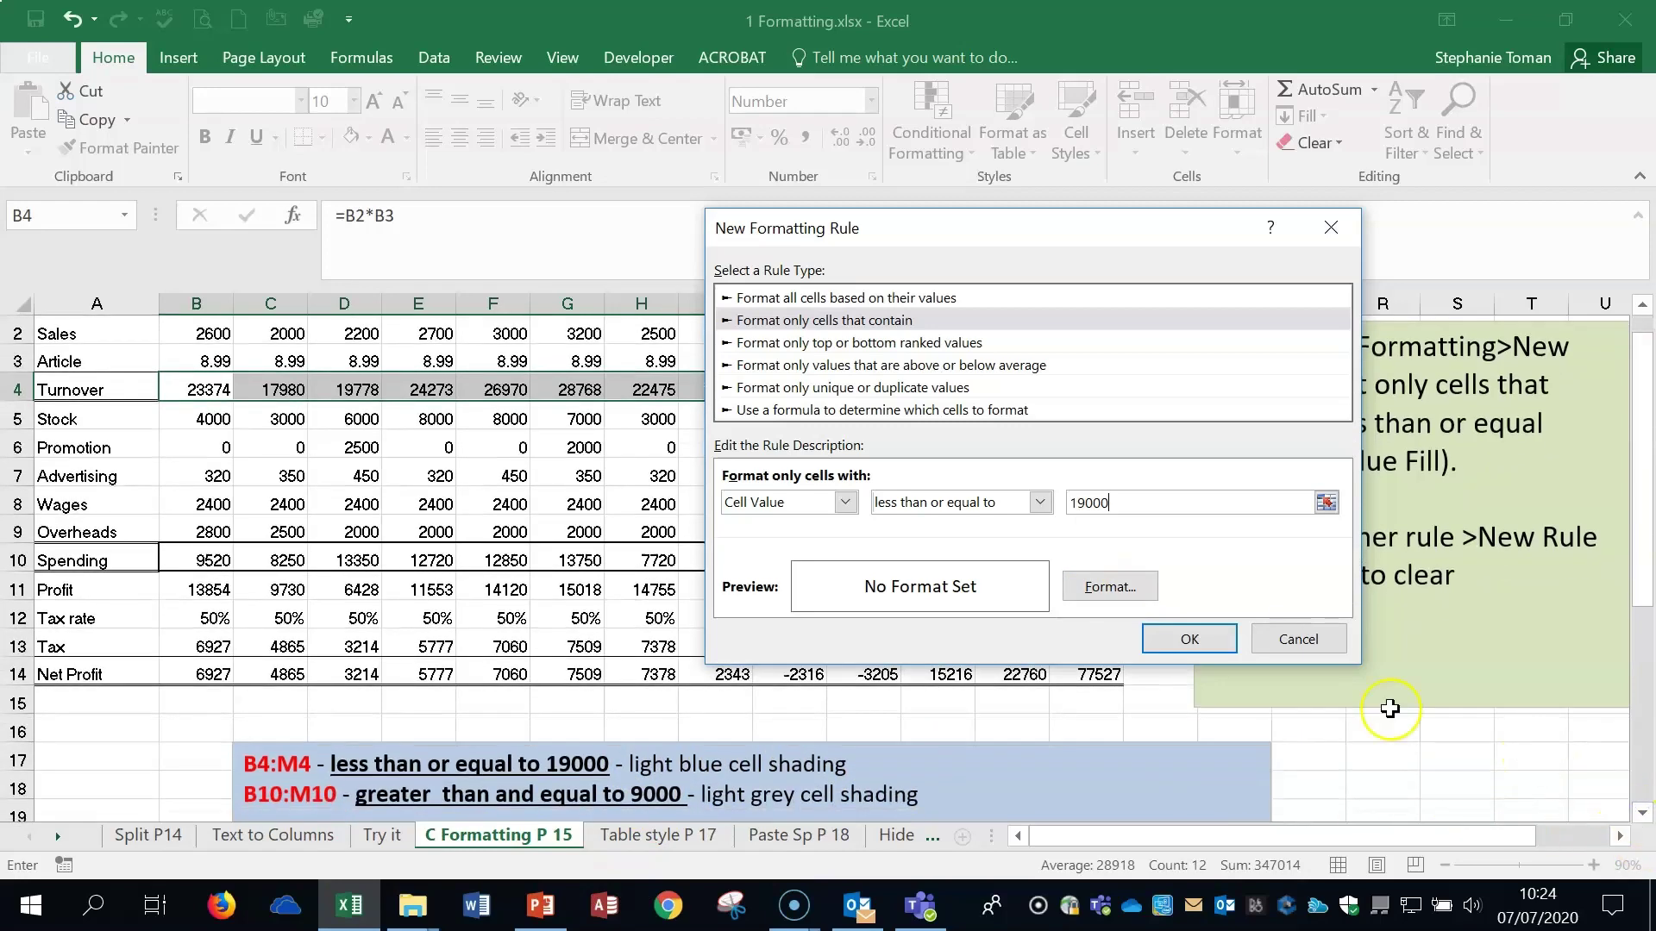
# - Give the Turnover rule a light blue background fill and apply it, leaving the font colour at Automatic
pyautogui.click(1101, 588)
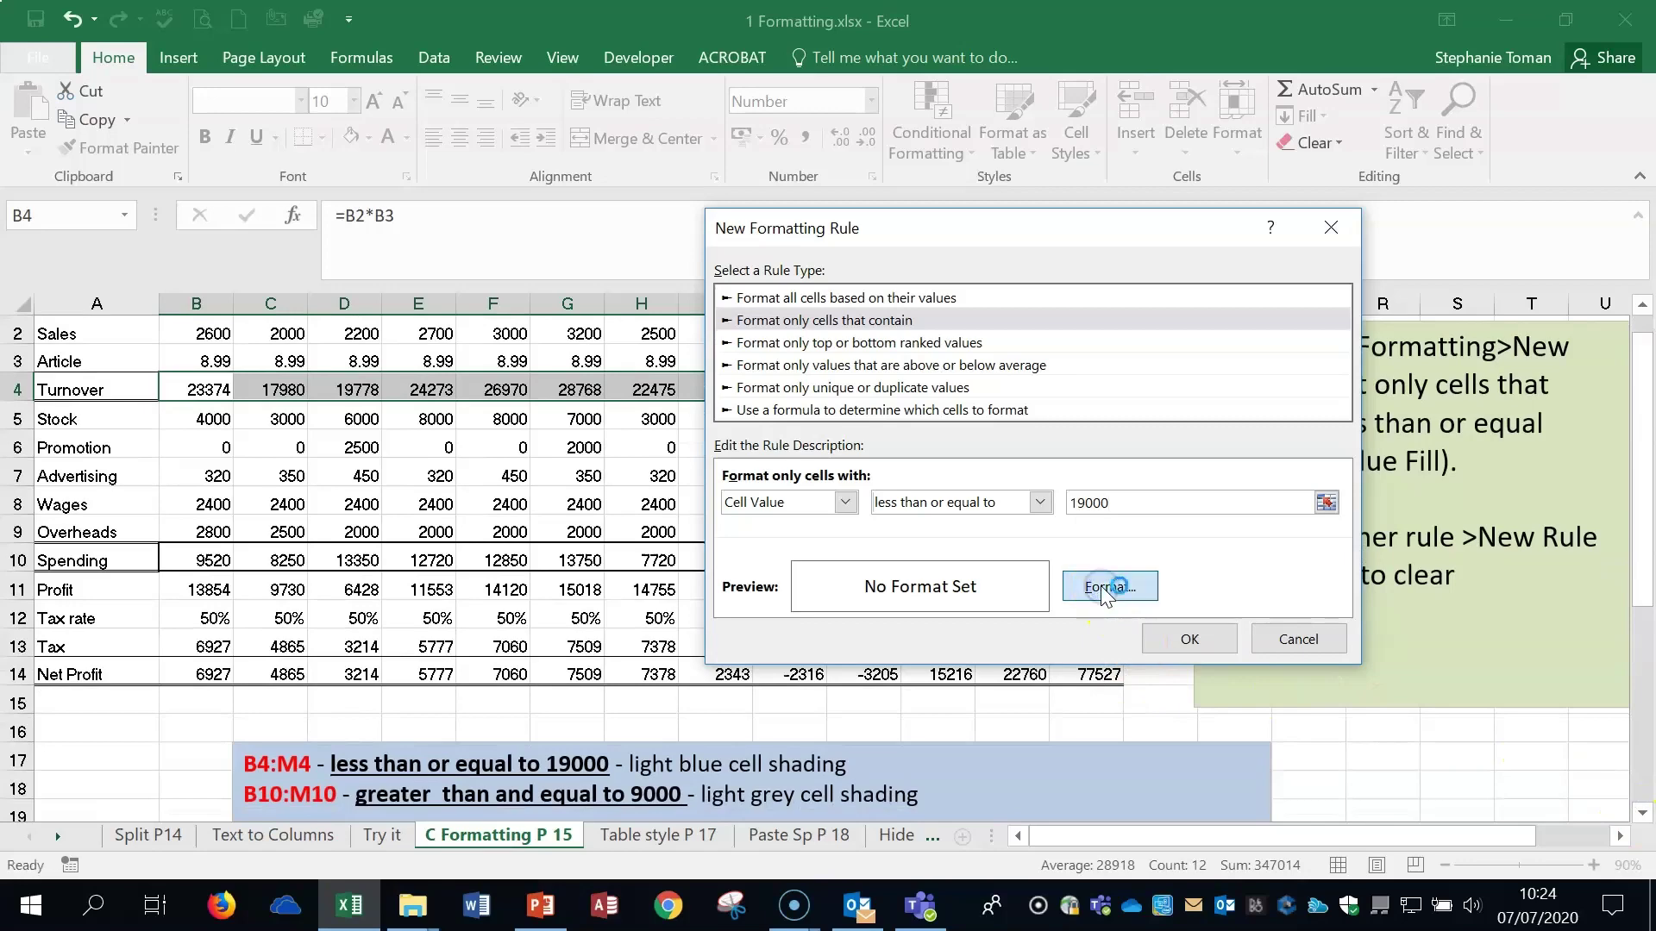
pyautogui.click(820, 140)
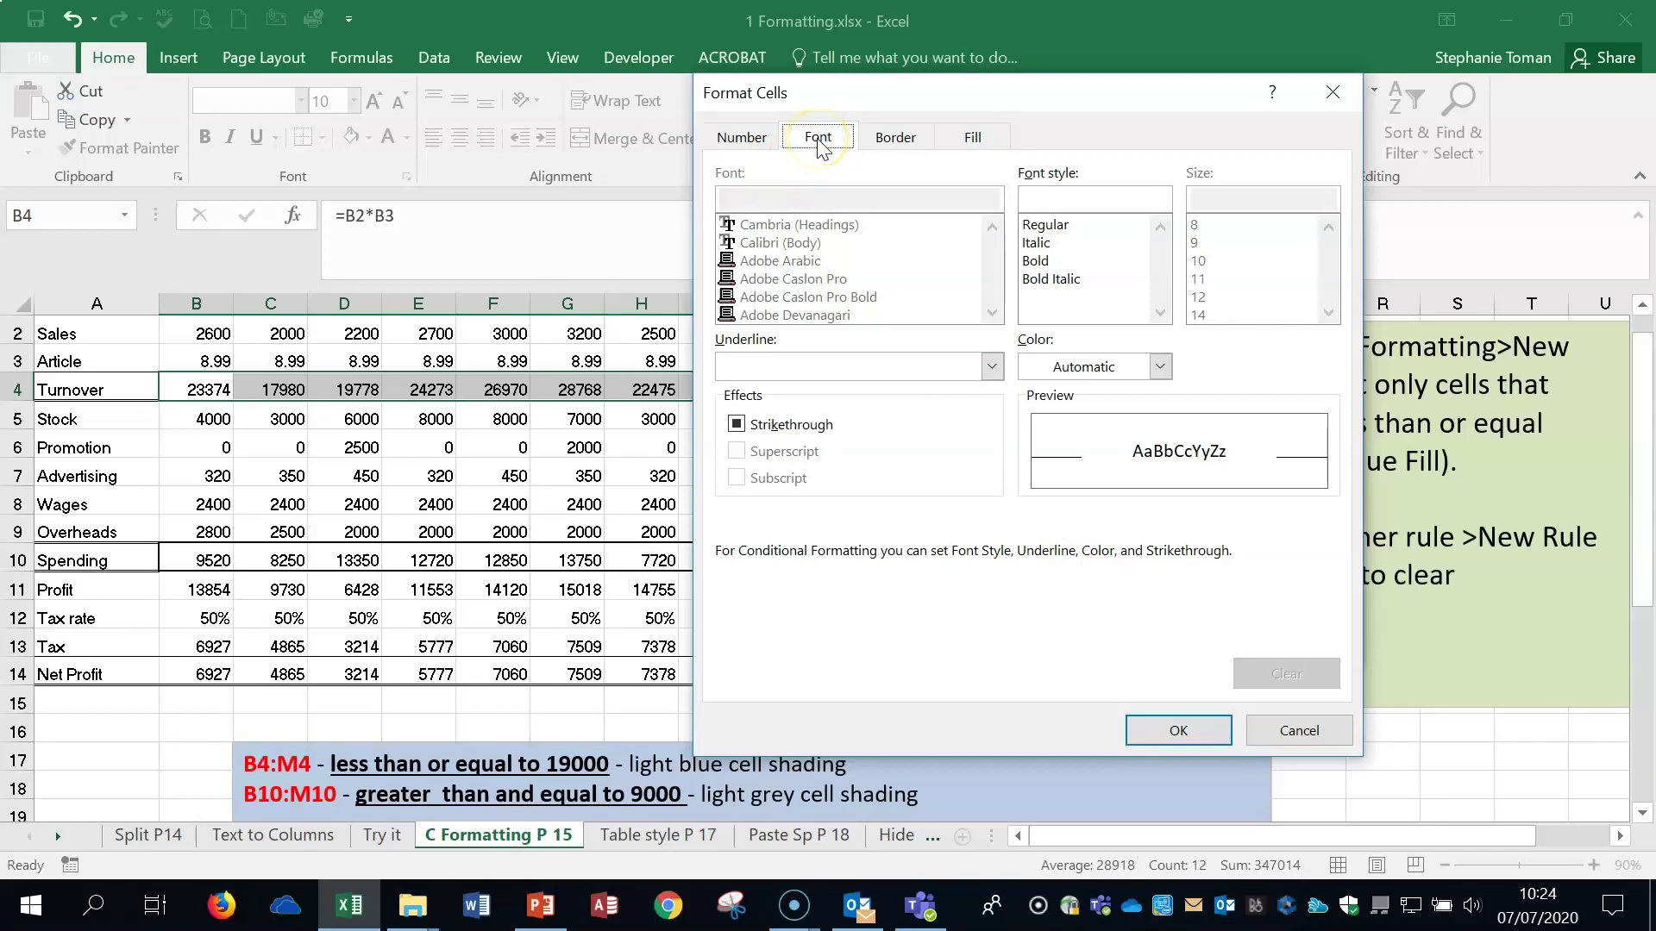
pyautogui.click(1161, 367)
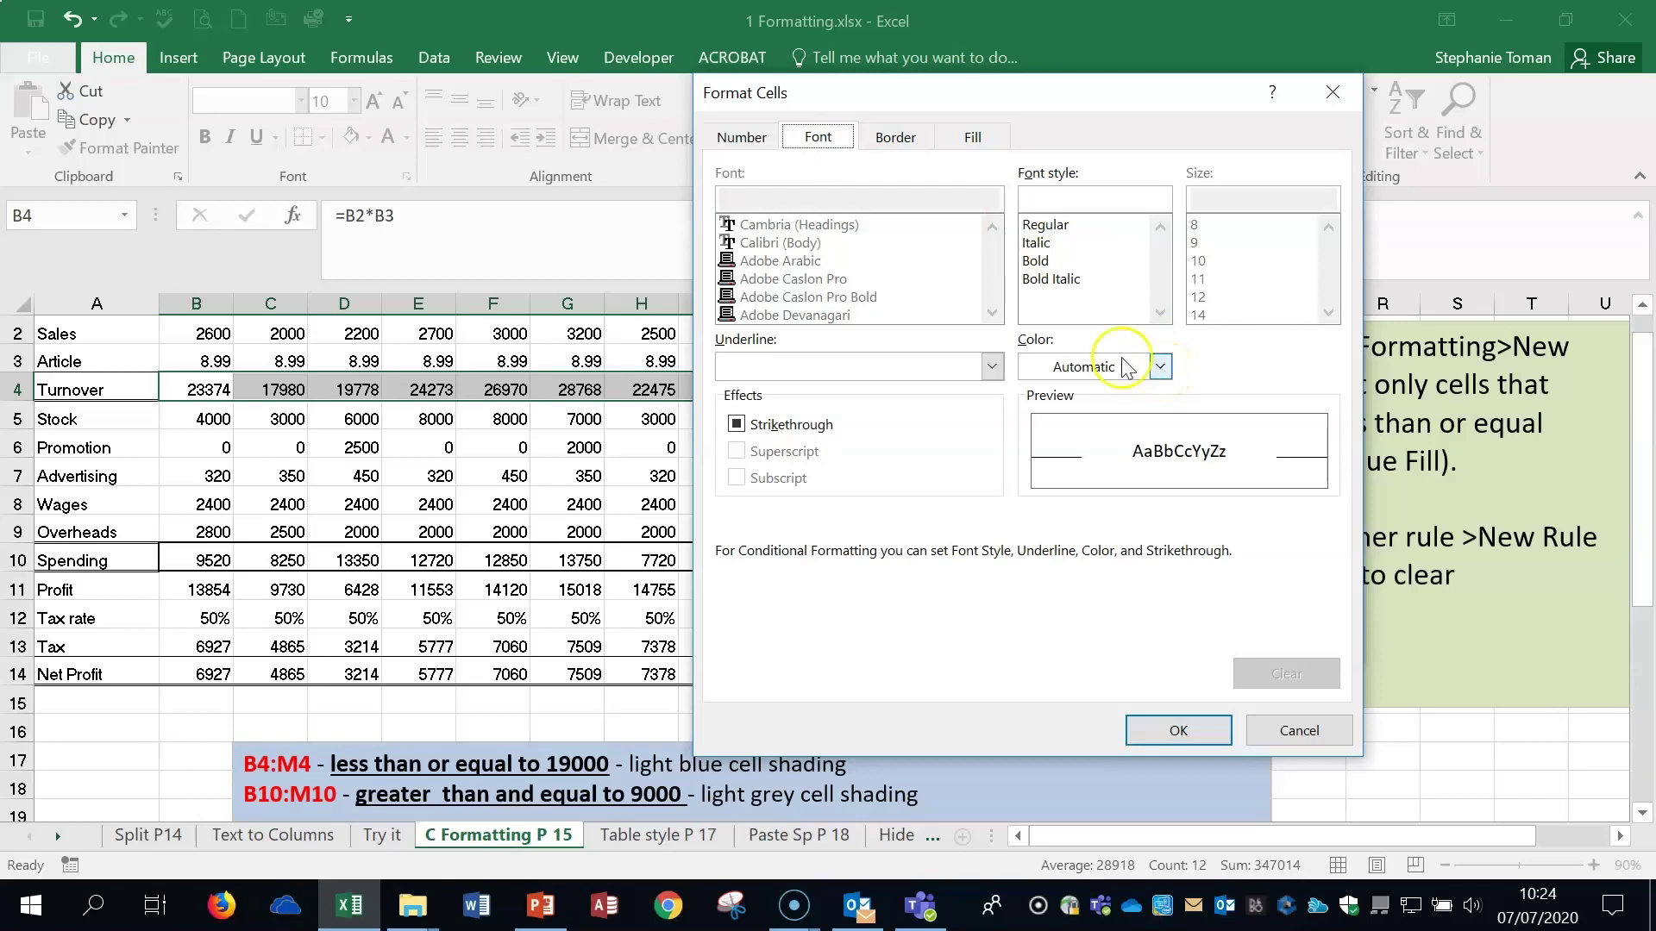
pyautogui.click(1160, 366)
pyautogui.click(1048, 180)
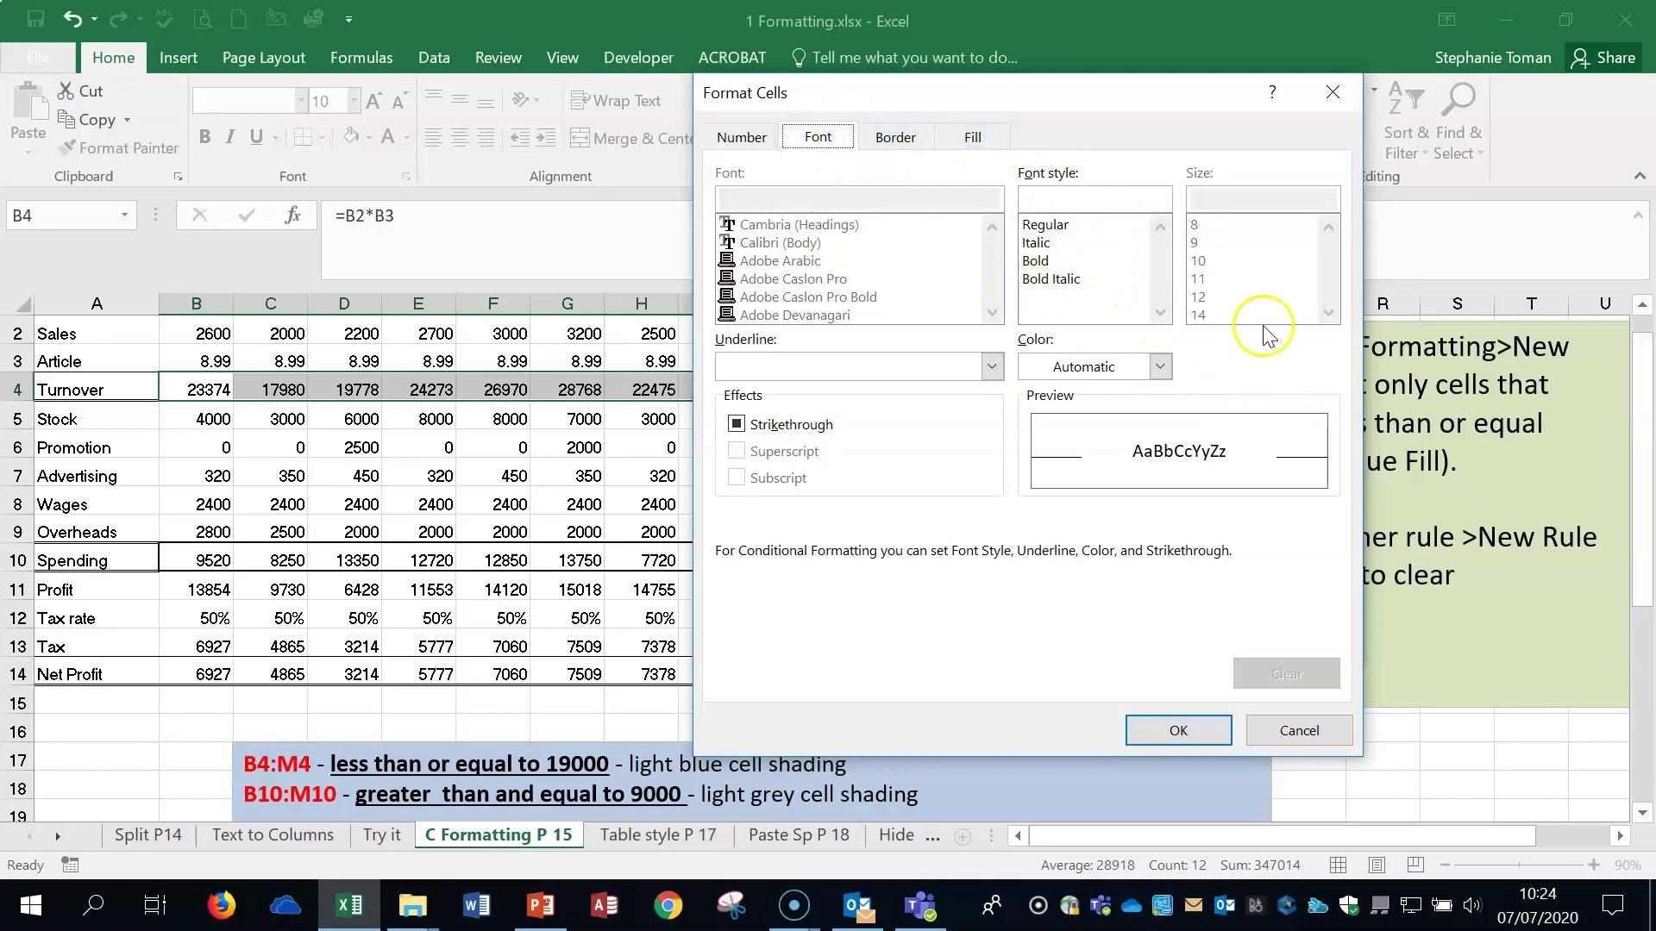
pyautogui.click(975, 138)
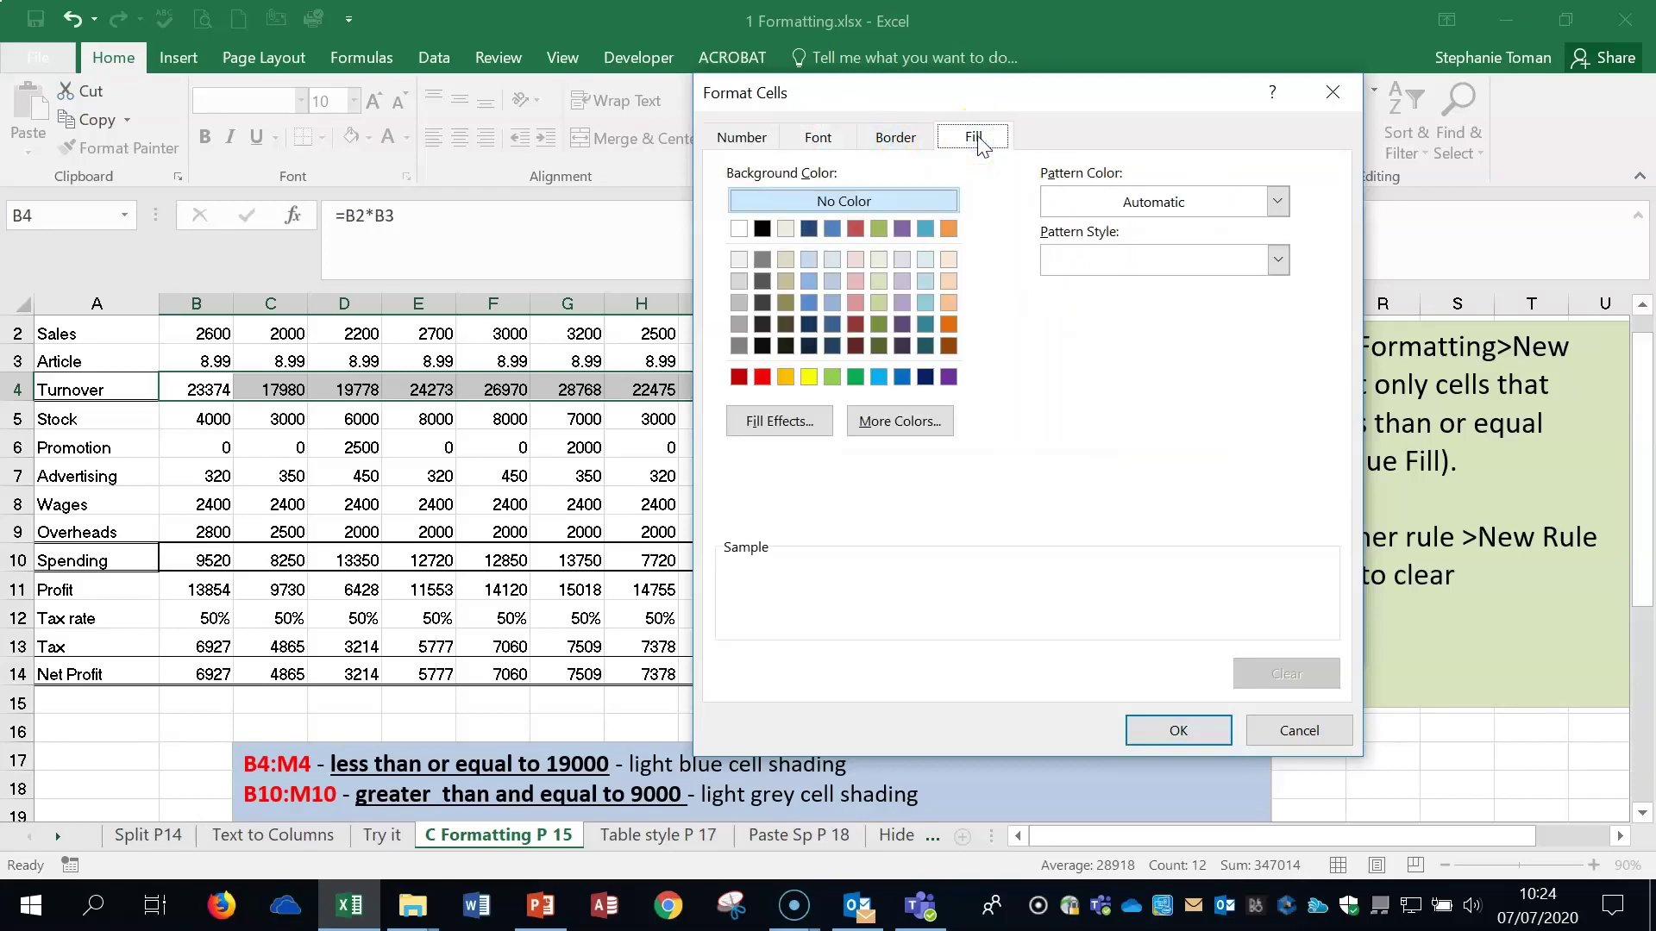
pyautogui.click(919, 324)
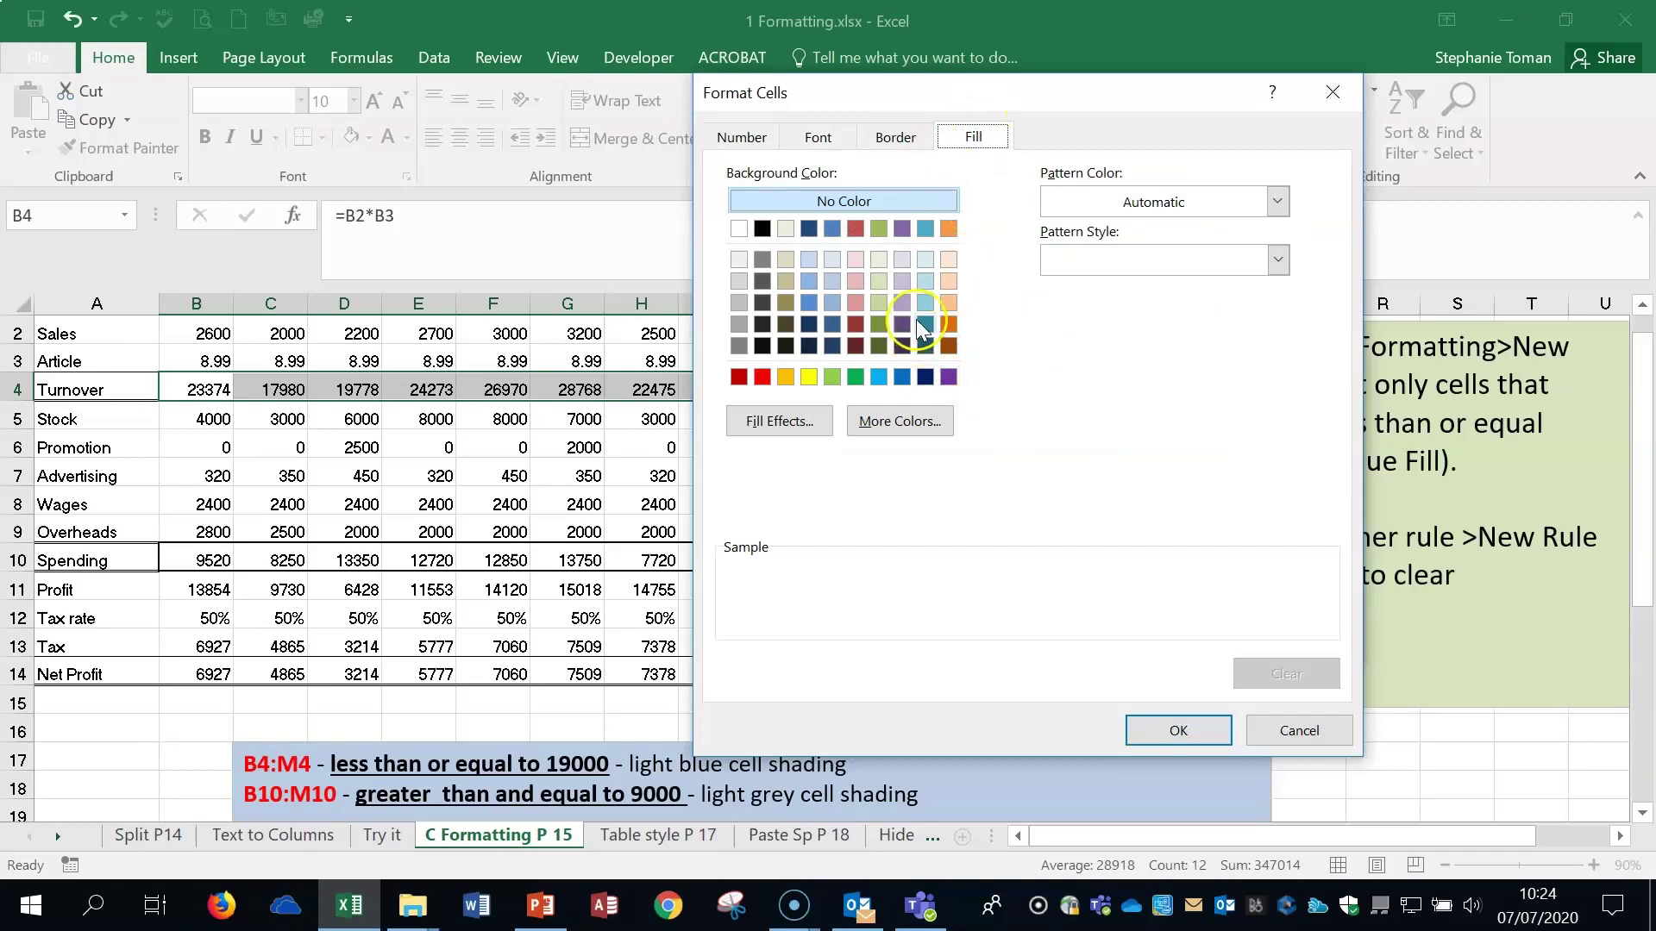
pyautogui.click(922, 259)
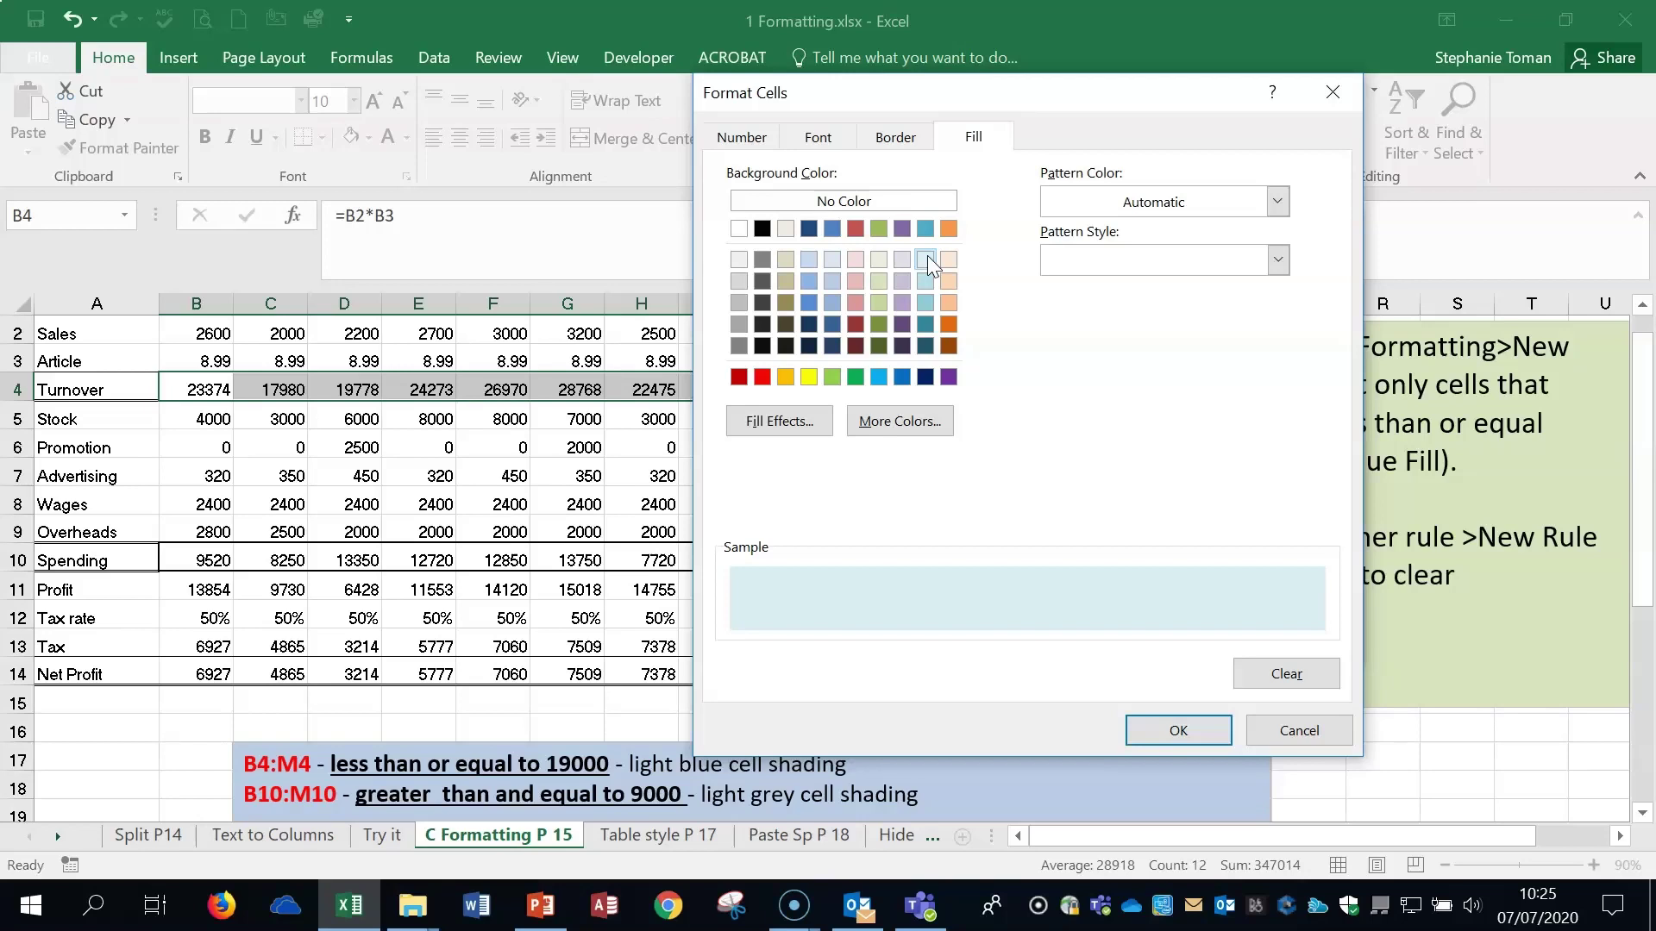
pyautogui.click(1205, 727)
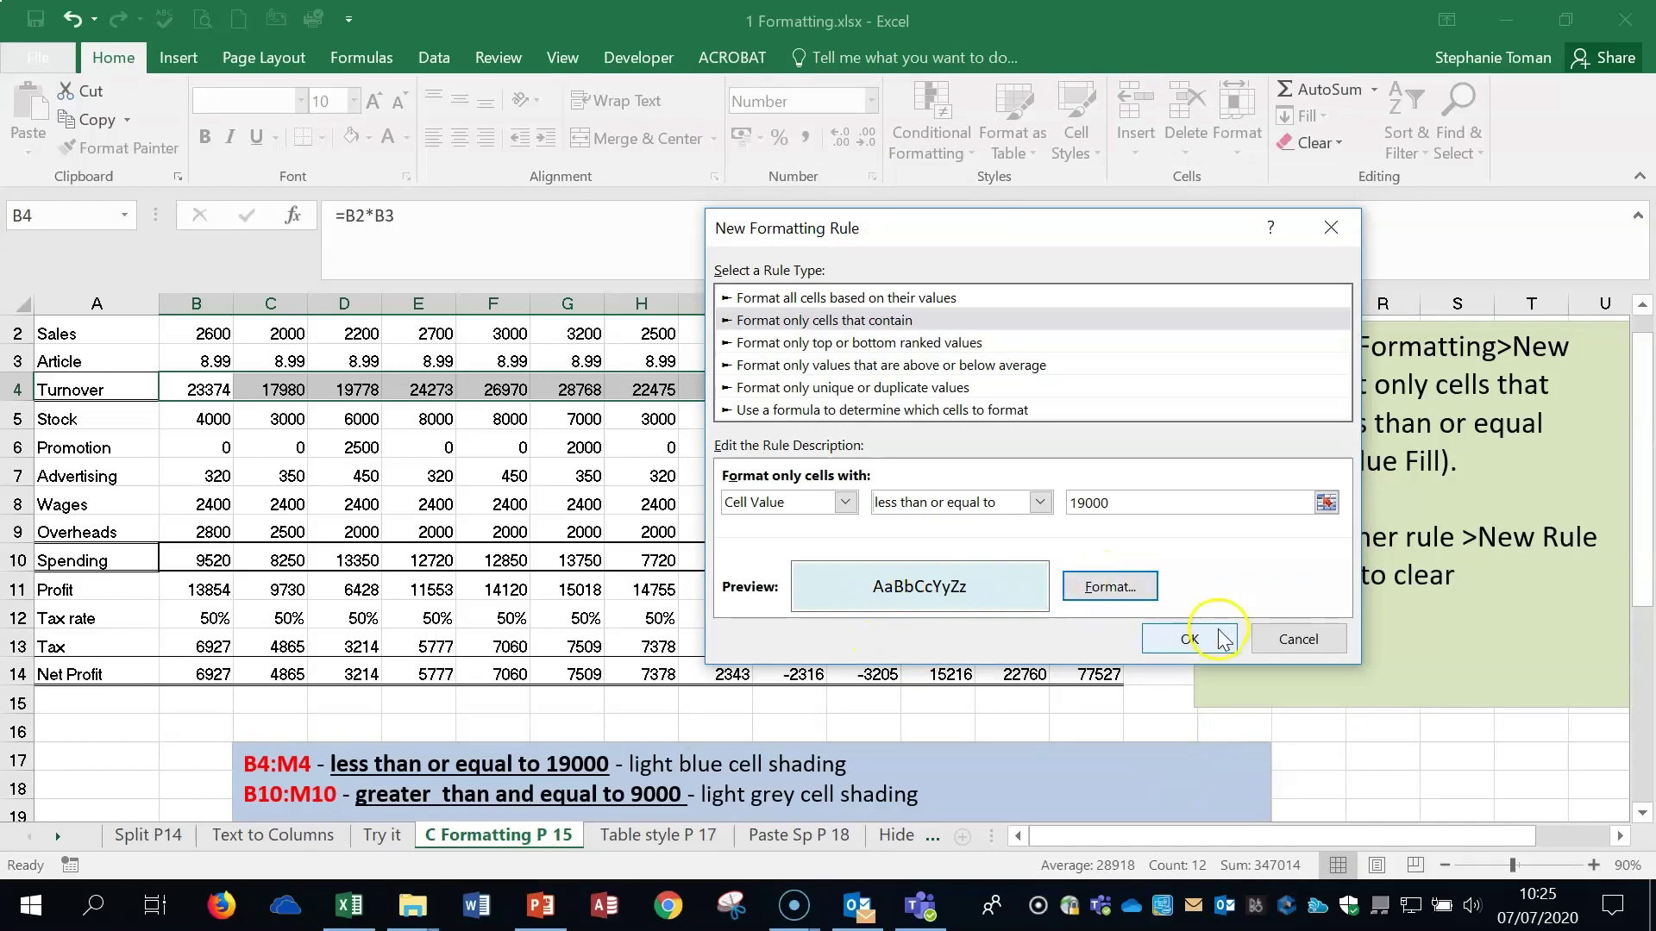
pyautogui.click(1189, 639)
pyautogui.click(768, 466)
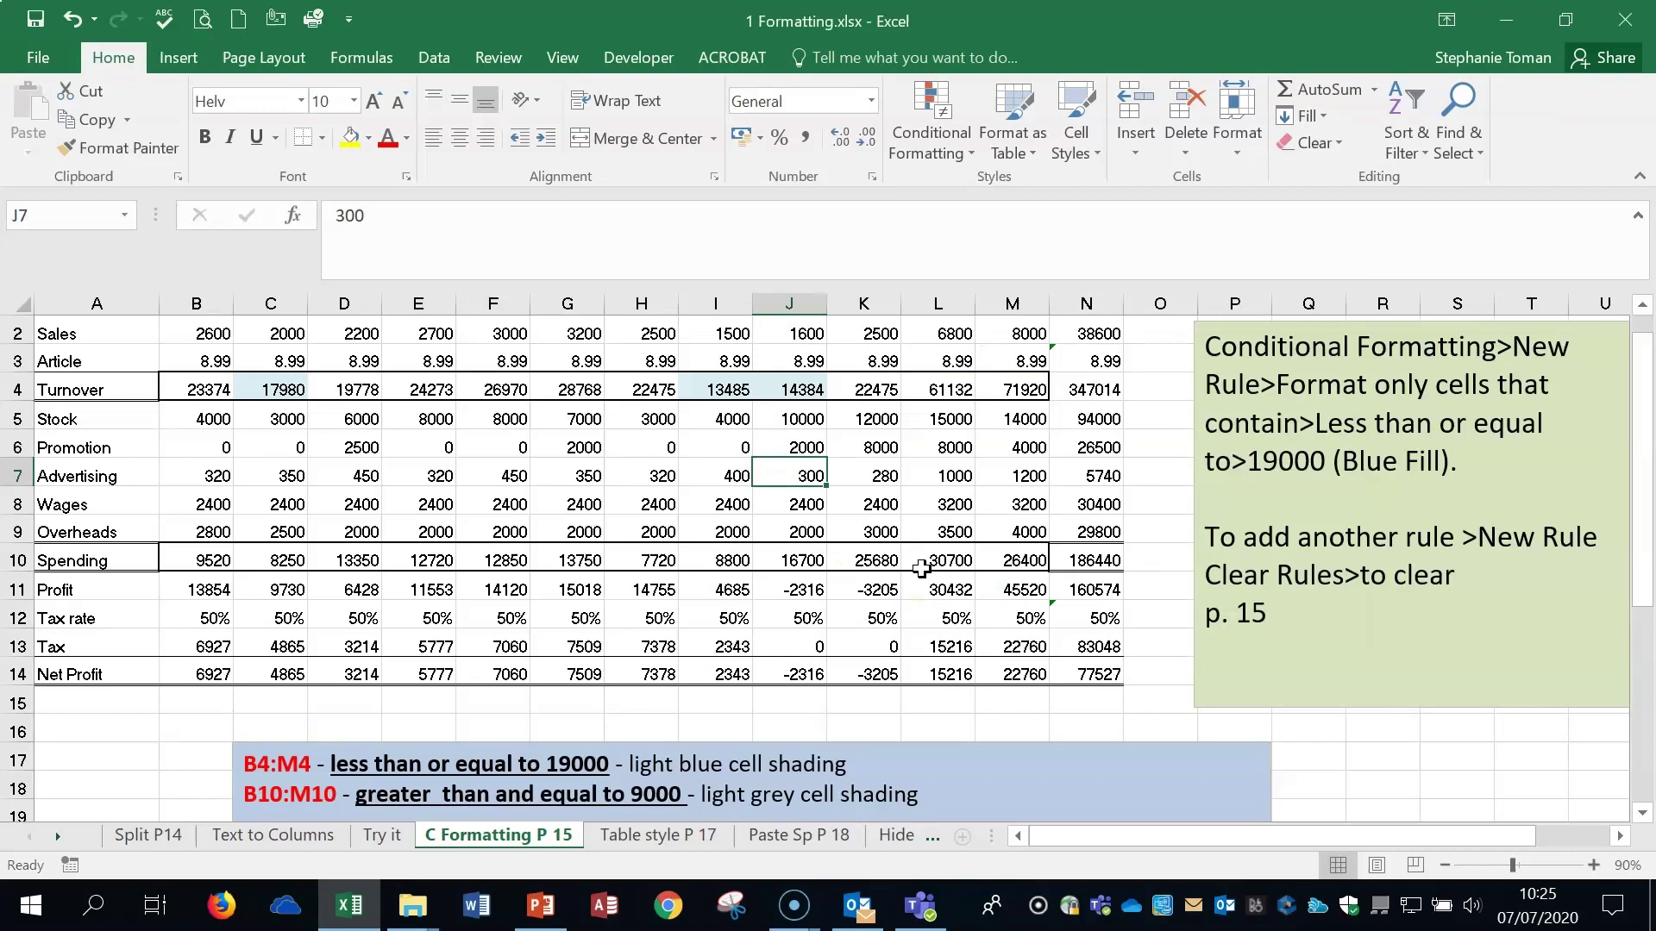
# - Create a Format only cells that contain rule for Spending cells B10:M10 with cell value greater than or equal to 9000
pyautogui.moveTo(206, 561); pyautogui.dragTo(1031, 561)
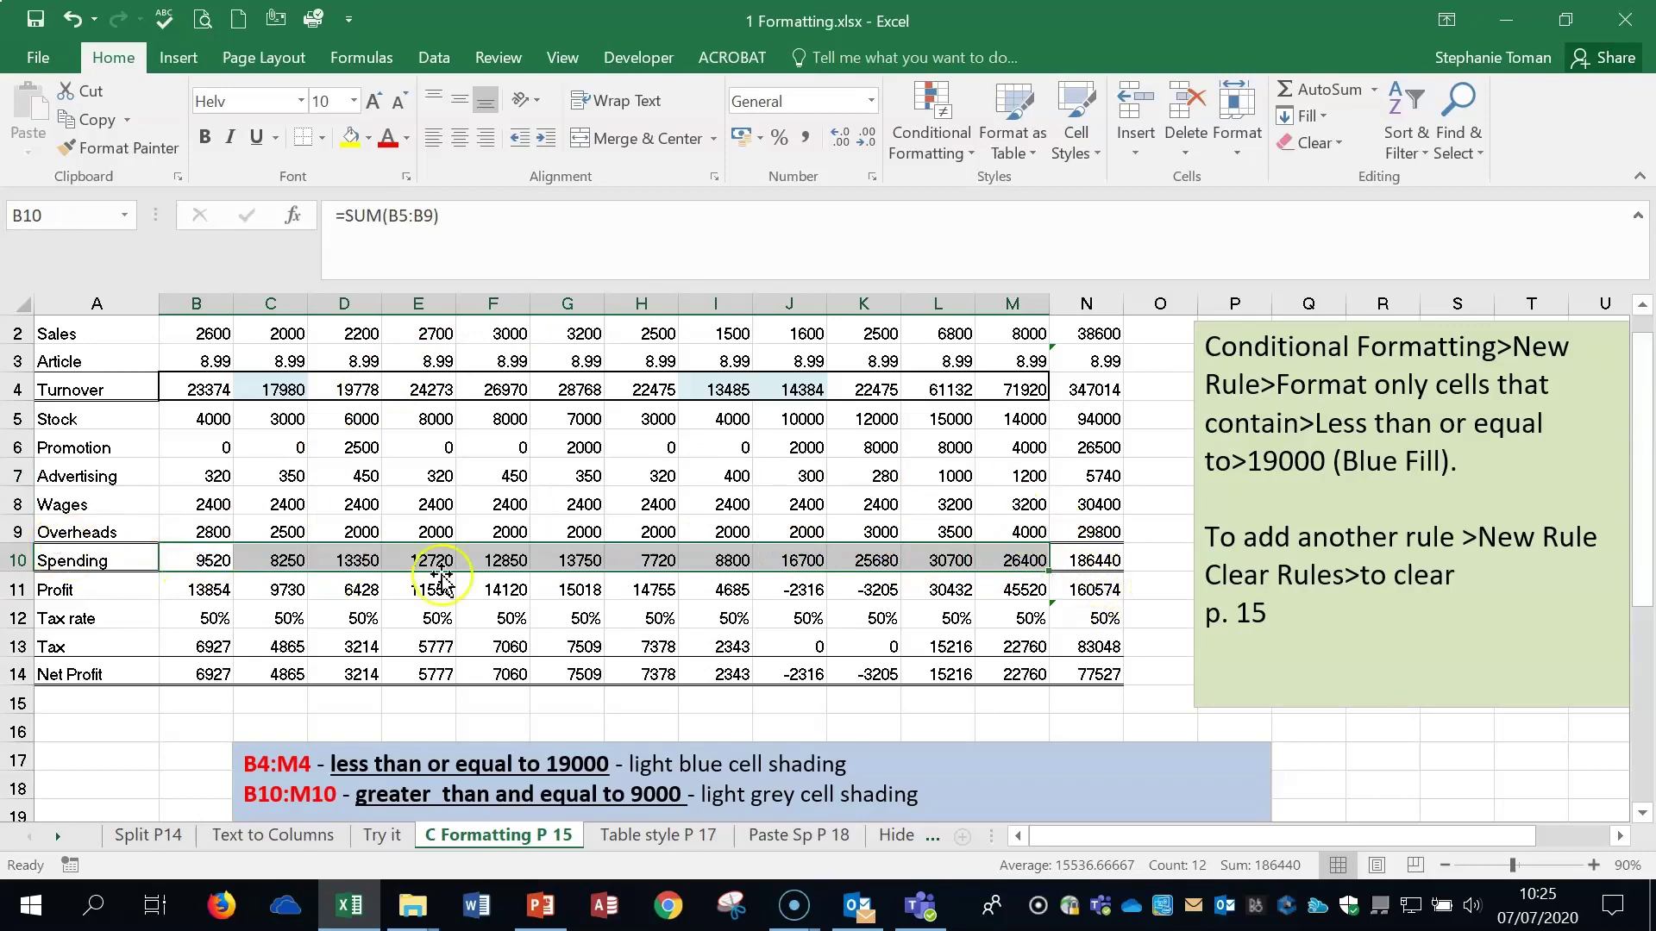
pyautogui.click(962, 153)
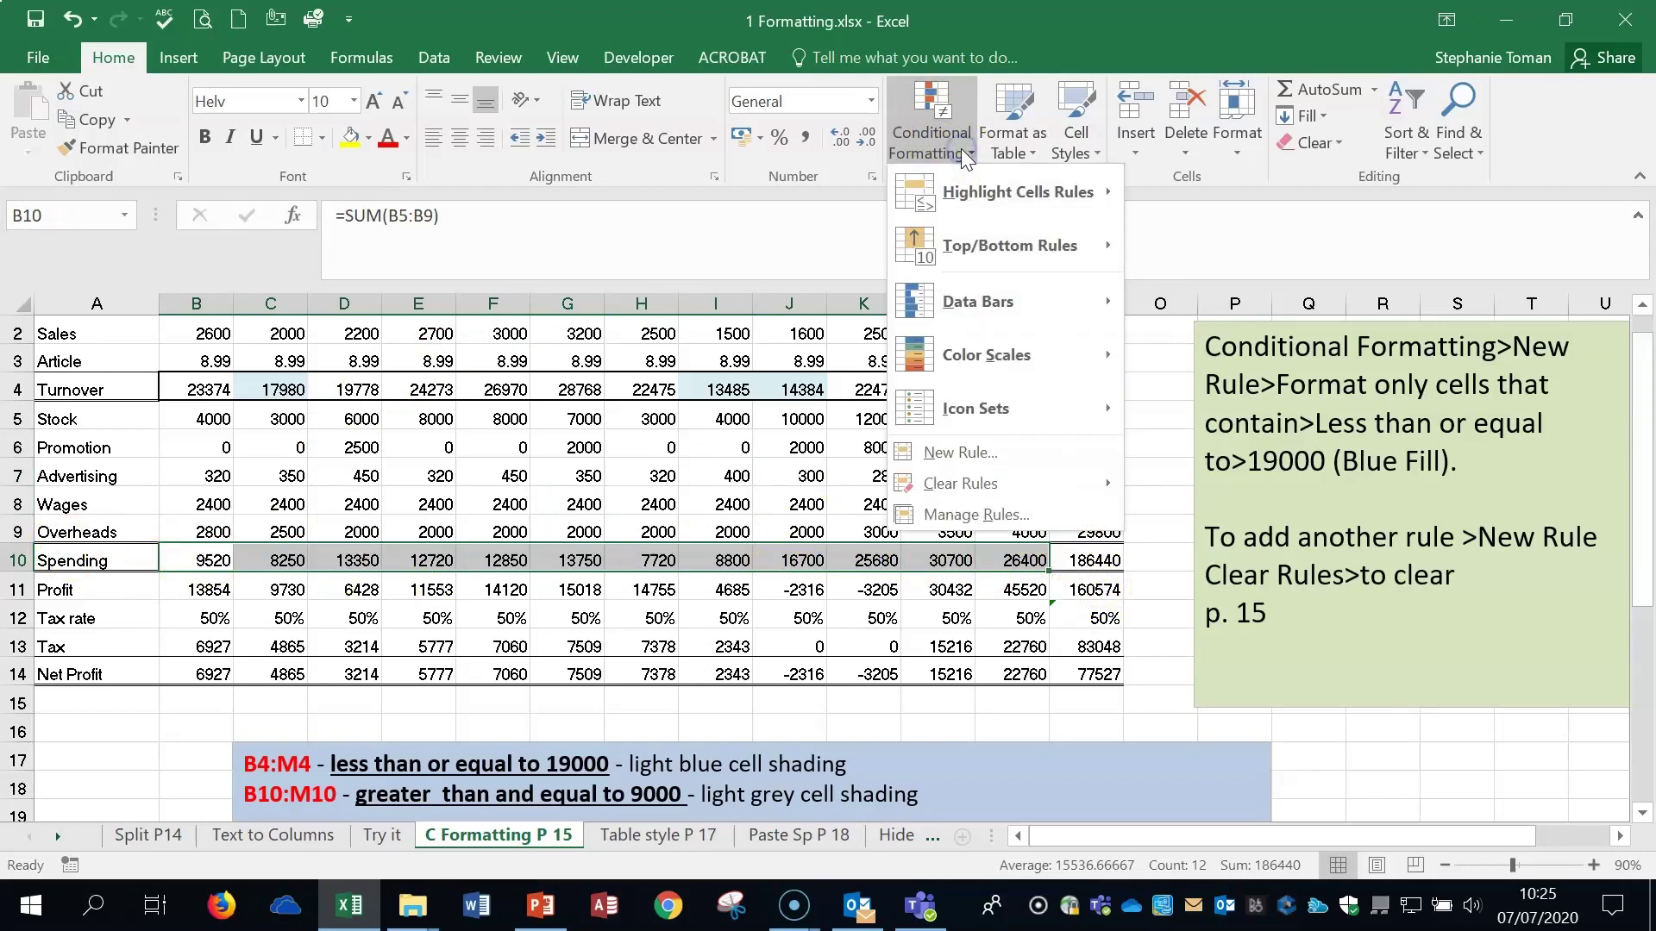
pyautogui.click(957, 452)
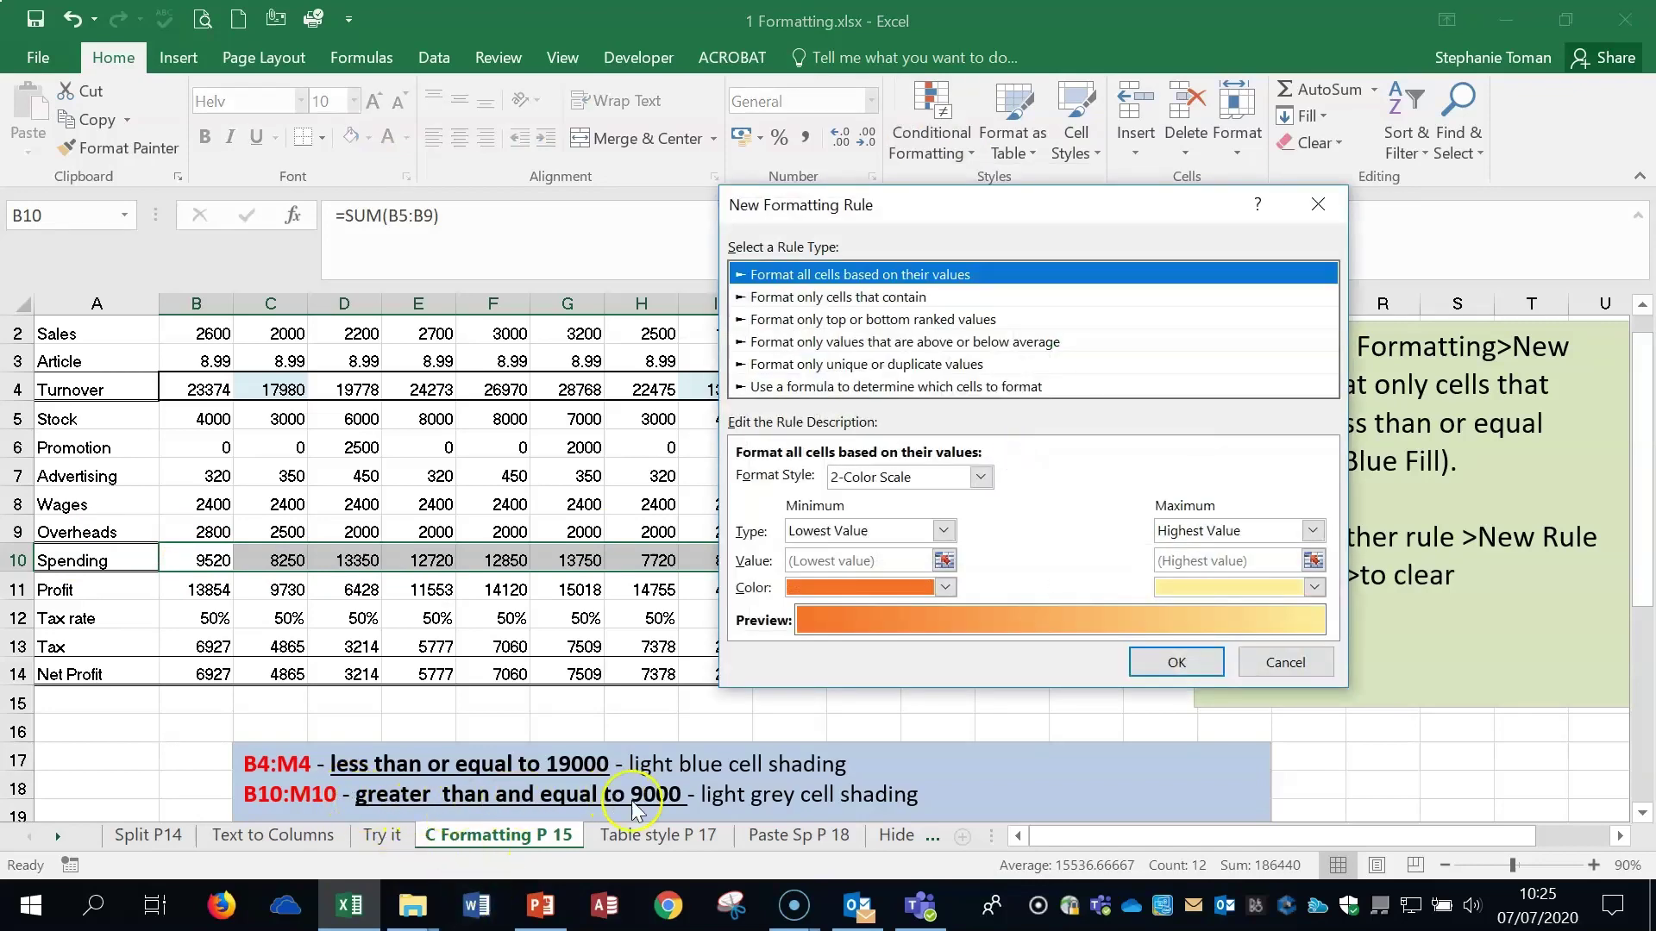
pyautogui.click(898, 297)
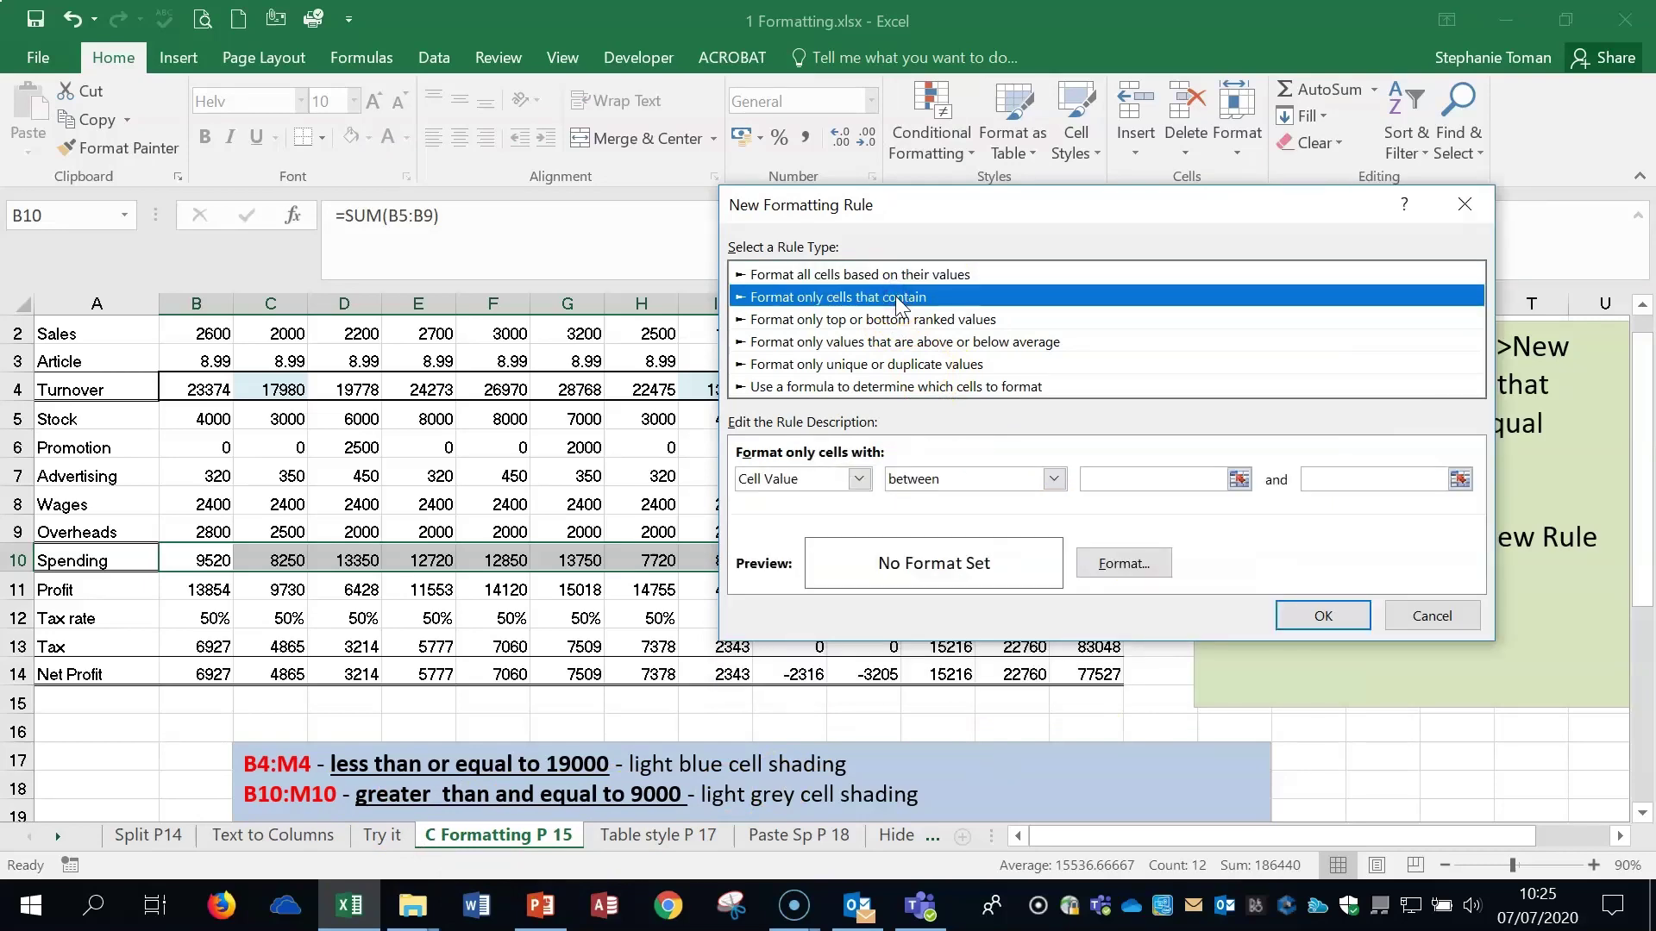
pyautogui.click(1053, 479)
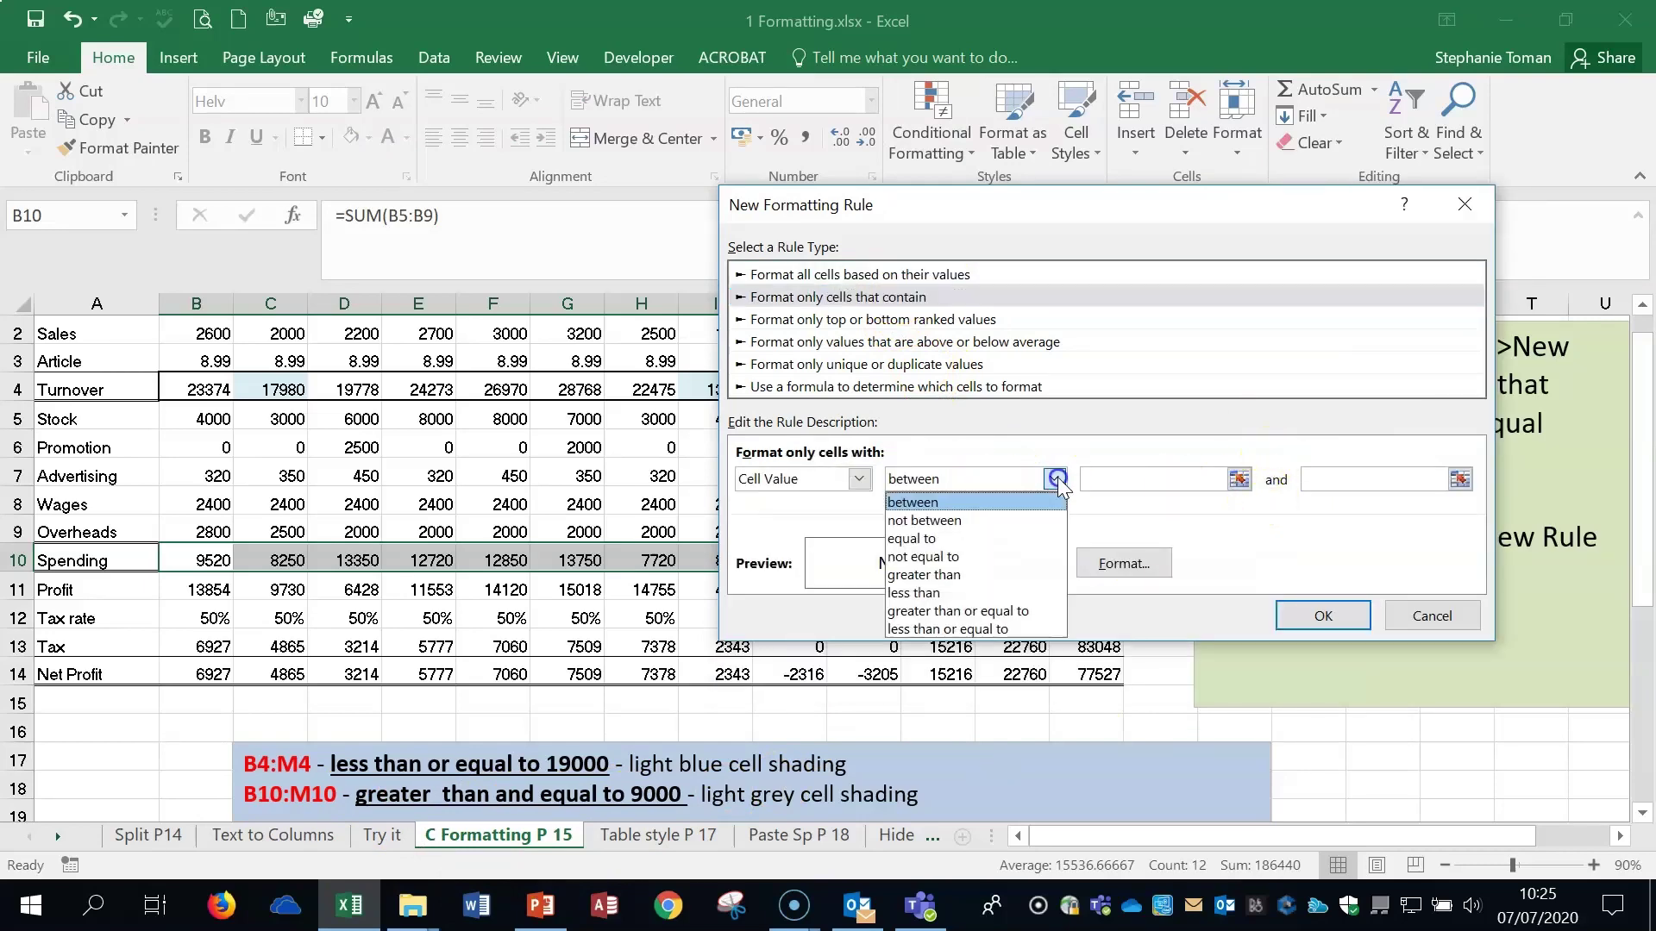
pyautogui.click(1018, 611)
pyautogui.click(1121, 477)
pyautogui.write('9000')
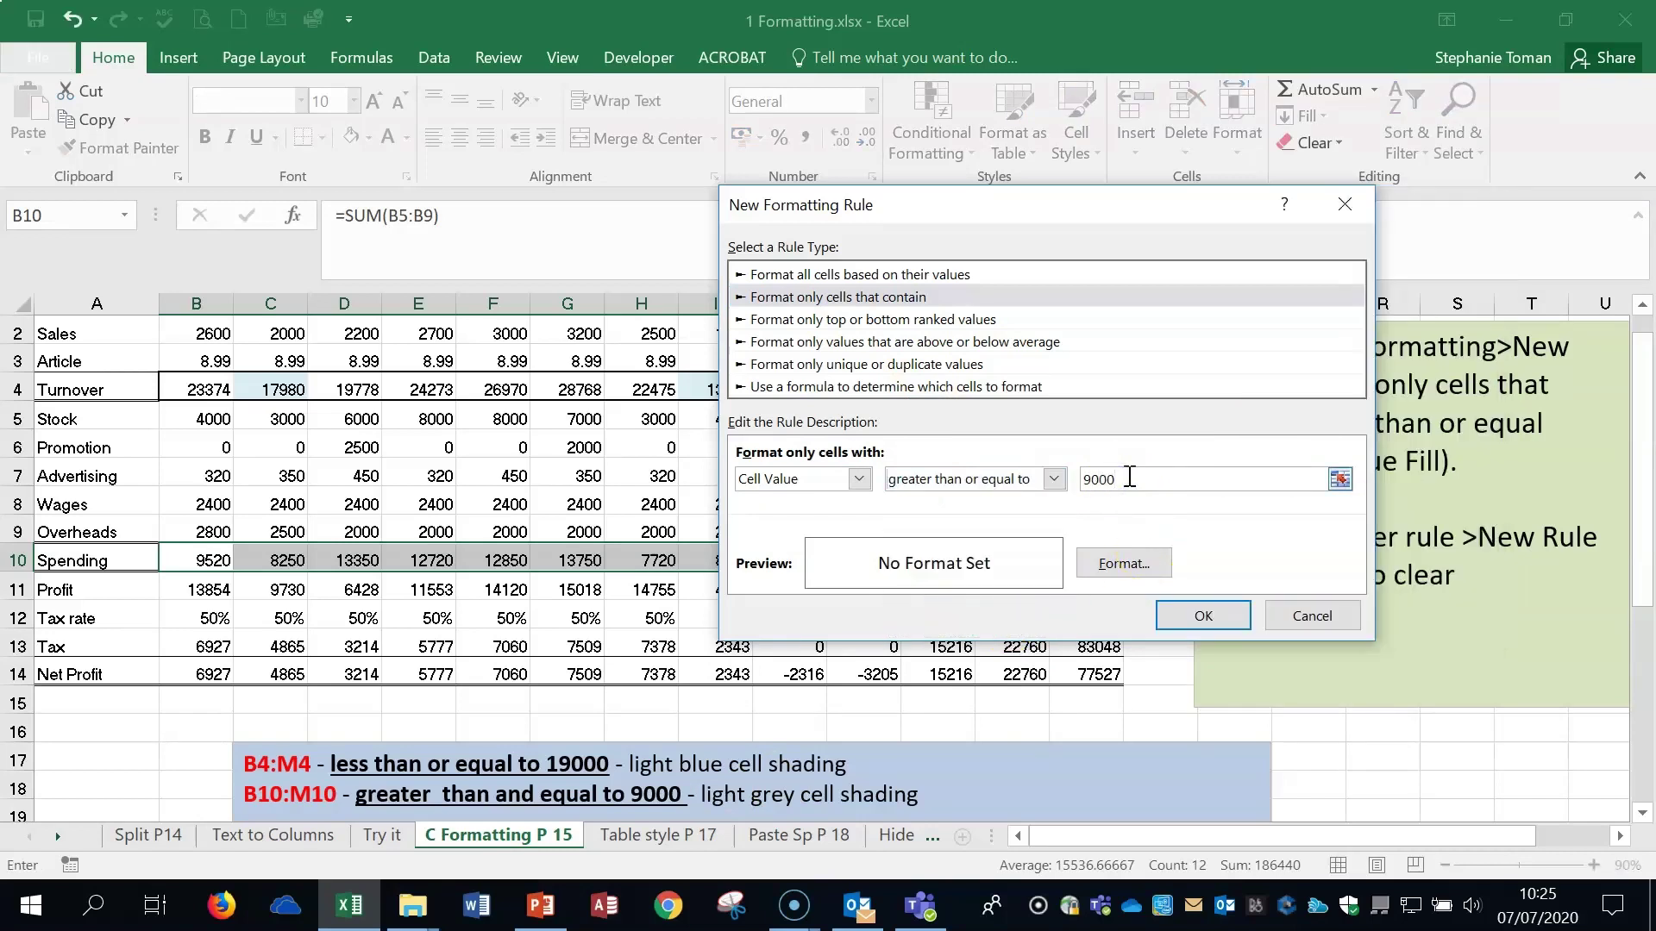
# - Give the Spending rule a light grey background fill and apply it to the selected cells
pyautogui.click(1128, 565)
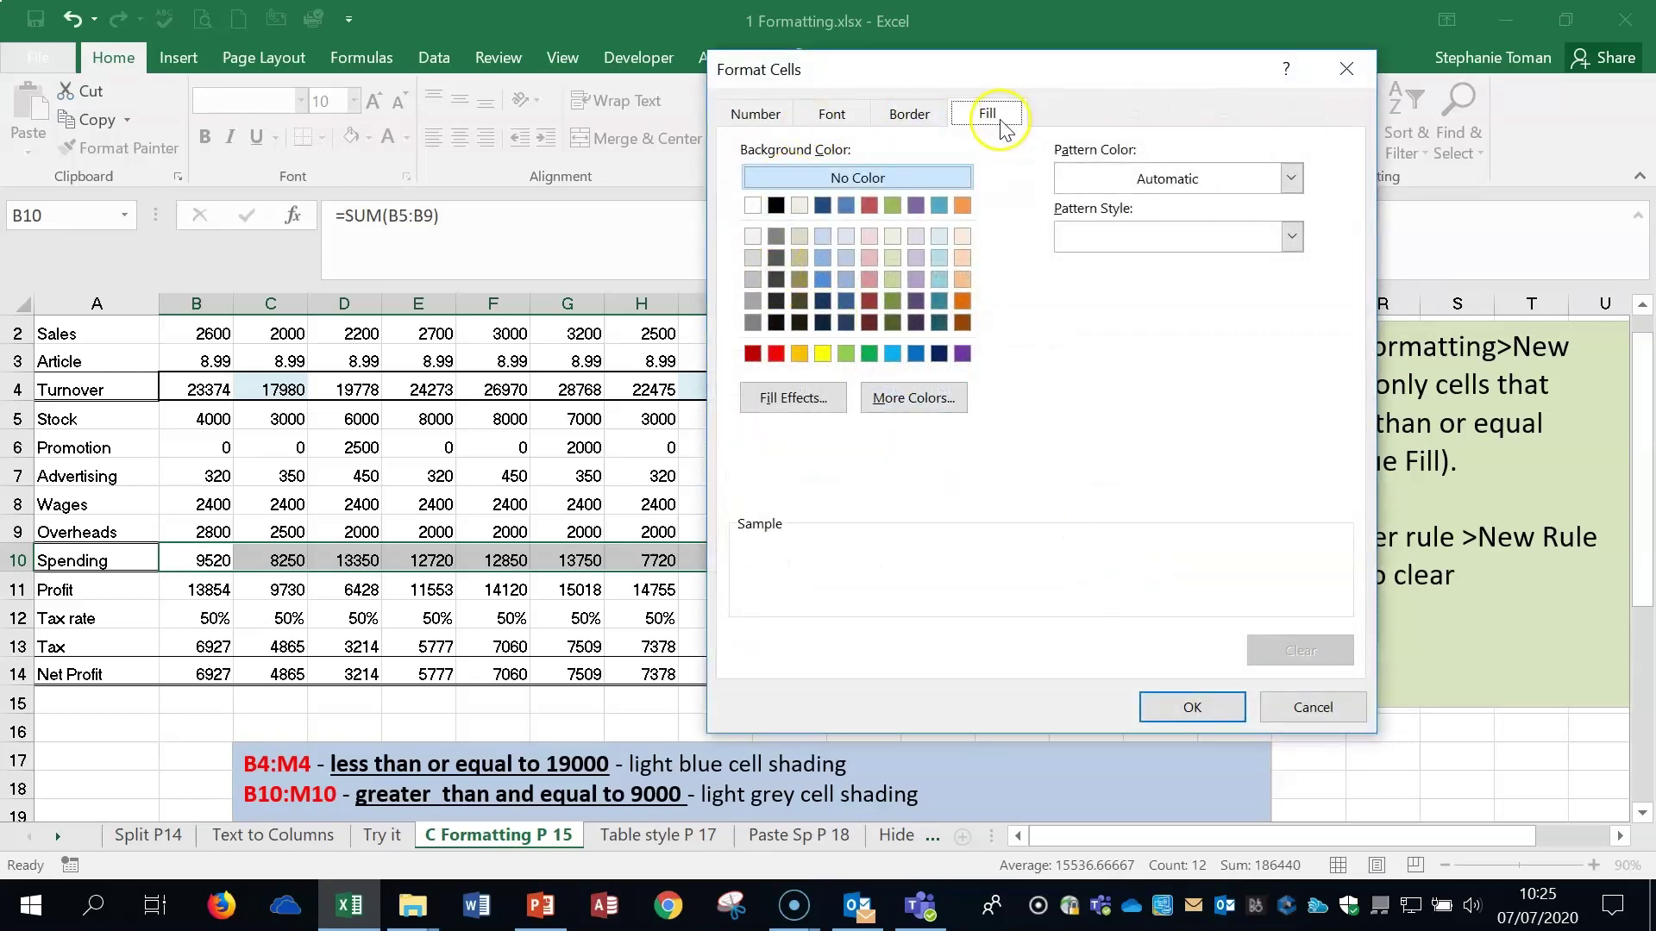
pyautogui.click(754, 257)
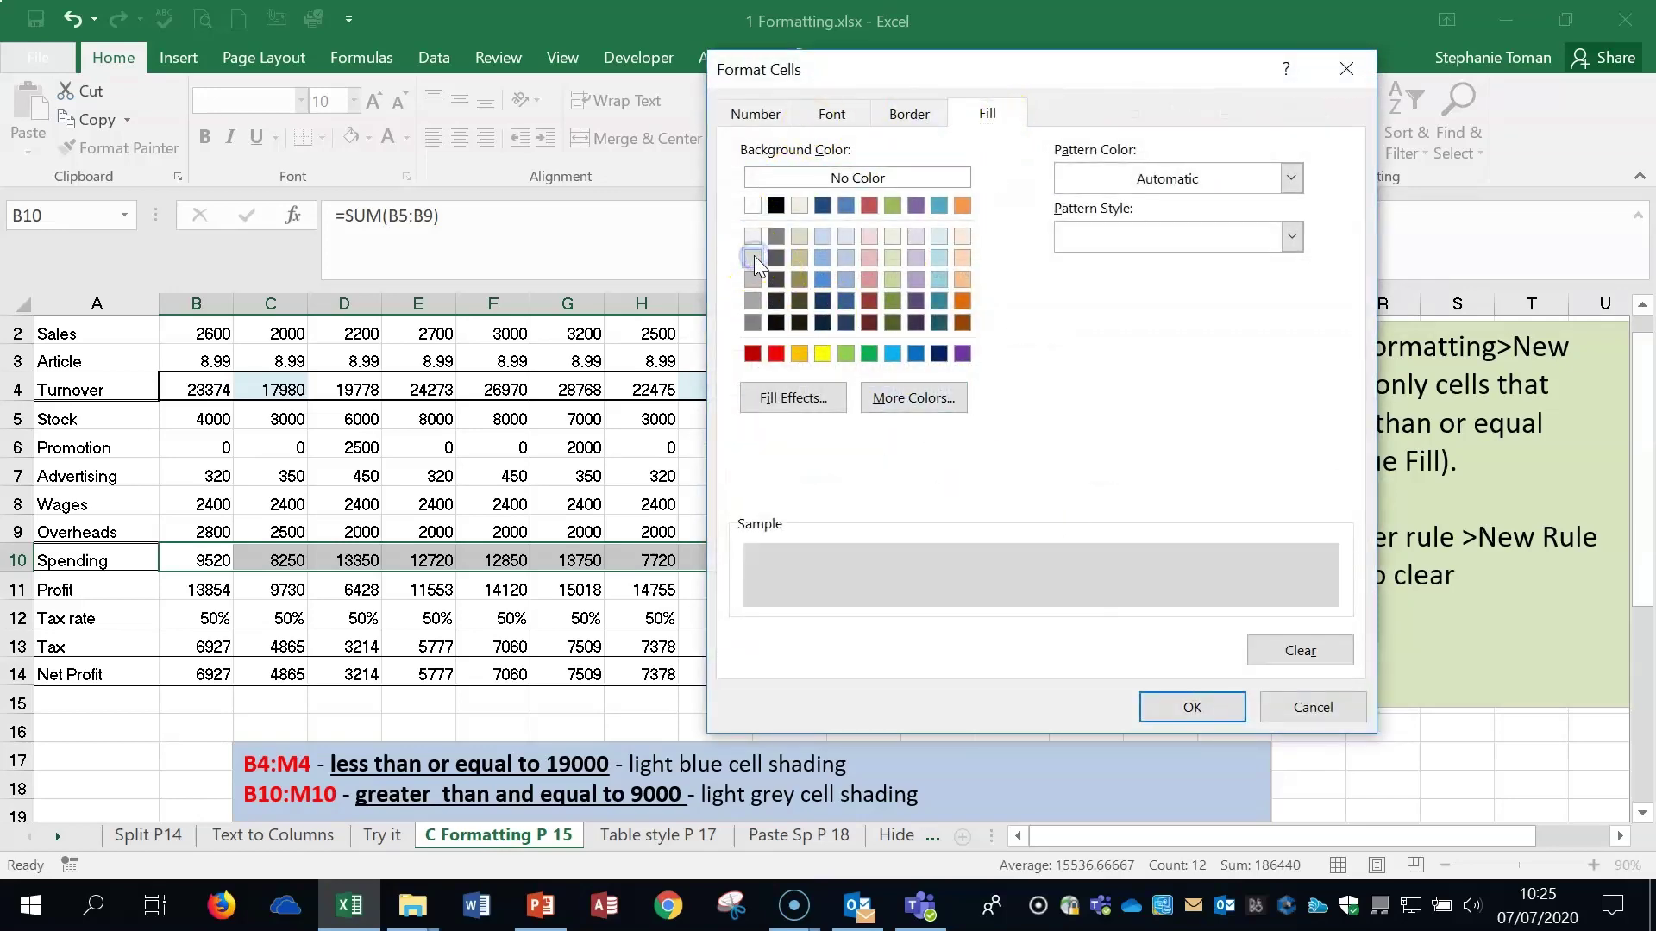
pyautogui.click(1191, 706)
pyautogui.click(1203, 616)
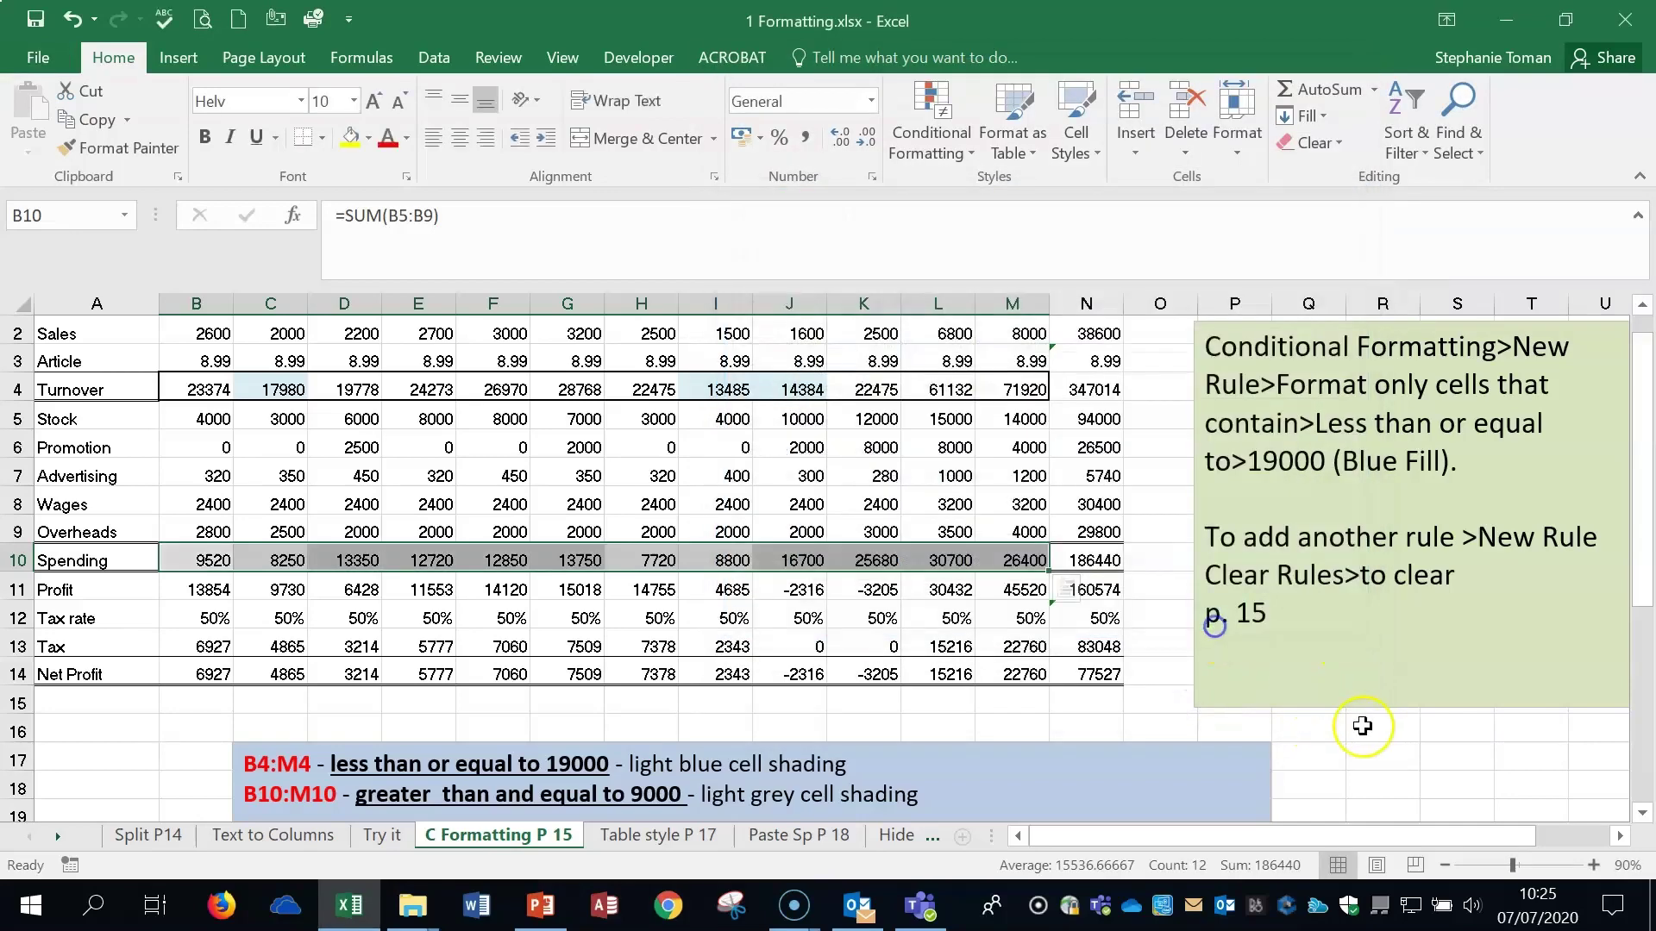
pyautogui.click(923, 664)
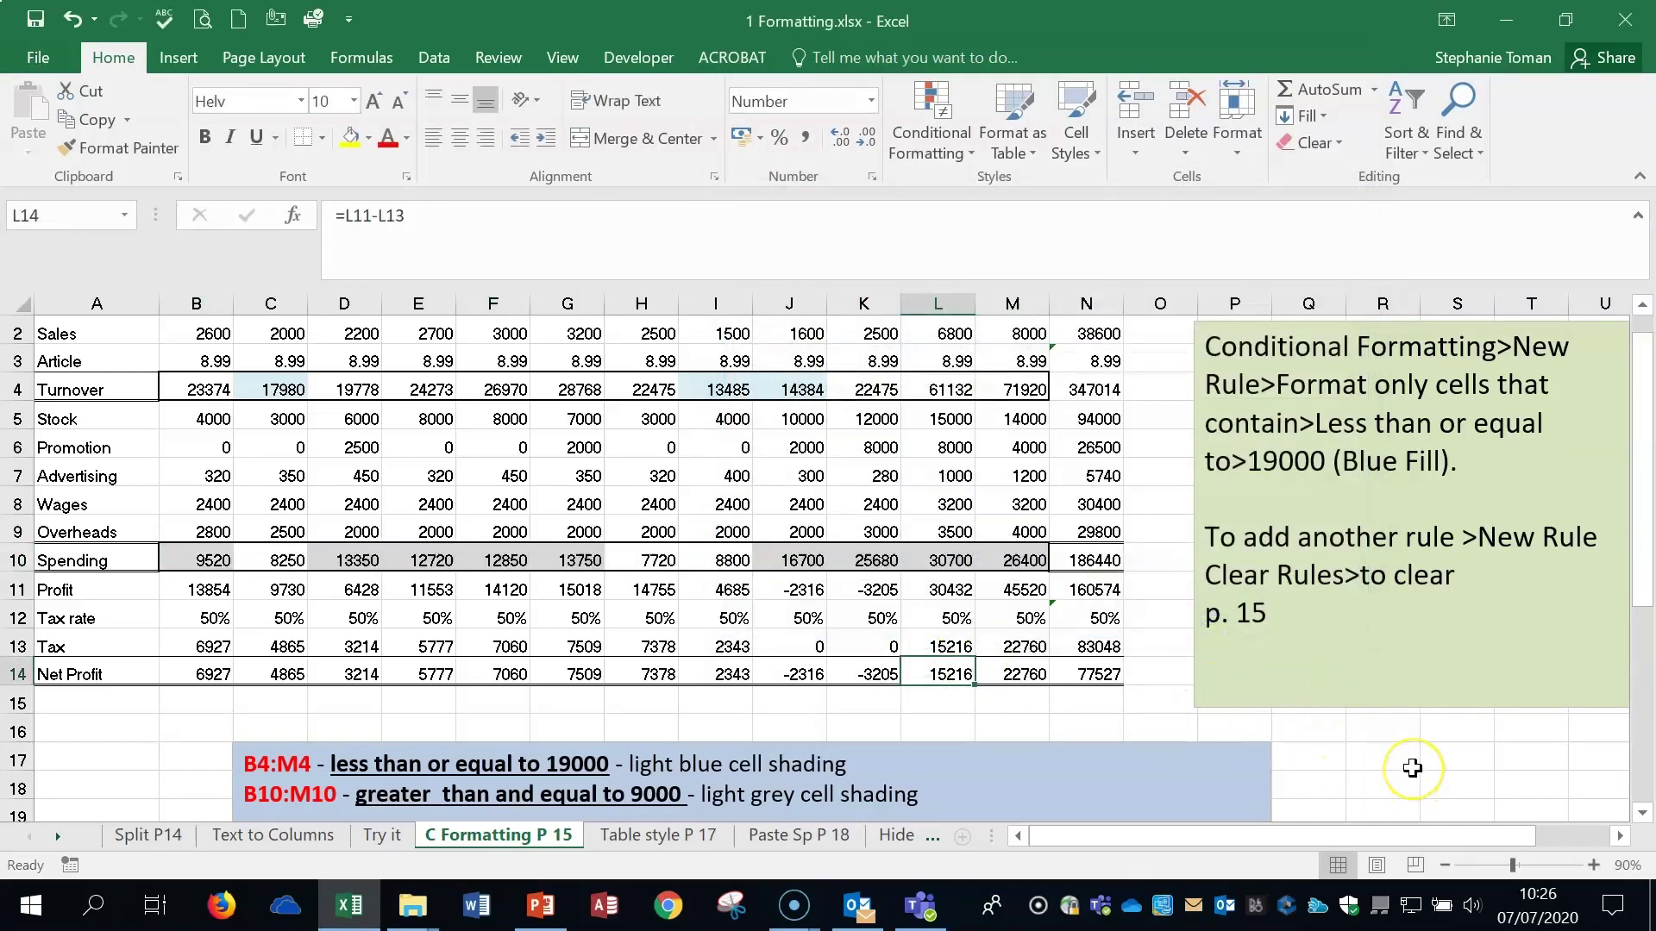
# - Read the remaining exercise instructions below the table, and clear the conditional formatting rules from cells B4:M10
pyautogui.scroll(-1, 1412, 767)
pyautogui.scroll(-1, 1411, 767)
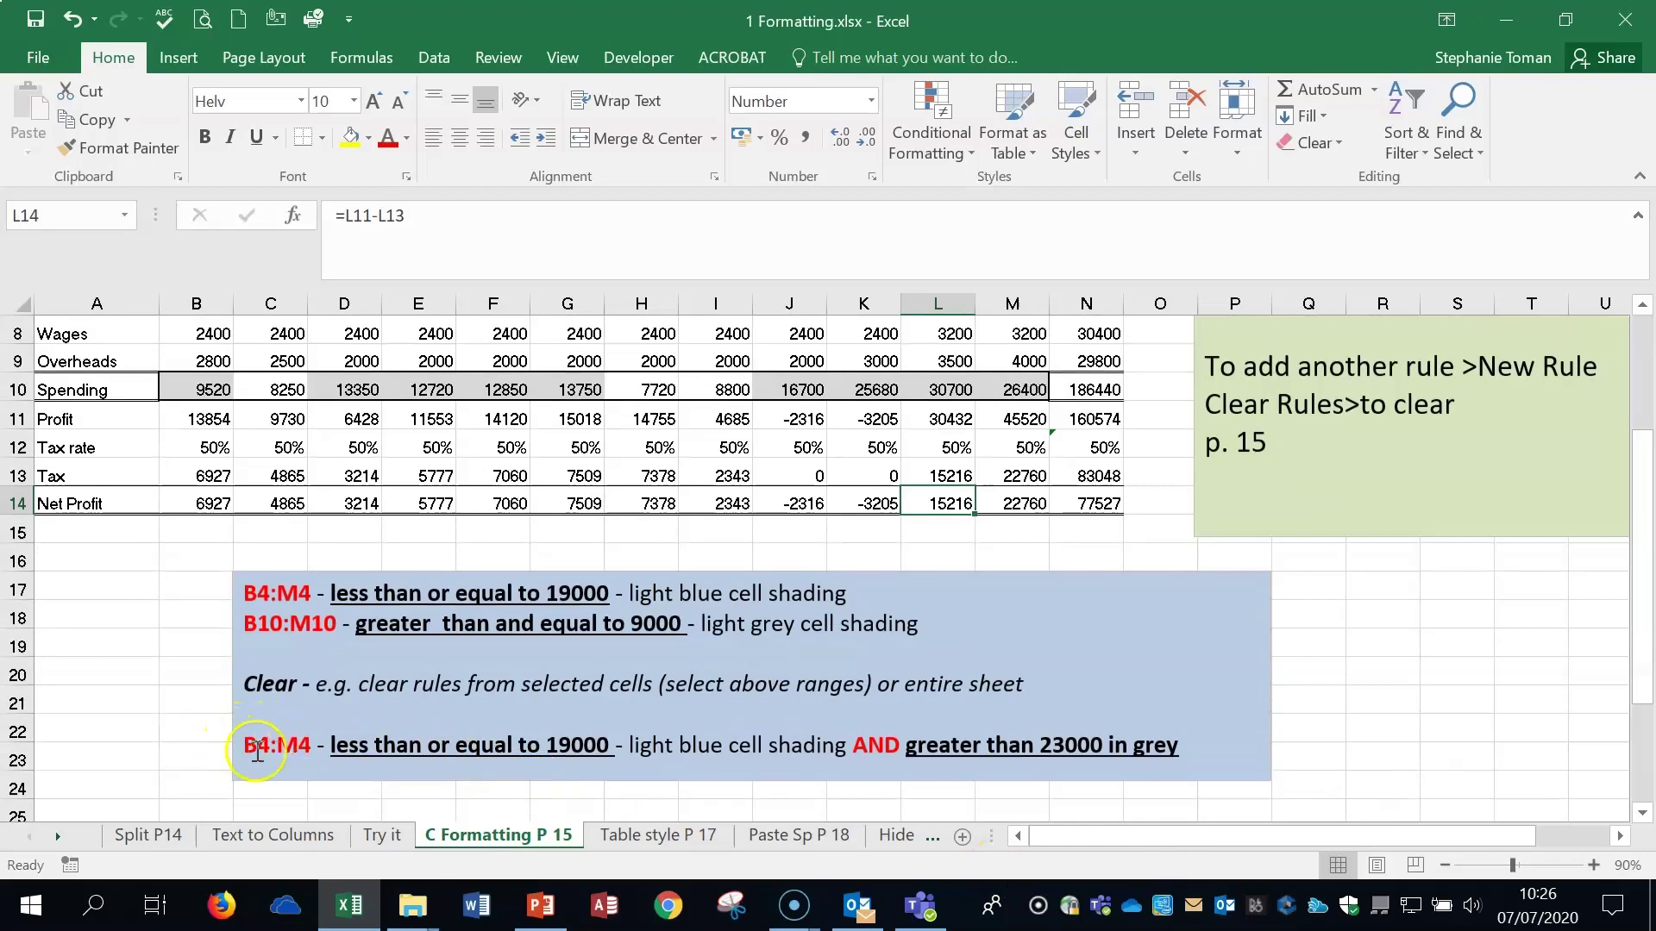
pyautogui.click(1423, 737)
pyautogui.scroll(2, 1423, 739)
pyautogui.moveTo(198, 389); pyautogui.dragTo(1019, 554)
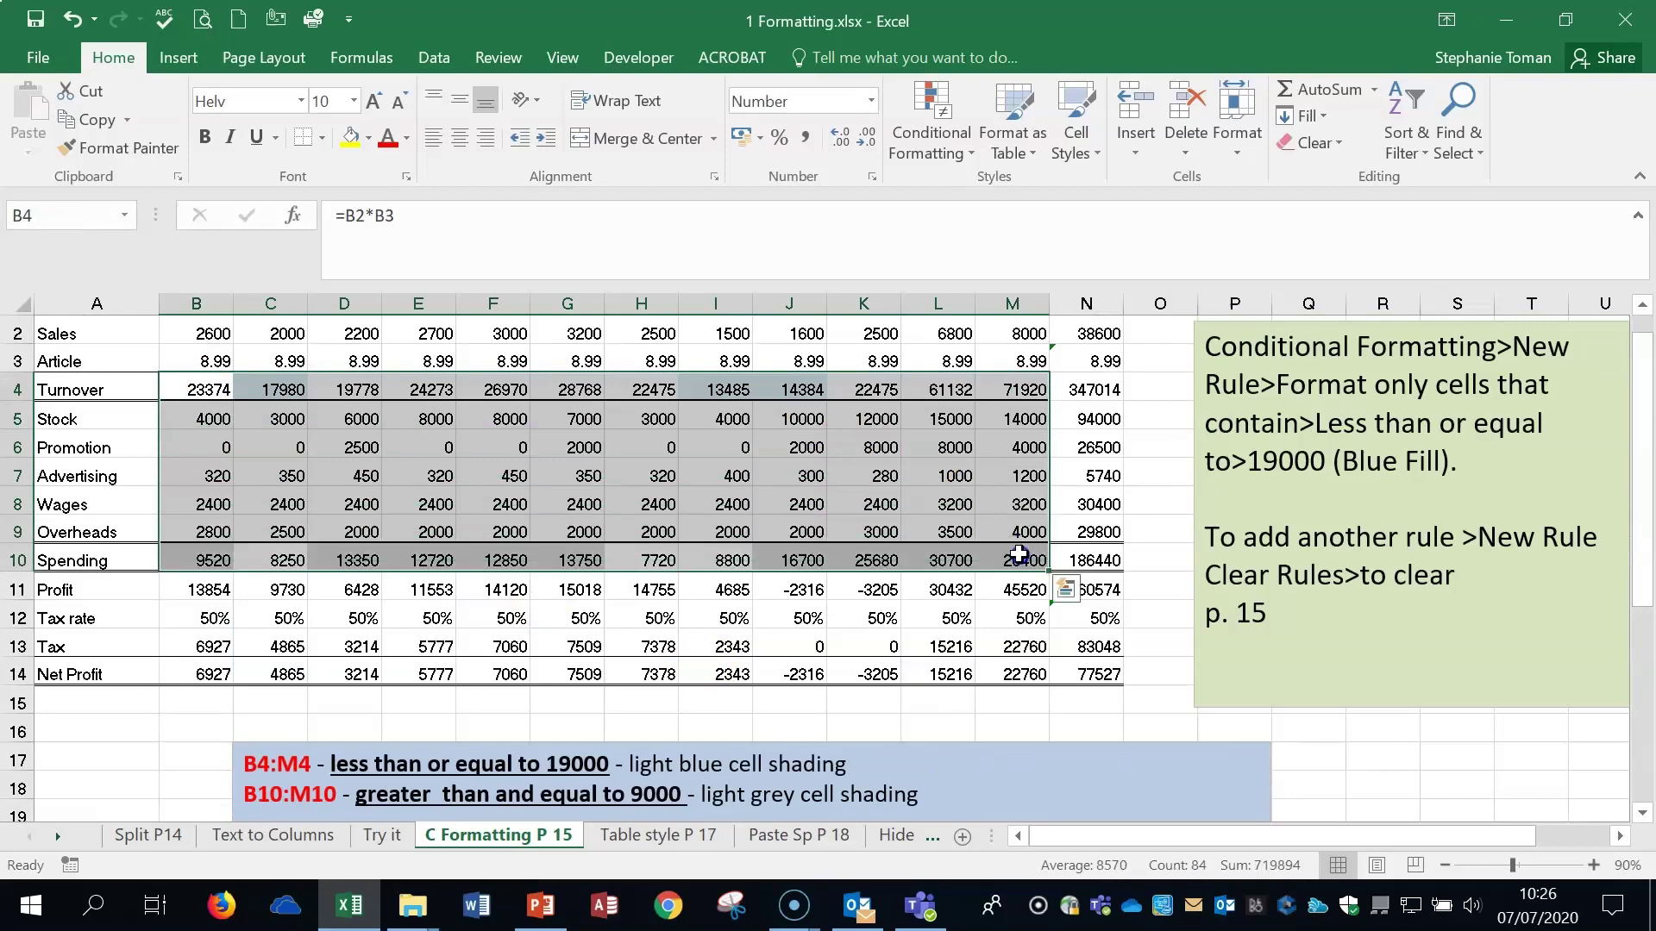
pyautogui.click(966, 147)
pyautogui.moveTo(992, 483)
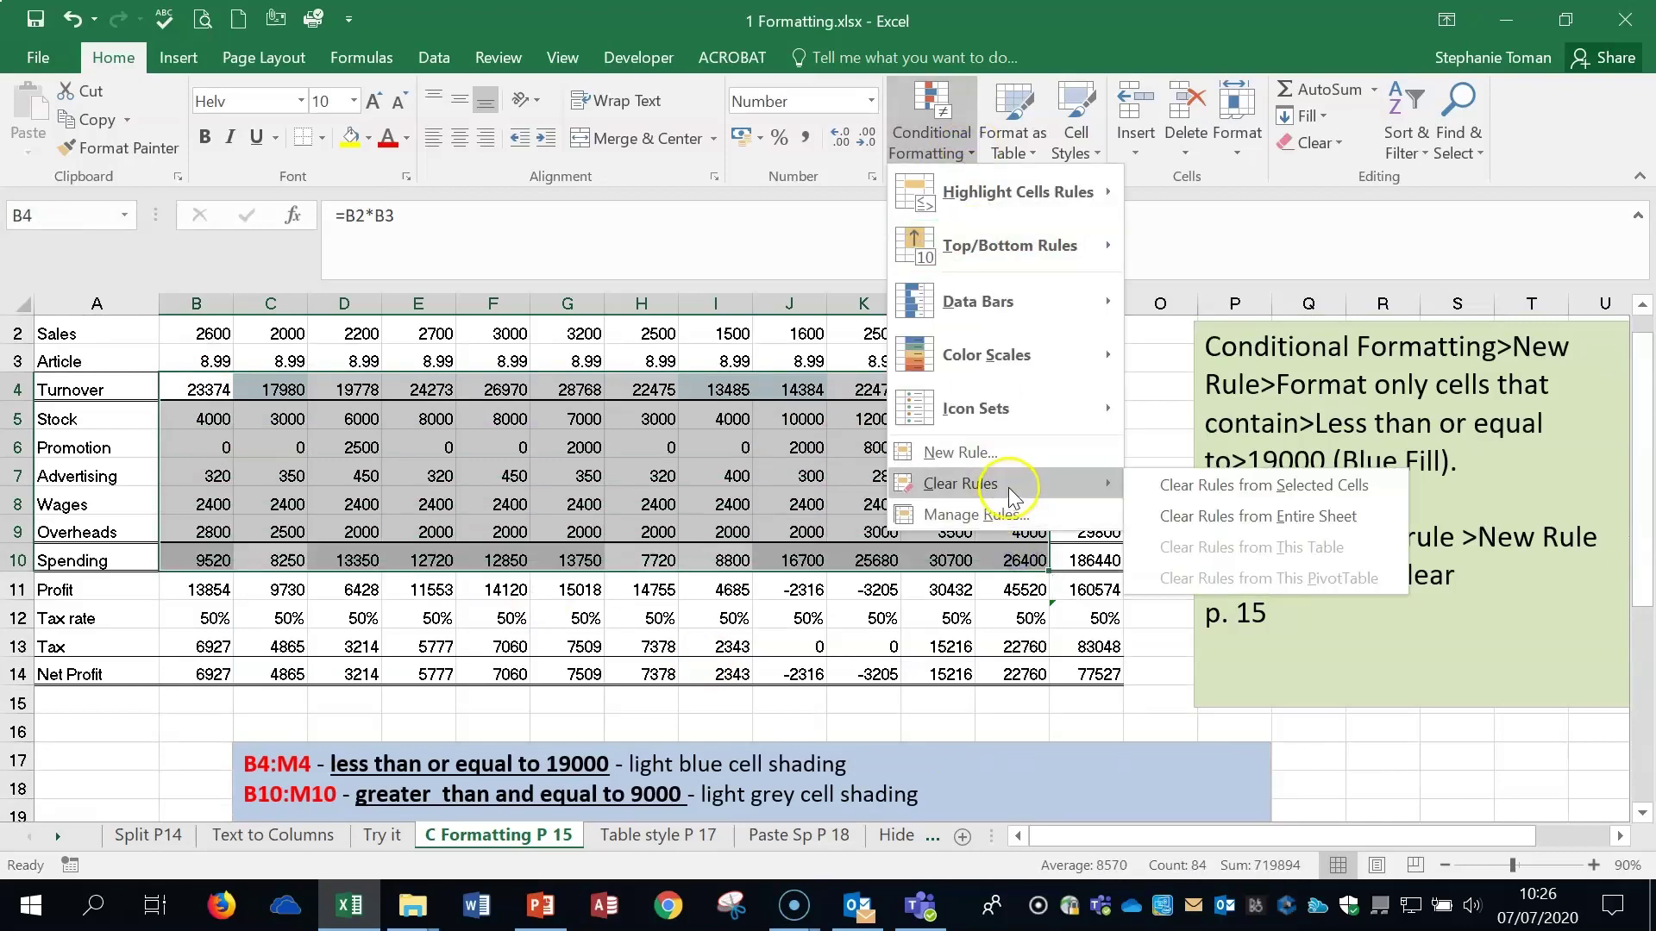
pyautogui.click(1299, 486)
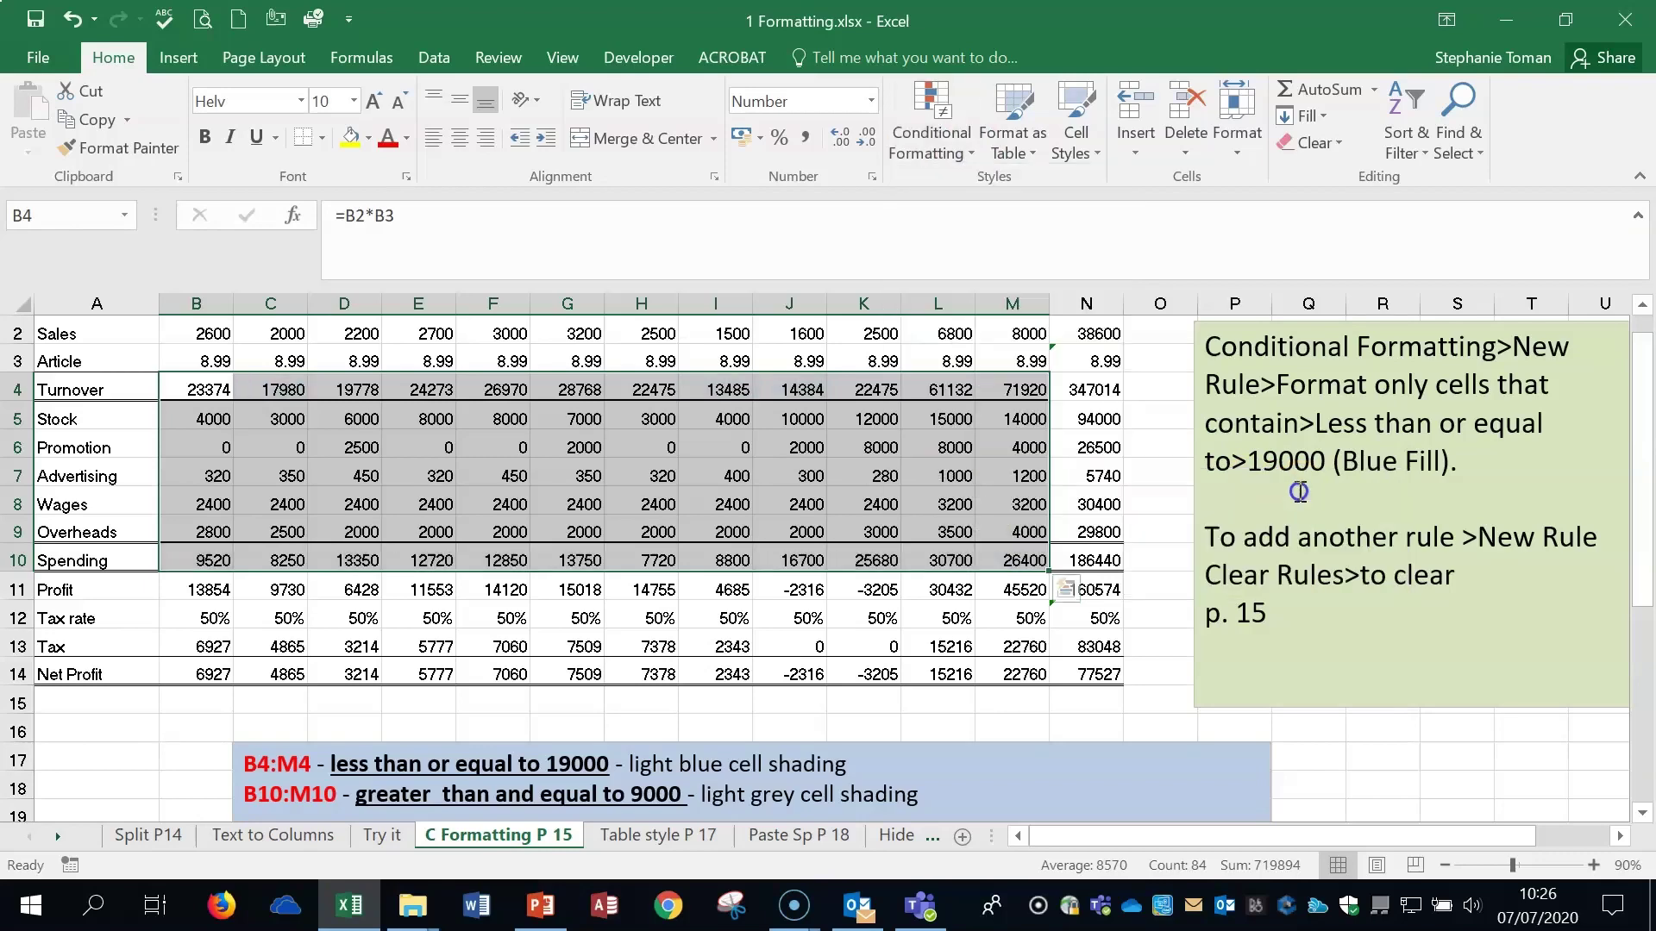
pyautogui.click(1083, 552)
pyautogui.click(966, 450)
pyautogui.click(970, 483)
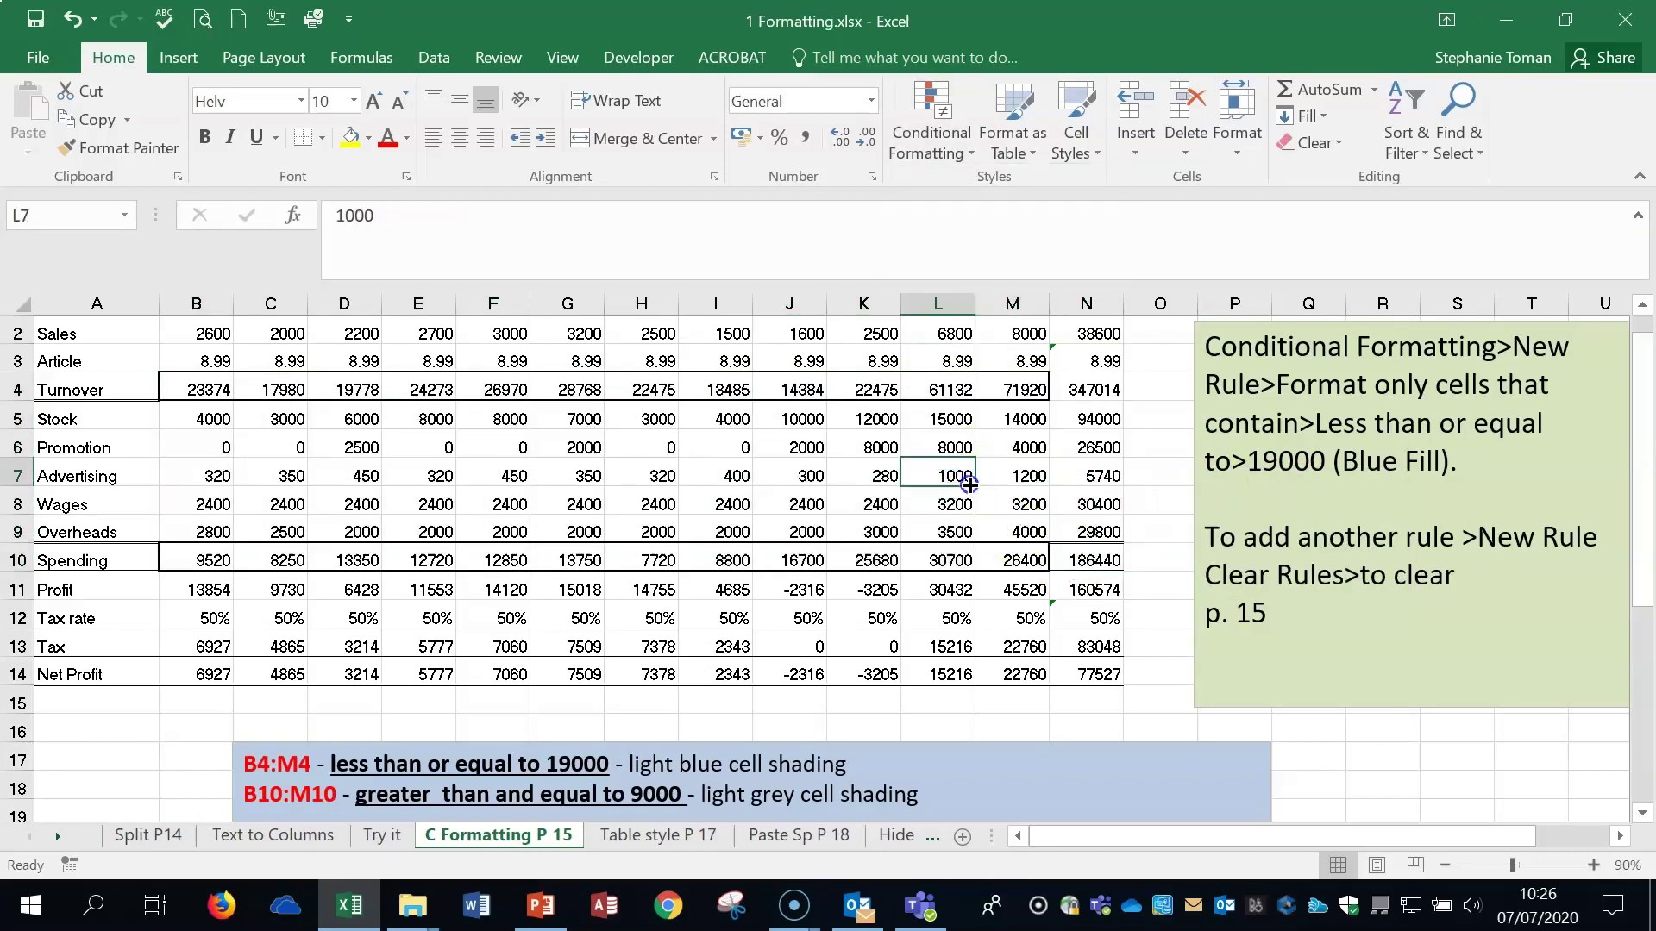
# - Move the blue instructions text box up over the lower table rows, keeping the Turnover row uncovered
pyautogui.scroll(-1, 970, 485)
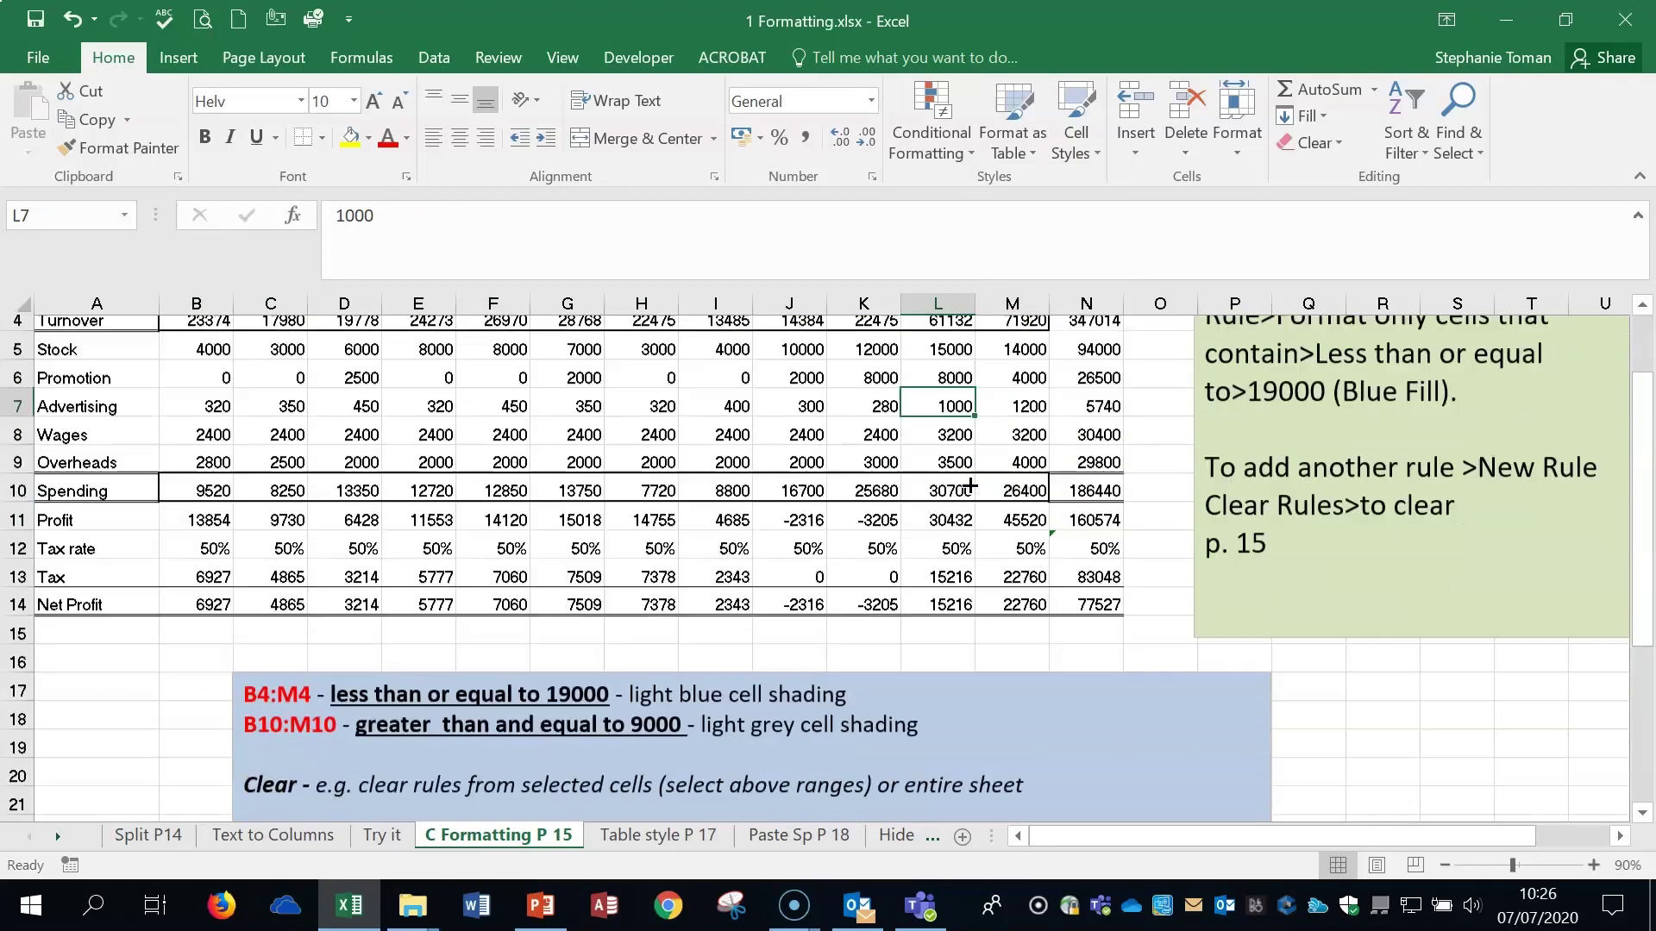
pyautogui.scroll(-1, 970, 486)
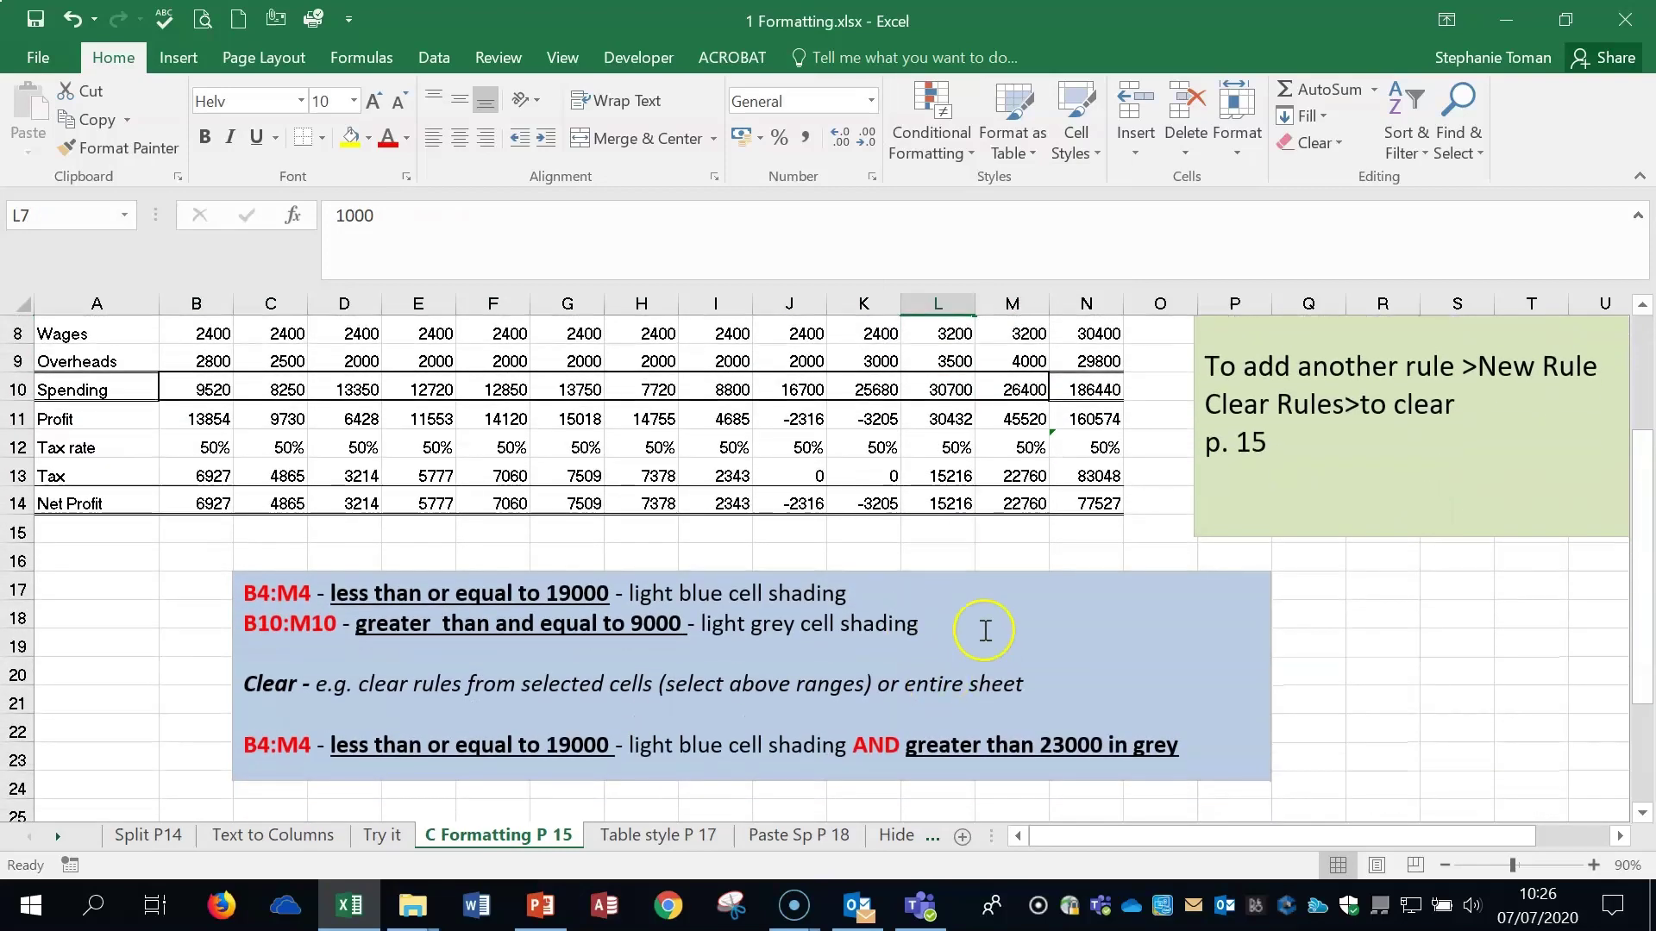
pyautogui.click(949, 576)
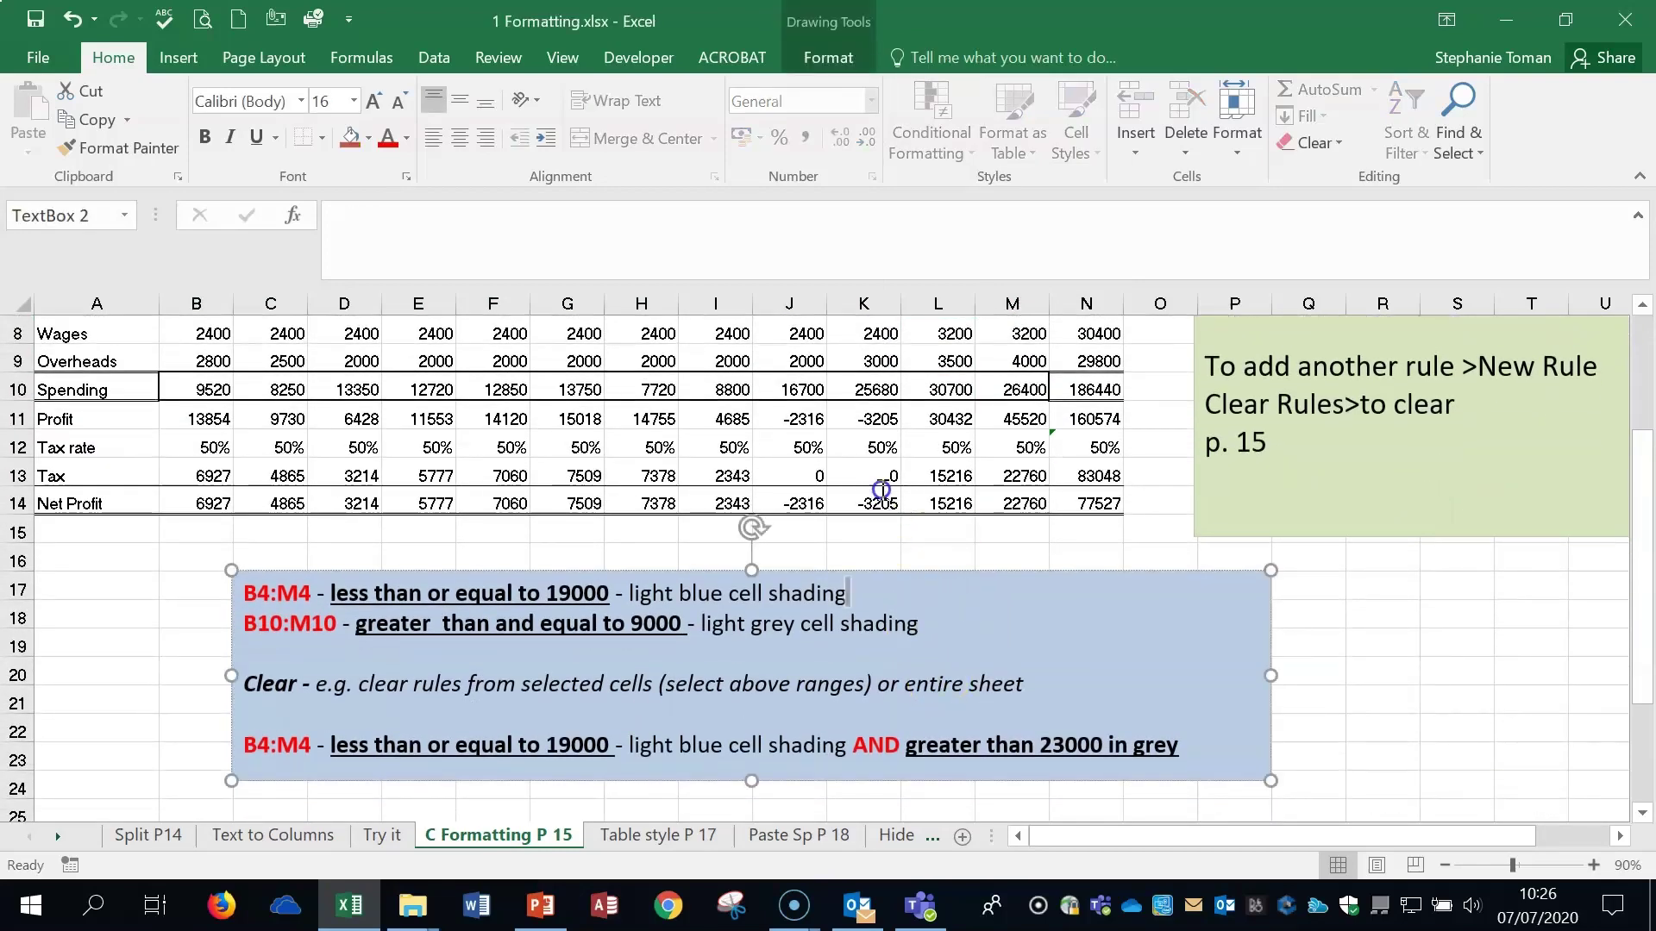
pyautogui.hotkey('ctrl', 'shift', 'Left')
pyautogui.moveTo(1044, 570)
pyautogui.mouseDown()
pyautogui.moveTo(1044, 343)
pyautogui.moveTo(954, 349)
pyautogui.mouseUp()
pyautogui.scroll(2, 1157, 636)
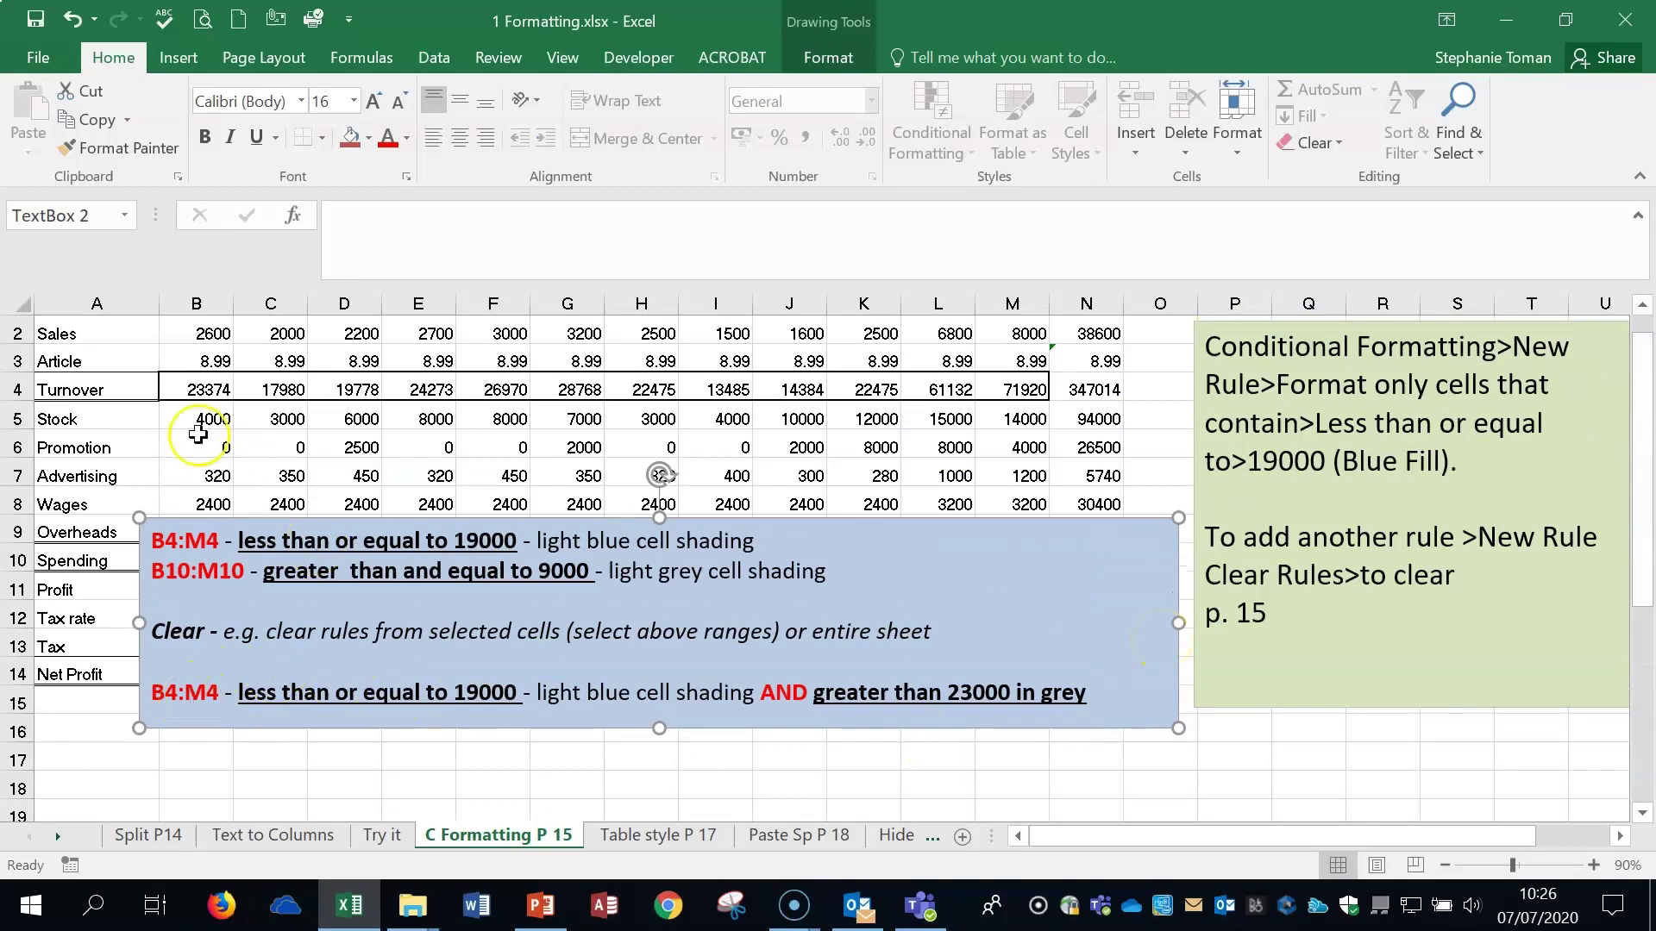
# - Create a Format only cells that contain rule for Turnover cells B4:M4 with cell value less than or equal to 19000
pyautogui.moveTo(196, 386); pyautogui.dragTo(1031, 383)
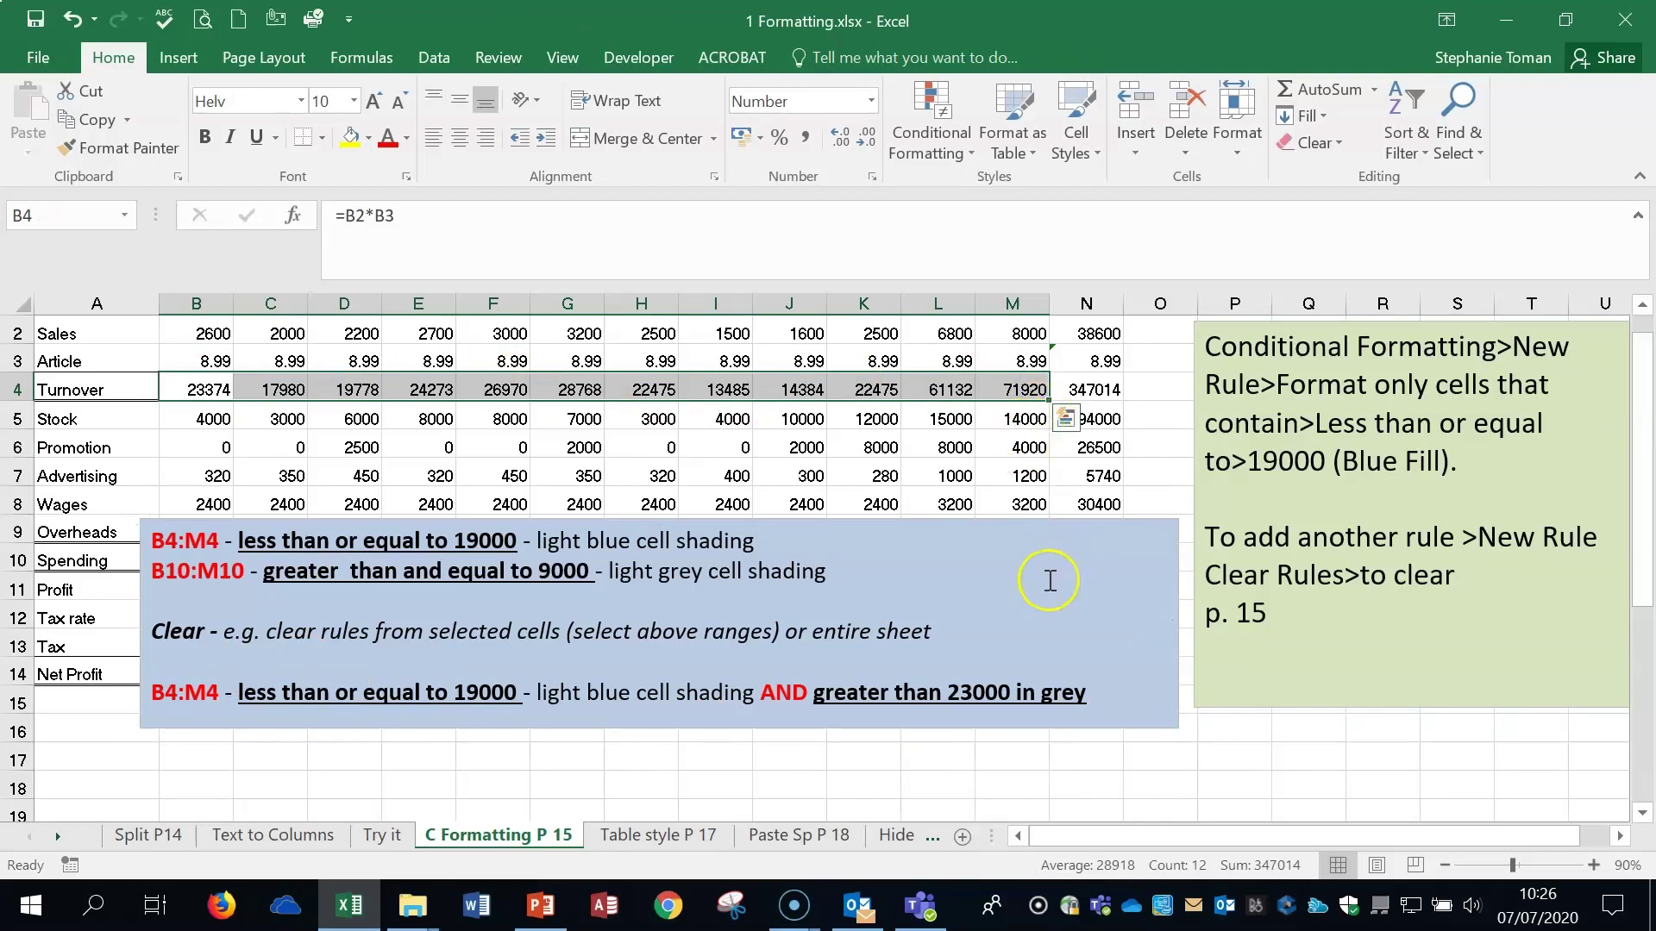
pyautogui.click(964, 151)
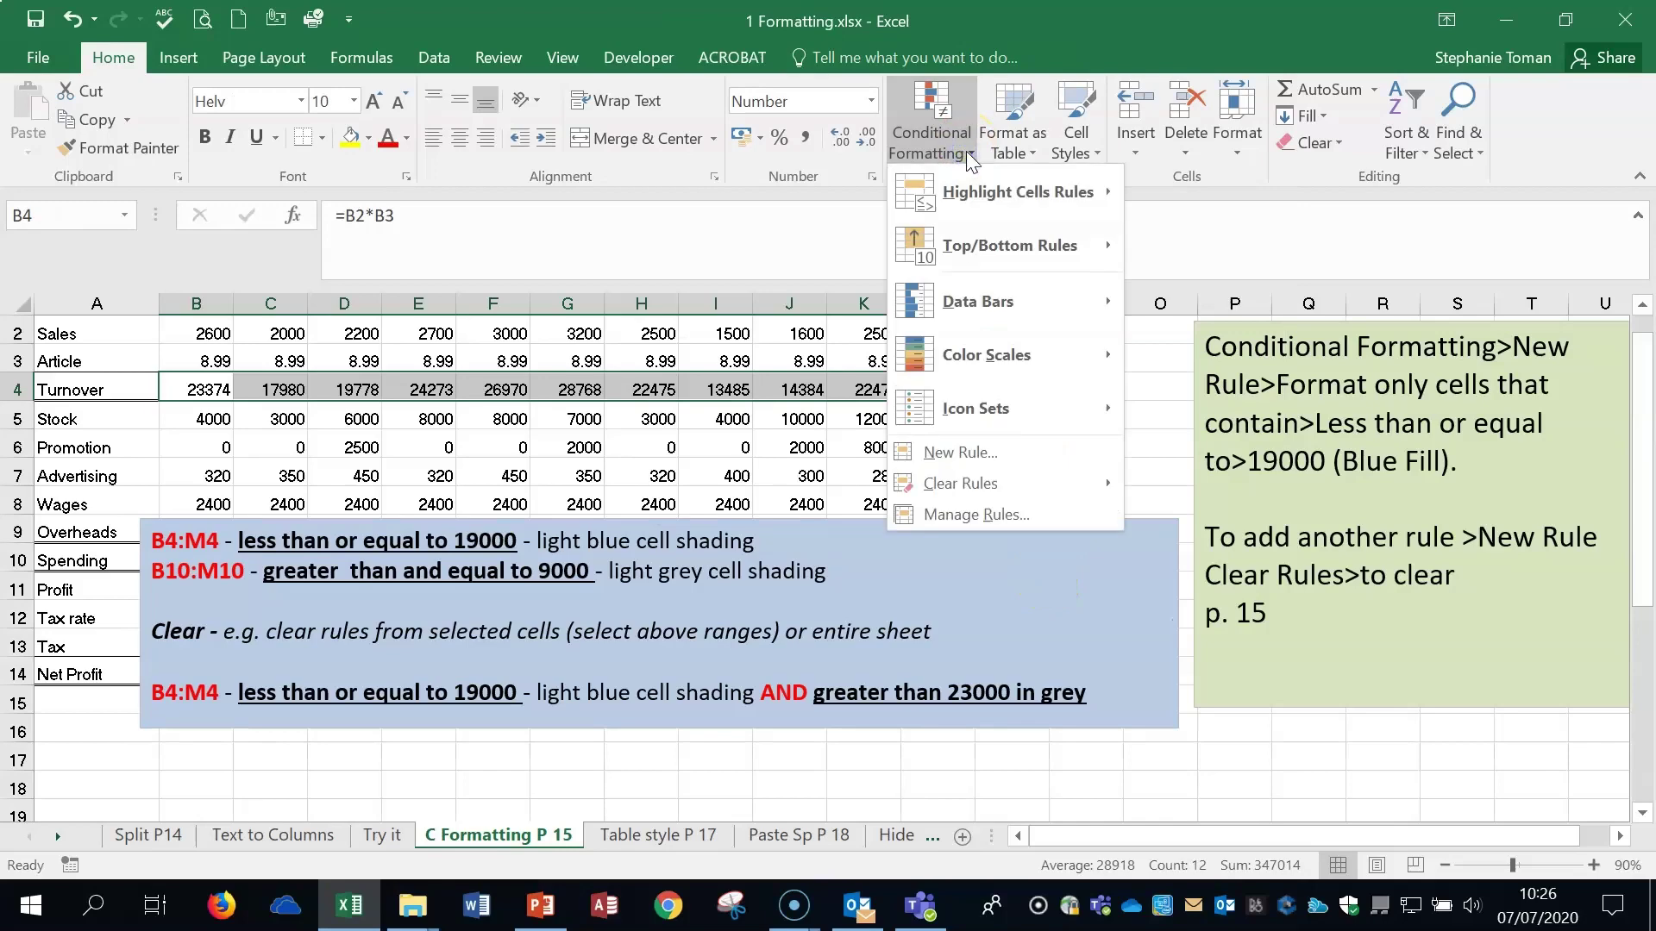
pyautogui.click(1014, 466)
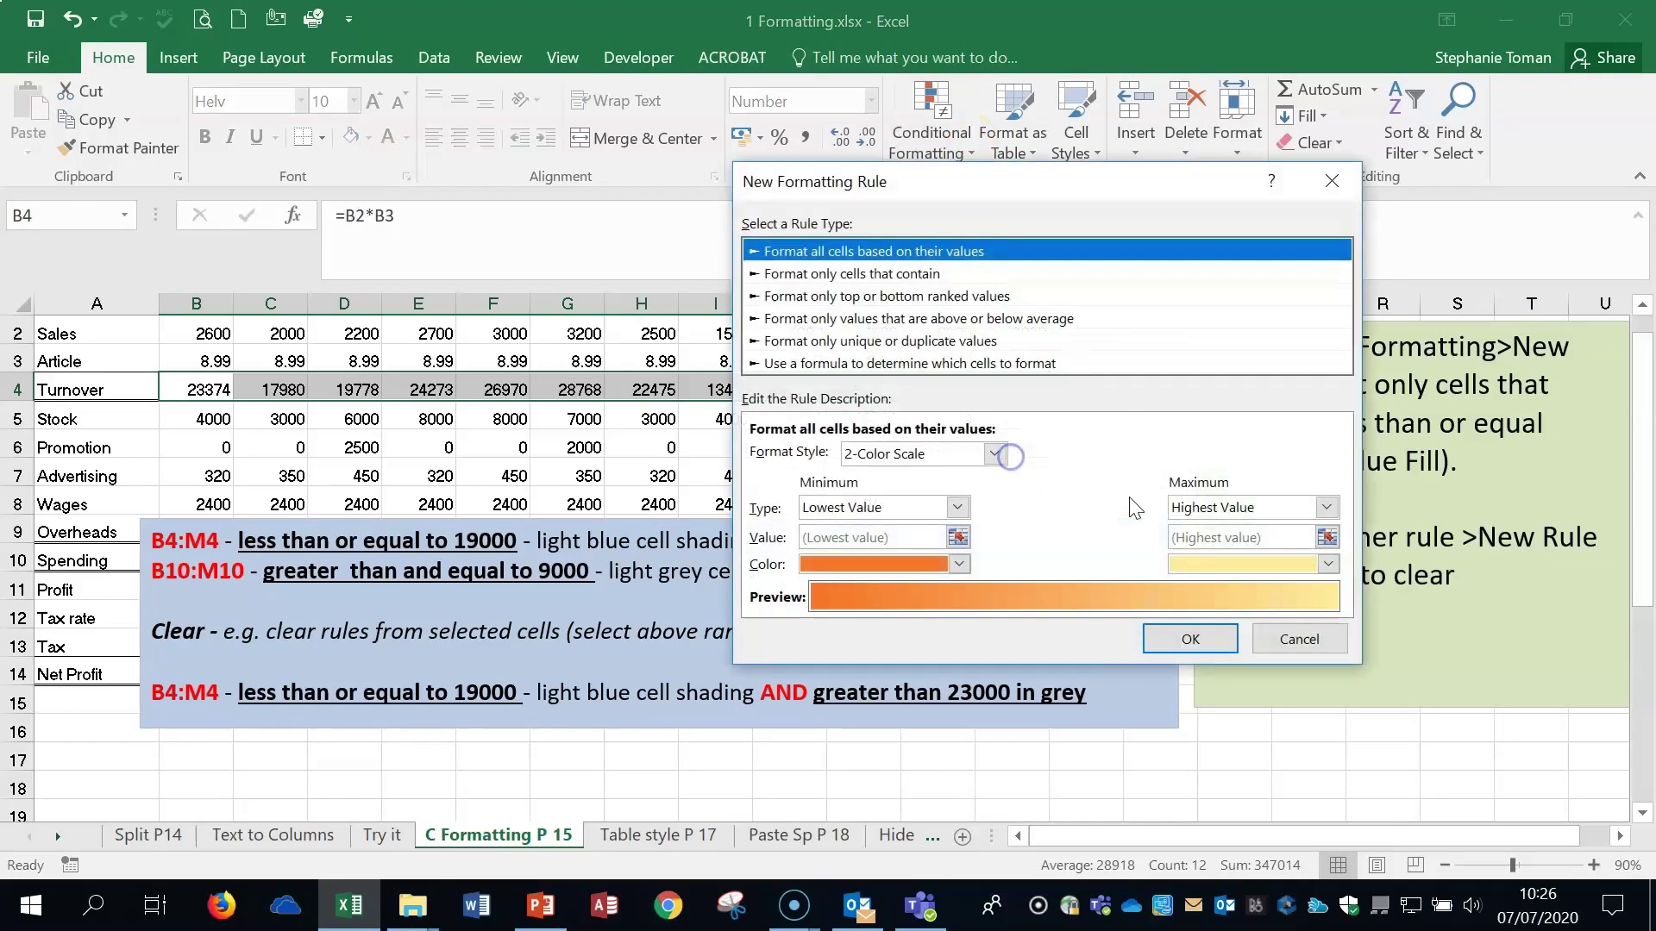
pyautogui.moveTo(1013, 181); pyautogui.dragTo(1205, 107)
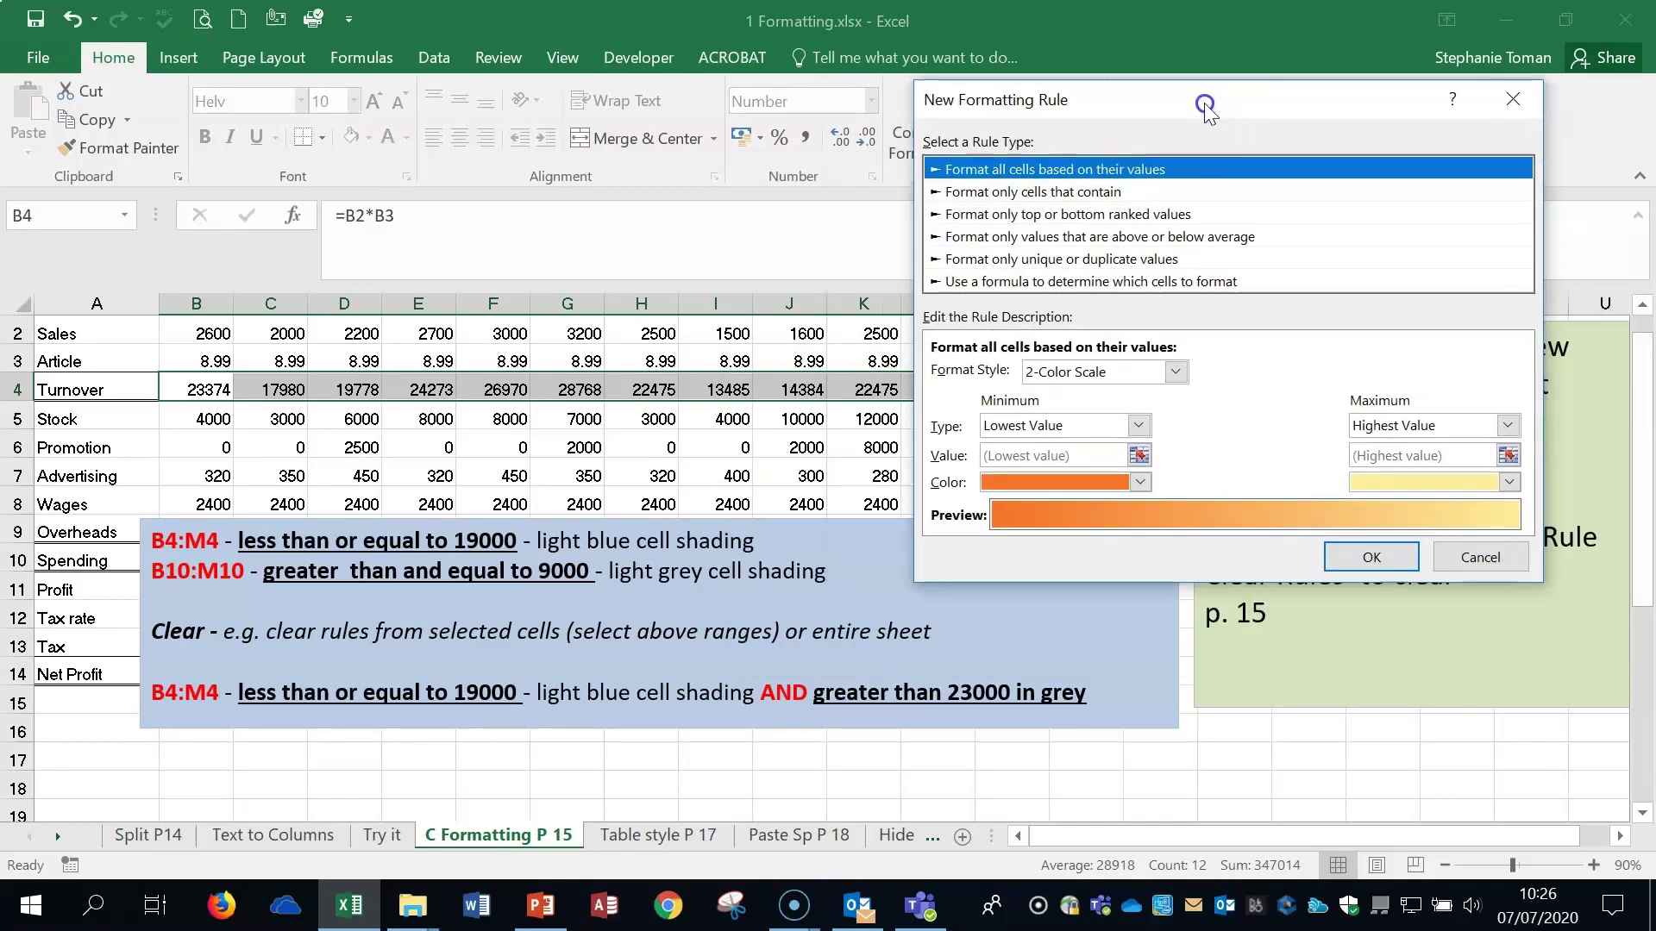
pyautogui.click(1073, 191)
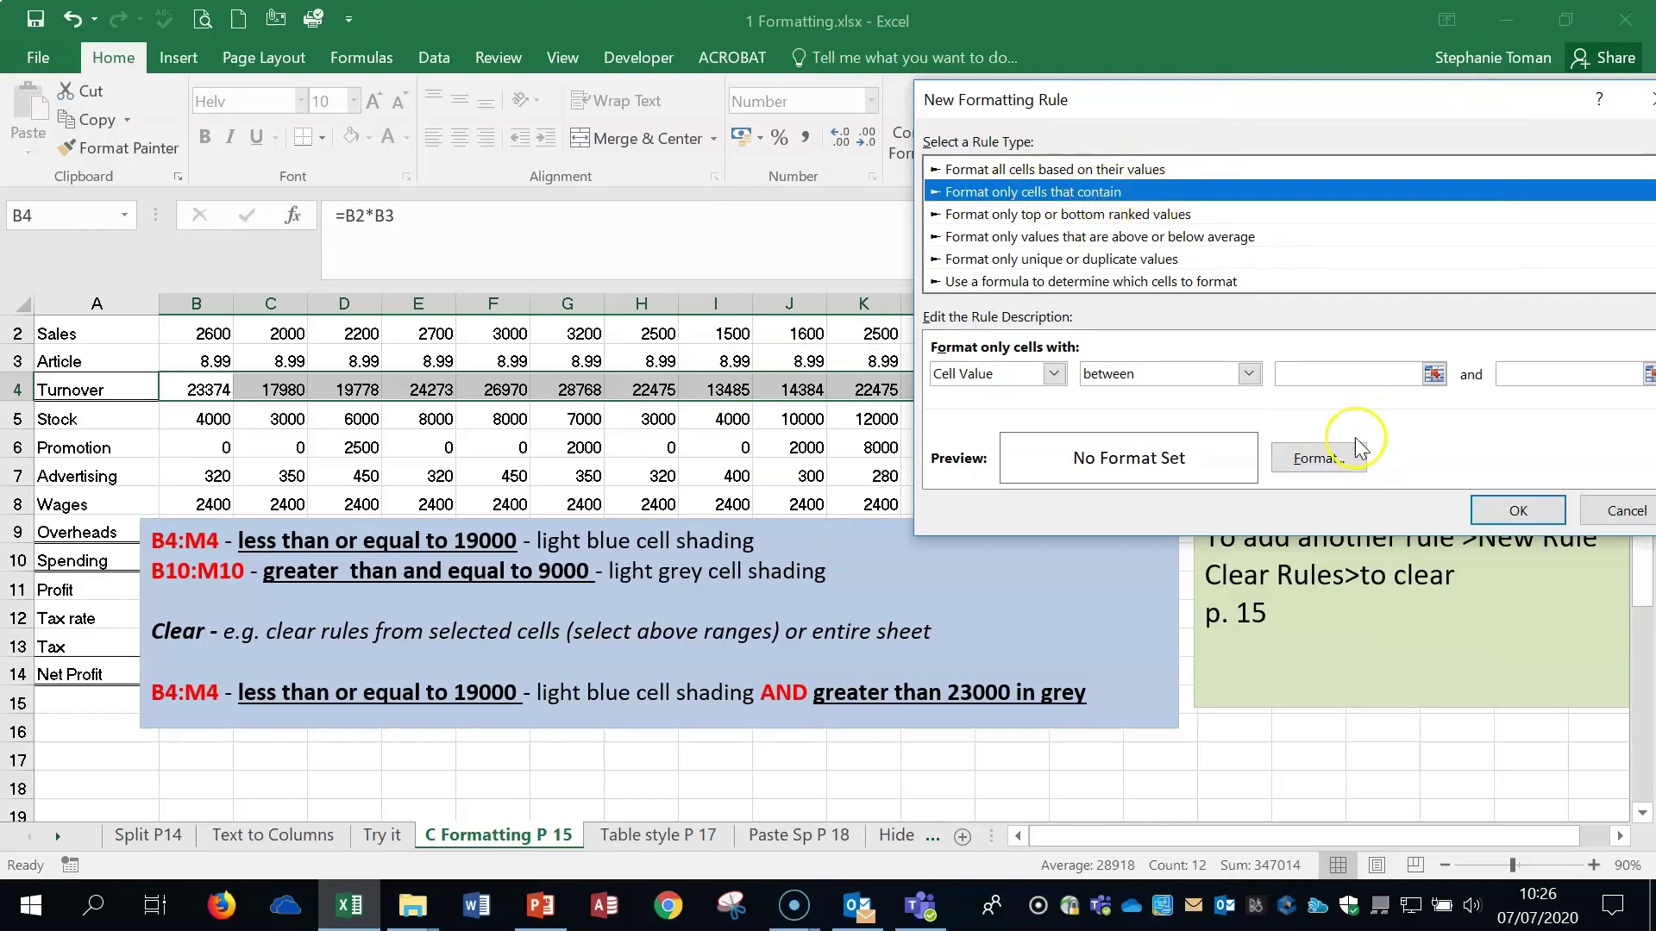
pyautogui.click(1249, 375)
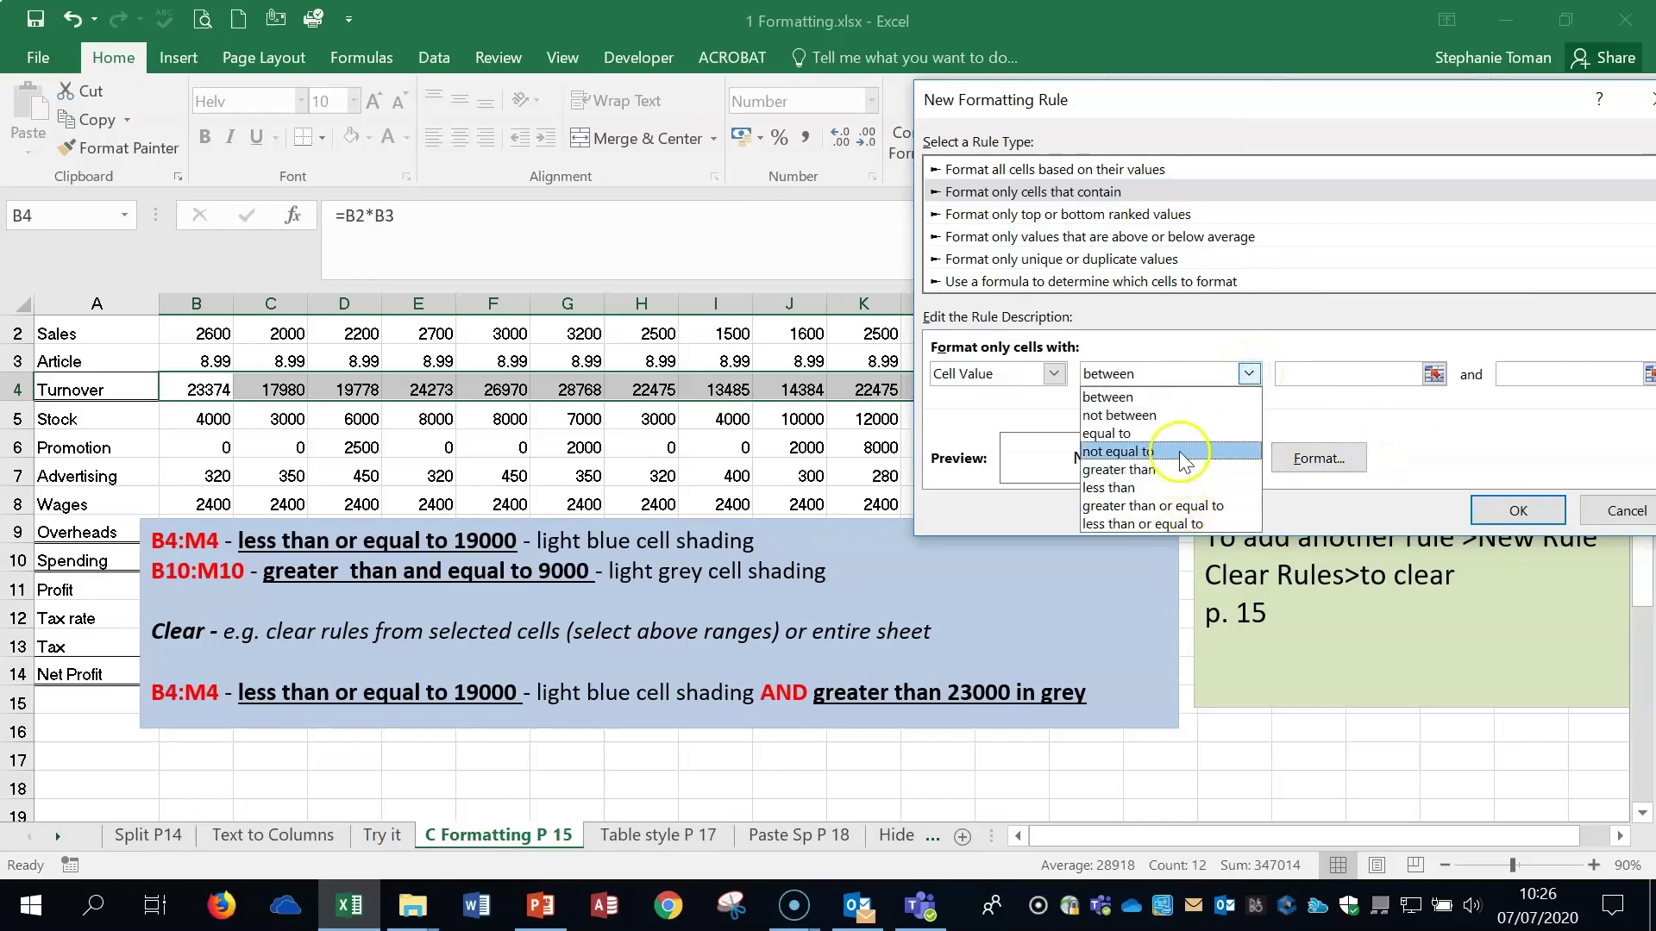
pyautogui.click(1176, 526)
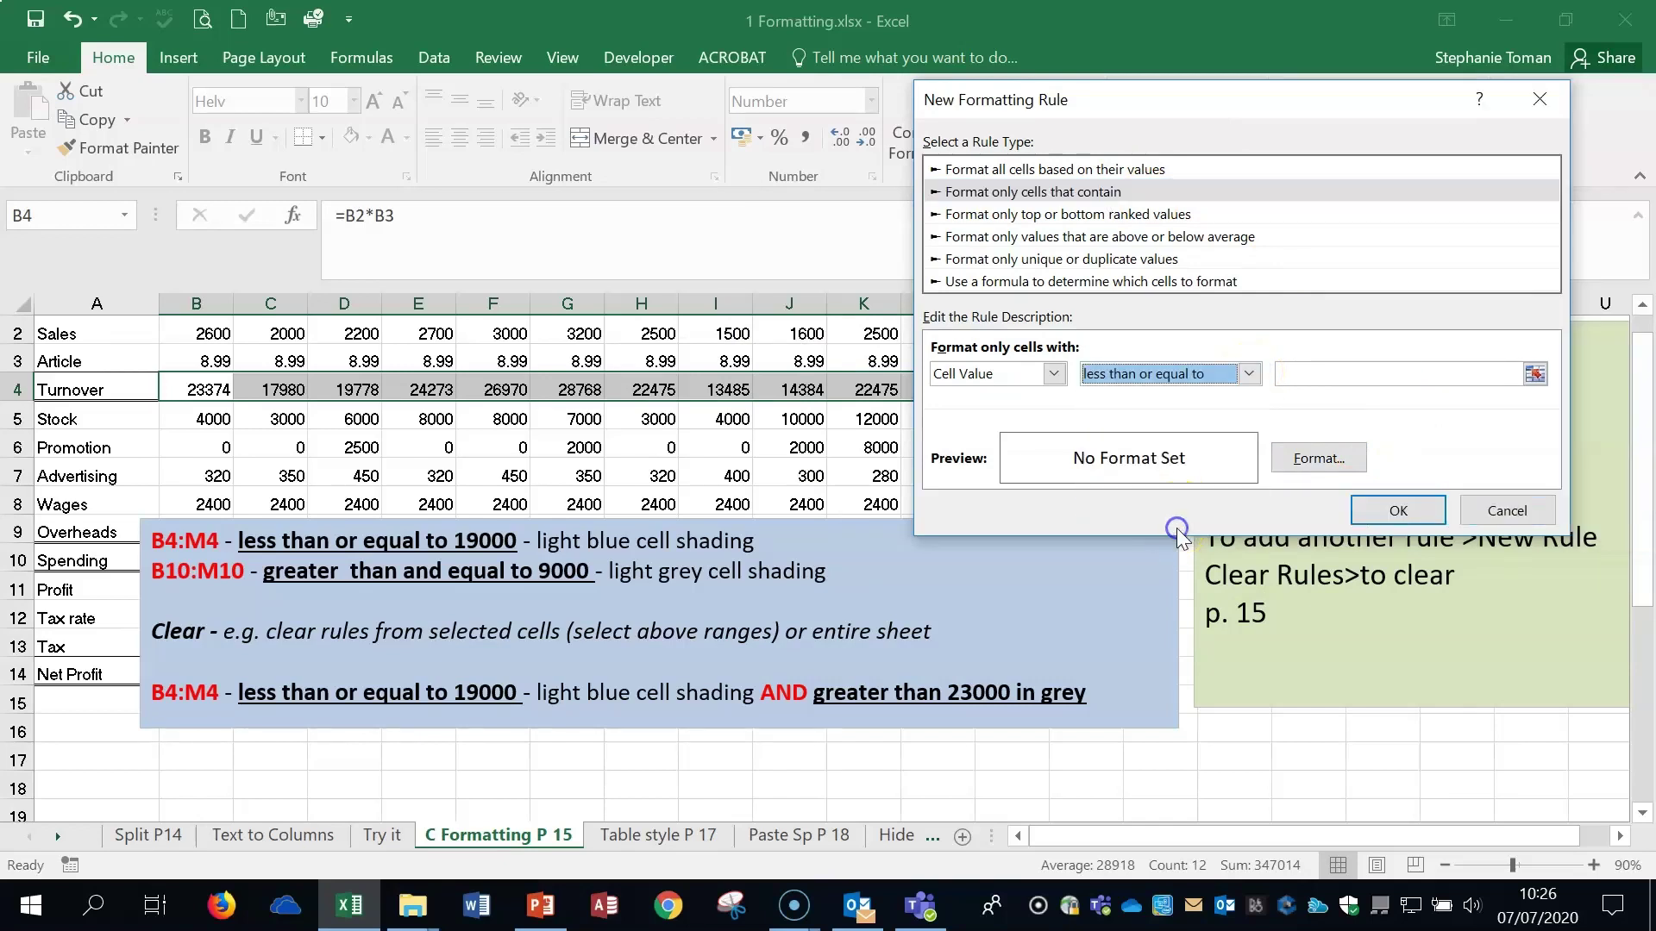
pyautogui.click(1293, 374)
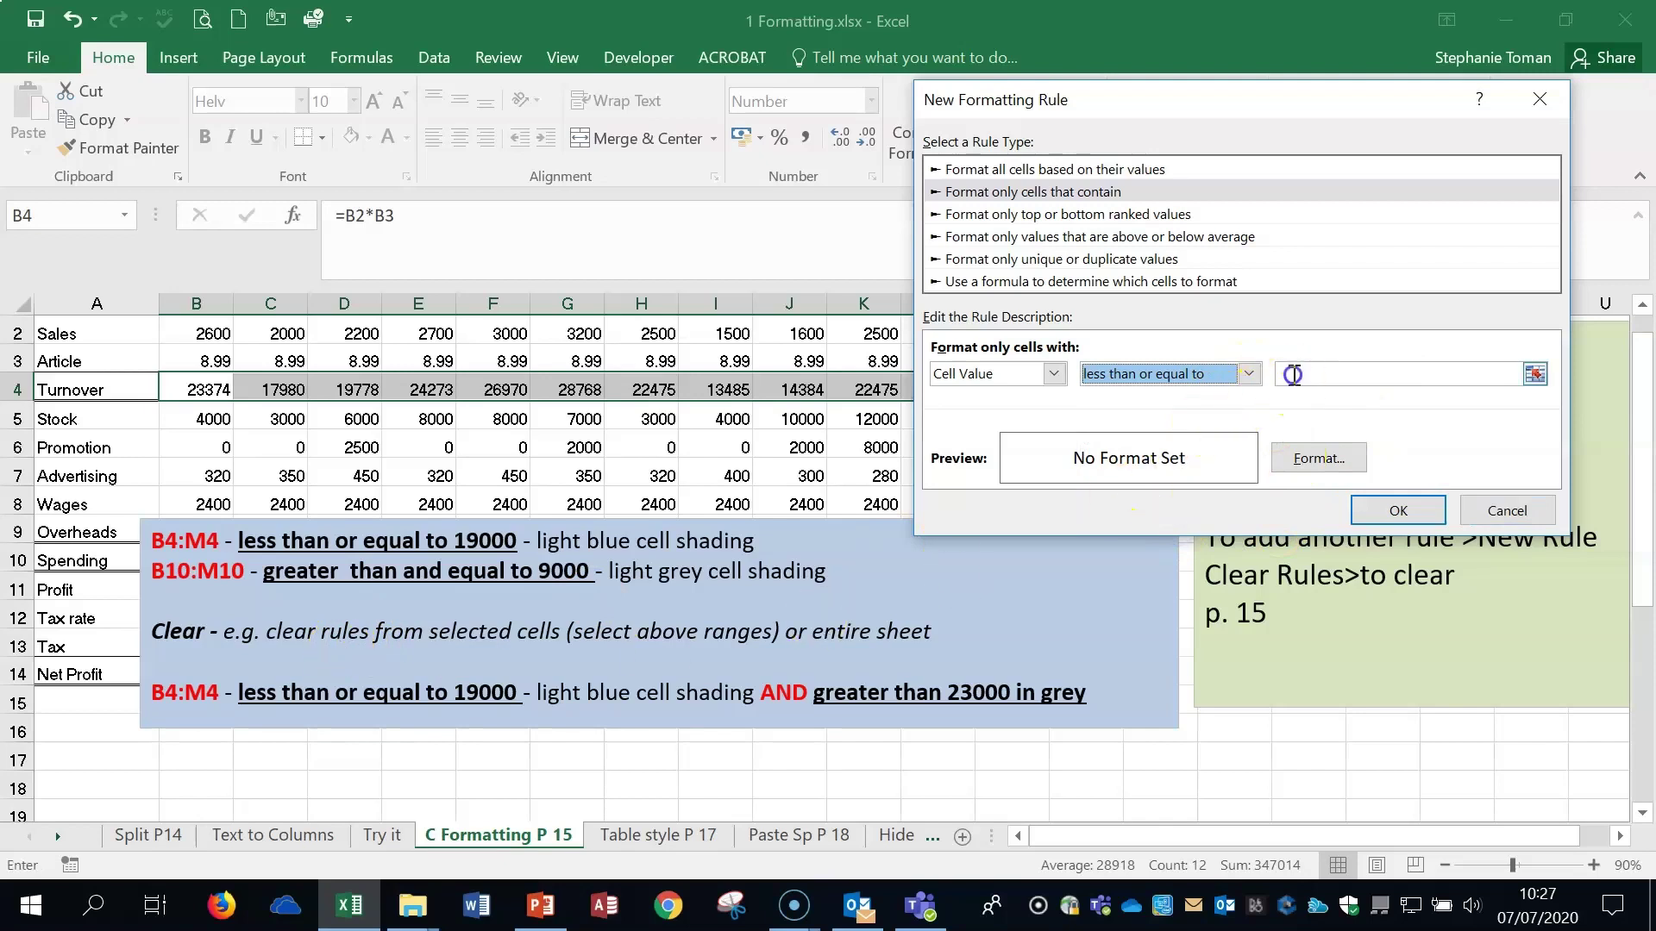
pyautogui.write('19000')
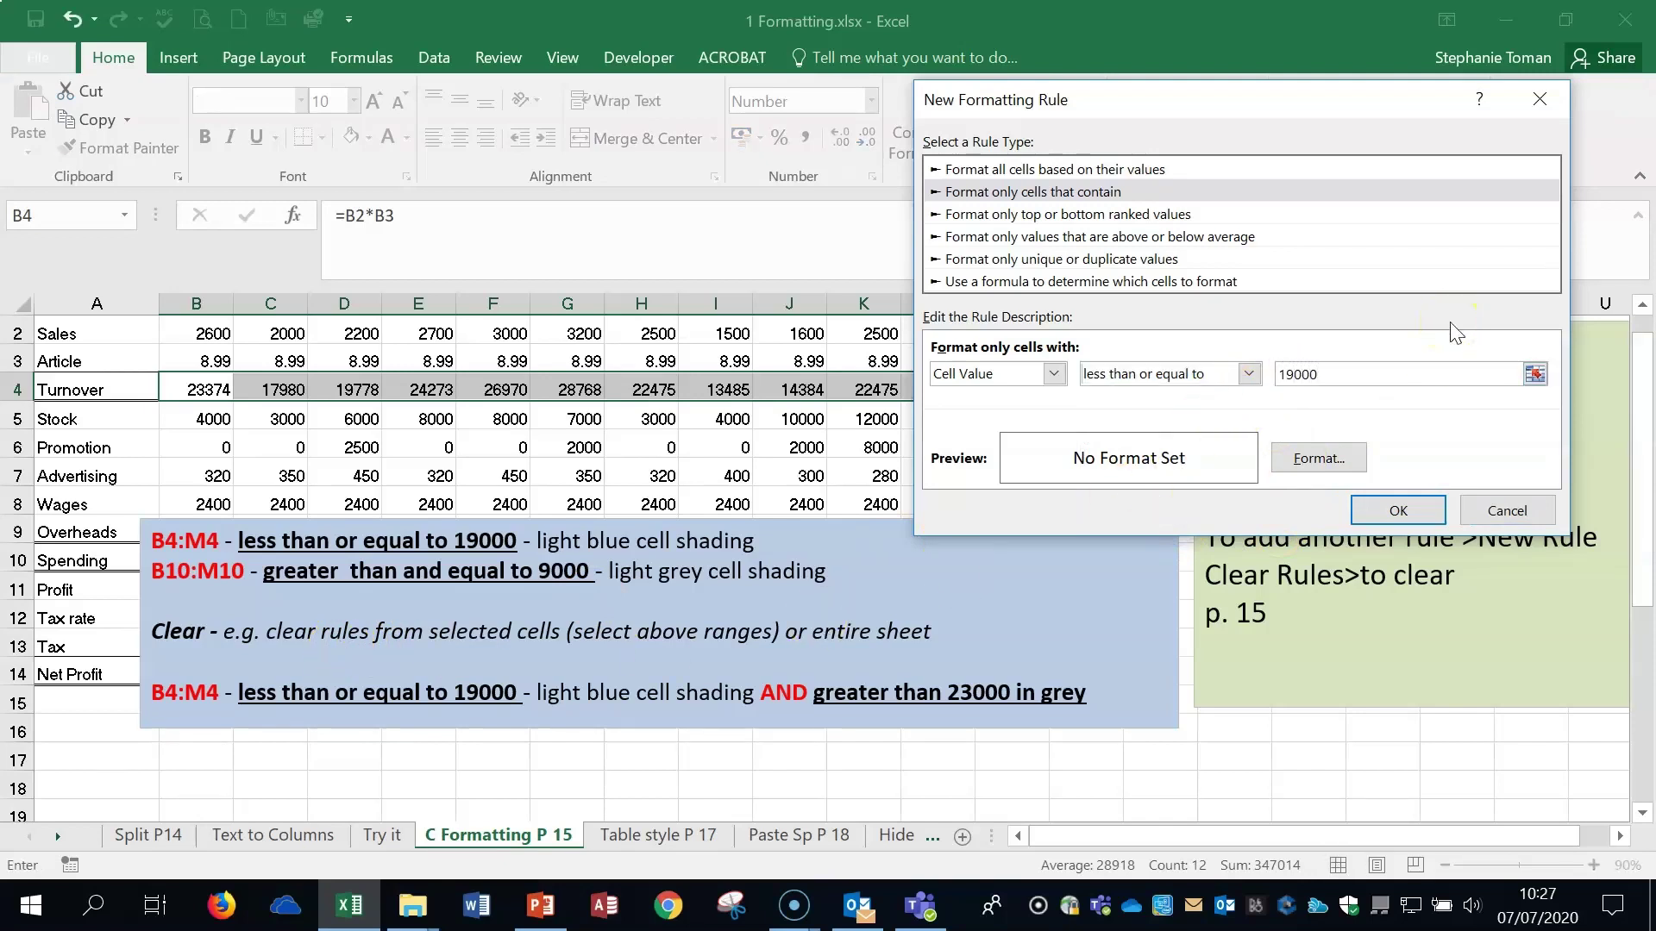
# - Give the less than or equal to 19000 rule a light blue background fill and apply it to the Turnover cells
pyautogui.click(1319, 457)
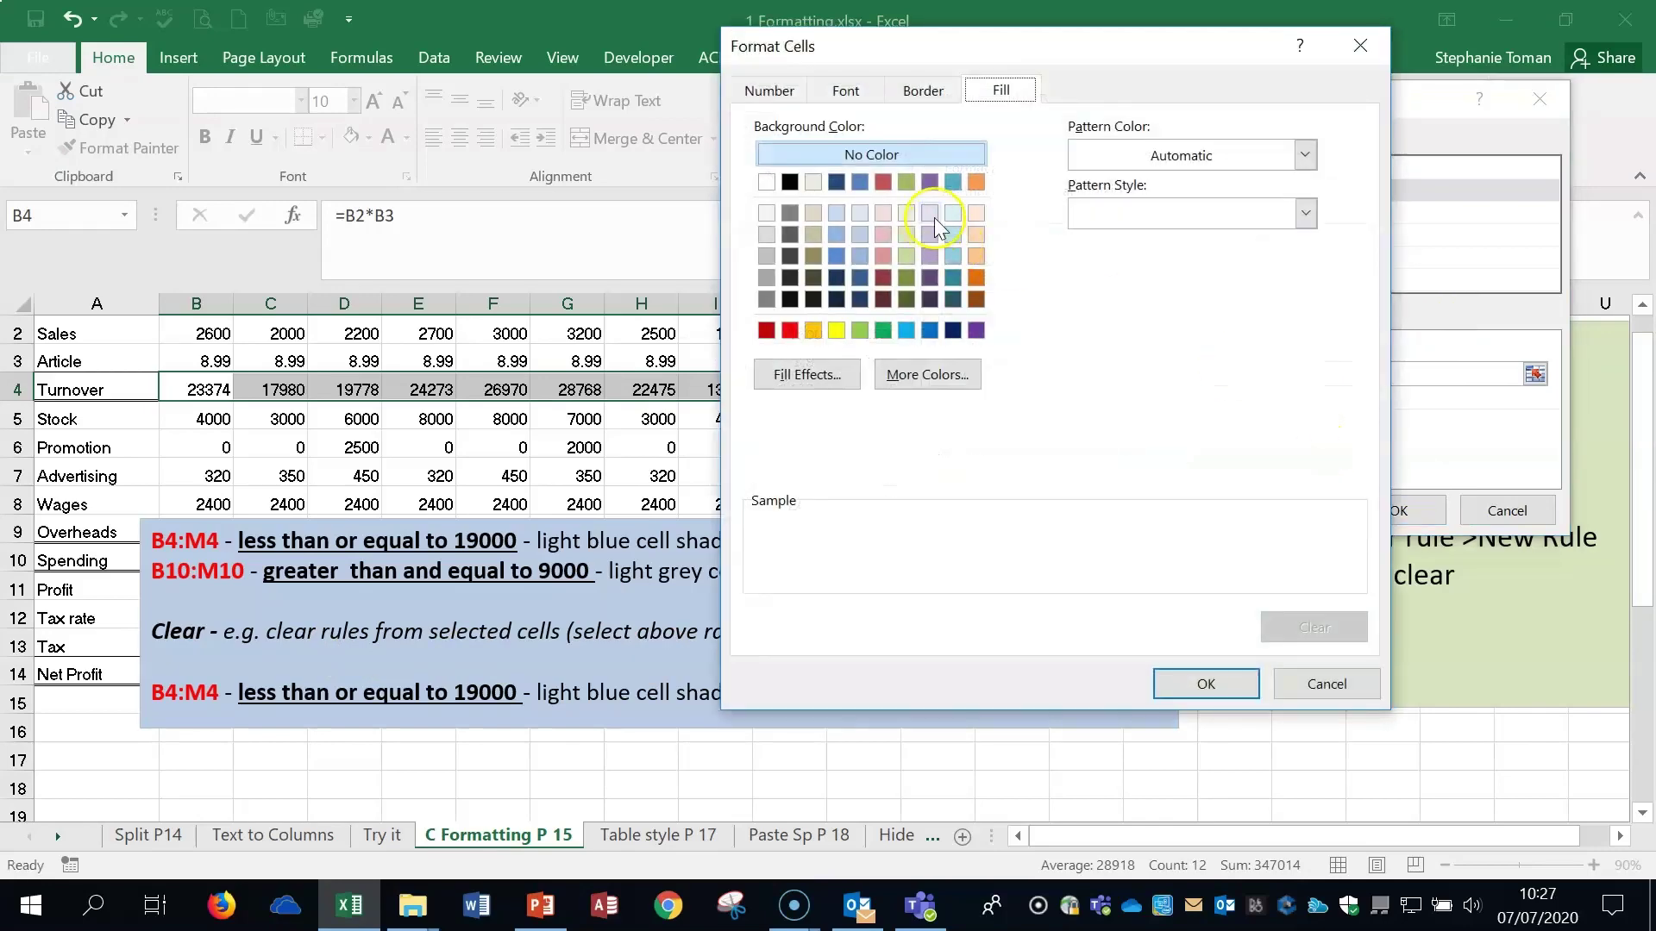
pyautogui.click(952, 213)
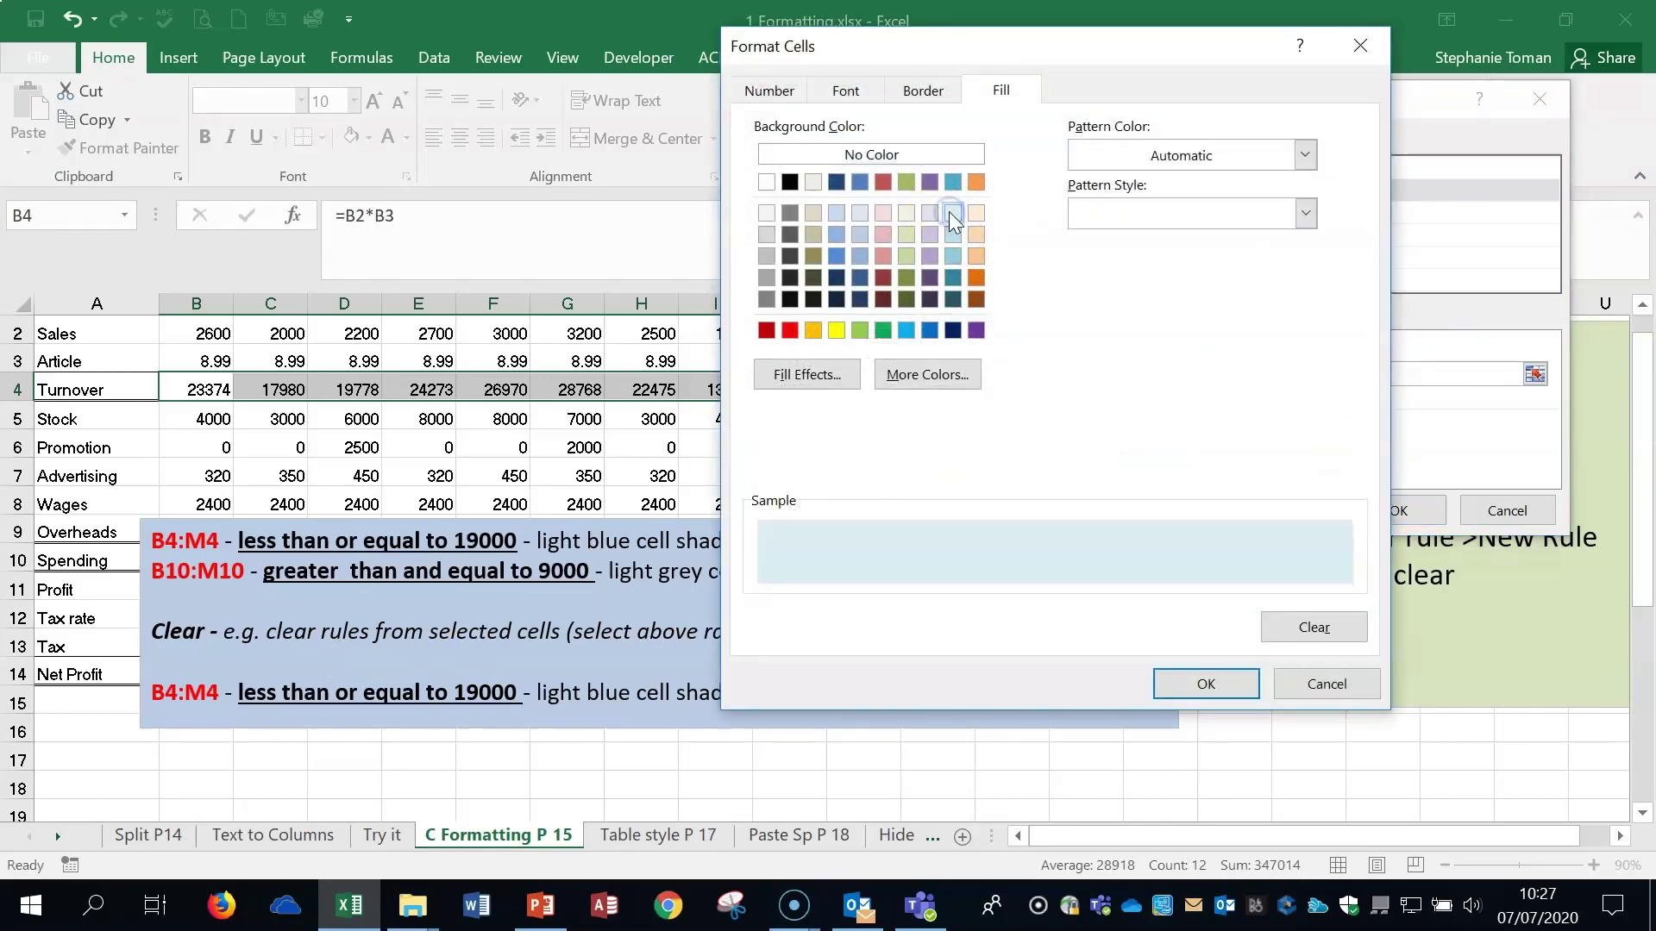
pyautogui.click(1205, 686)
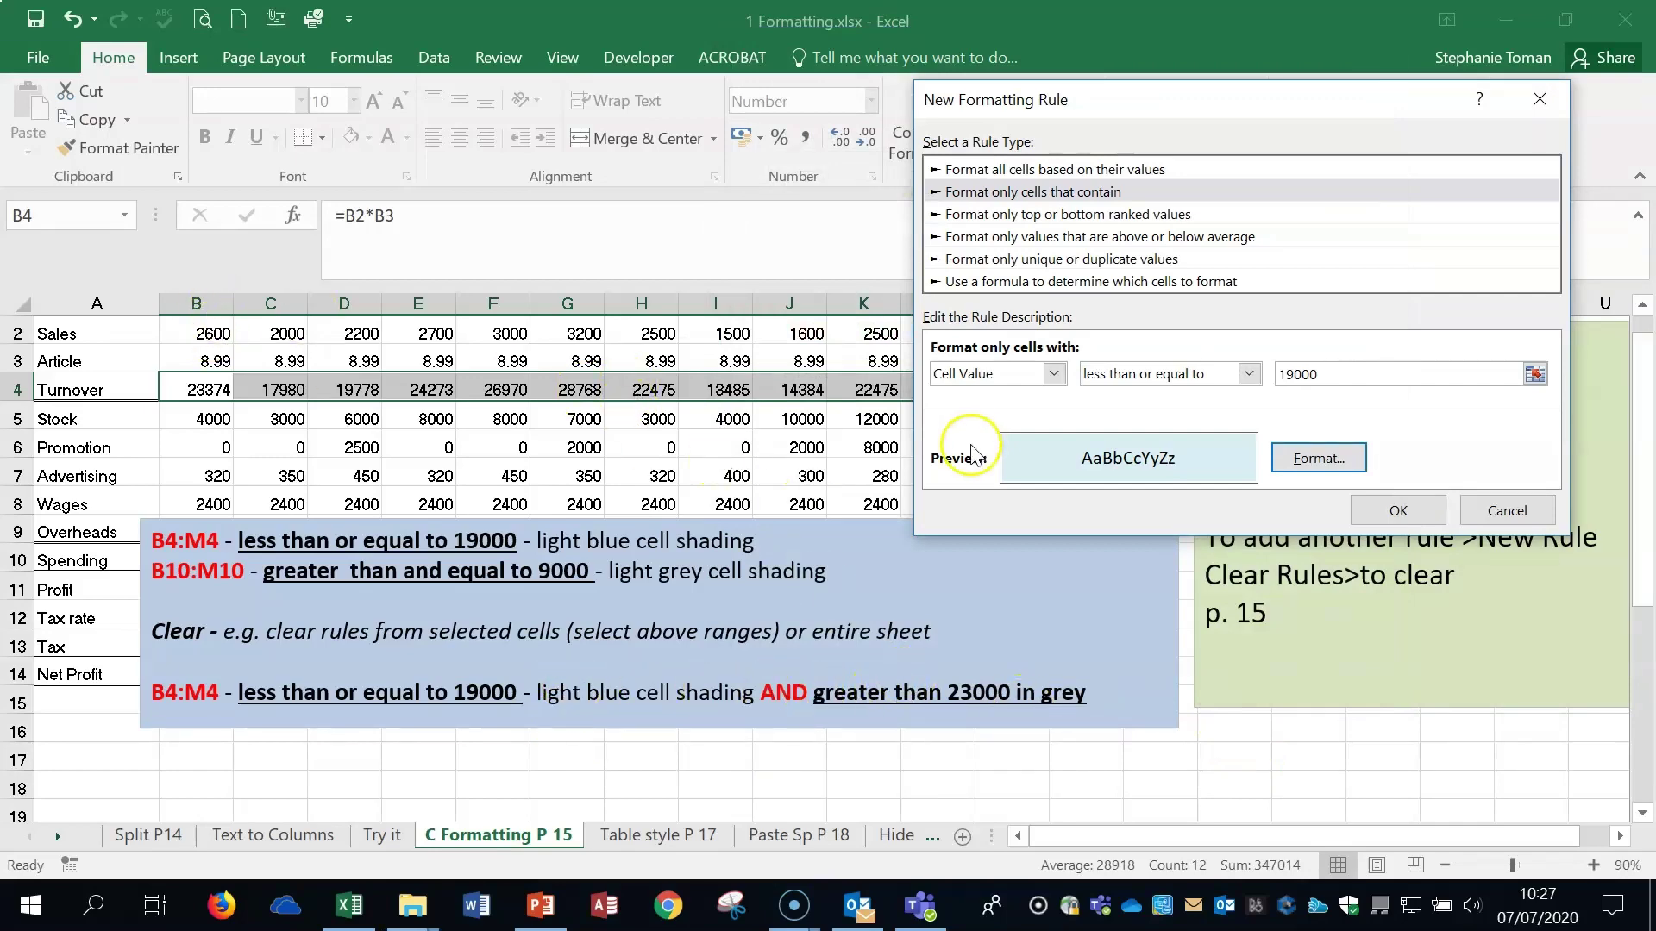
pyautogui.click(1370, 516)
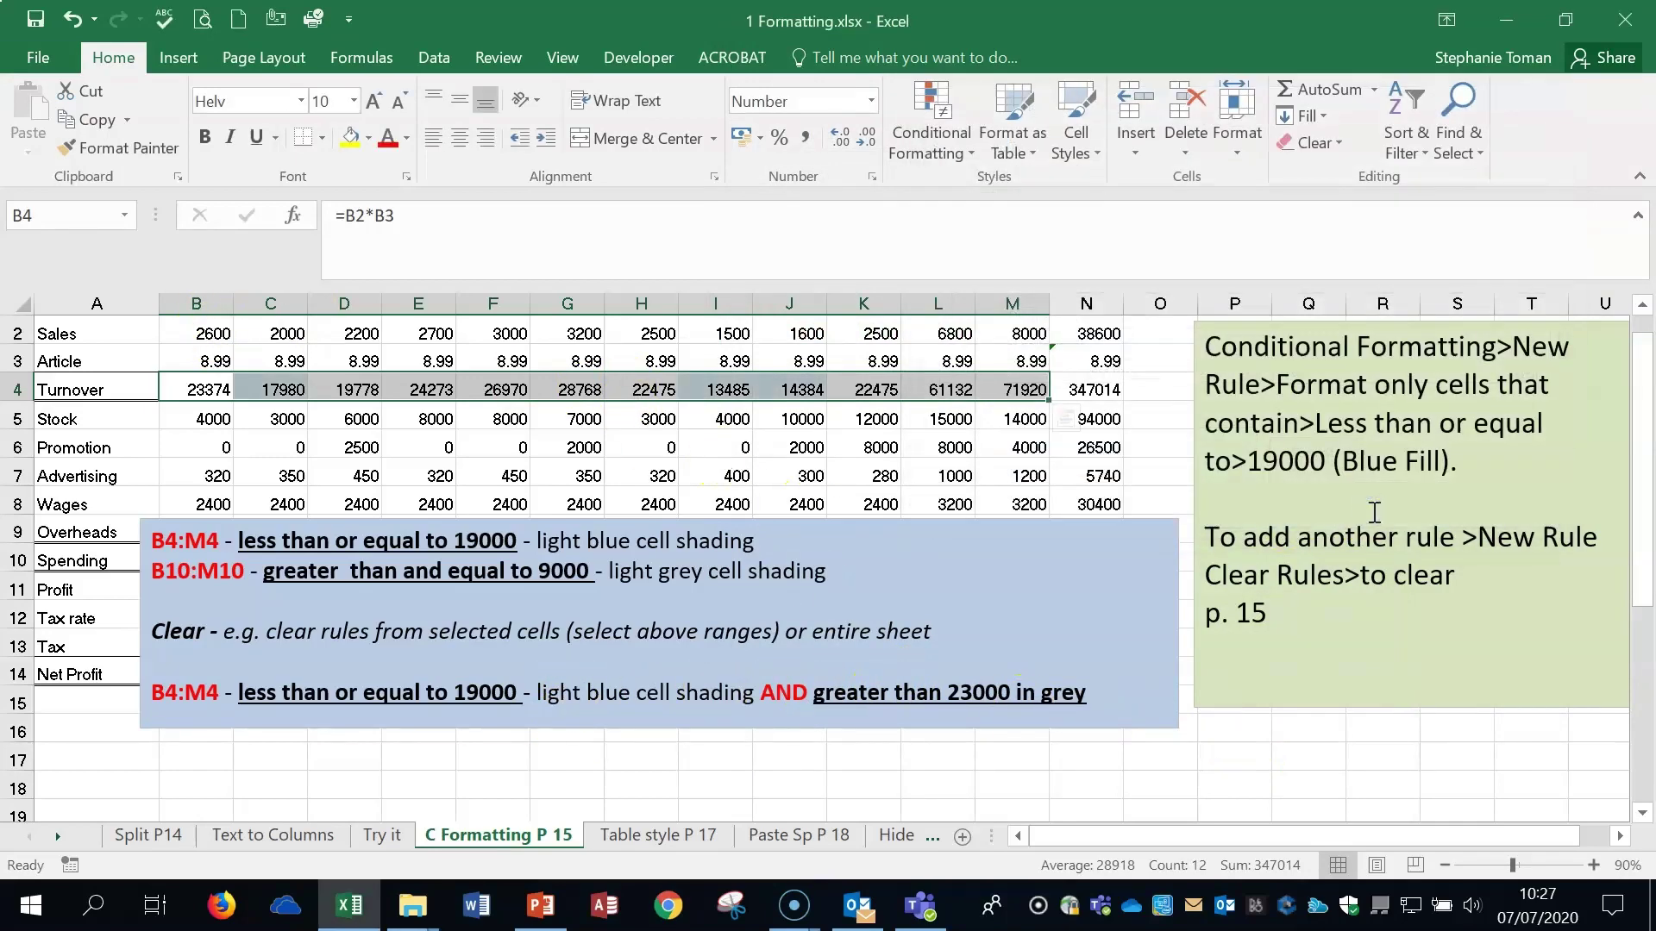
# - Add a second Format only cells that contain rule to B4:M4 with cell value greater than 23000
pyautogui.click(932, 142)
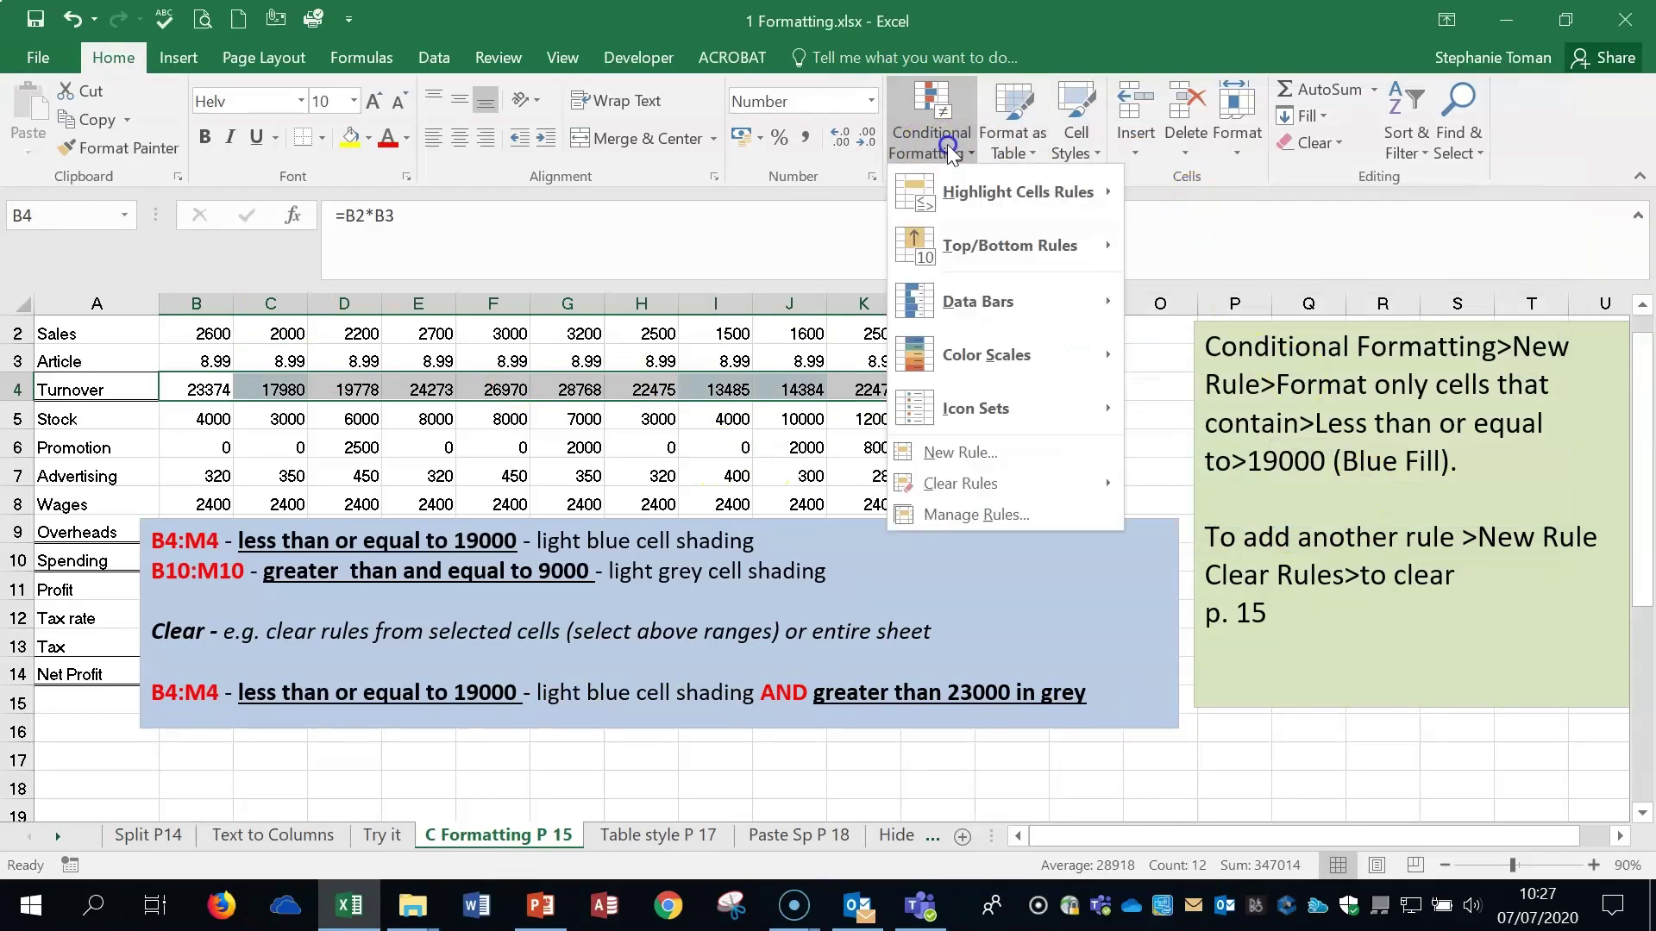
pyautogui.click(974, 451)
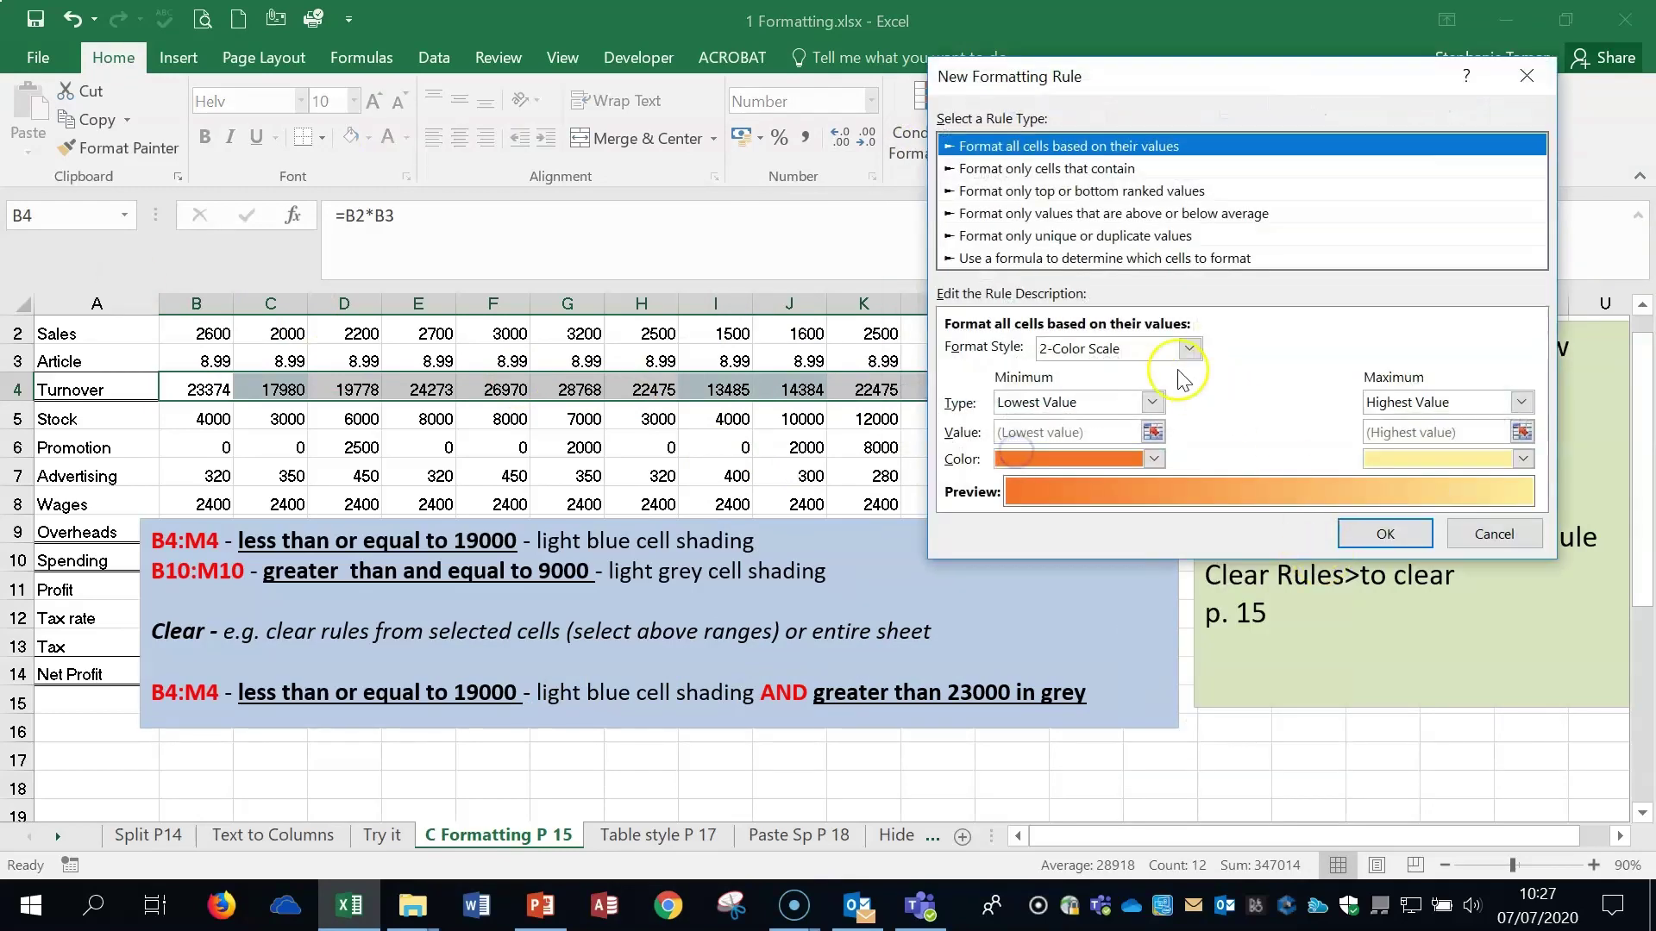
pyautogui.click(1140, 191)
pyautogui.click(1121, 169)
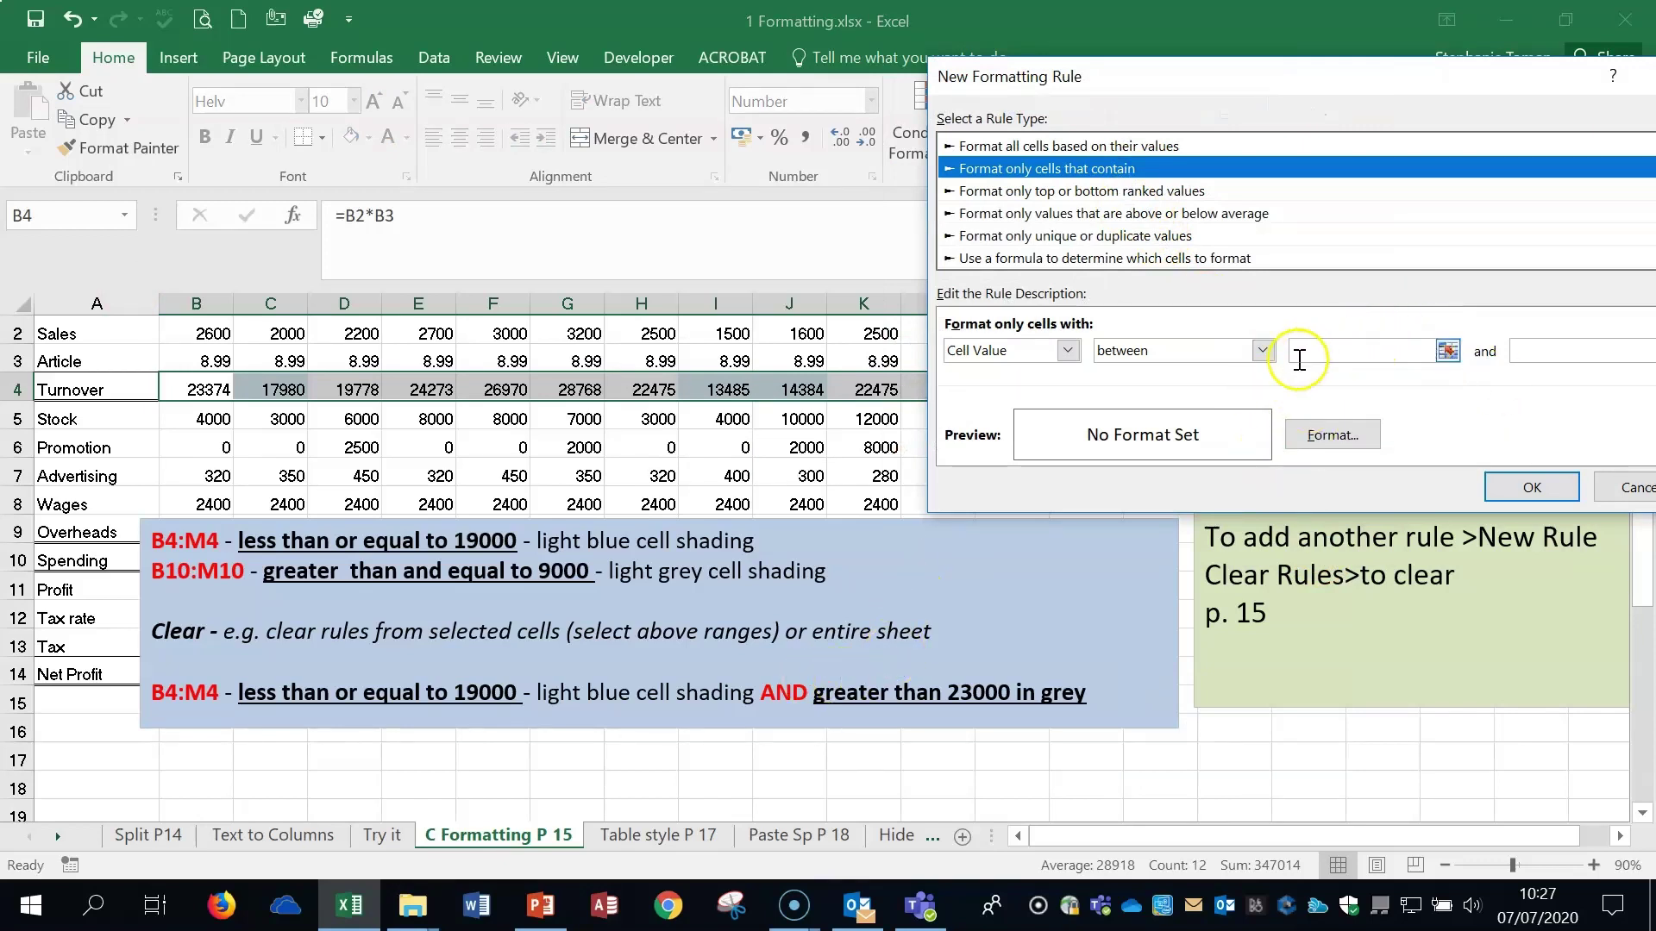
pyautogui.click(1262, 350)
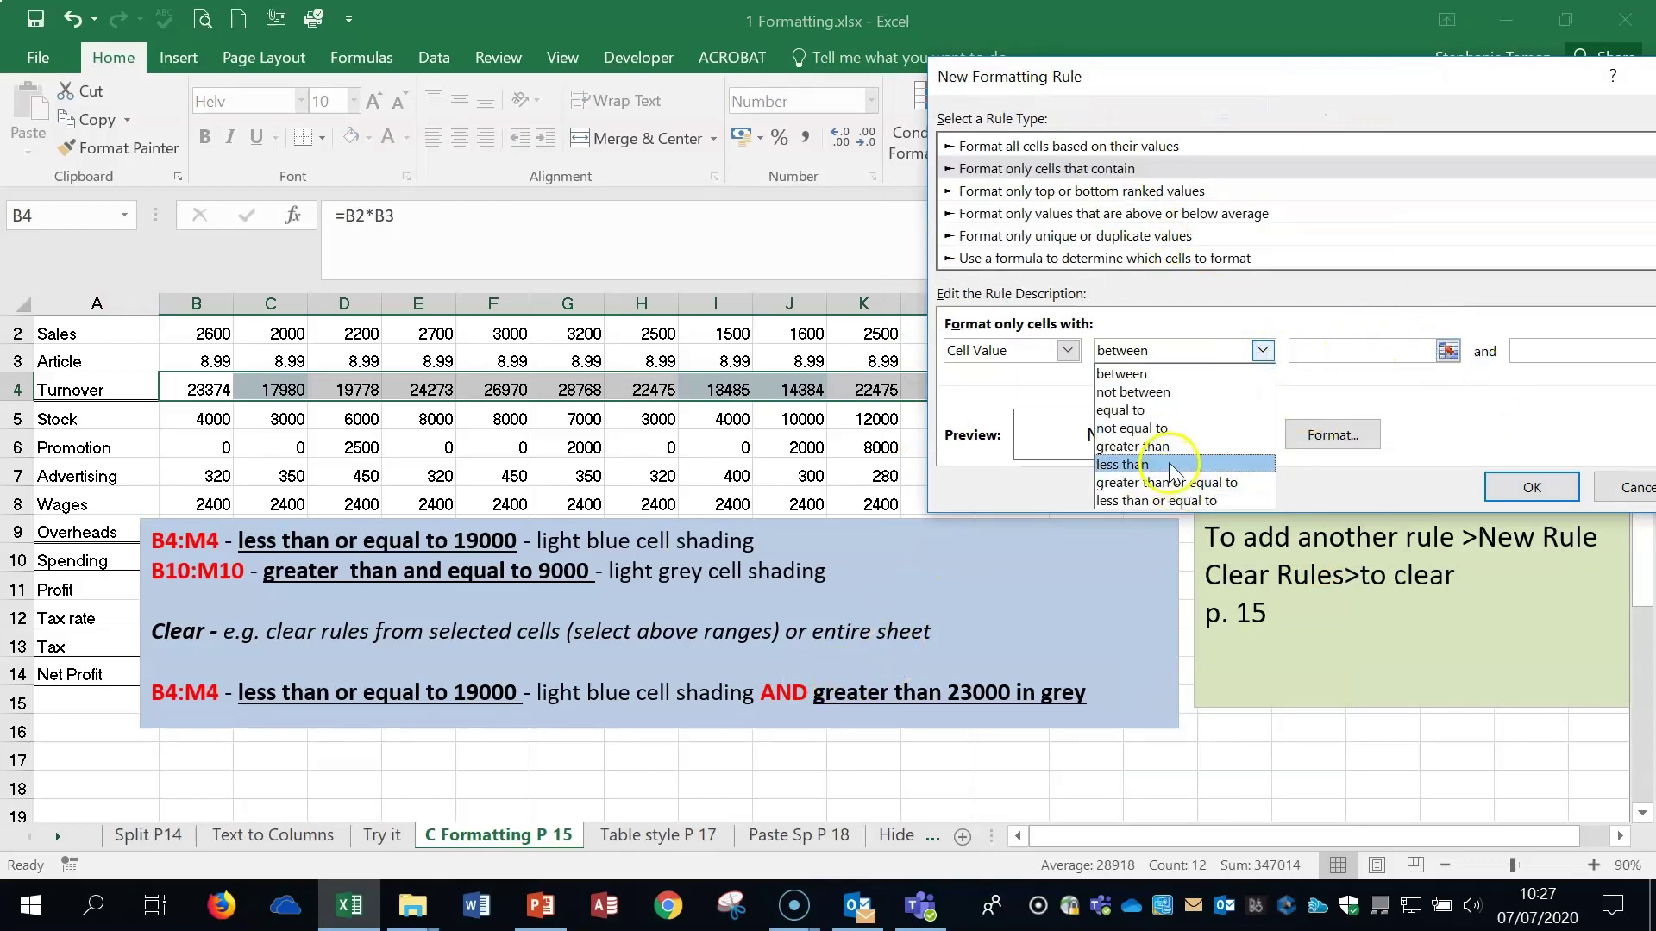
pyautogui.click(1173, 445)
pyautogui.click(1312, 345)
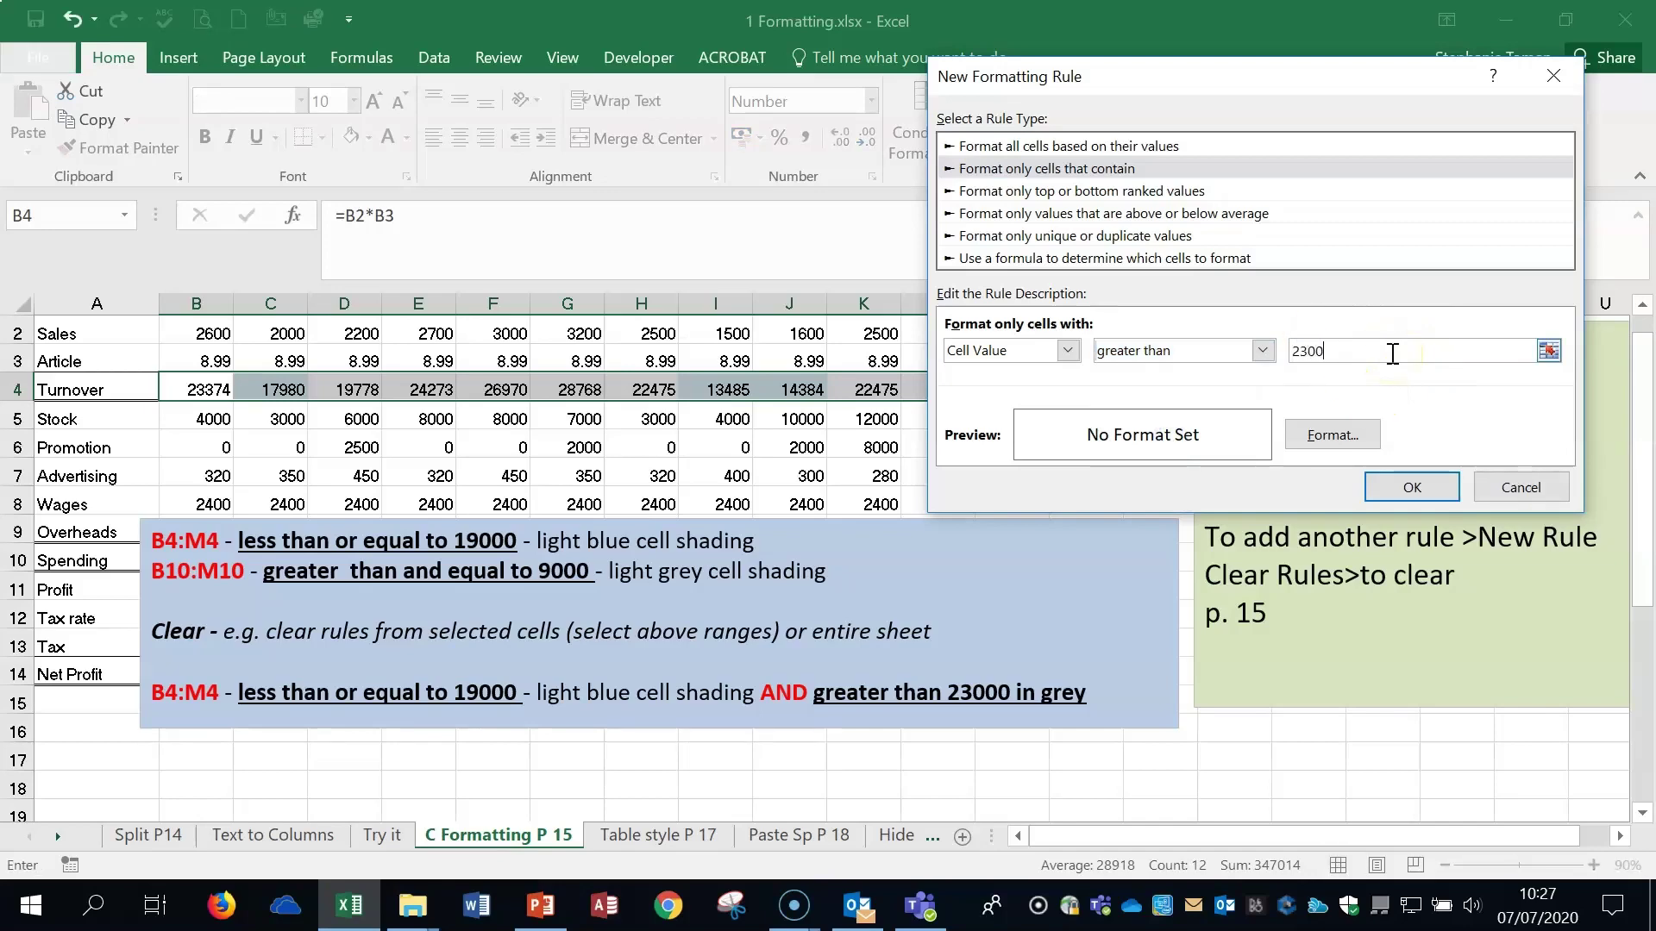
# - Give the greater than 23000 rule a light grey background fill, apply it, and deselect the Turnover cells
pyautogui.click(1333, 435)
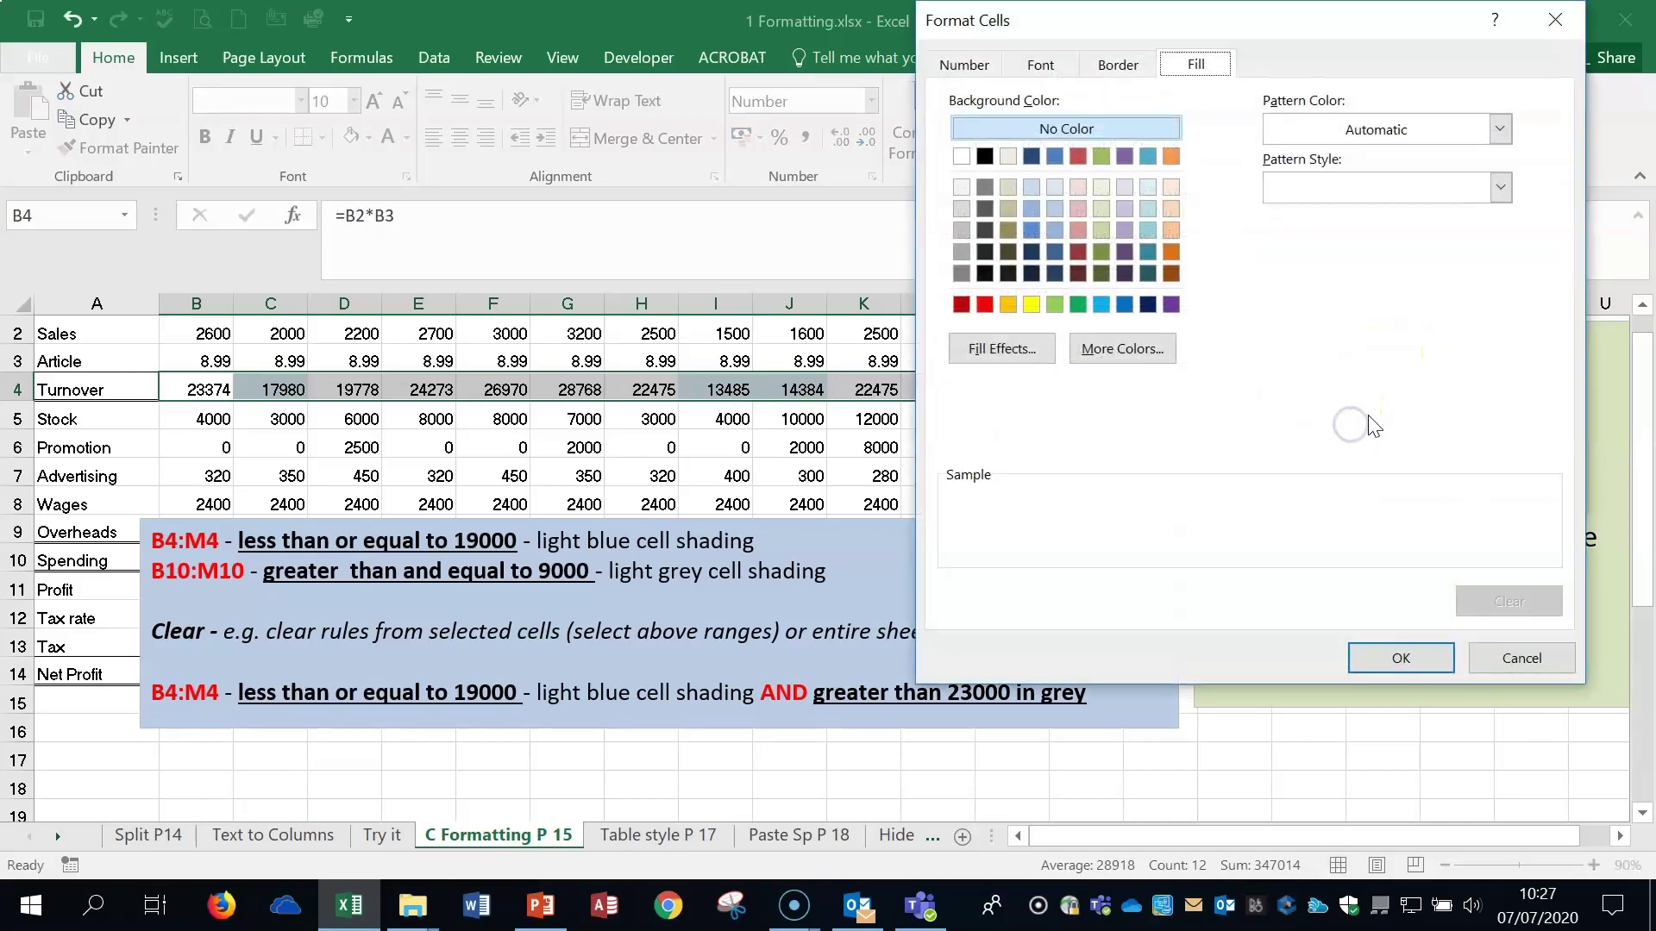
pyautogui.click(962, 208)
pyautogui.click(1401, 658)
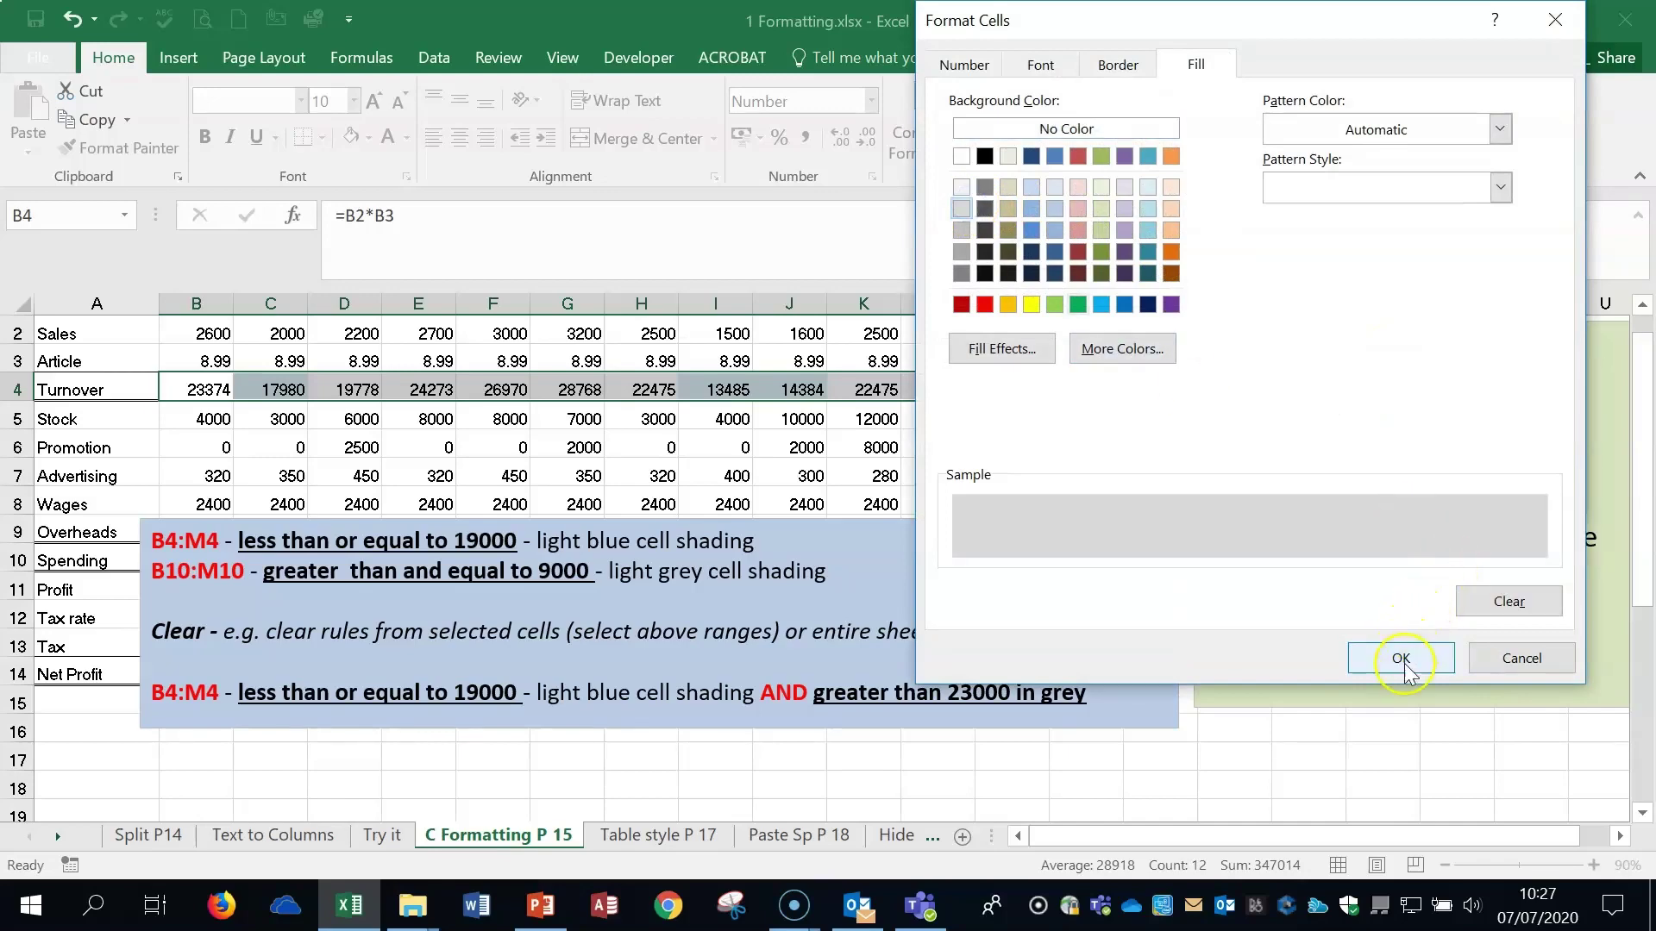
pyautogui.click(1412, 487)
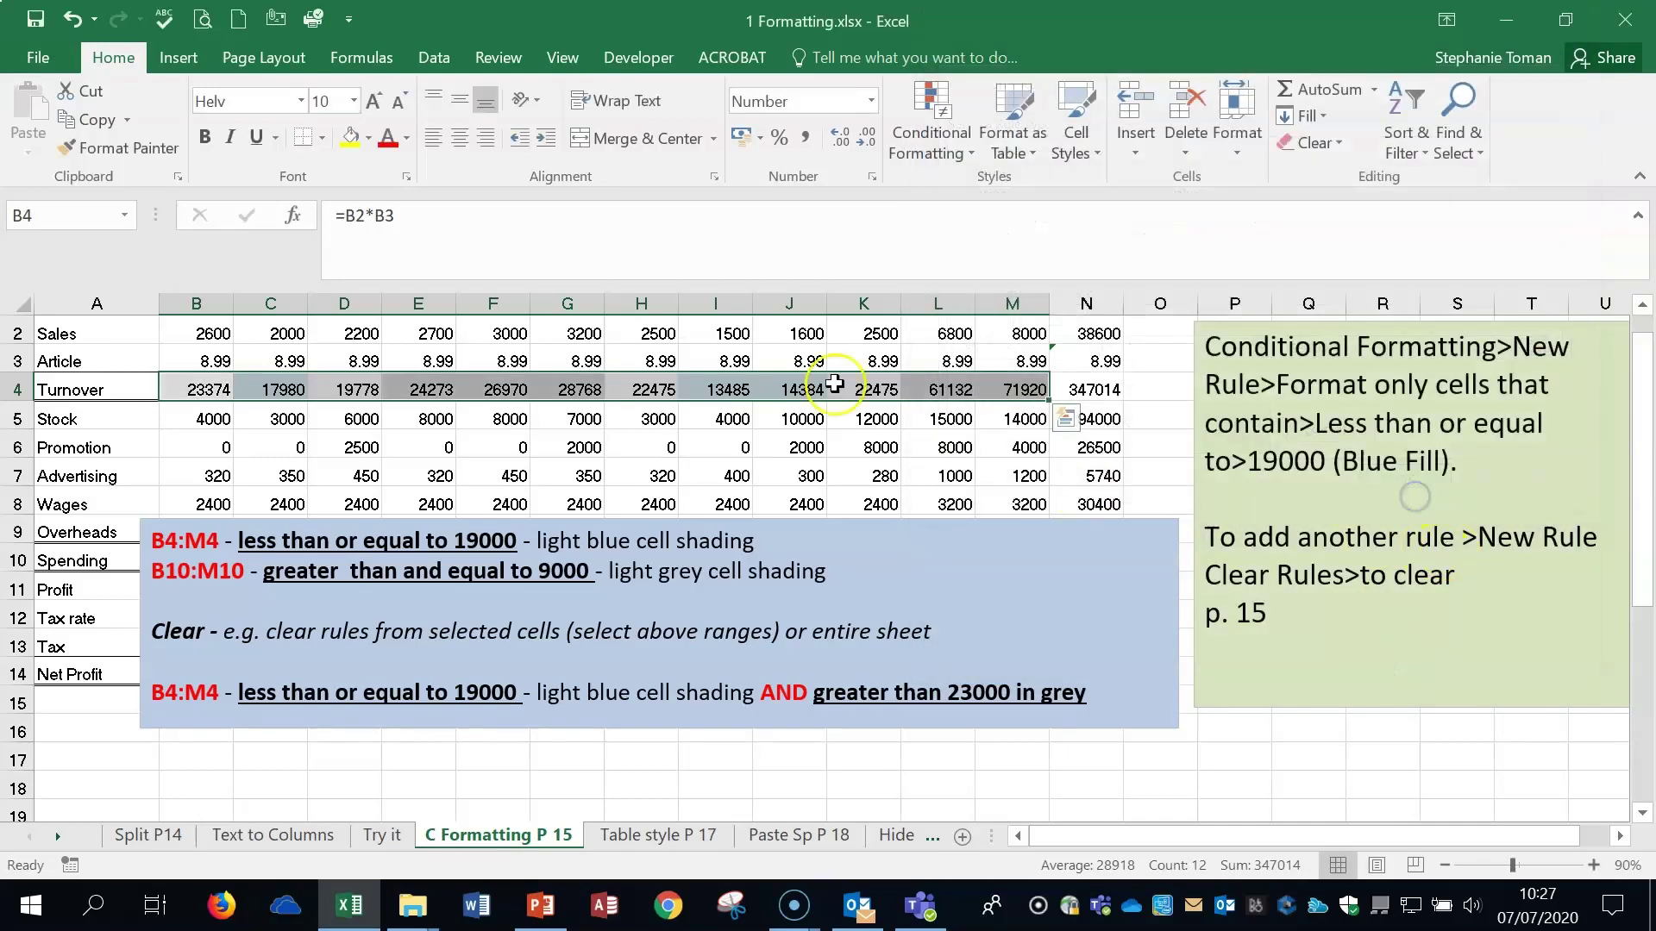
pyautogui.click(865, 476)
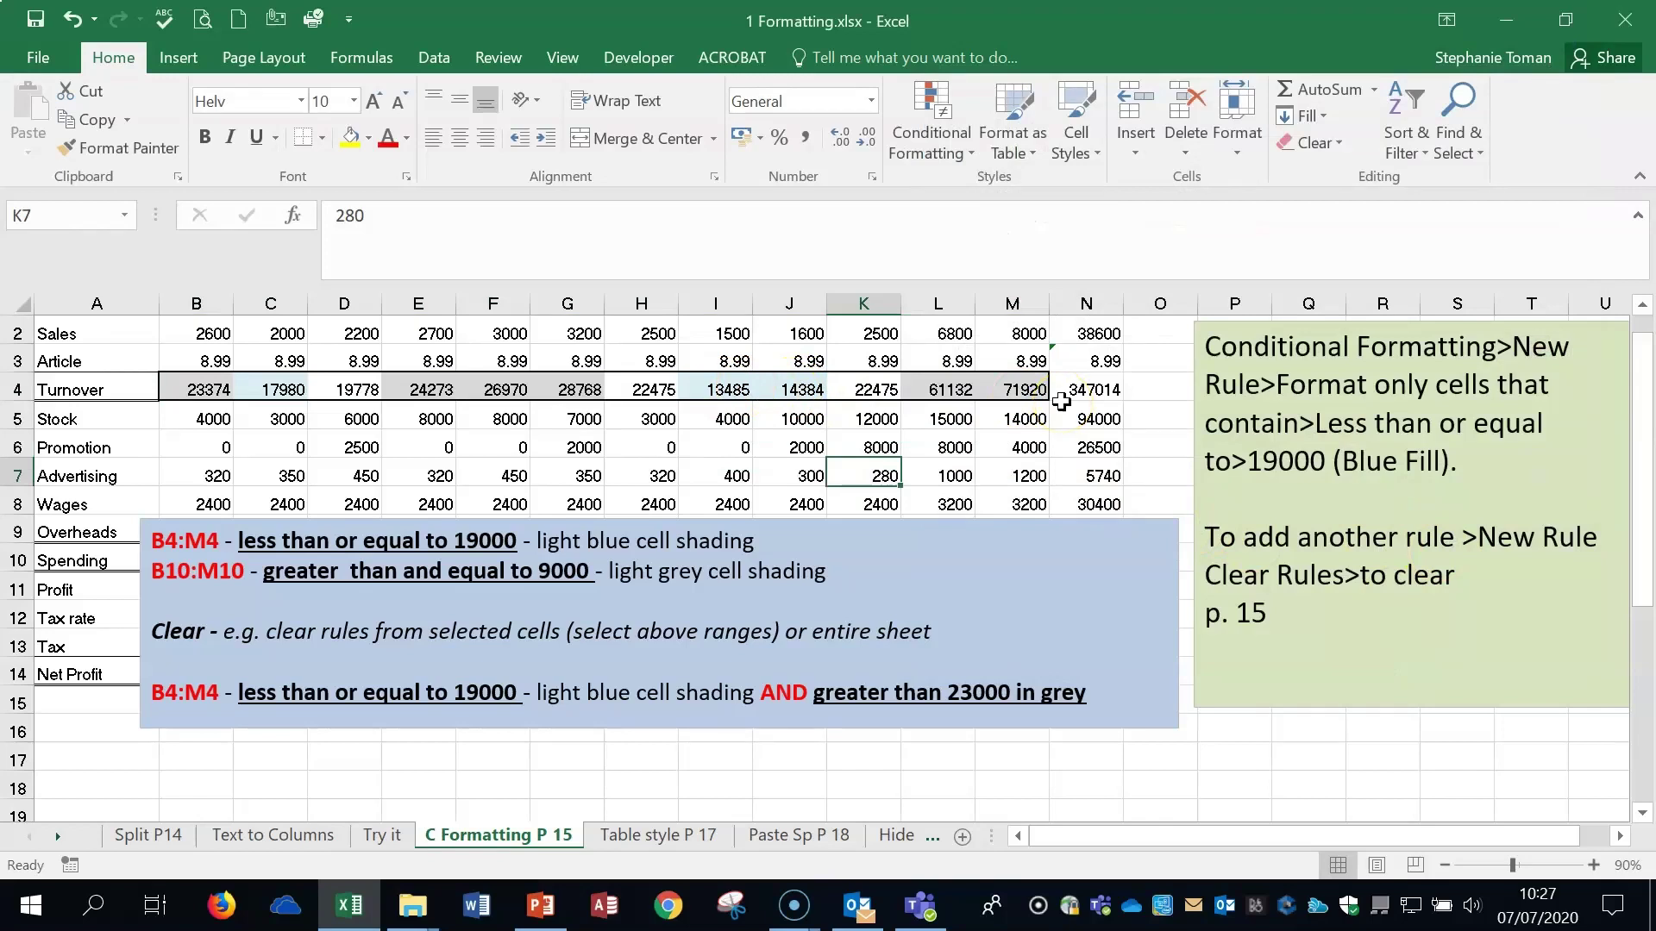
# - Move the blue instructions text box down to uncover the Spending and Profit rows, and deselect it
pyautogui.click(975, 519)
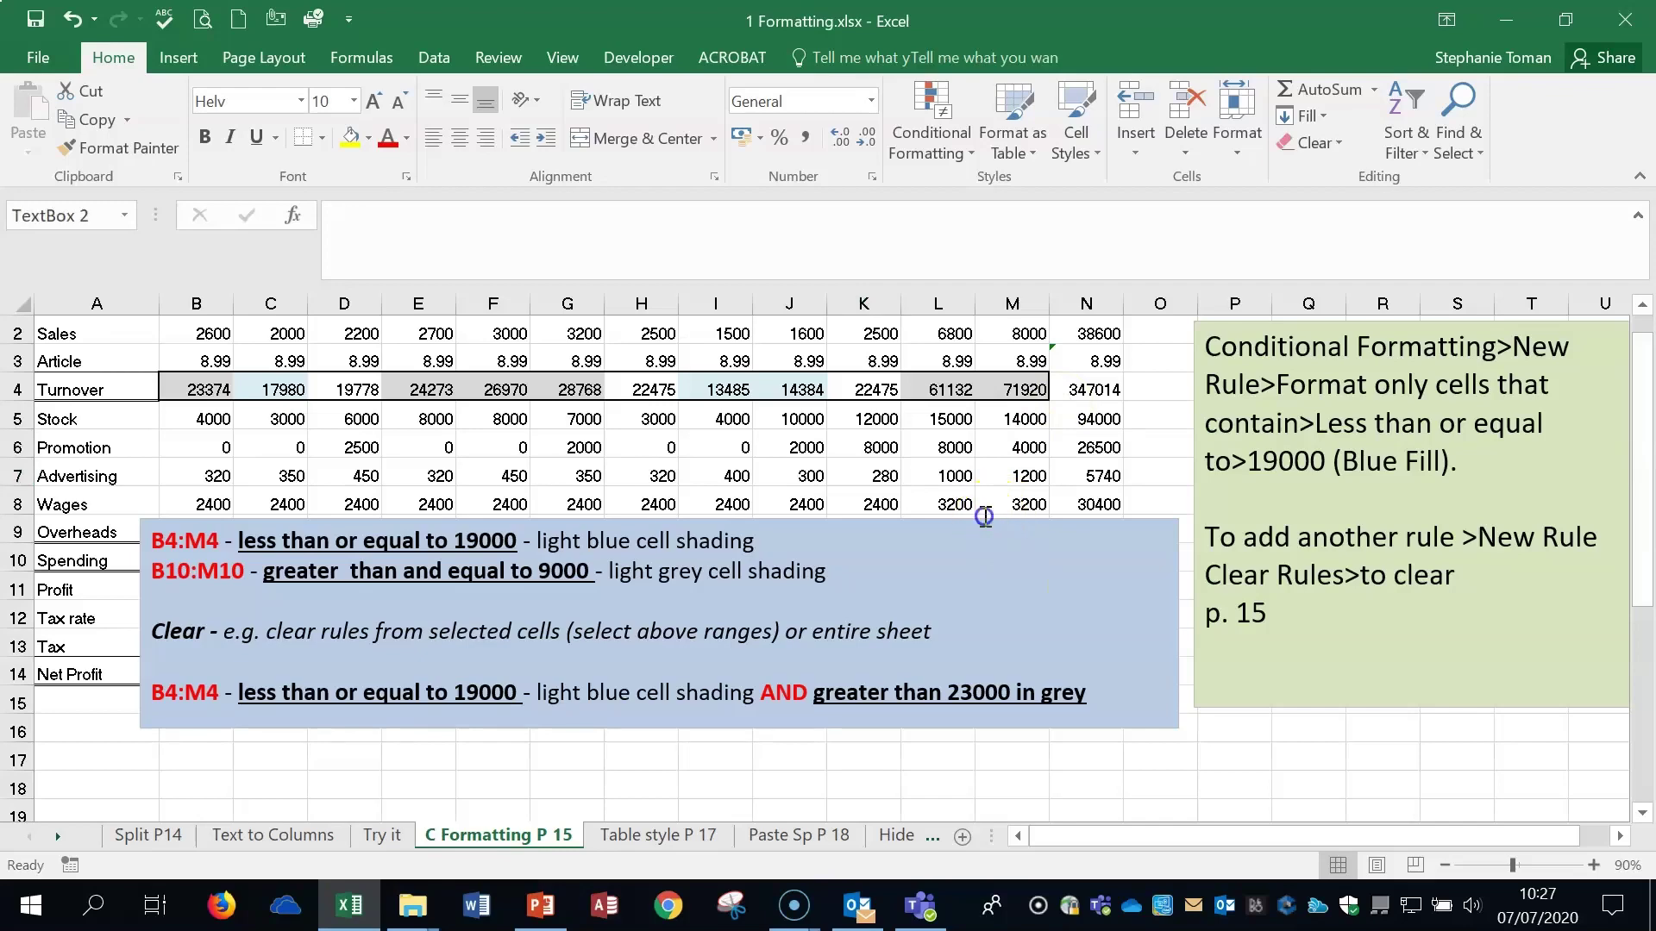
pyautogui.moveTo(909, 519)
pyautogui.mouseDown()
pyautogui.moveTo(901, 661)
pyautogui.moveTo(901, 646)
pyautogui.mouseUp()
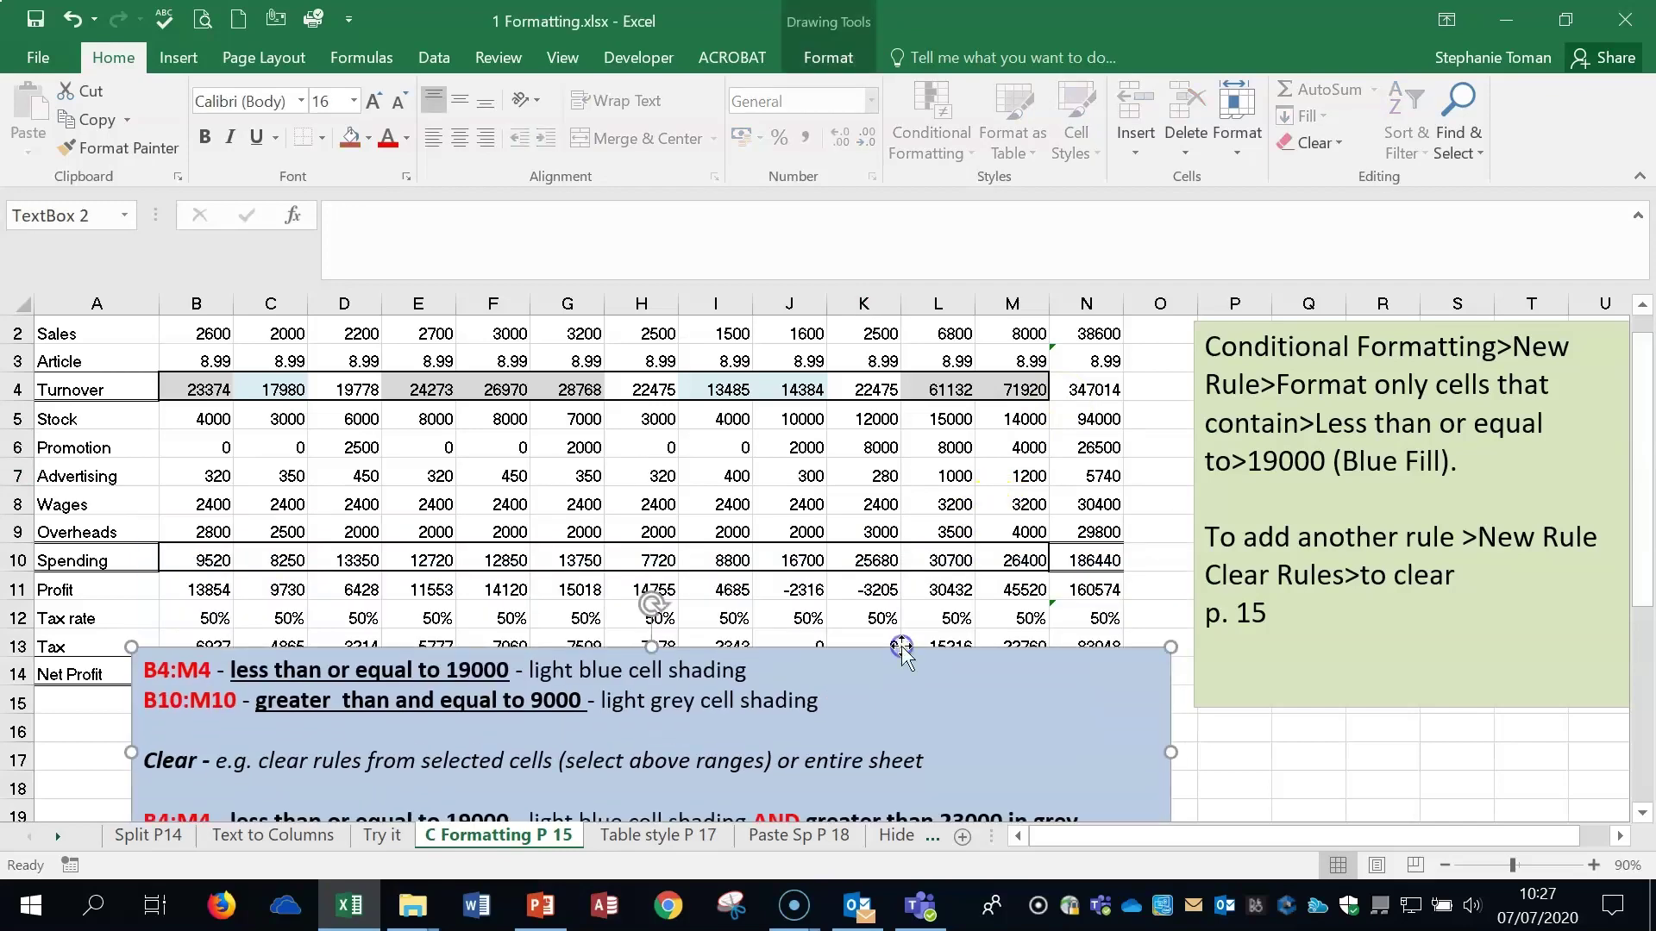
pyautogui.click(1351, 754)
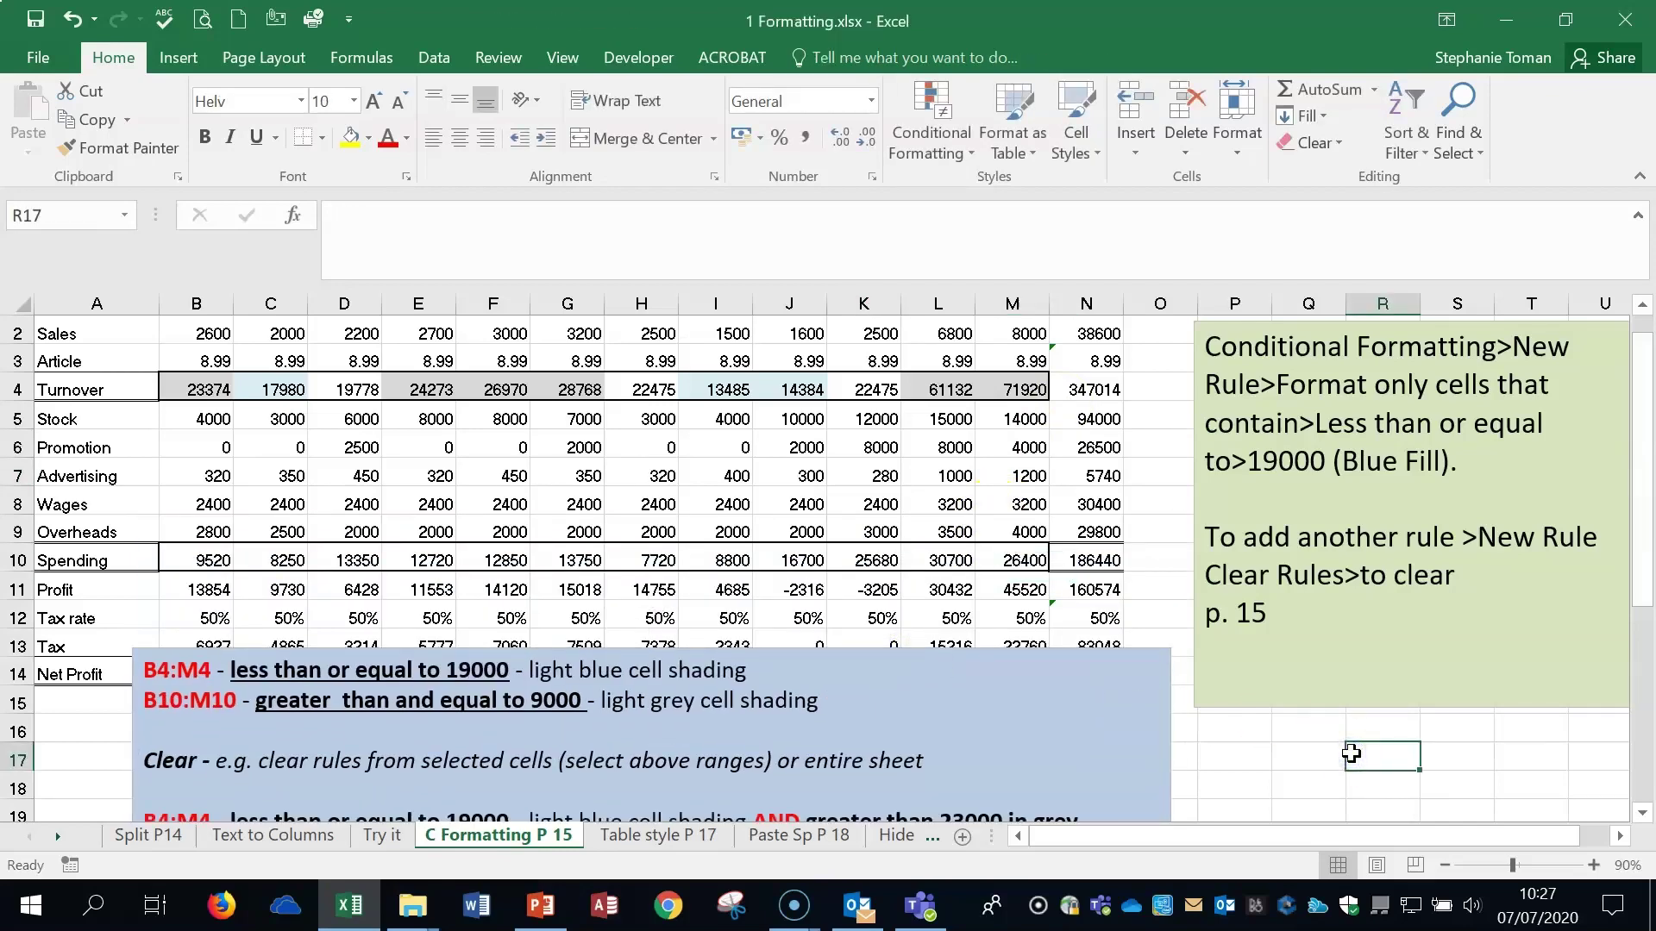
# - Open the Table style P 17 worksheet and reduce its zoom to 110%
pyautogui.click(29, 898)
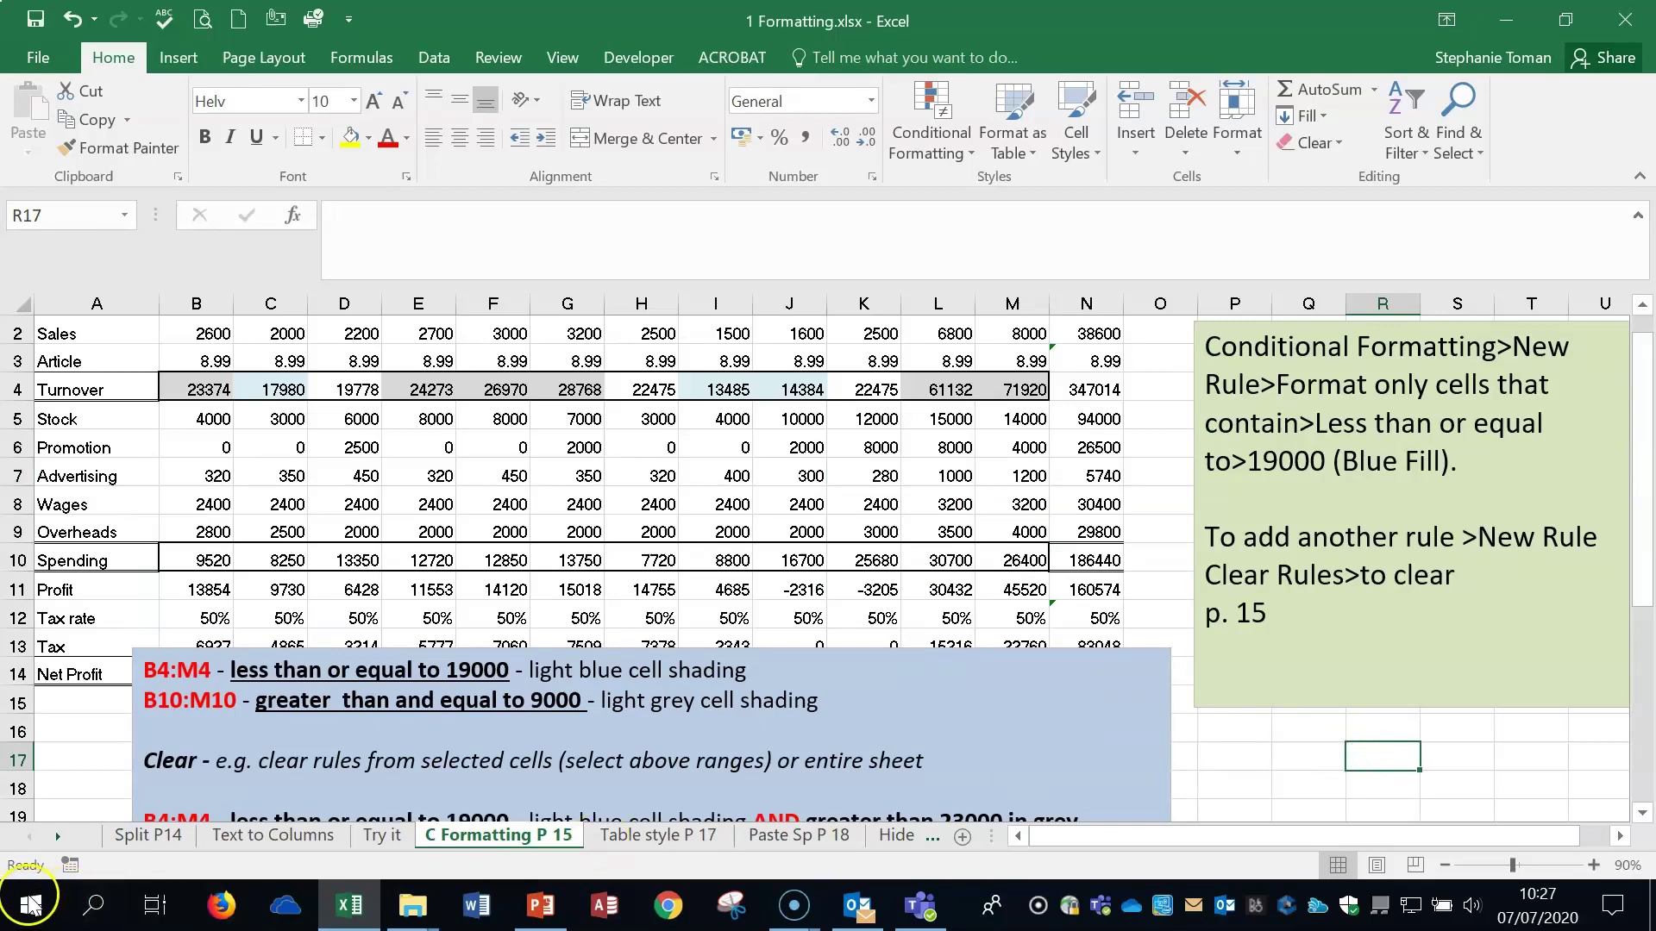
pyautogui.click(650, 837)
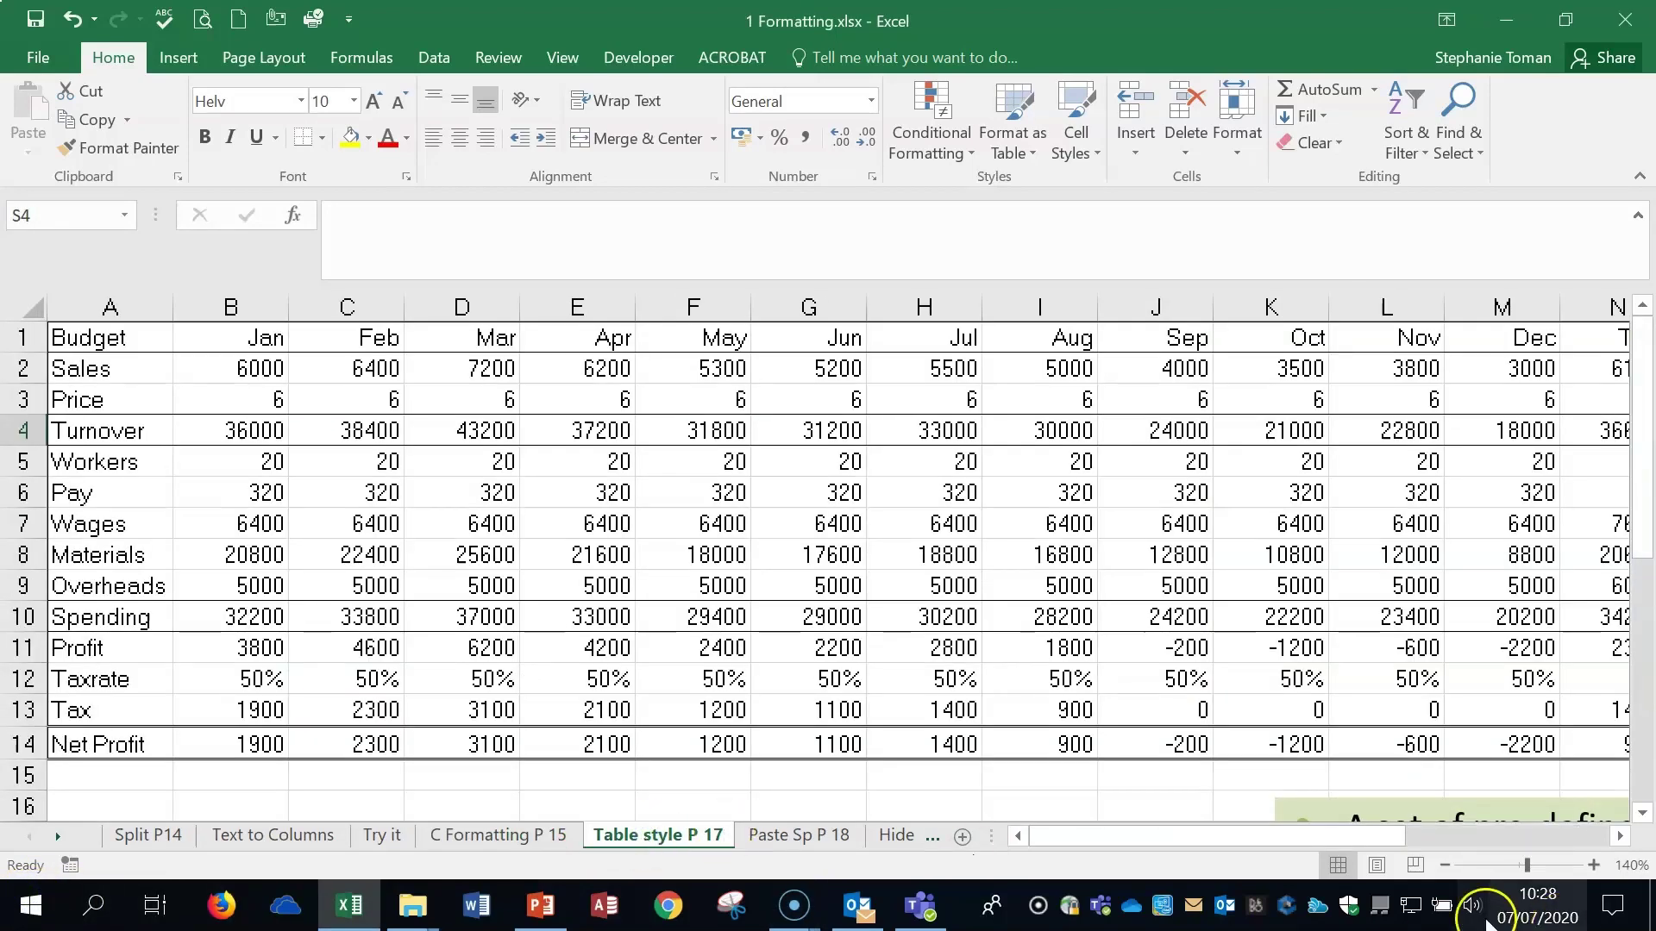
pyautogui.click(1445, 865)
pyautogui.click(1444, 865)
pyautogui.click(1444, 865)
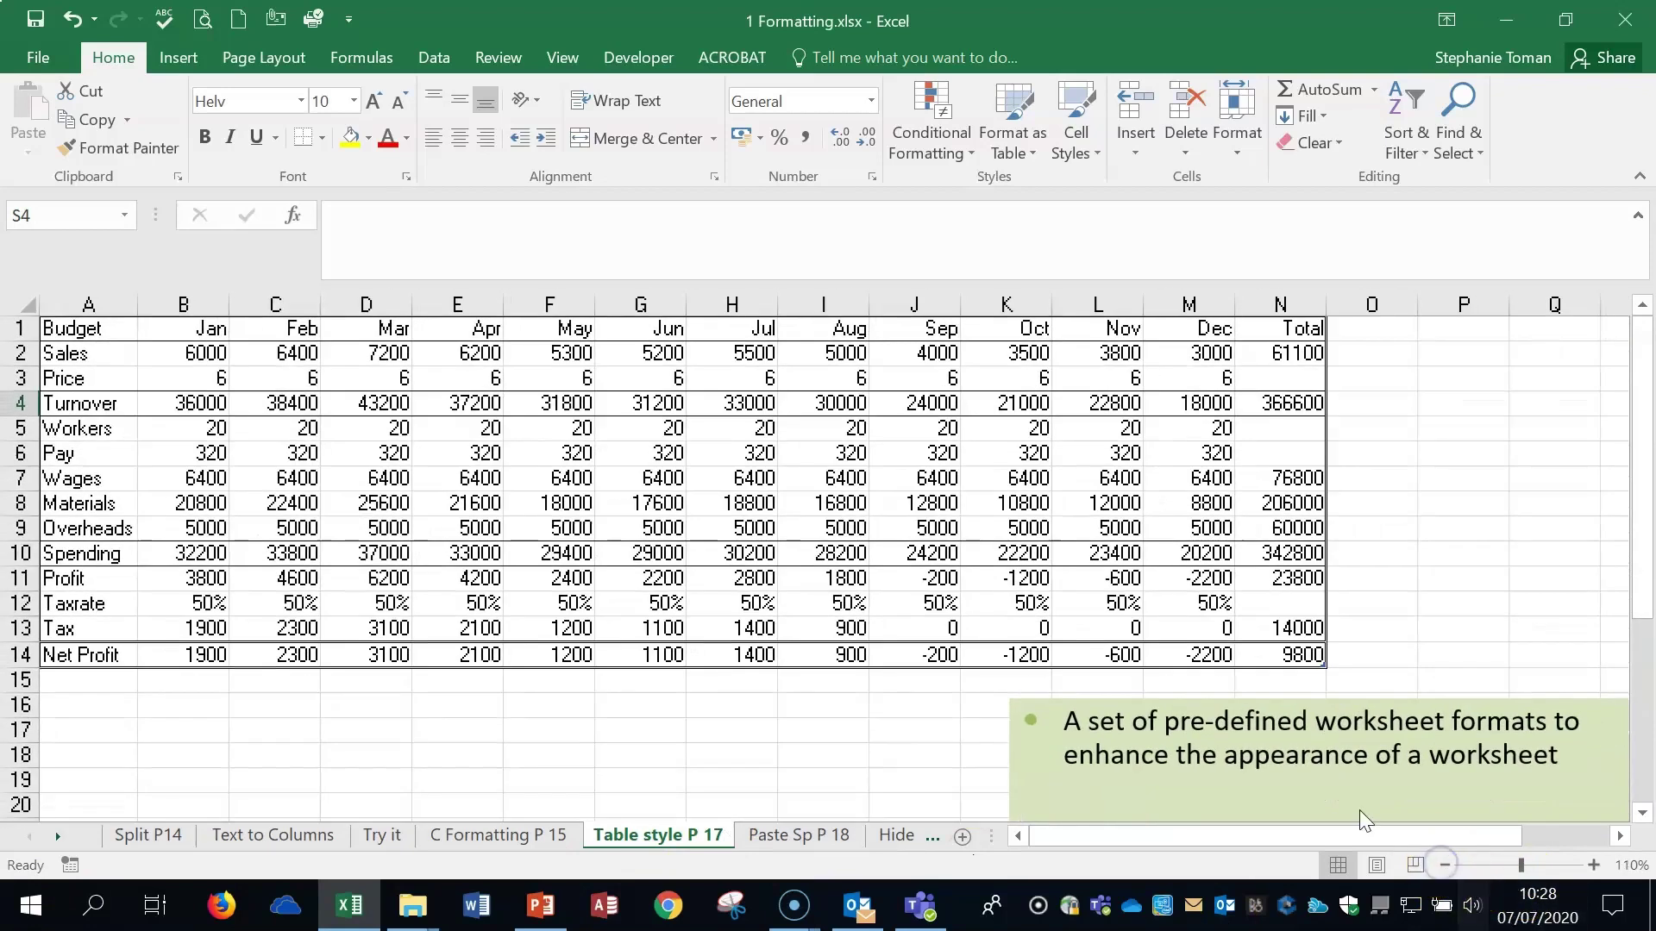
# - Apply the red banded-row style from the first row of Medium table styles to the Budget table
pyautogui.click(88, 361)
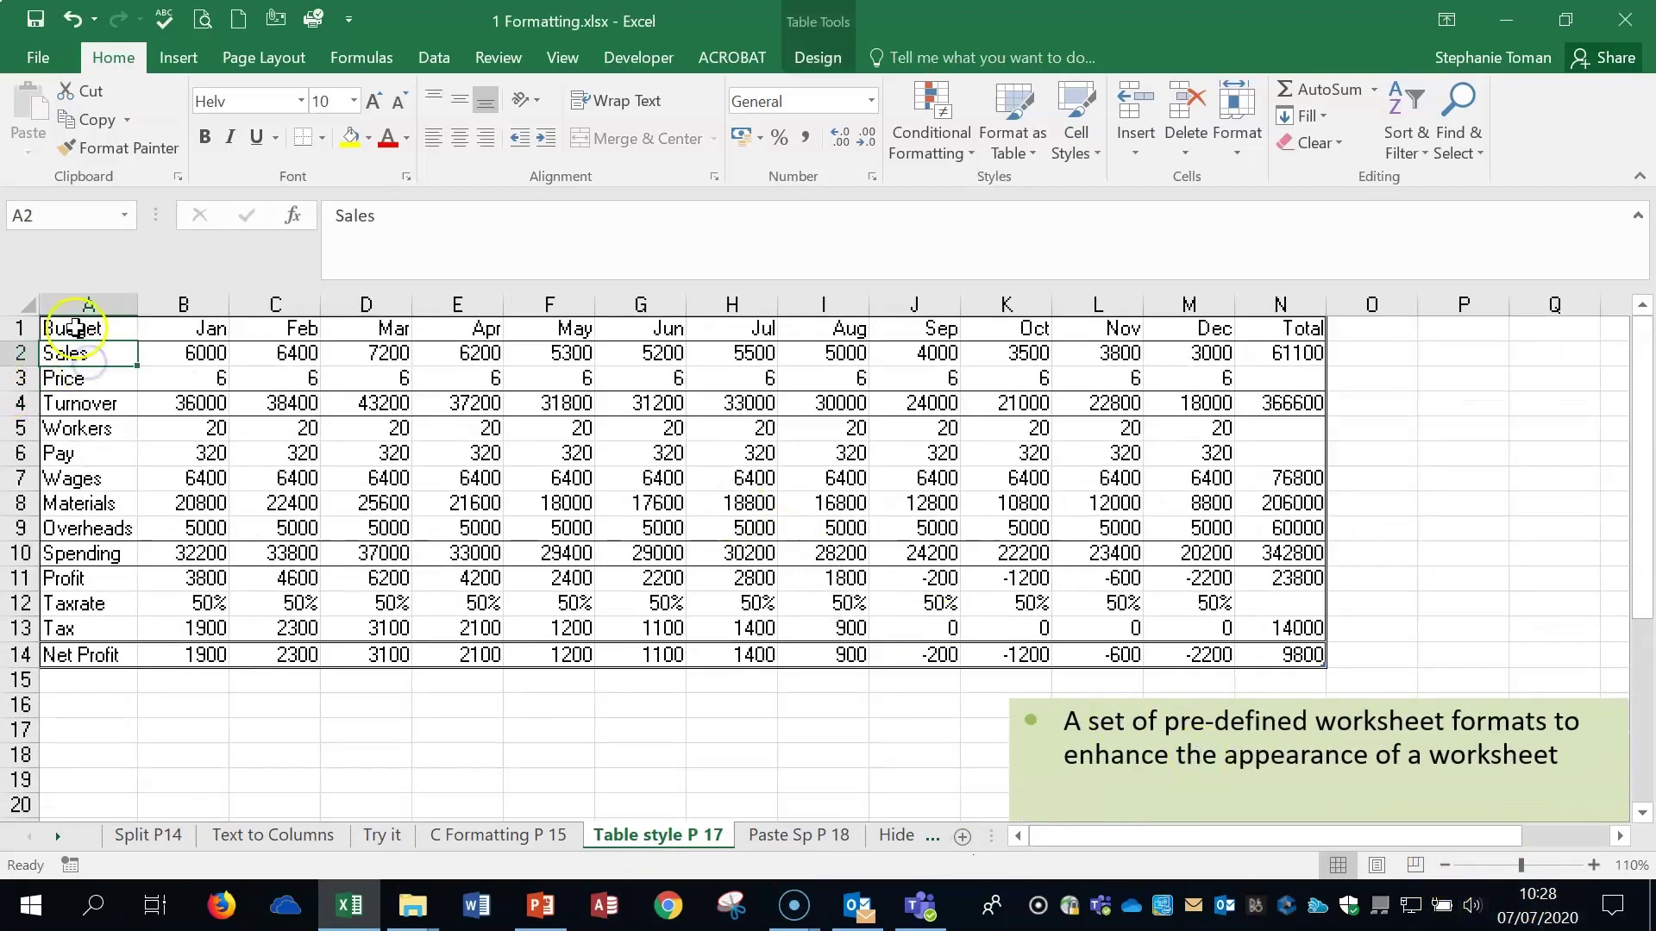
pyautogui.click(76, 329)
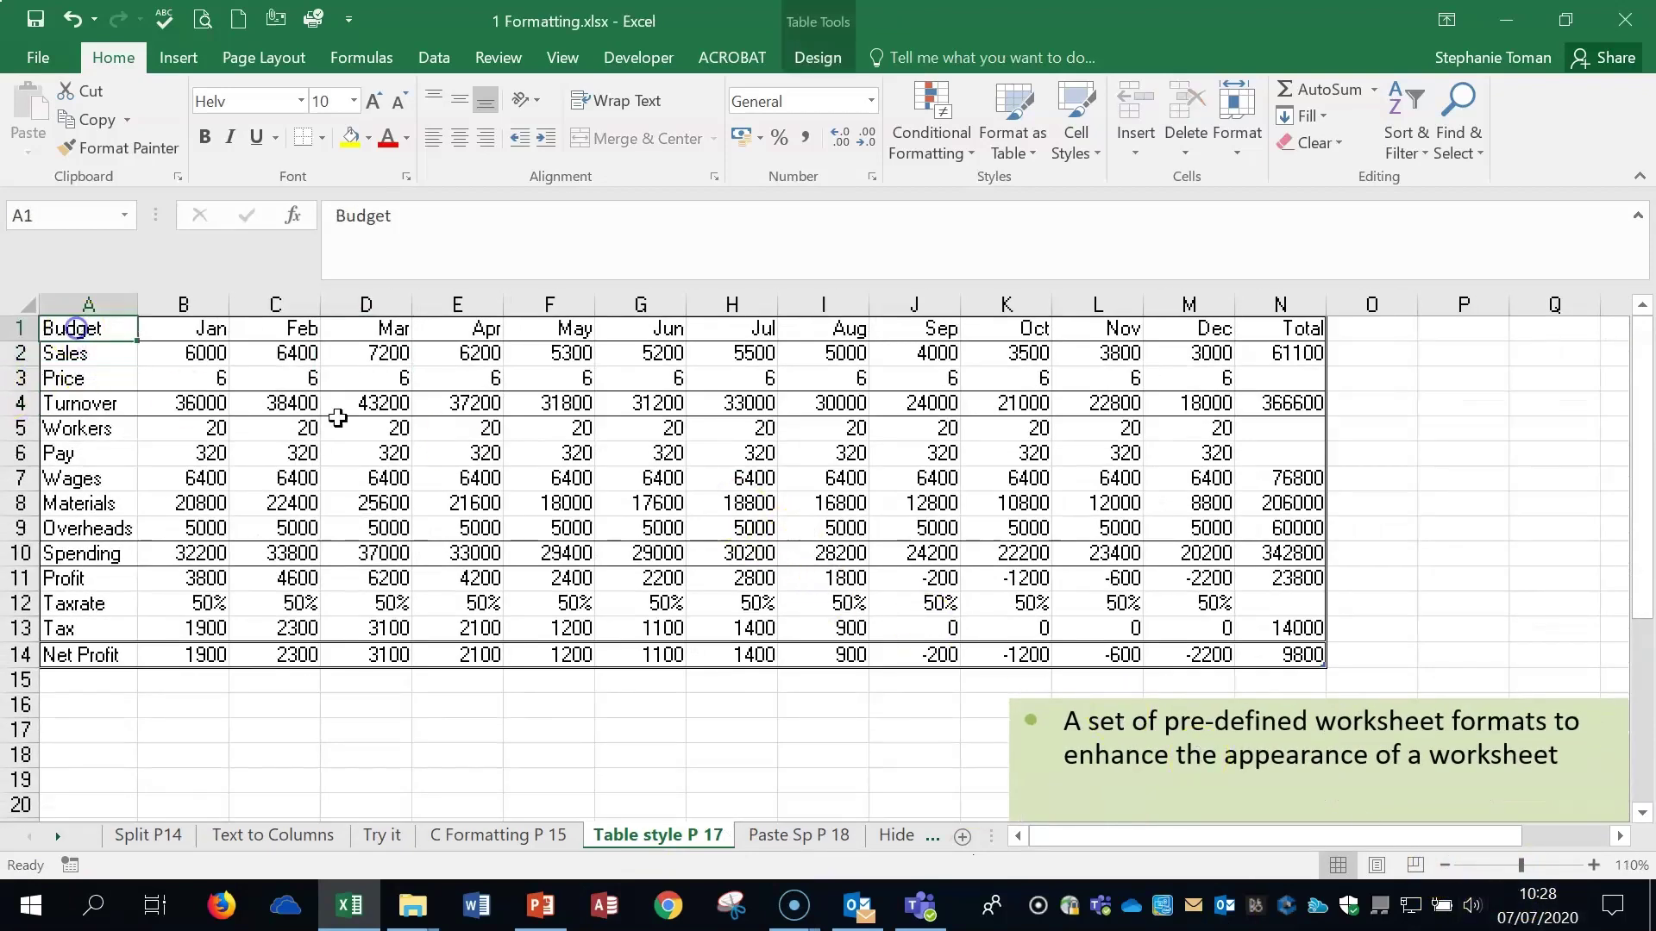
pyautogui.click(821, 66)
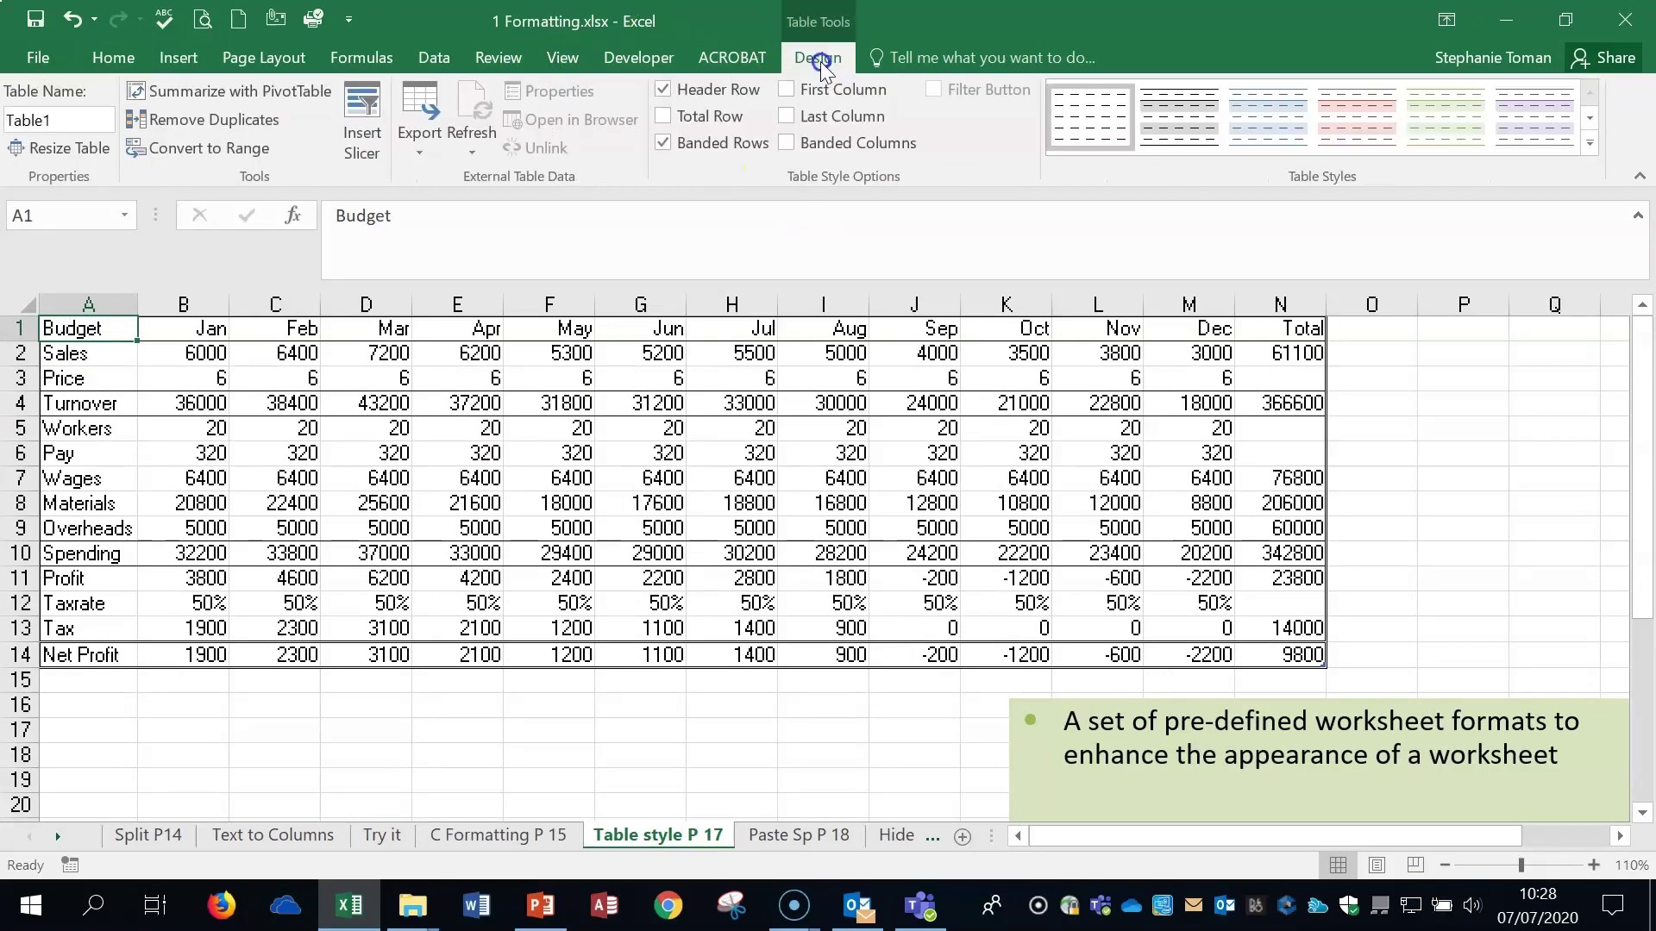
pyautogui.click(1438, 512)
pyautogui.click(916, 530)
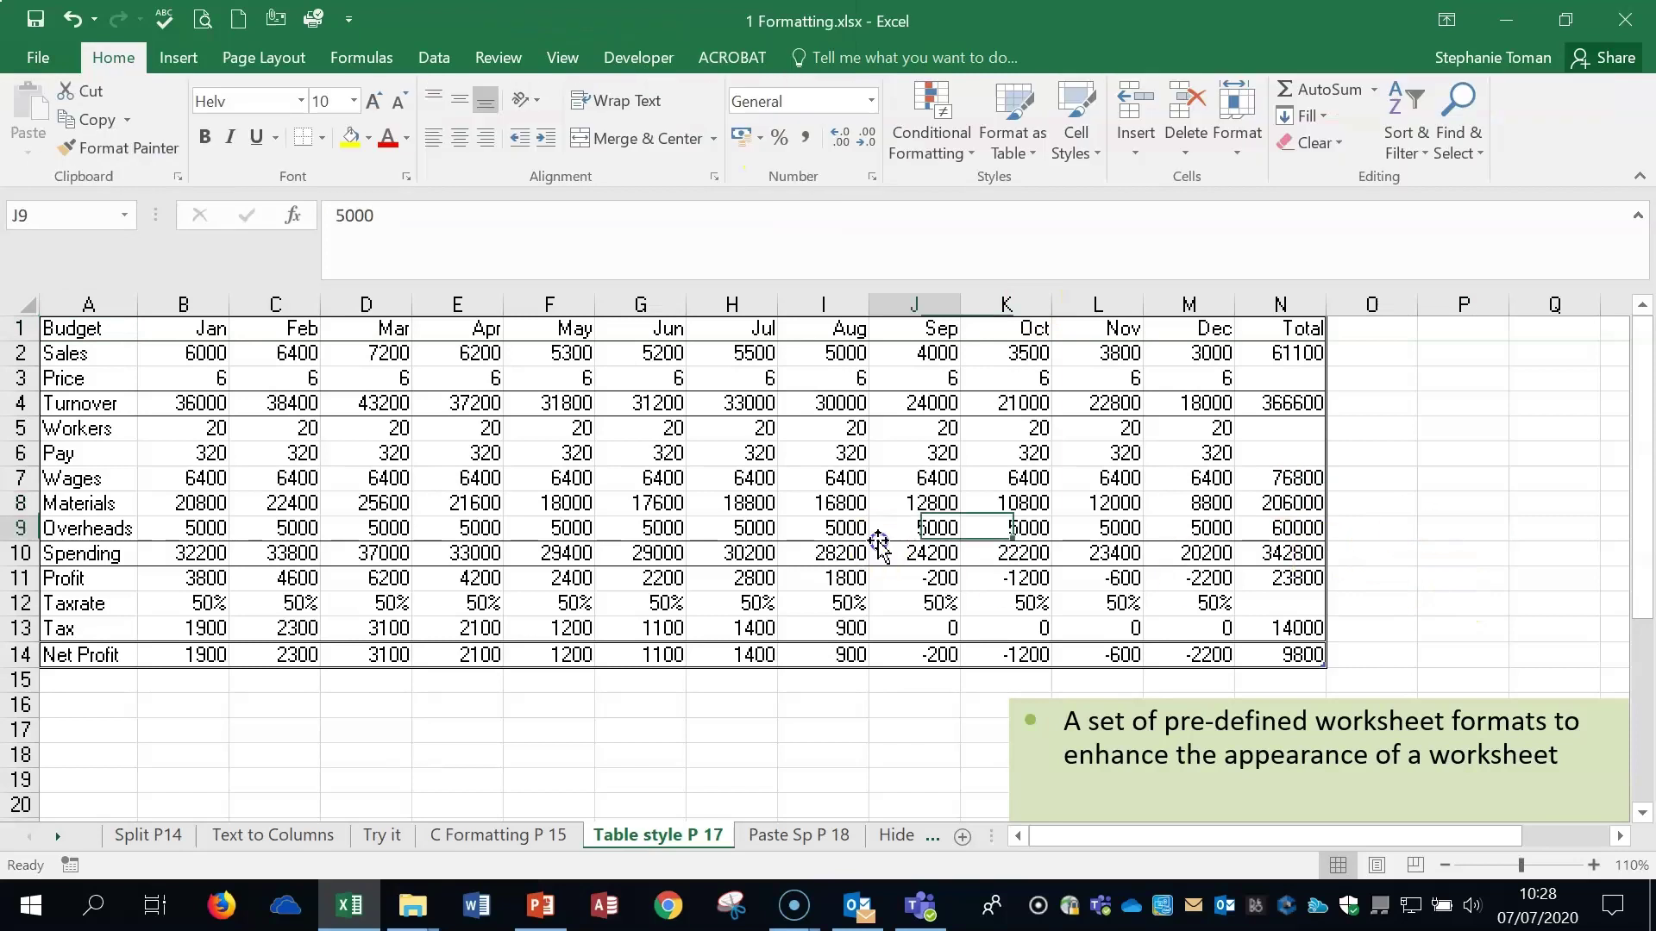
pyautogui.click(819, 58)
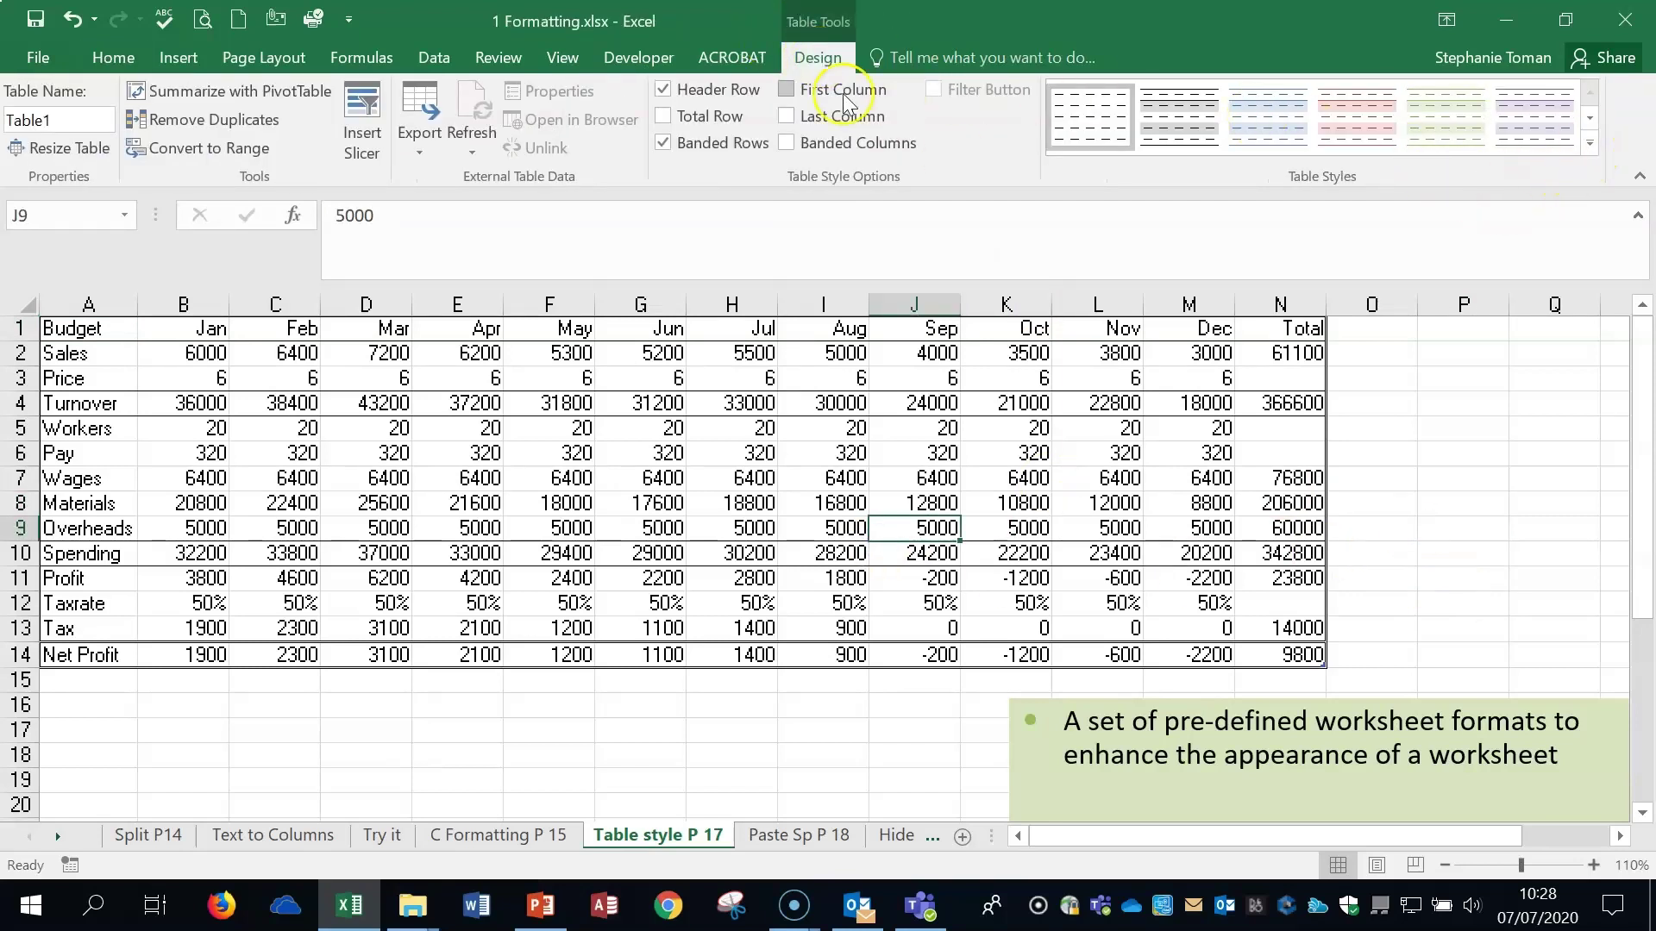
pyautogui.click(463, 553)
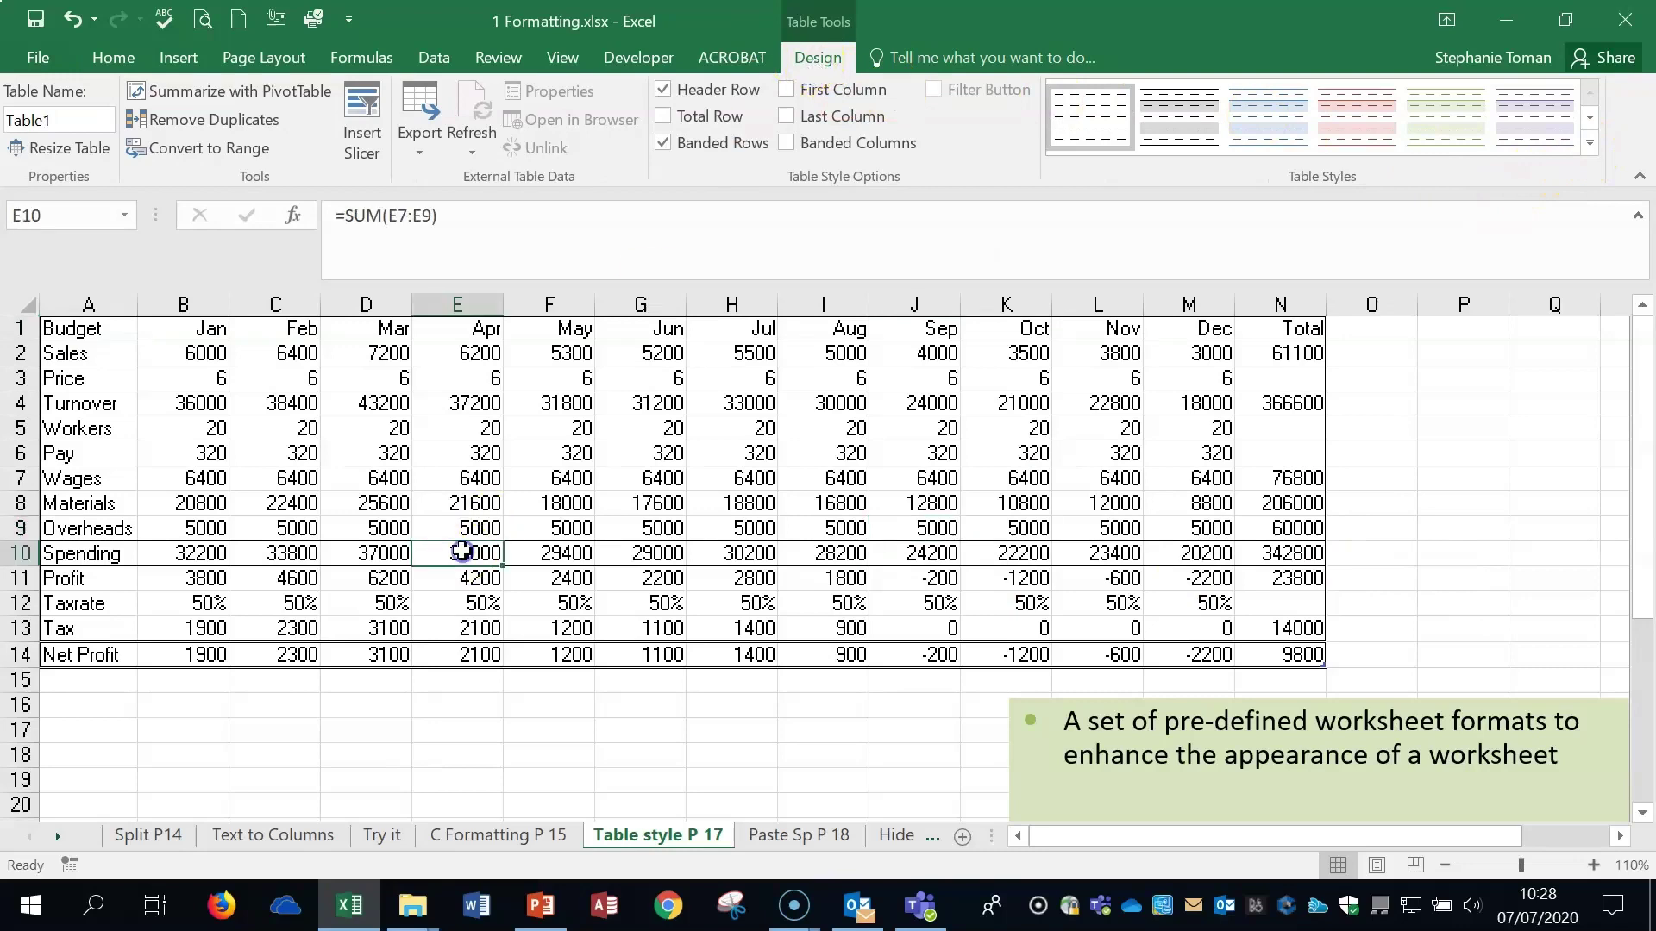
pyautogui.click(1589, 142)
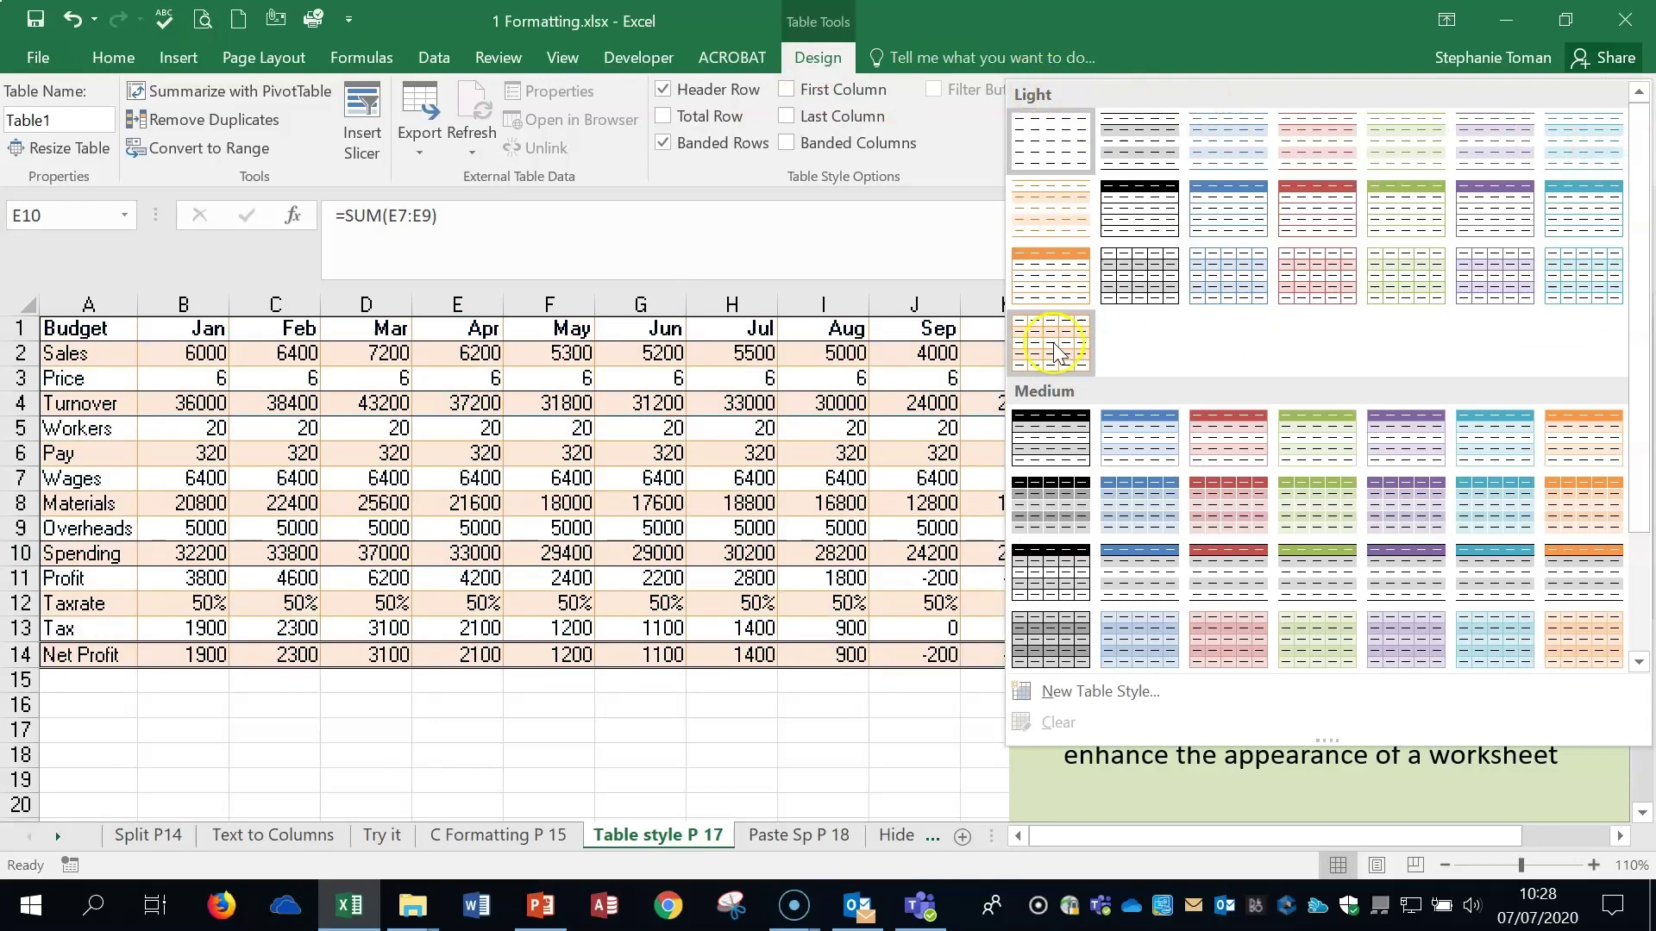
pyautogui.scroll(-2, 1242, 638)
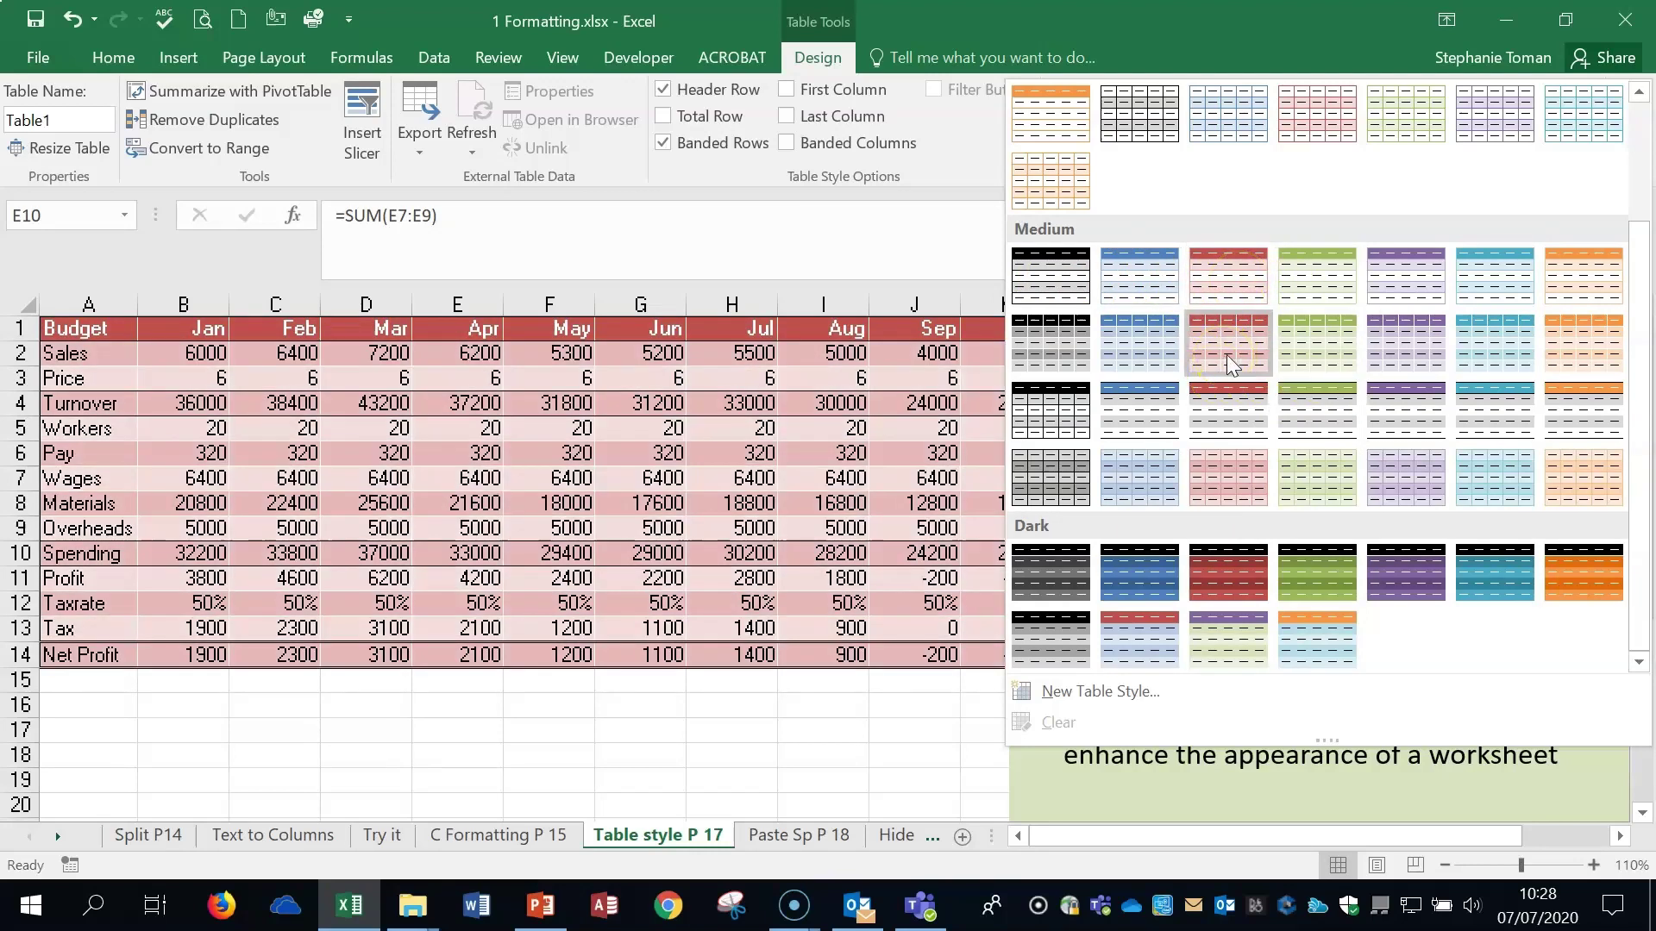
pyautogui.click(1227, 274)
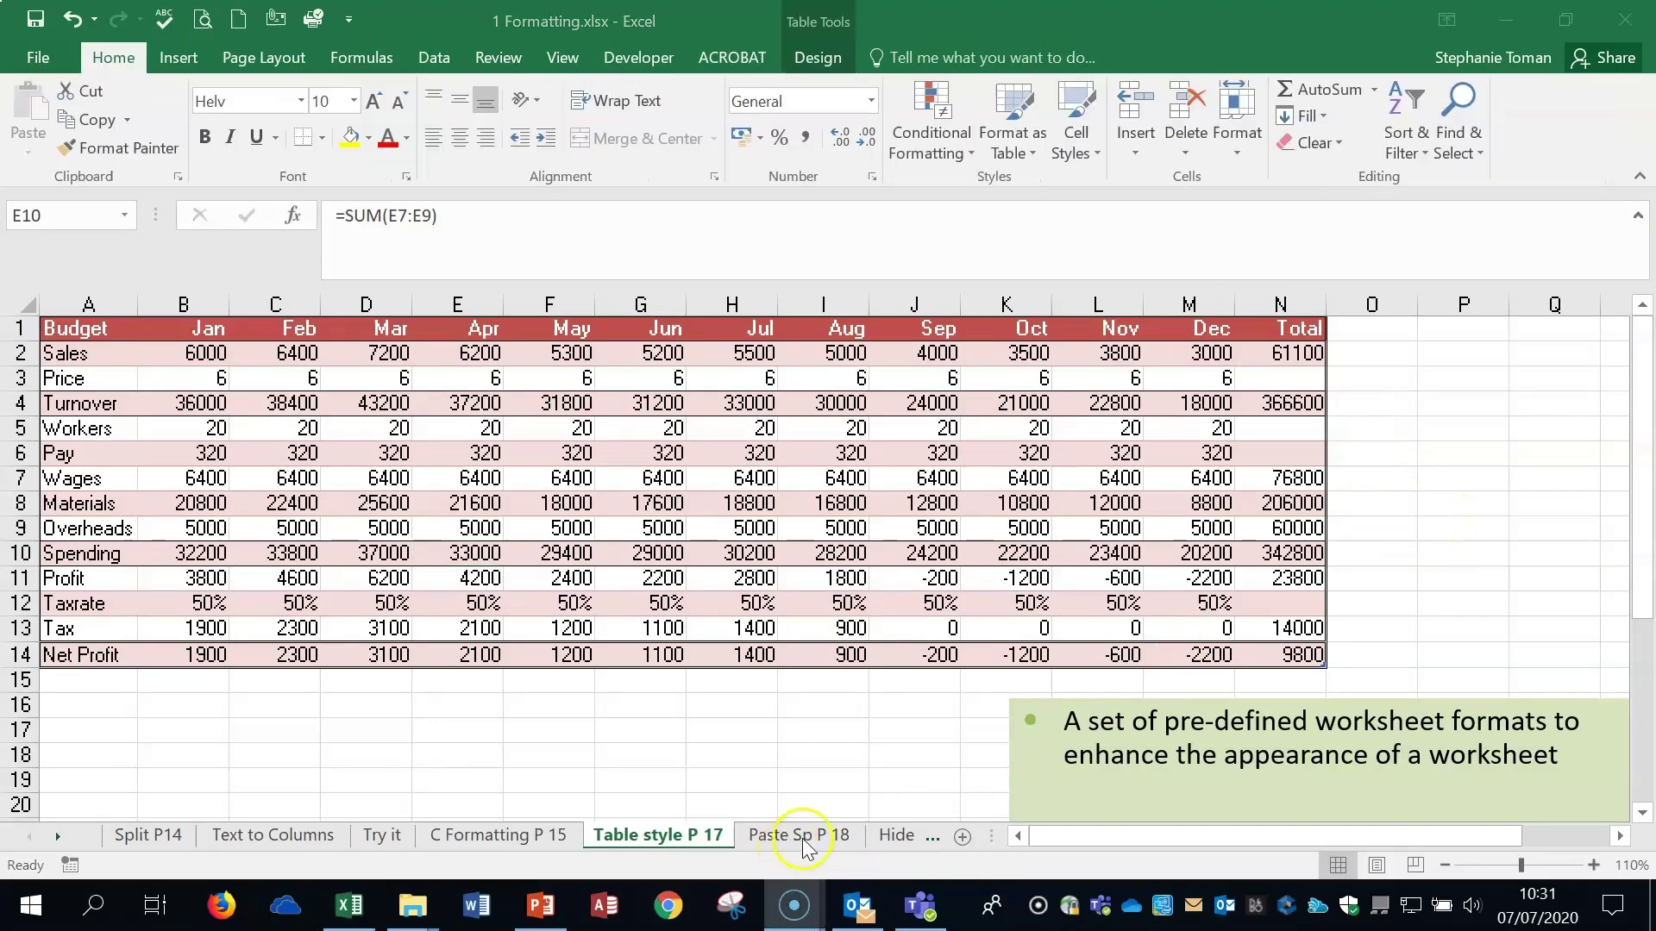
# - Open the Paste Sp P 18 worksheet, highlight the Total Income range B4:M4, and deselect it
pyautogui.click(803, 836)
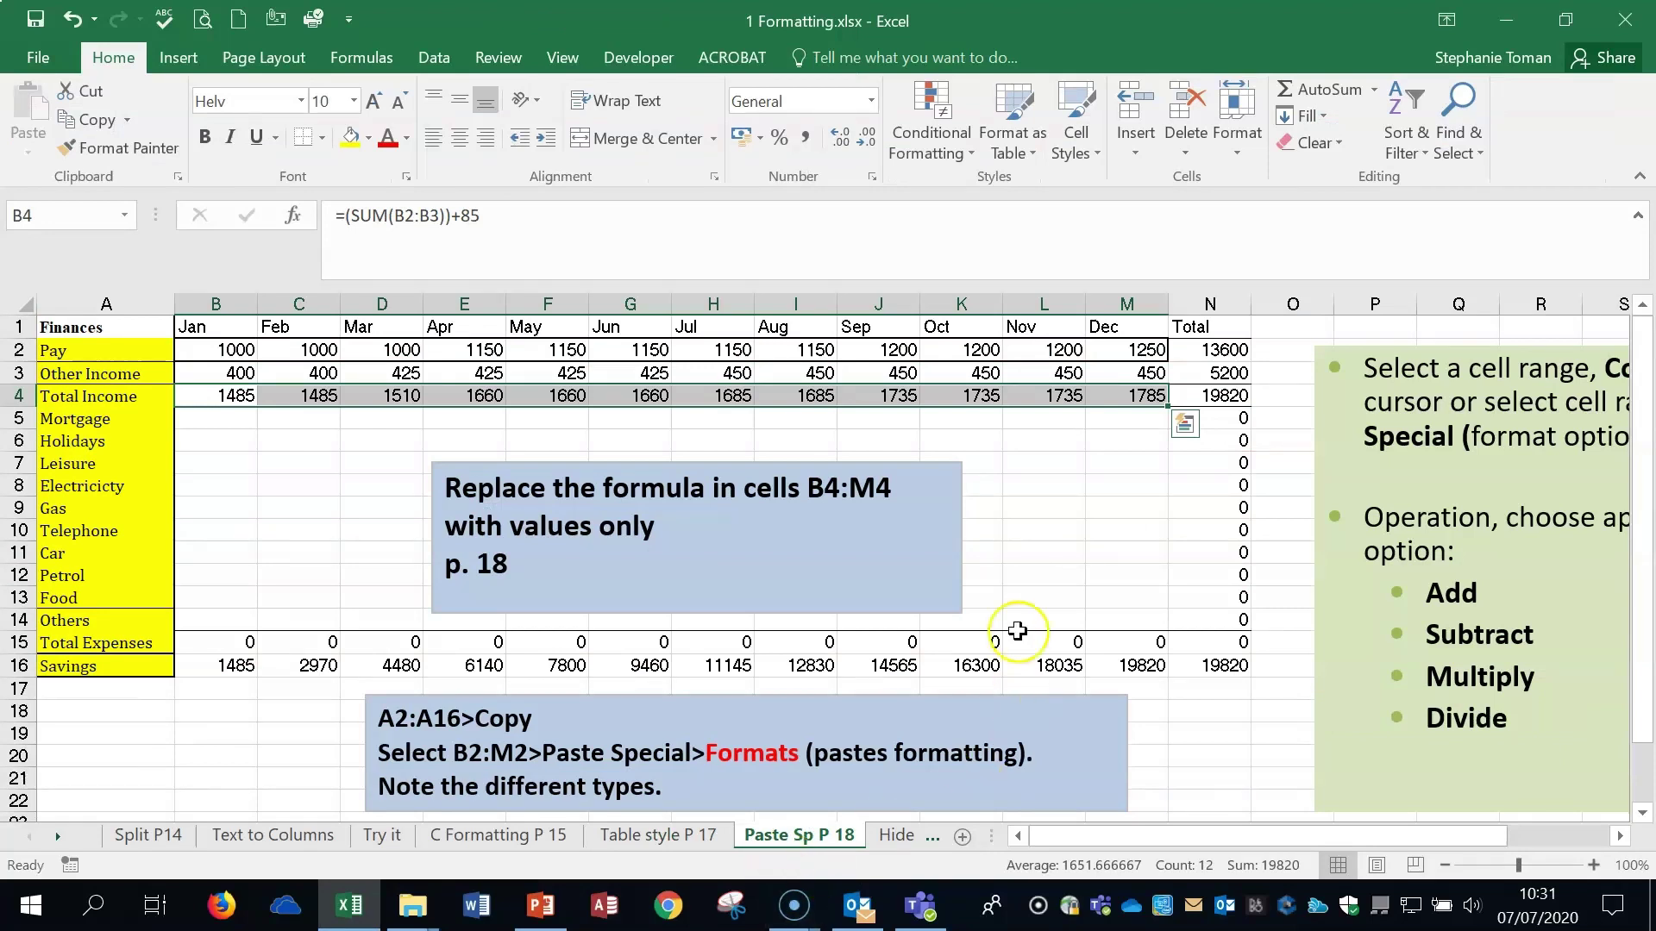
pyautogui.click(1088, 513)
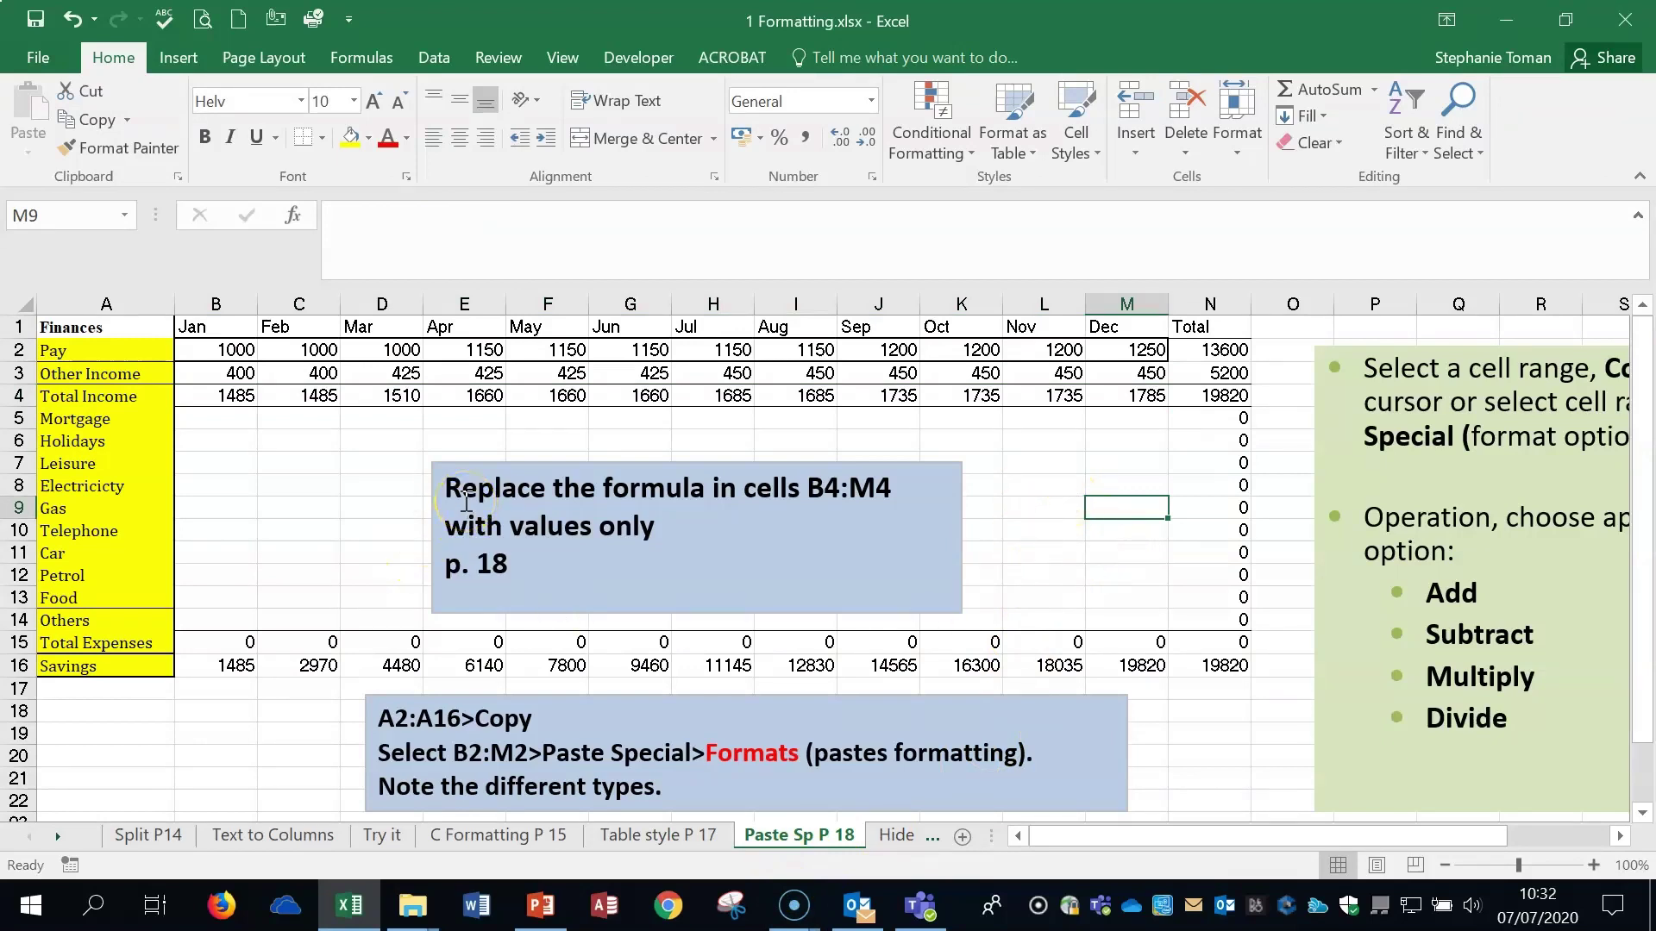
pyautogui.moveTo(235, 395); pyautogui.dragTo(1155, 397)
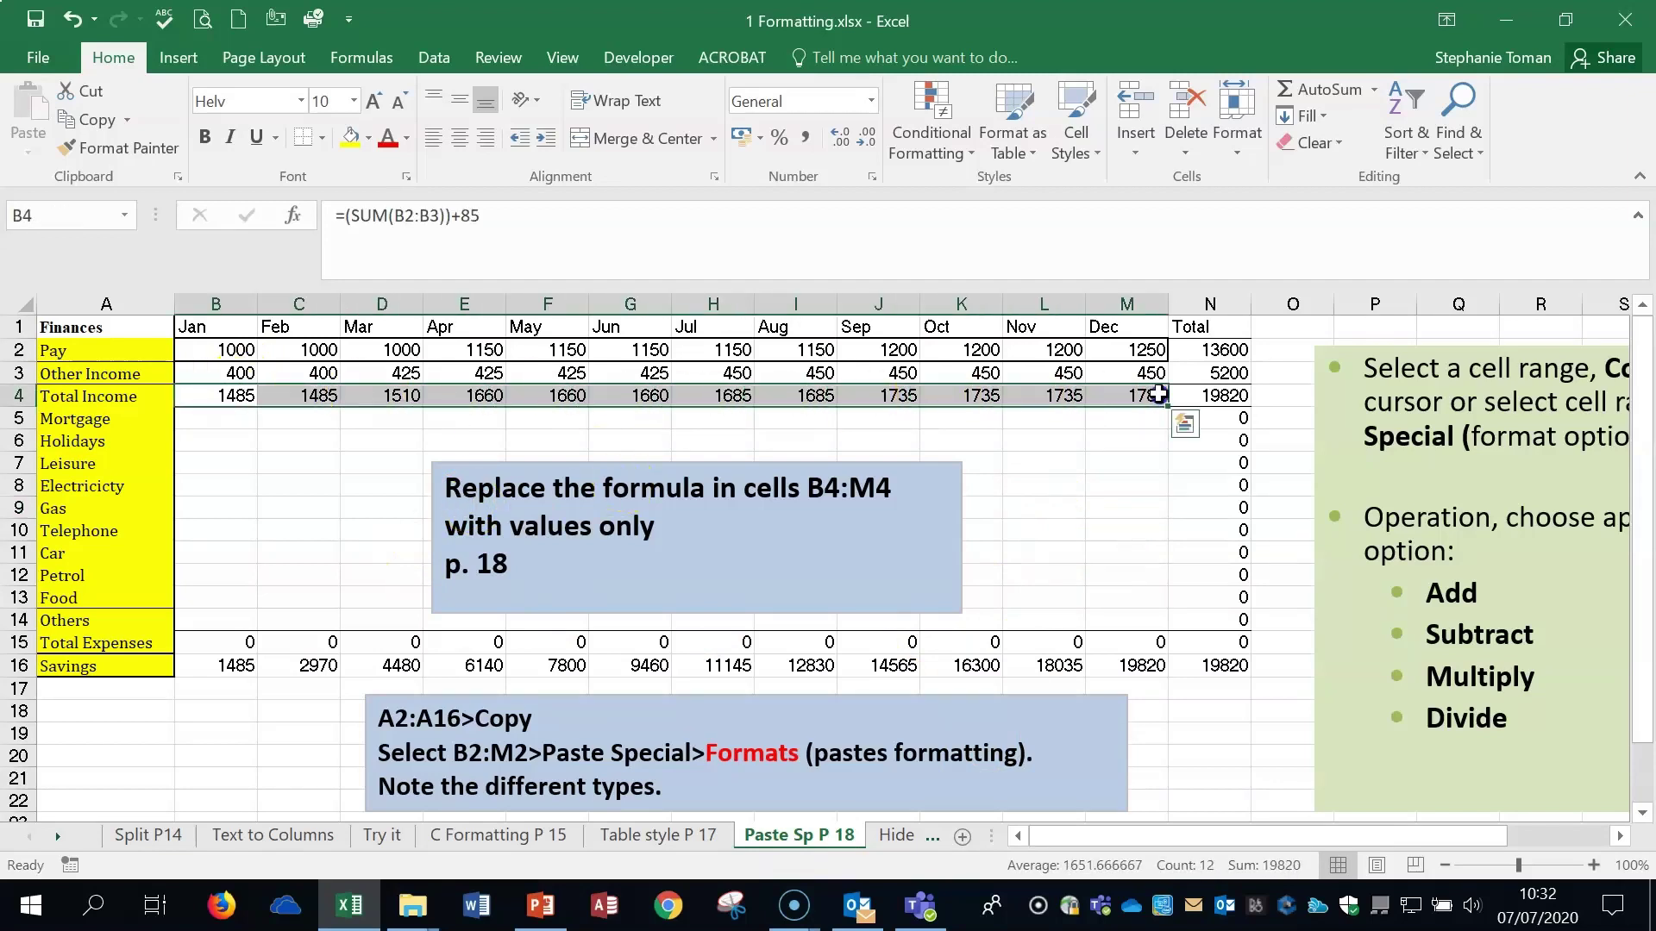
pyautogui.click(1173, 530)
# - Examine the Total Income formula of each month from B4 through M4
pyautogui.click(231, 395)
pyautogui.click(297, 397)
pyautogui.click(385, 397)
pyautogui.click(466, 397)
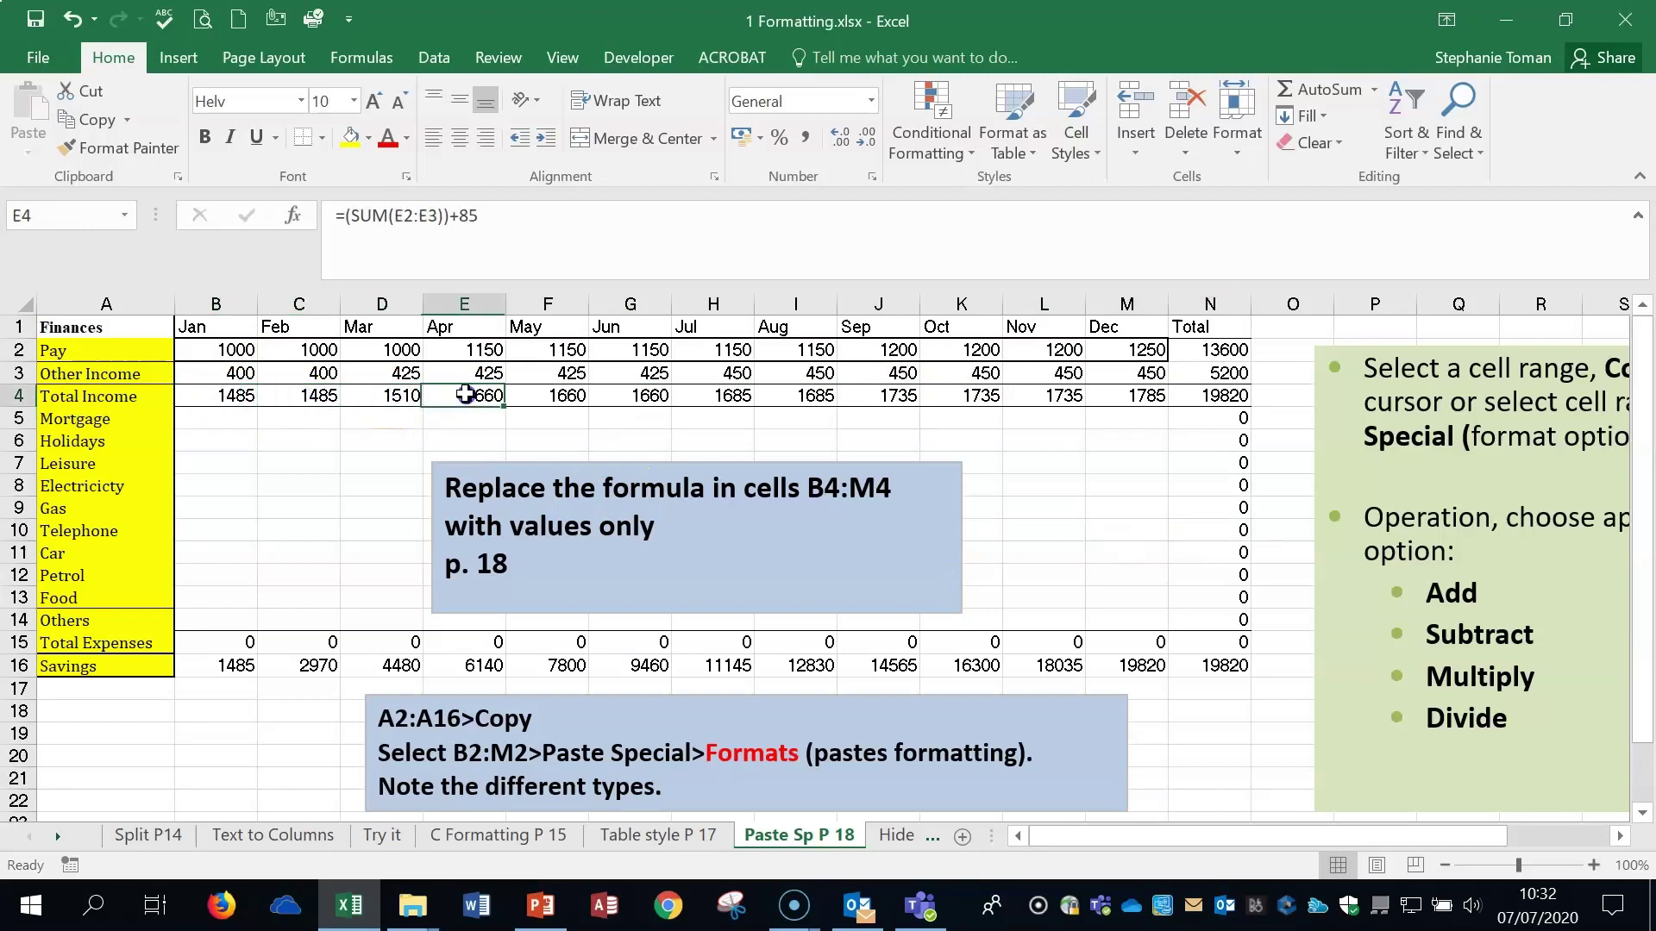
pyautogui.click(548, 396)
pyautogui.click(632, 395)
pyautogui.click(720, 397)
pyautogui.click(811, 397)
pyautogui.click(897, 396)
pyautogui.click(979, 395)
pyautogui.click(1059, 396)
pyautogui.click(1136, 396)
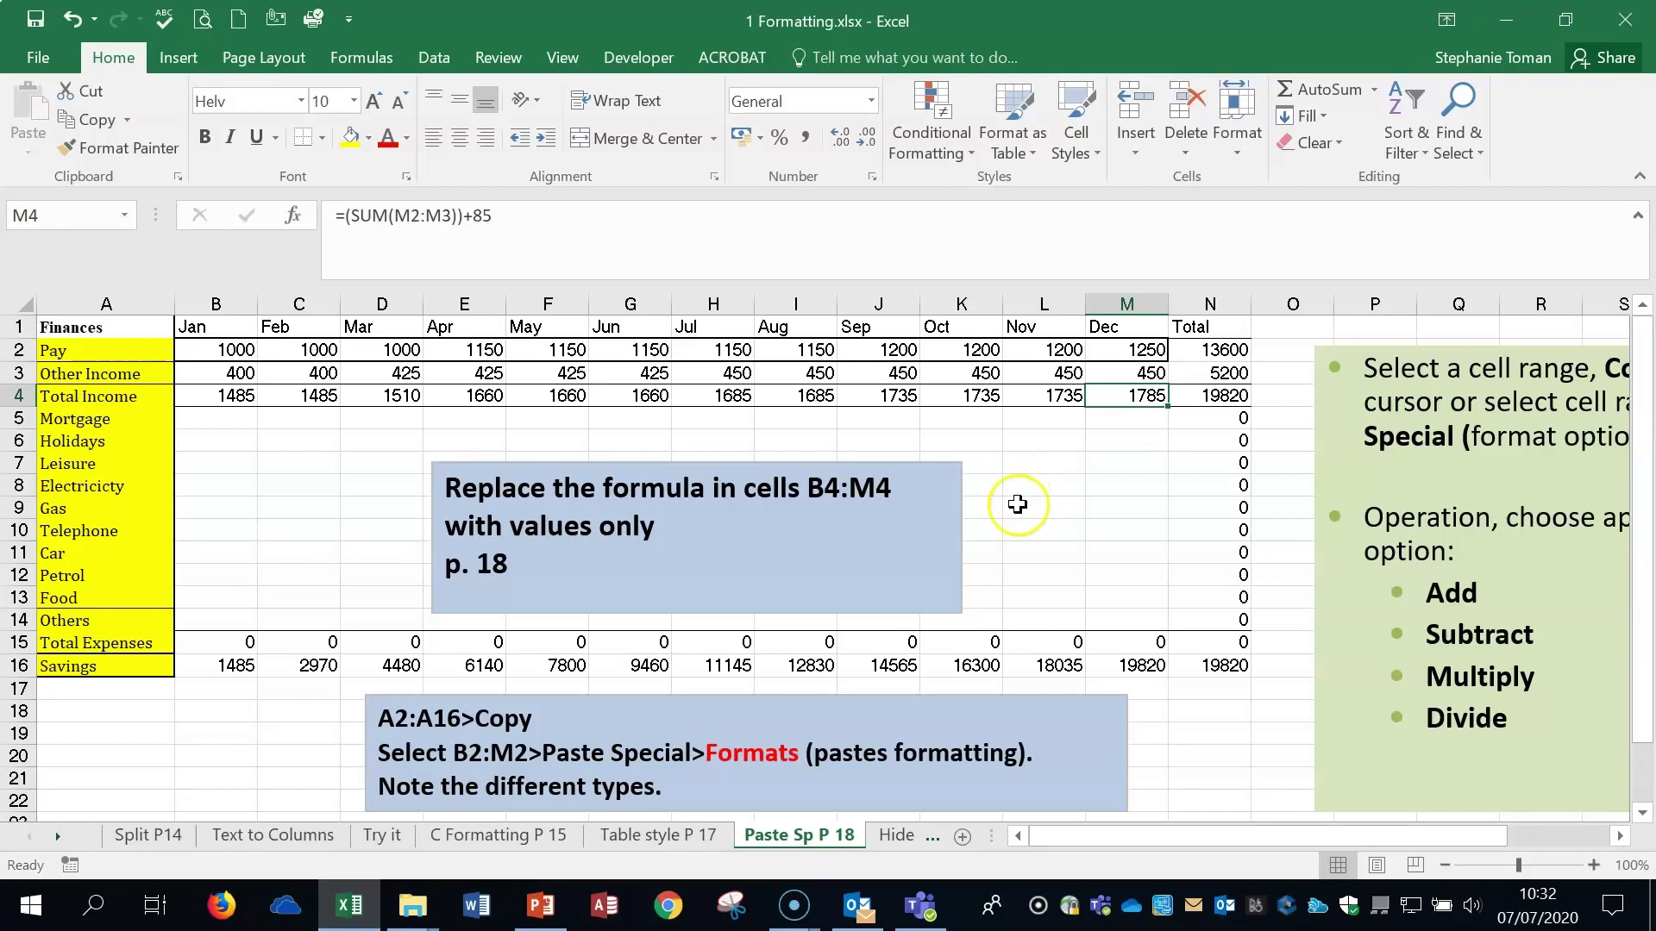
pyautogui.click(1123, 523)
# - Copy the Total Income cells B4:M4
pyautogui.click(281, 407)
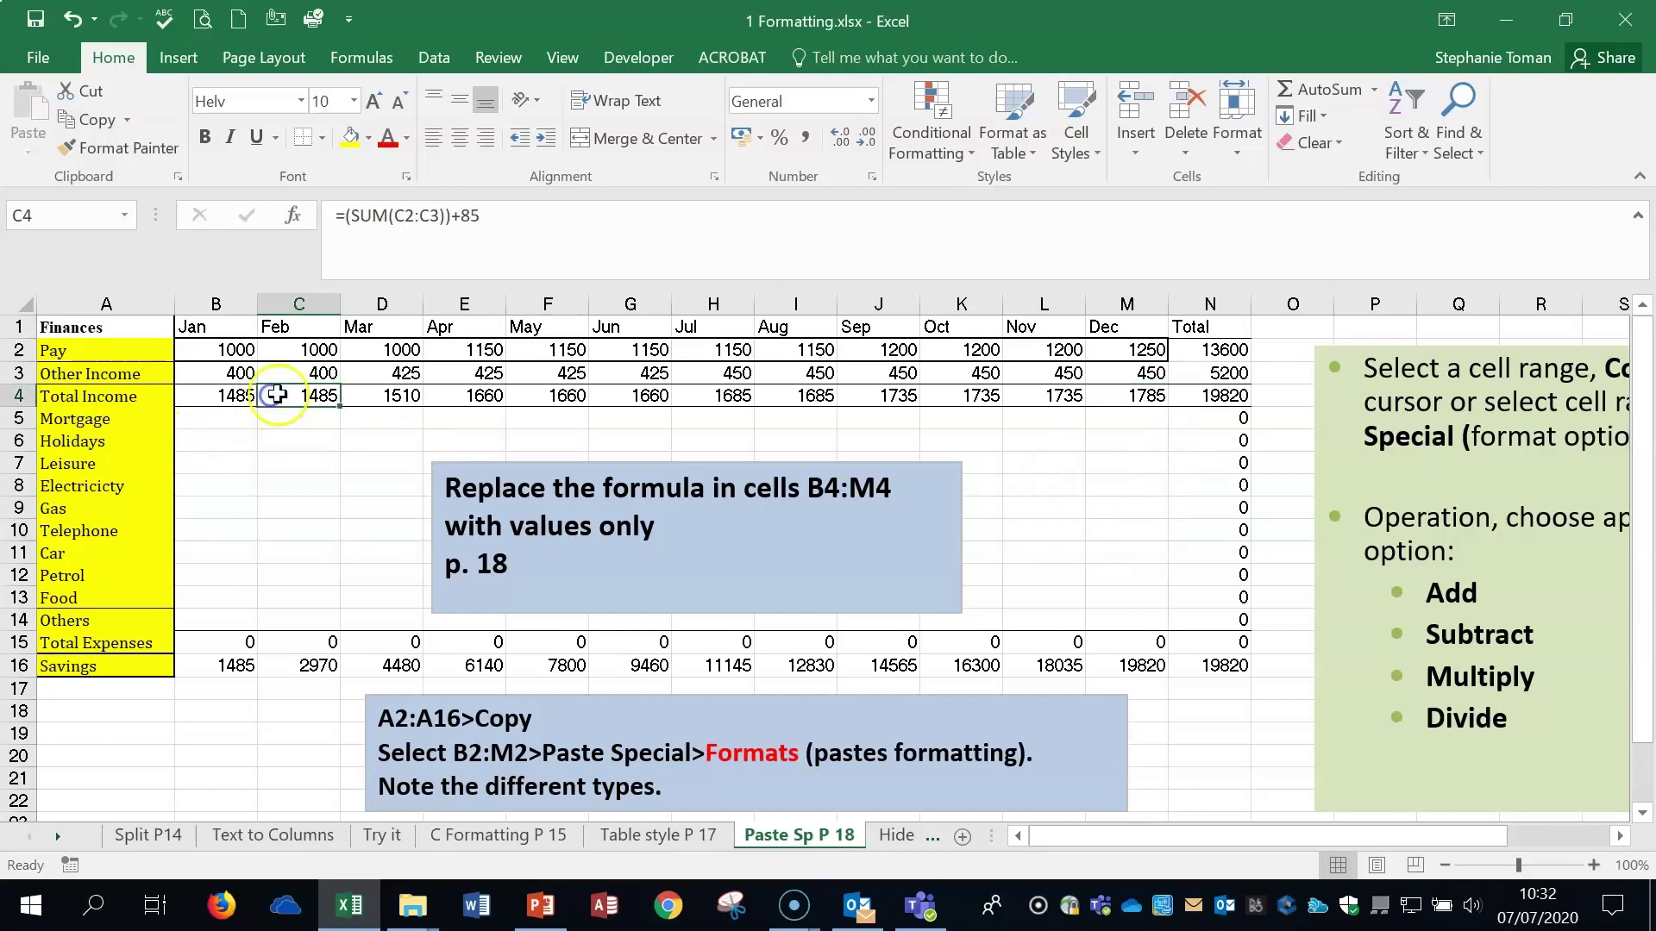
pyautogui.click(225, 393)
pyautogui.moveTo(225, 393); pyautogui.dragTo(1138, 395)
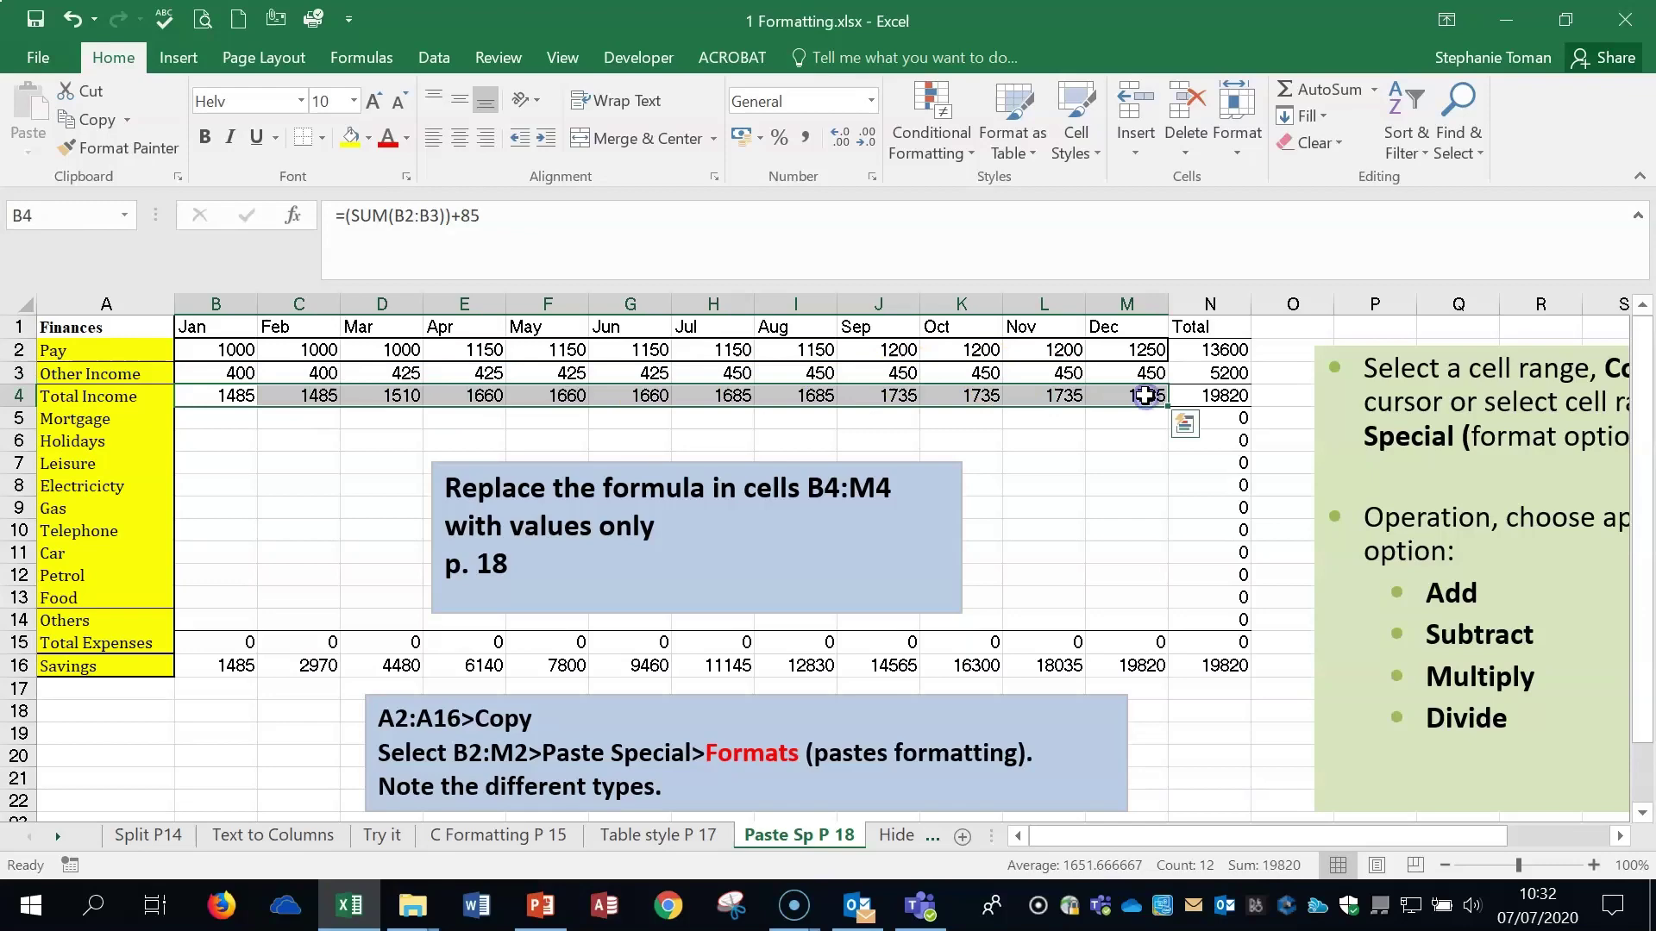
pyautogui.rightClick(1145, 395)
pyautogui.click(1201, 380)
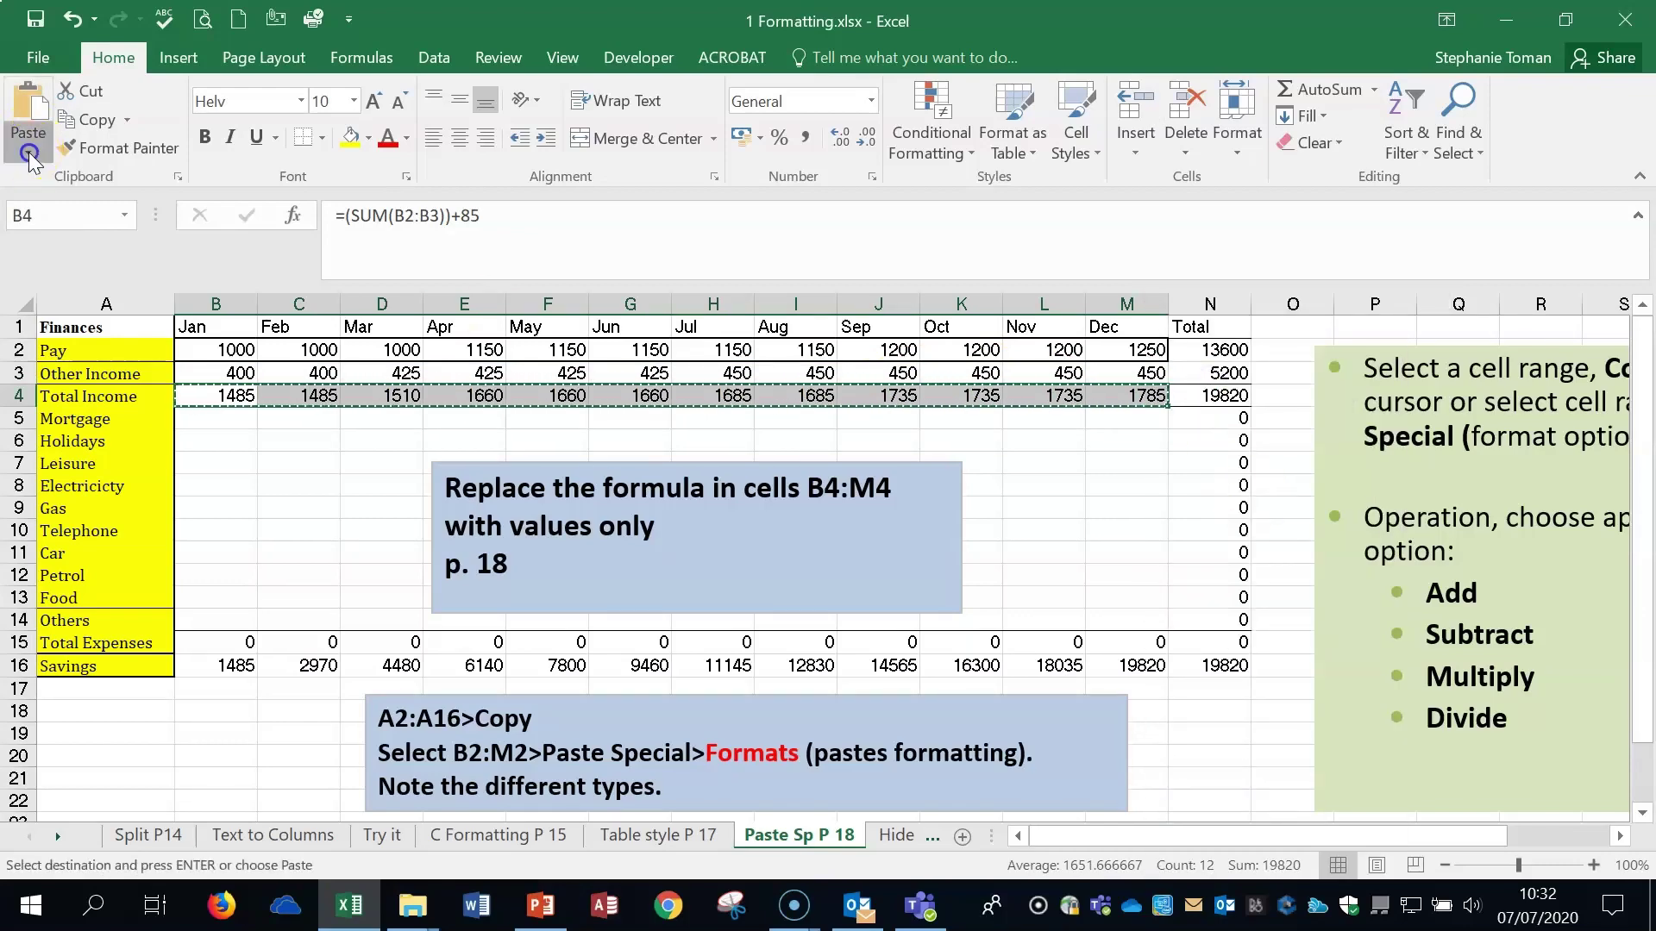
# - Replace the formulas in B4:M4 by pasting the copied cells over themselves with the Paste Special Values option
pyautogui.click(29, 154)
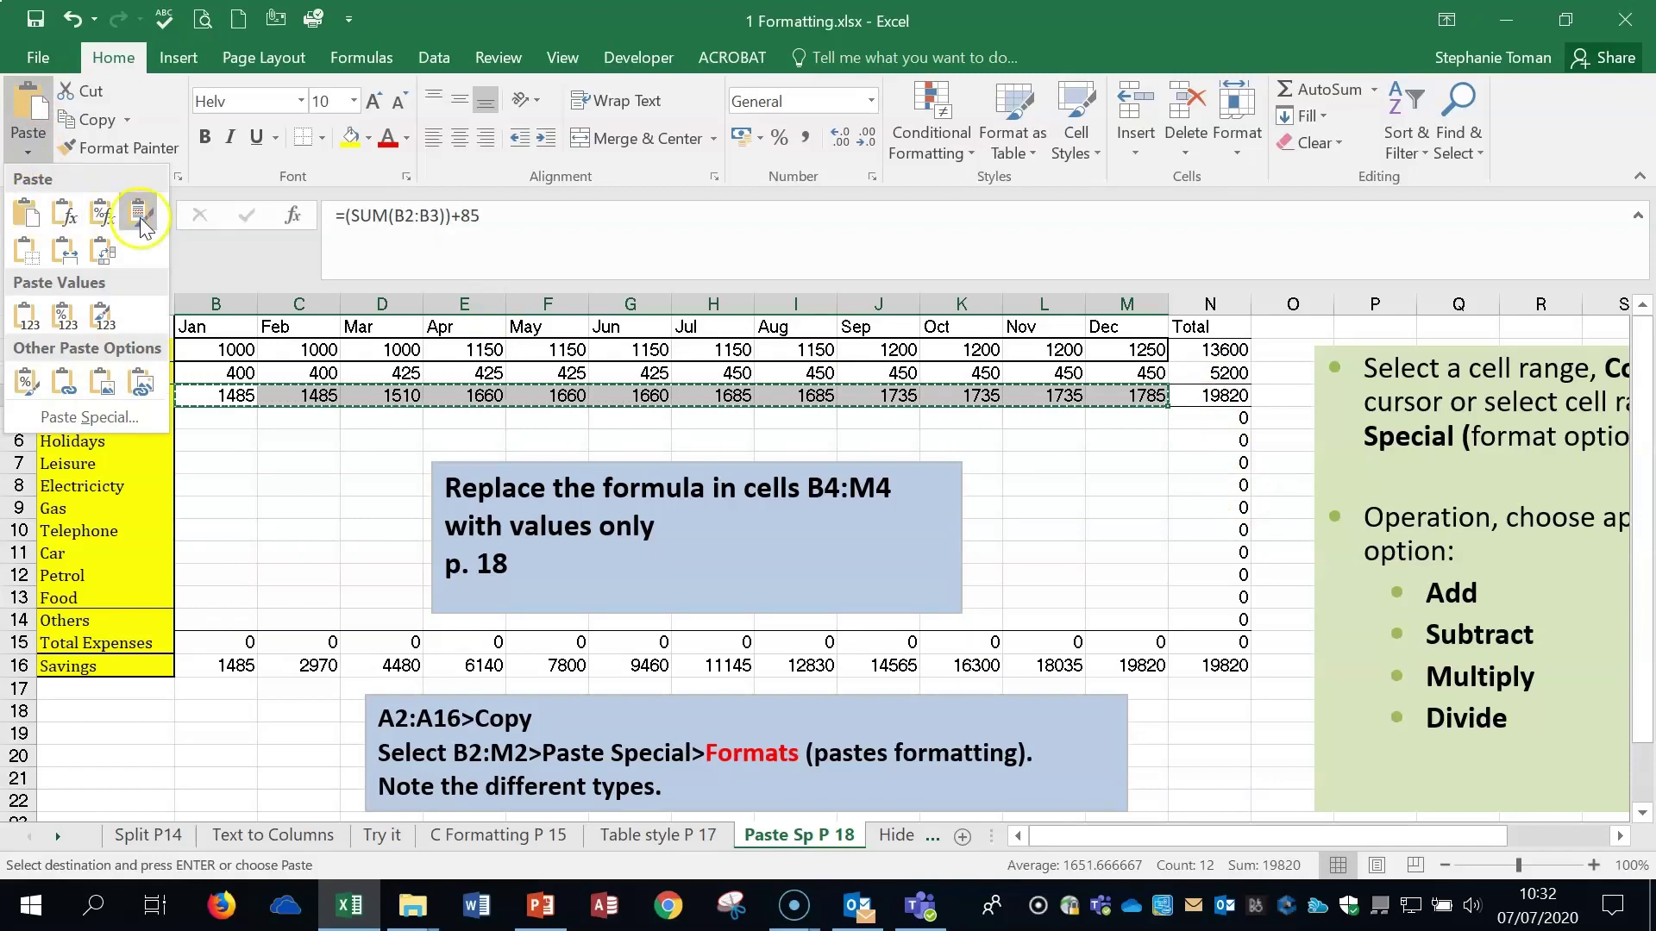
pyautogui.click(87, 420)
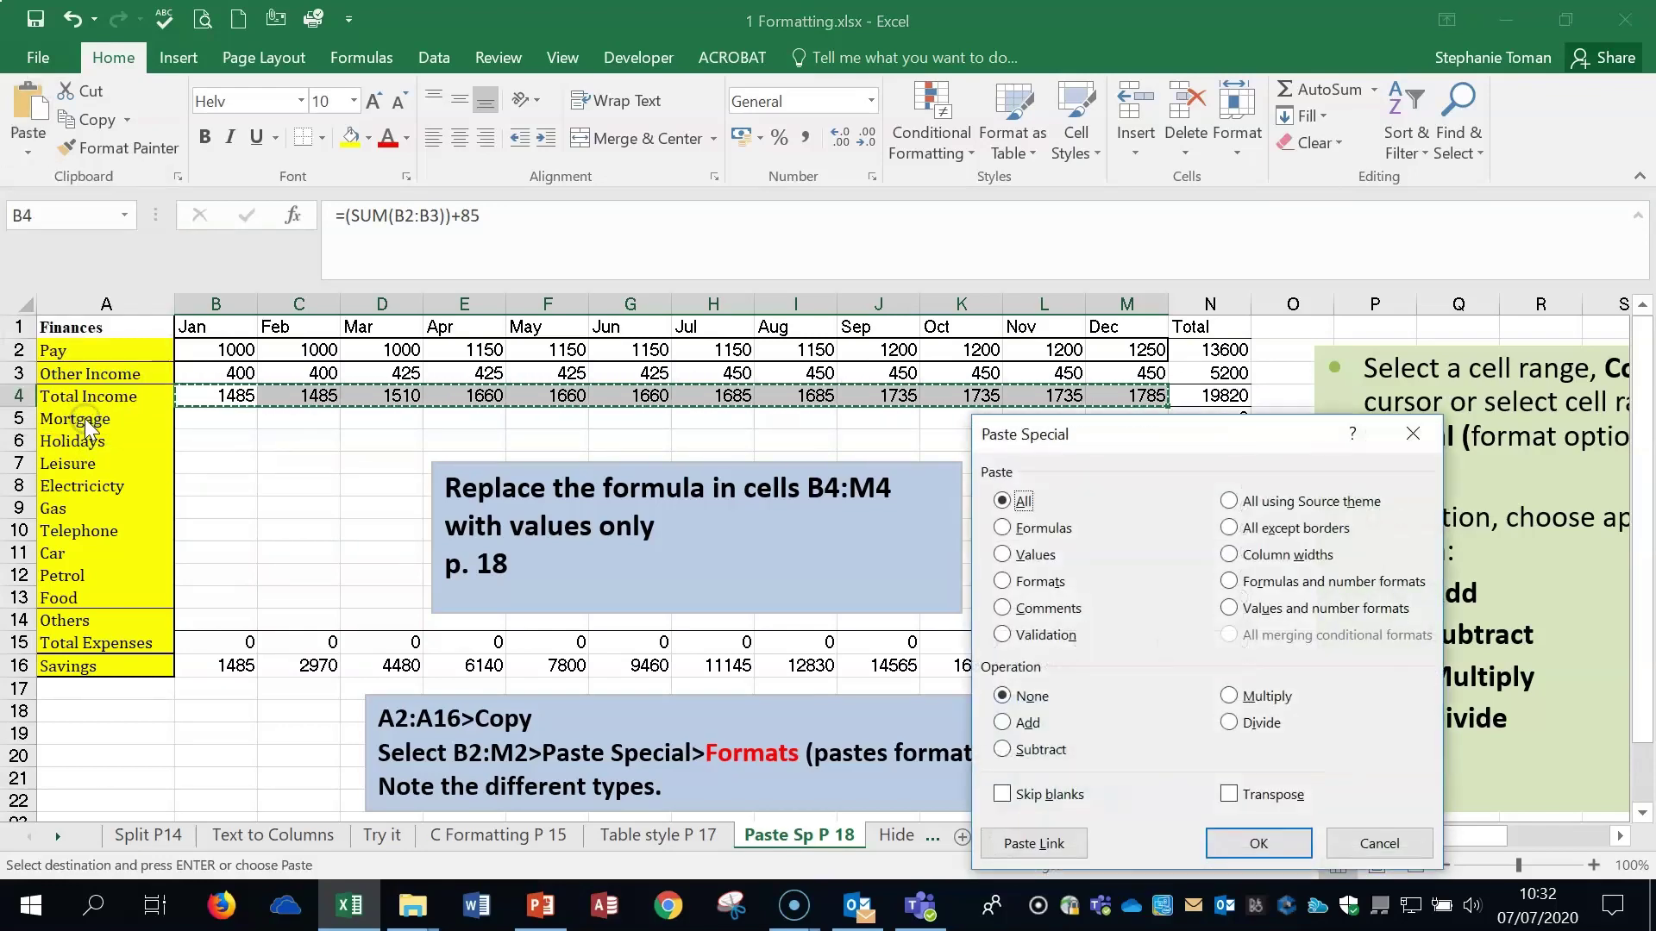
pyautogui.moveTo(1157, 441); pyautogui.dragTo(1319, 435)
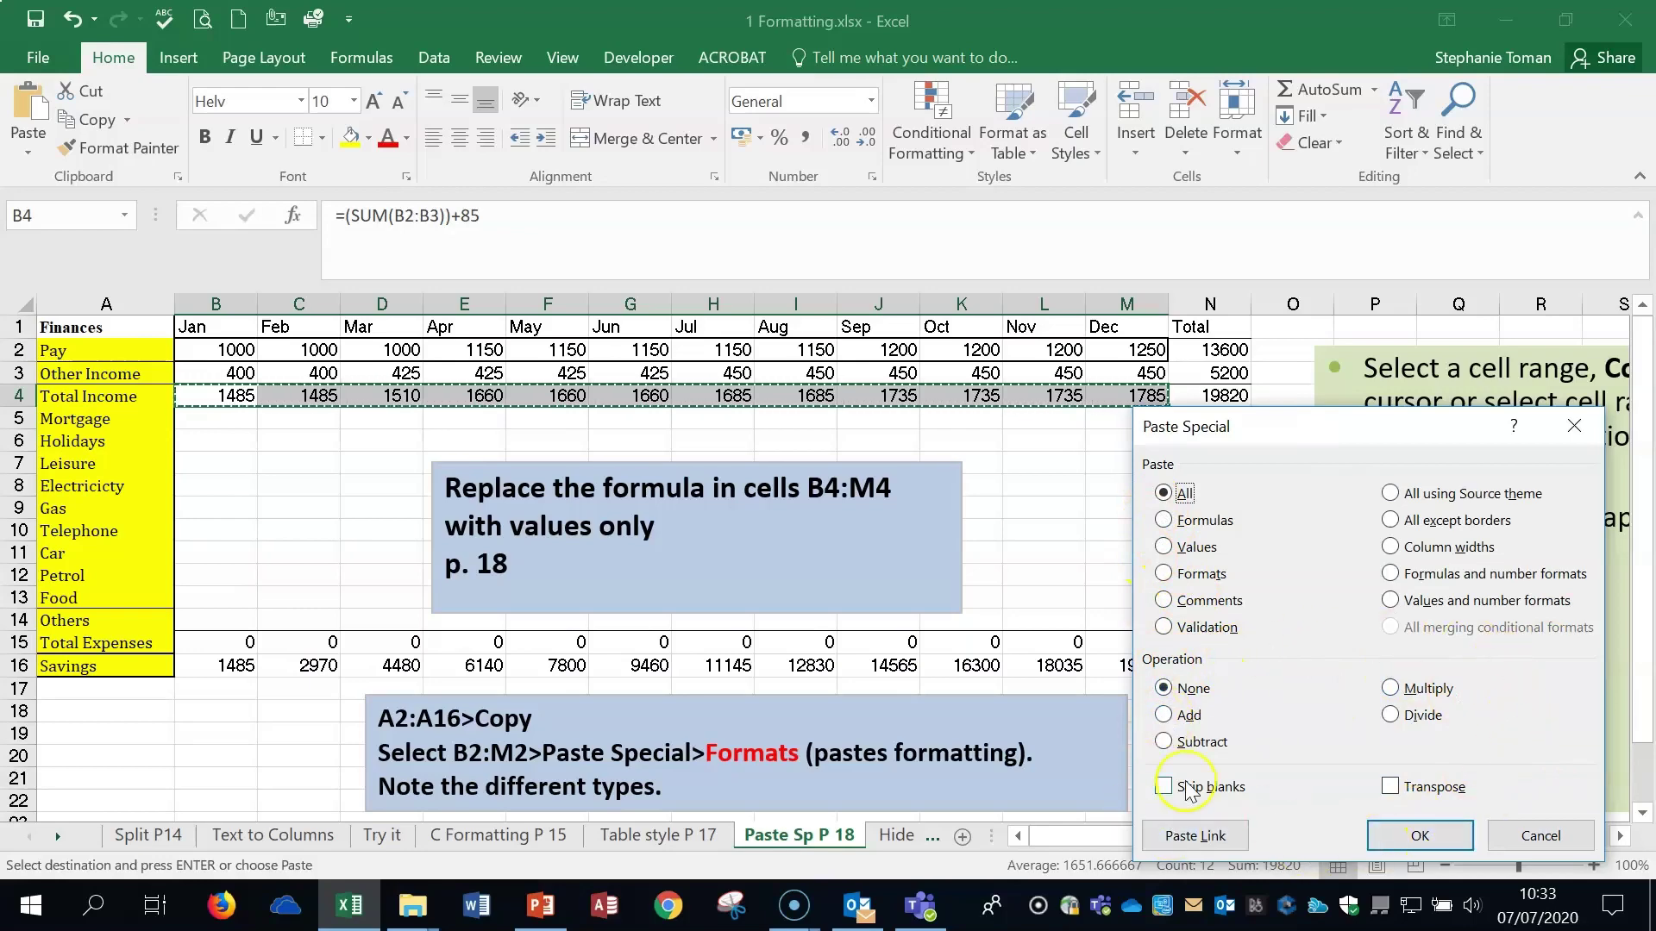
pyautogui.moveTo(1383, 447); pyautogui.dragTo(1398, 340)
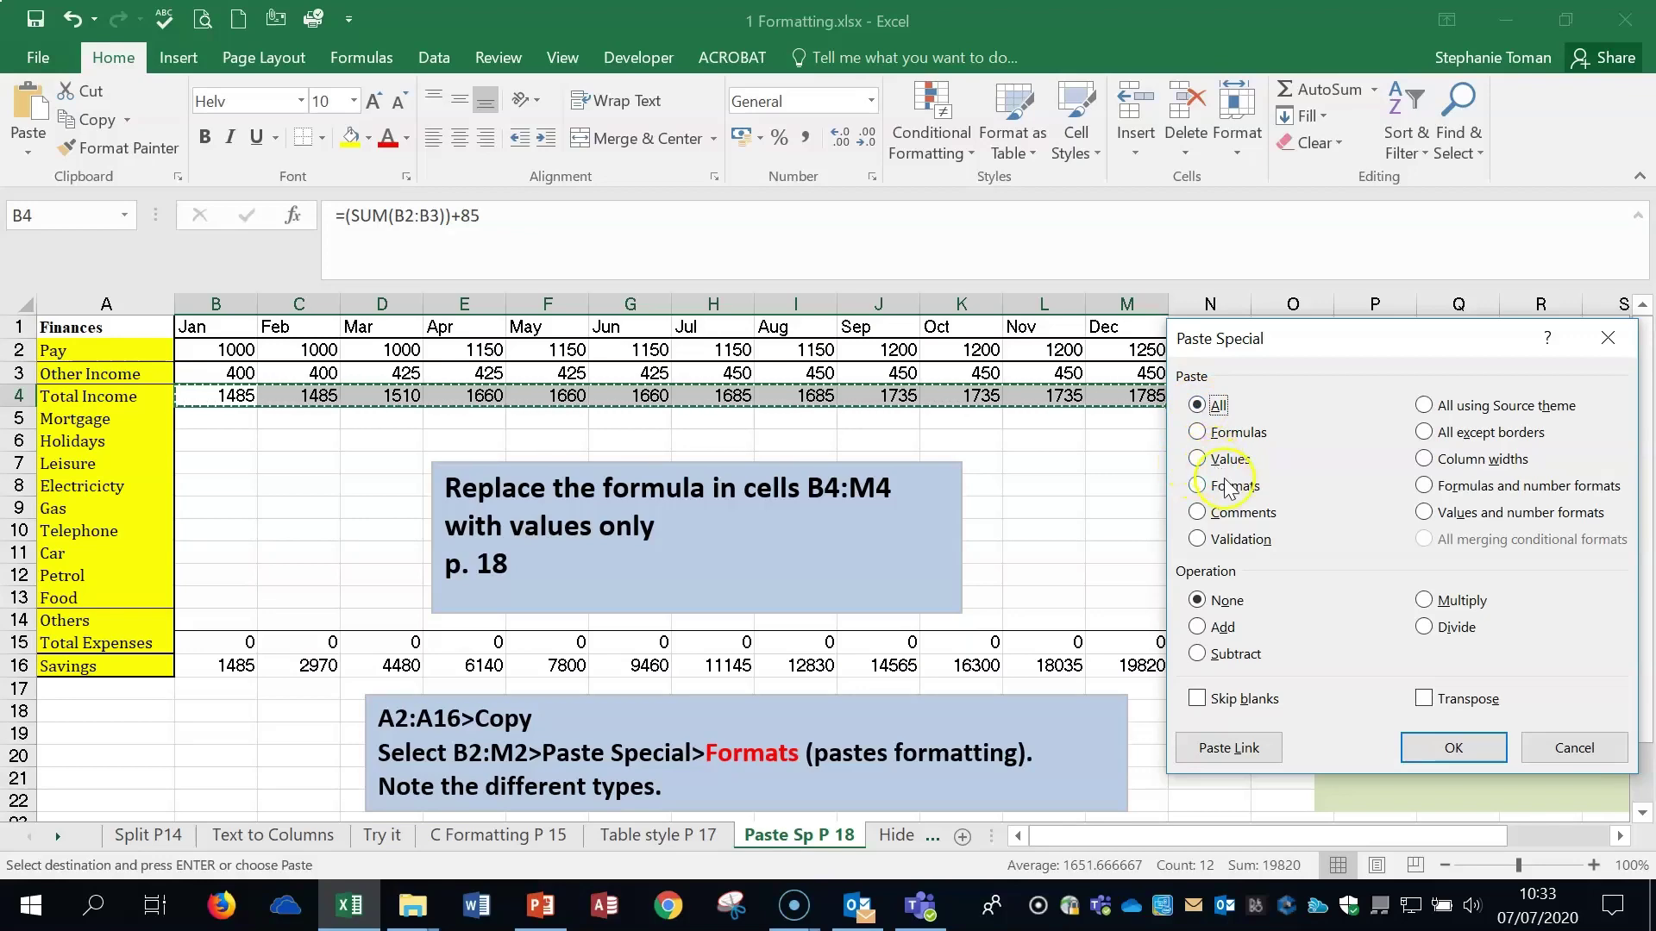
pyautogui.click(1200, 460)
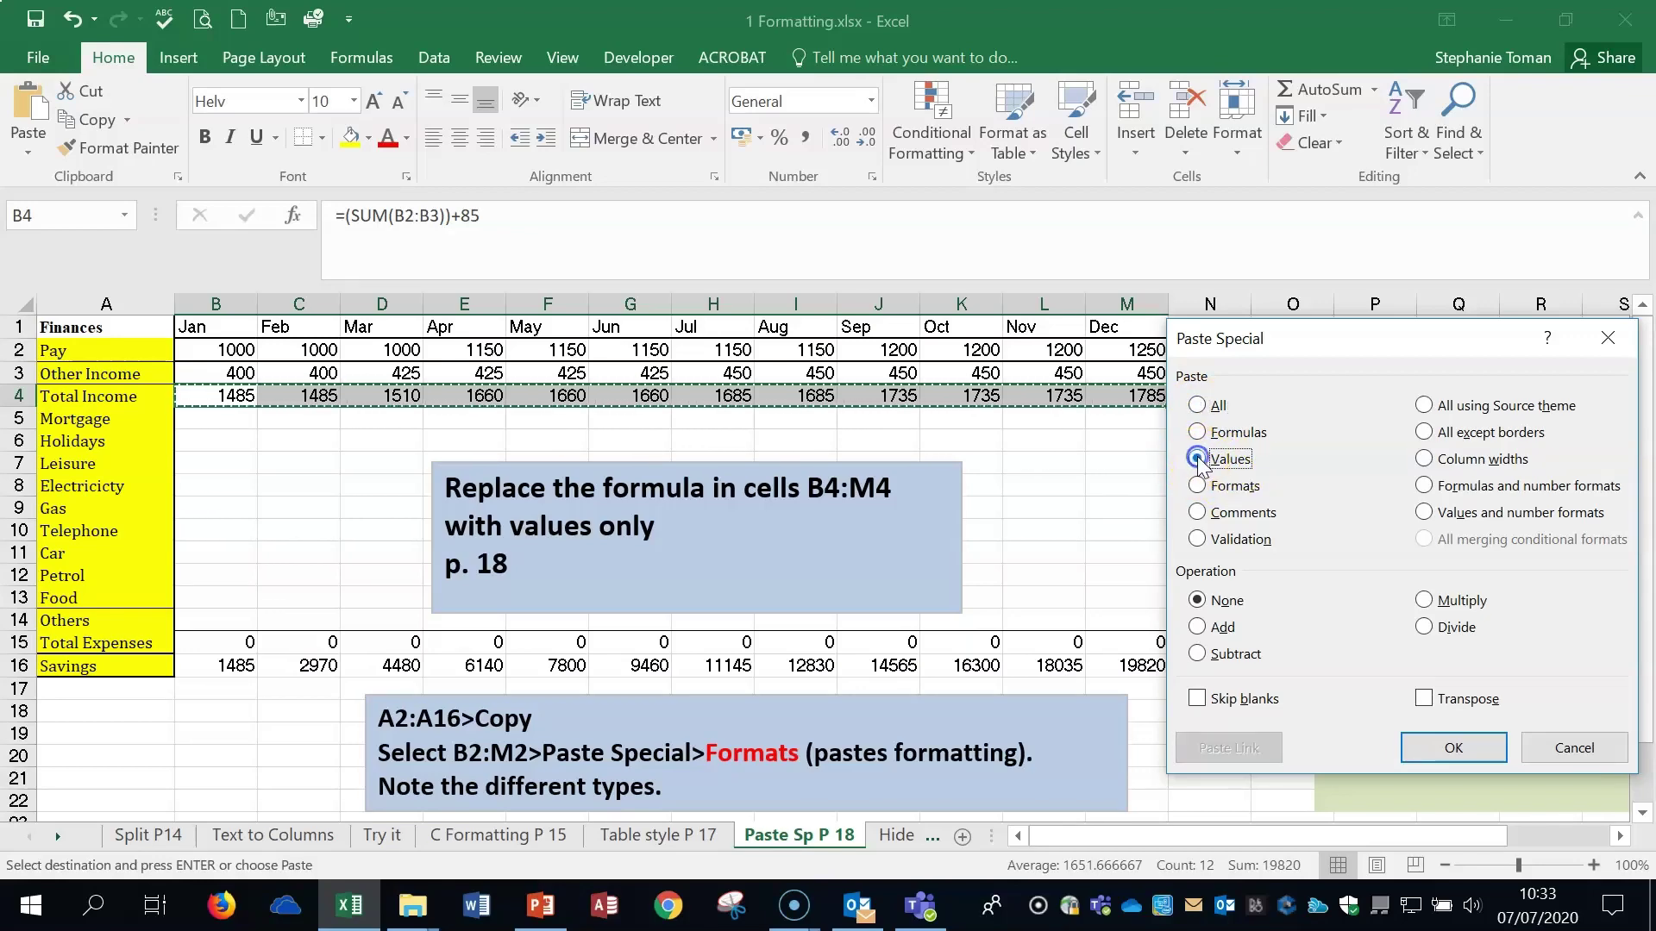
pyautogui.click(1463, 764)
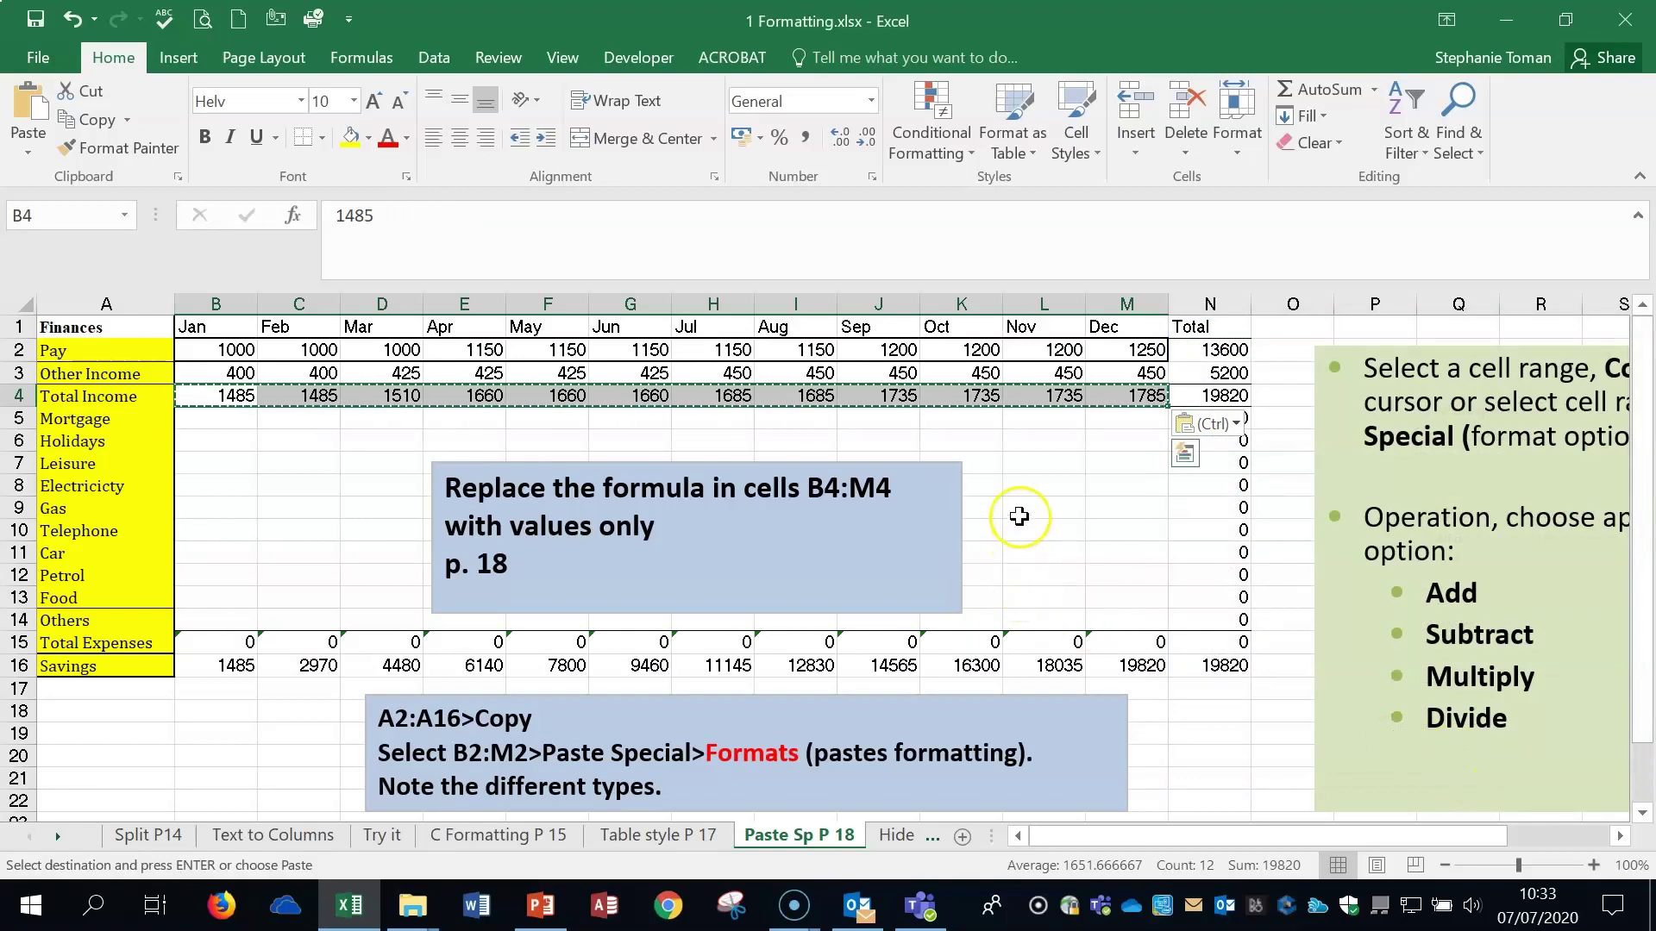
# - Check the contents of the pasted Total Income cells from C4 through H4
pyautogui.click(312, 398)
pyautogui.click(412, 393)
pyautogui.click(450, 397)
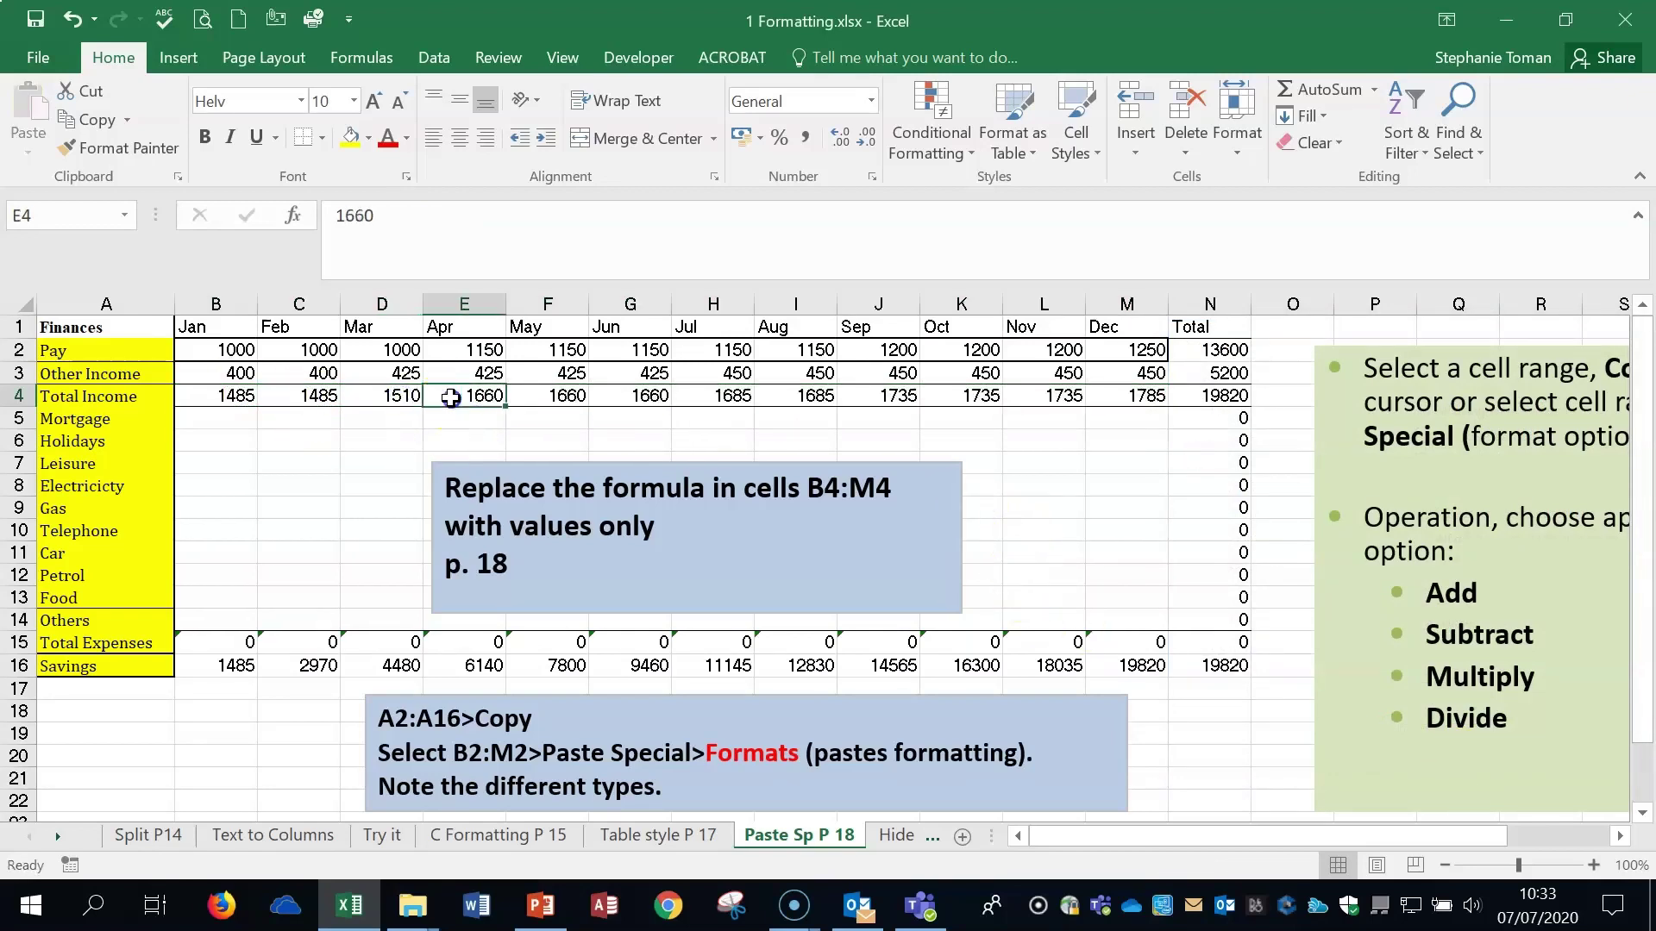
pyautogui.click(536, 396)
pyautogui.click(626, 394)
pyautogui.click(718, 395)
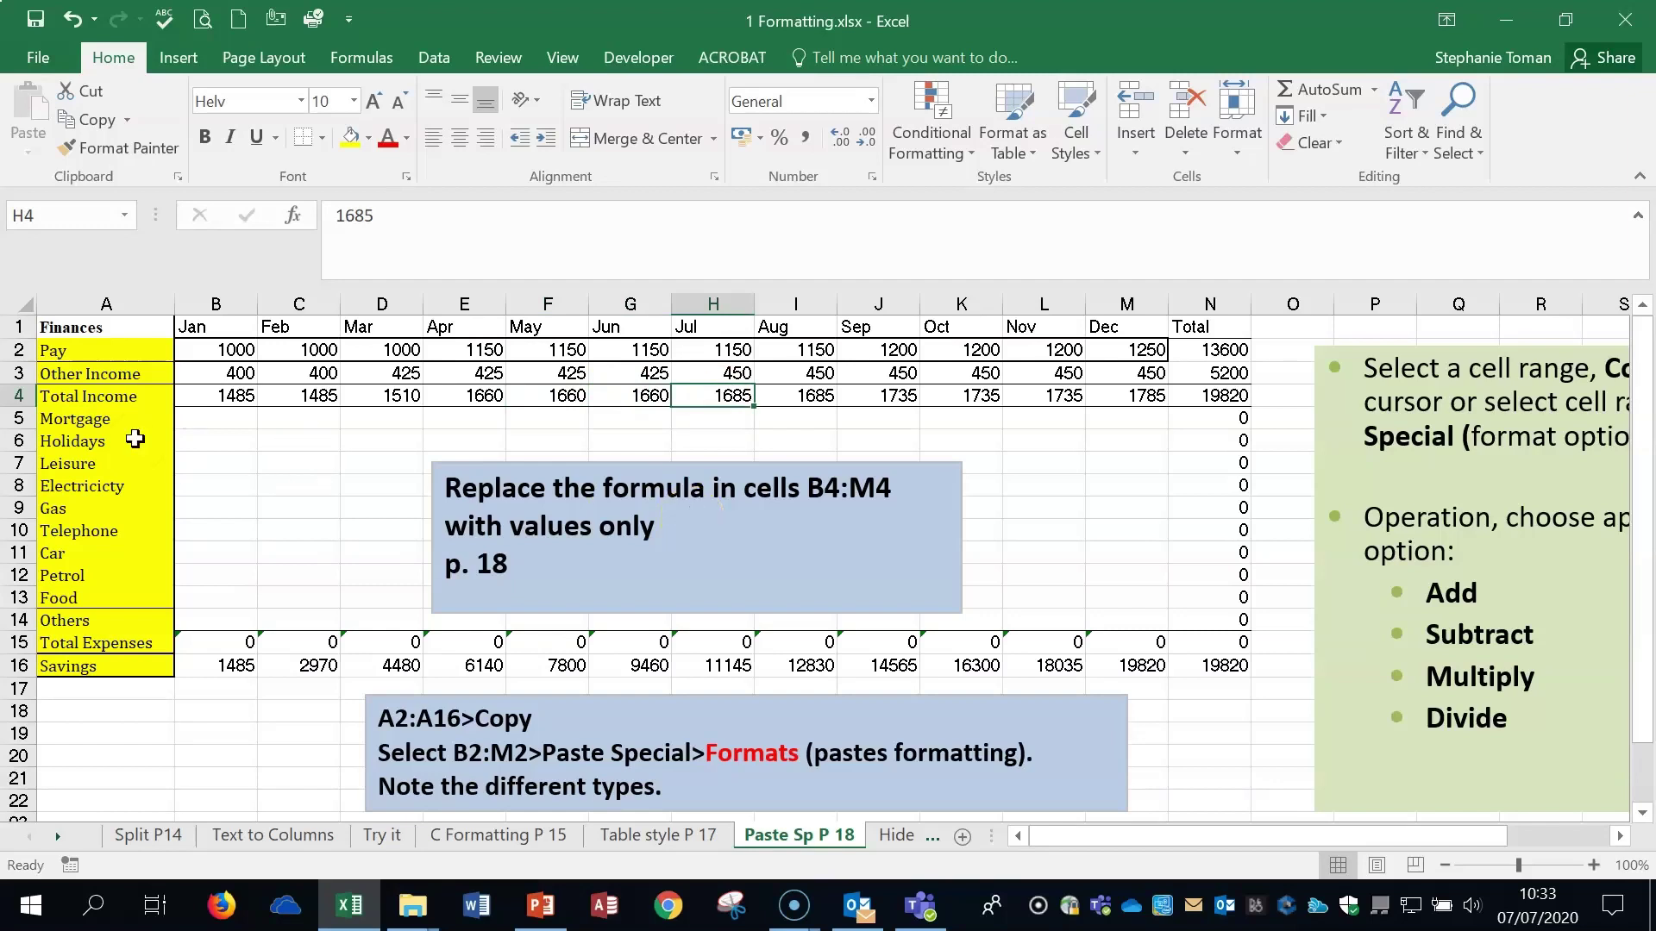
# - Copy the yellow category labels in A2:A16
pyautogui.click(104, 350)
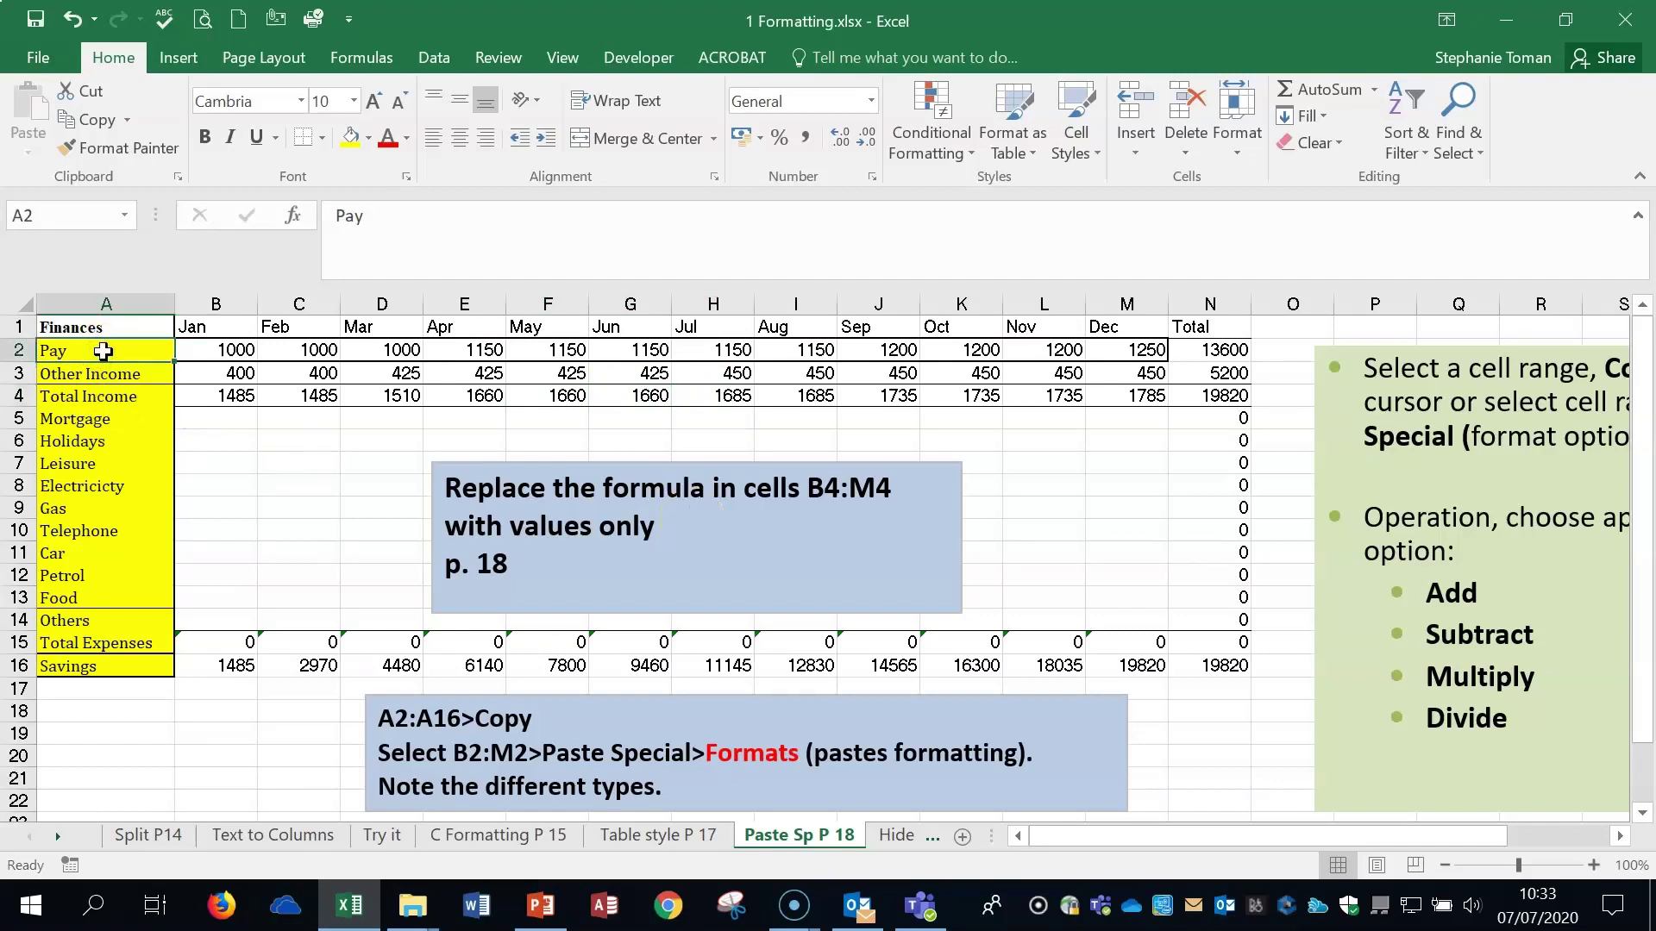
pyautogui.moveTo(104, 351); pyautogui.dragTo(77, 661)
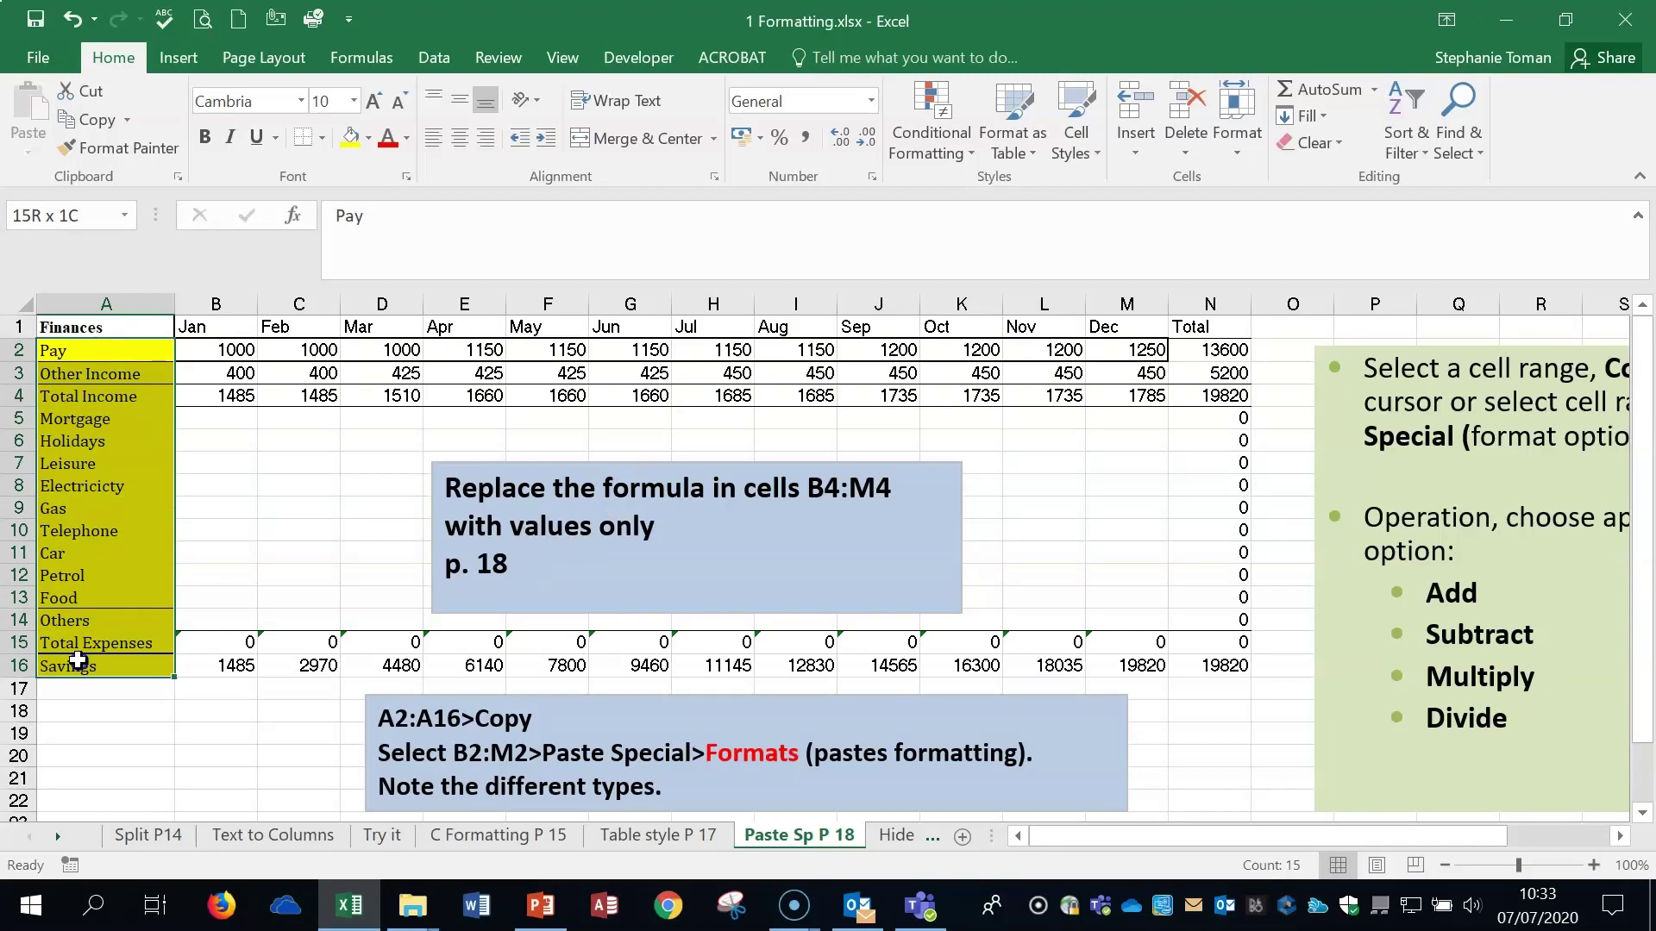
pyautogui.moveTo(77, 660); pyautogui.dragTo(78, 661)
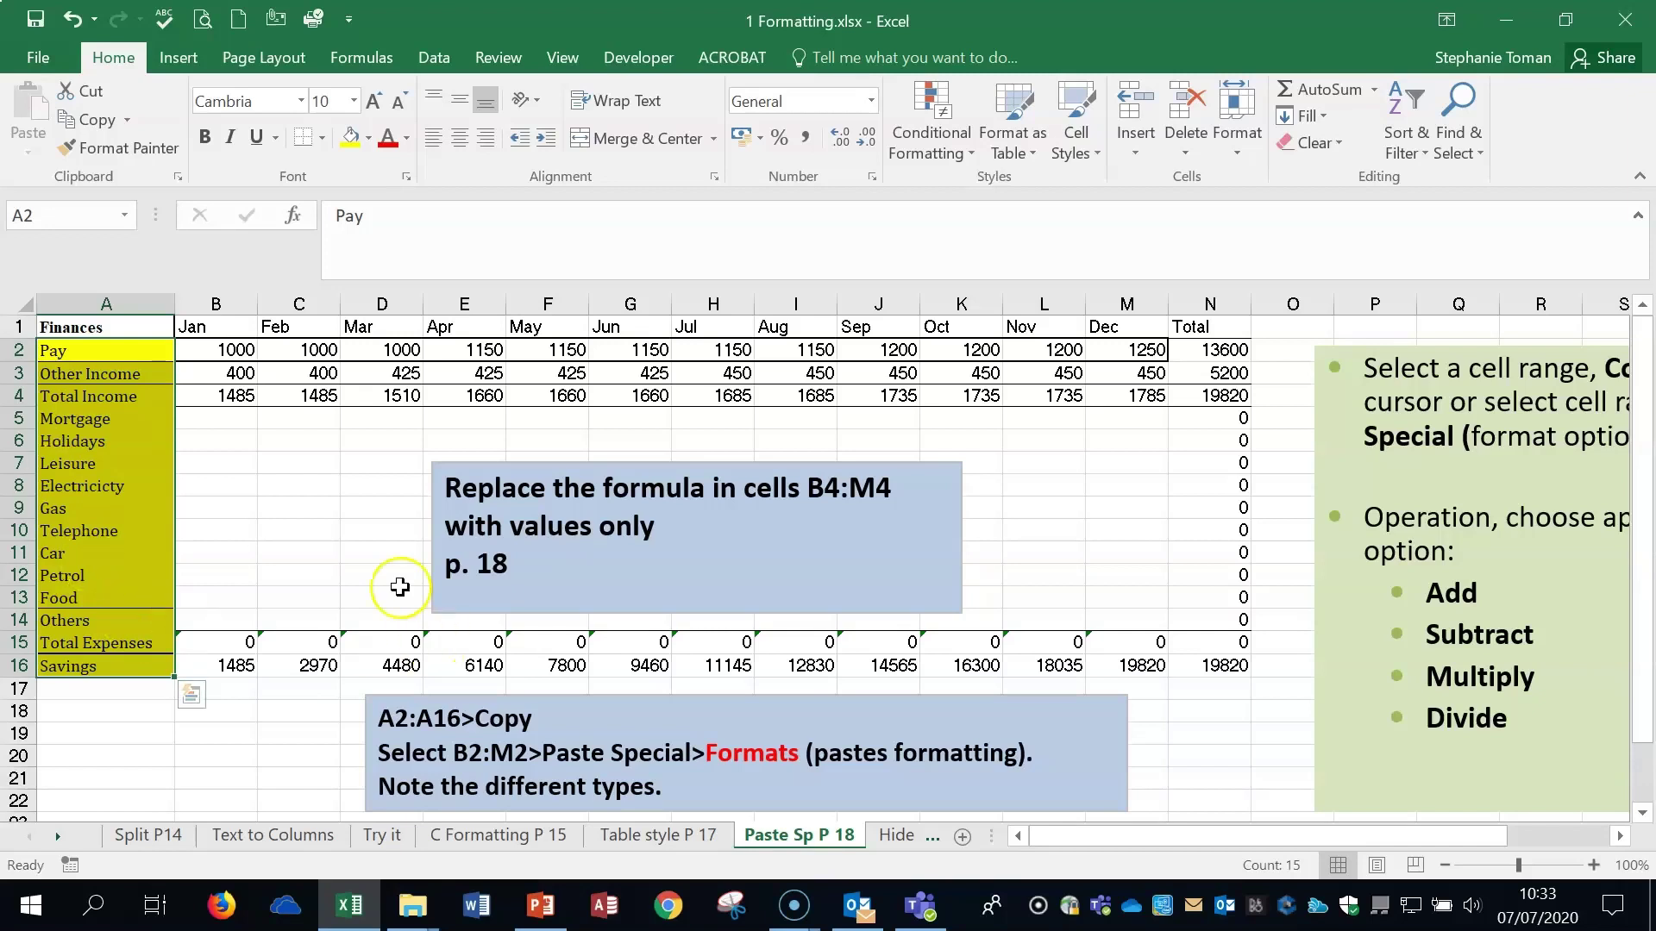
pyautogui.rightClick(96, 433)
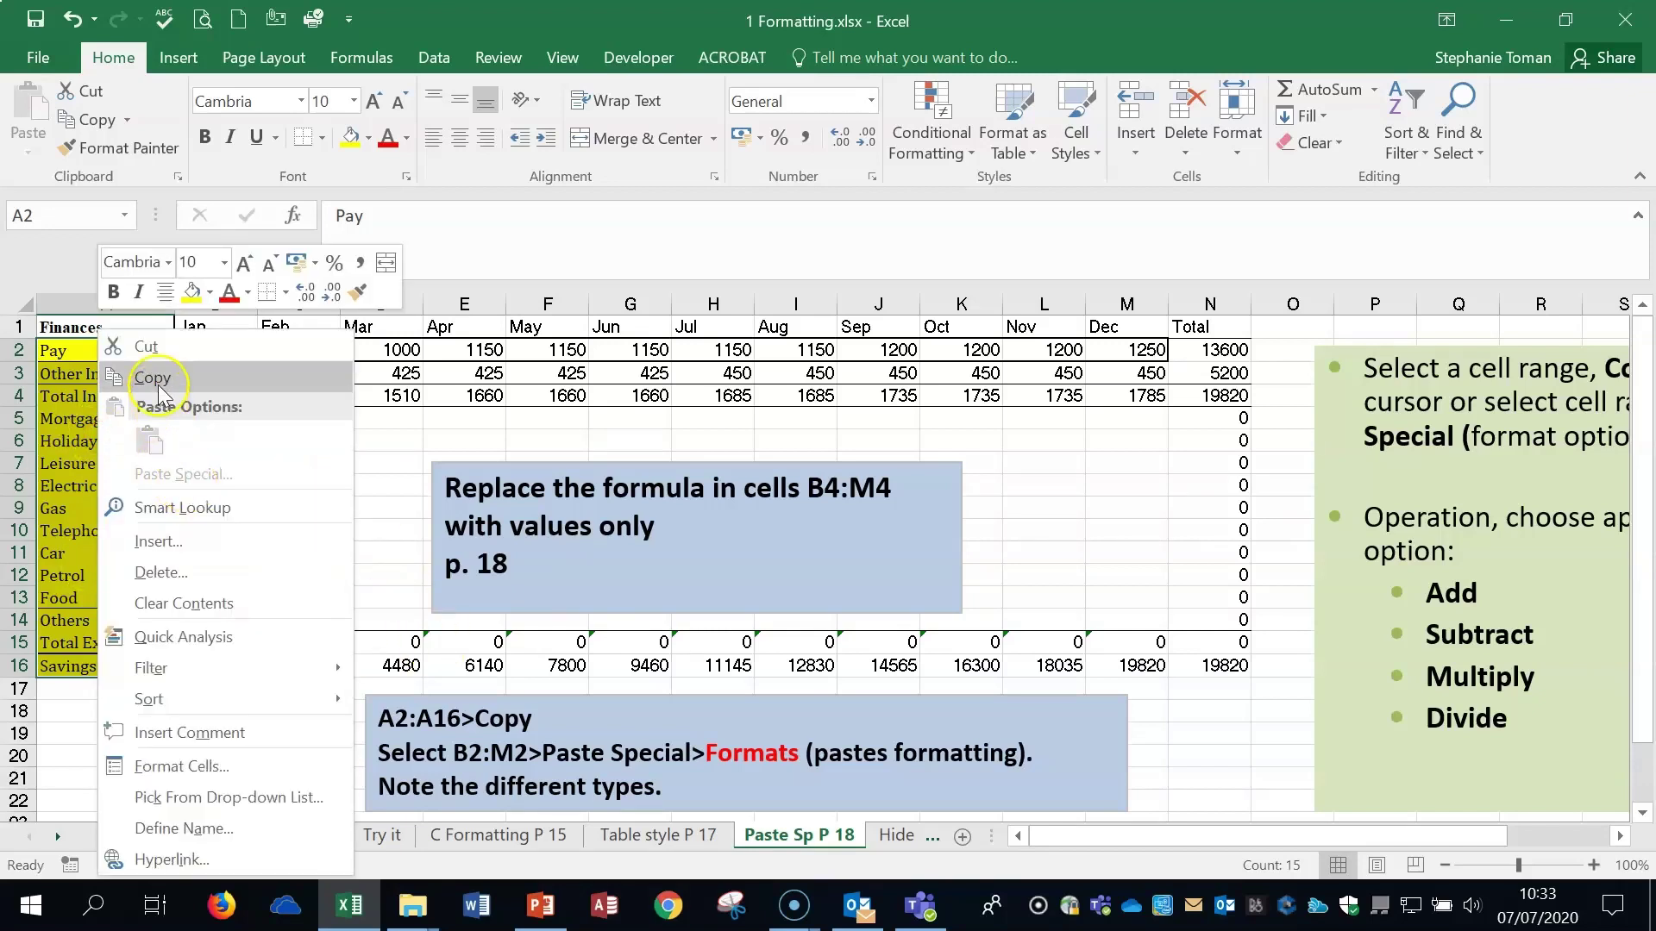
pyautogui.click(134, 372)
# - Paste only the copied formatting onto the header cells B1:N1 with the Paste Special Formats option, and deselect them
pyautogui.moveTo(192, 326); pyautogui.dragTo(750, 321)
pyautogui.moveTo(1075, 308); pyautogui.dragTo(1214, 328)
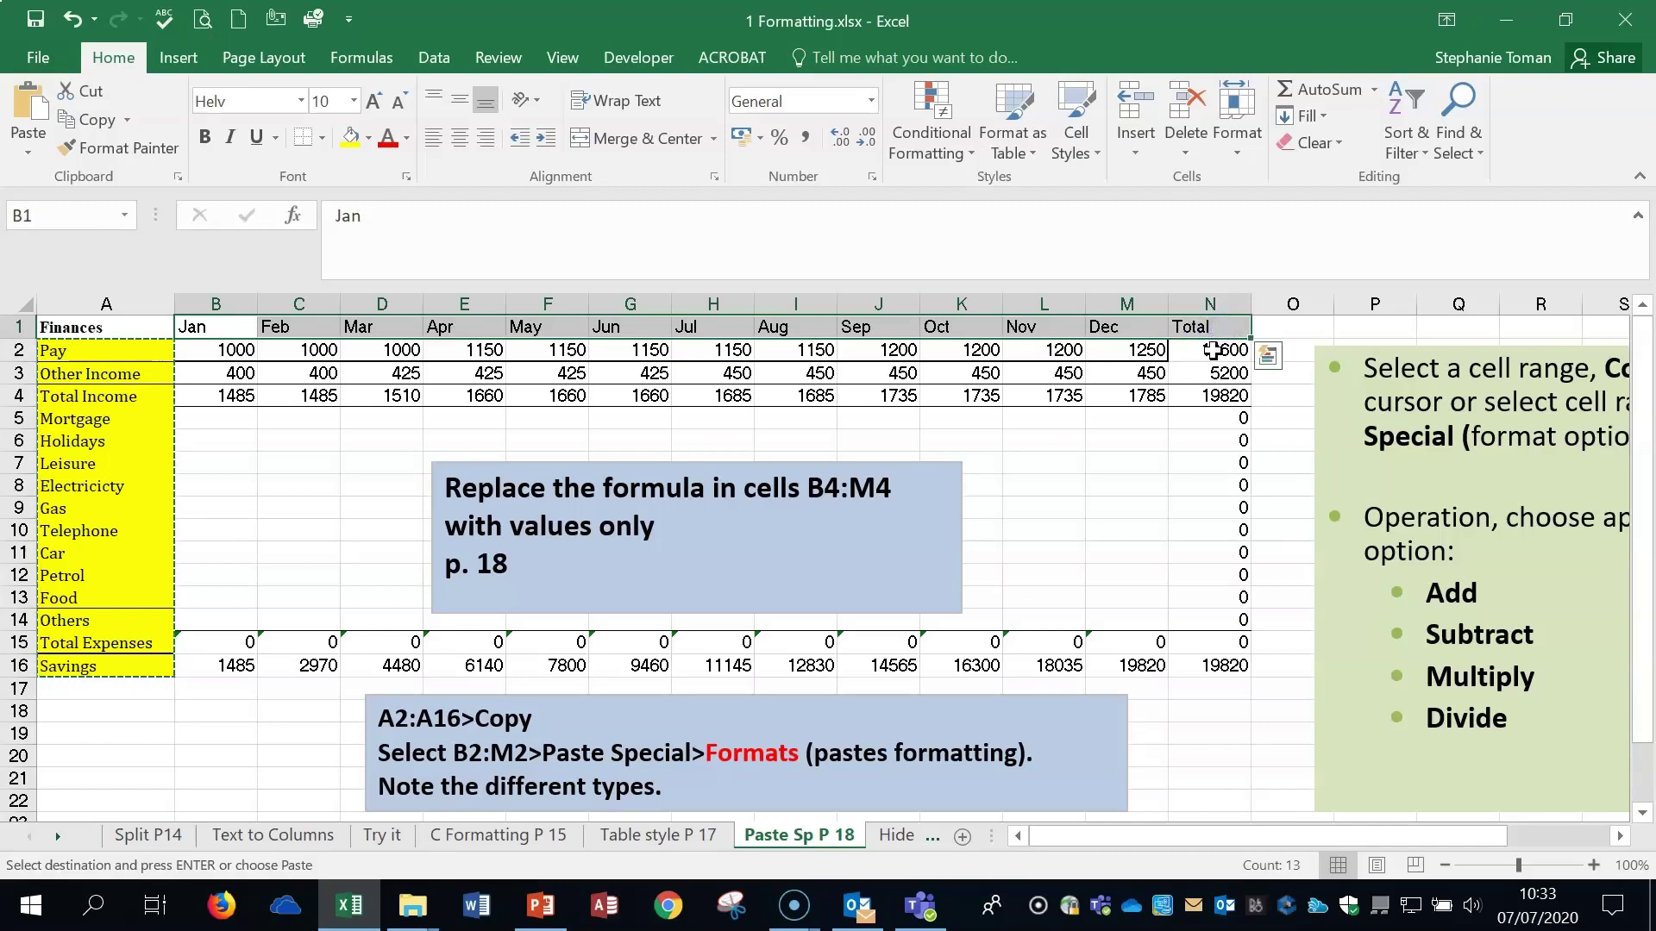
pyautogui.click(29, 151)
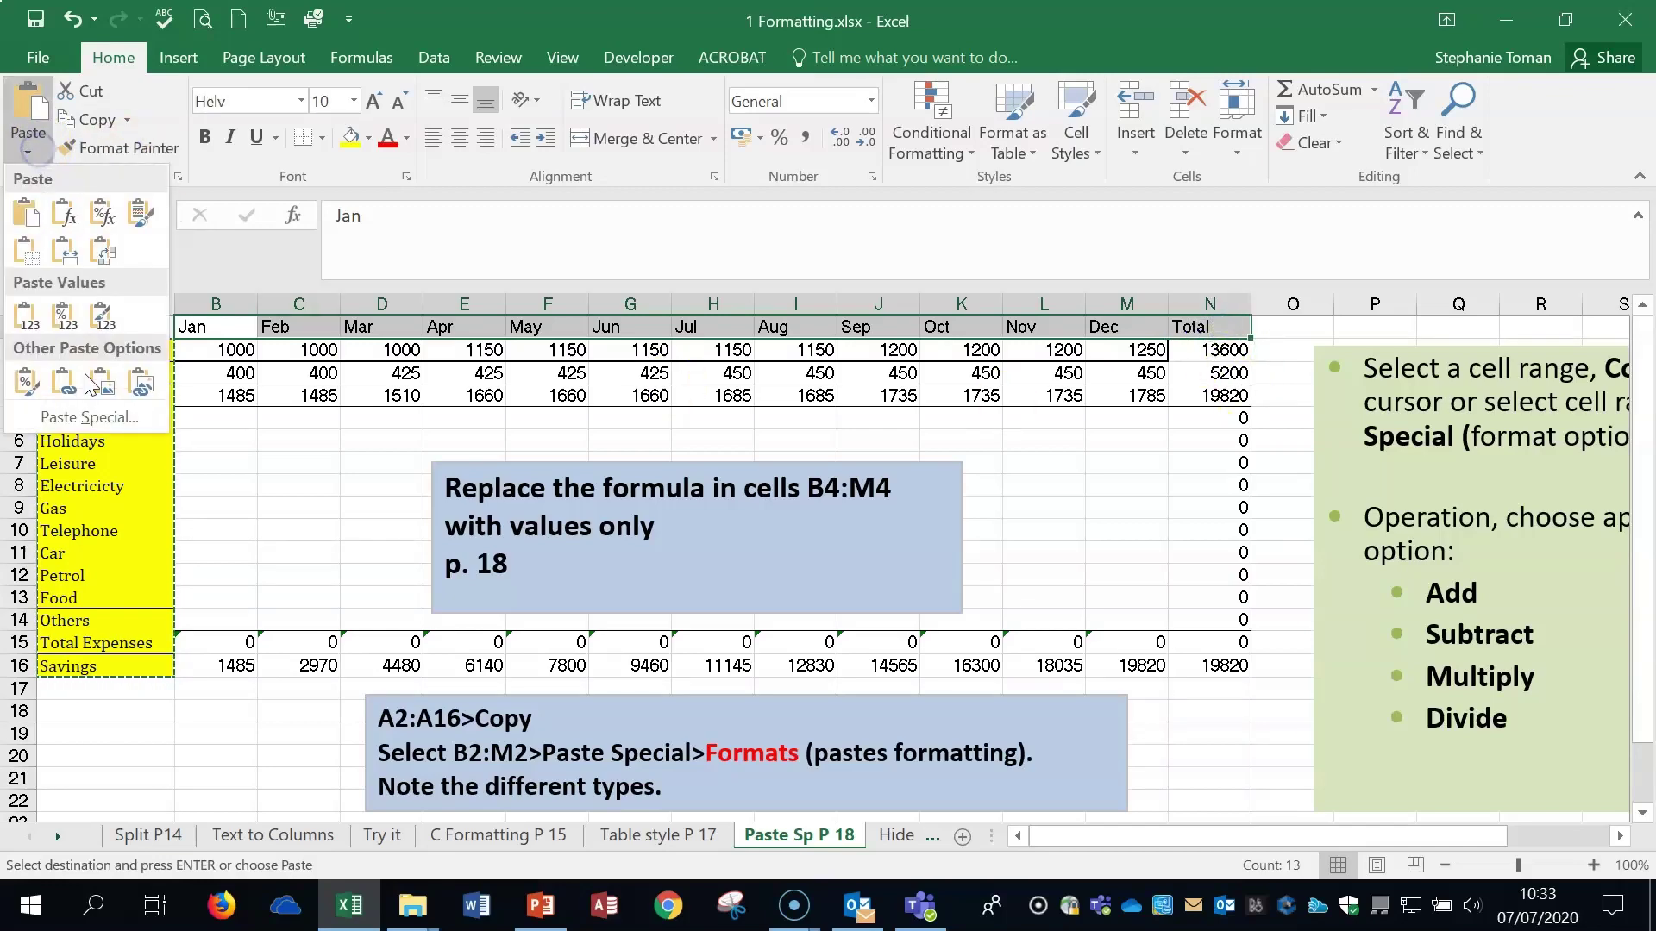
pyautogui.click(89, 417)
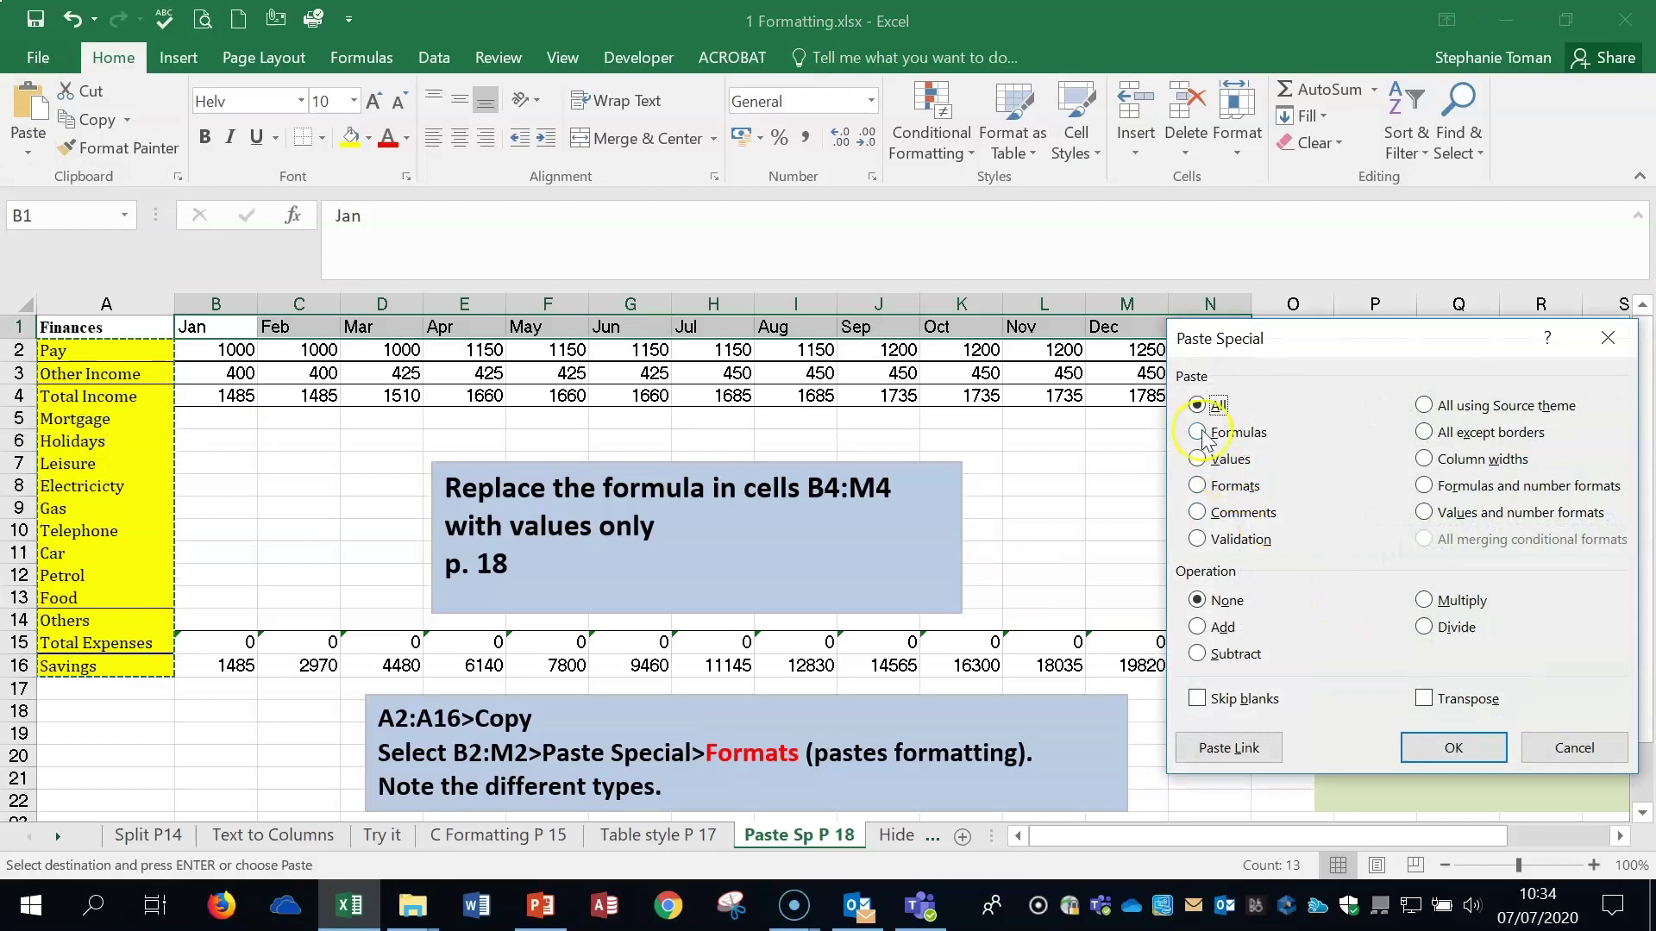
pyautogui.click(1204, 487)
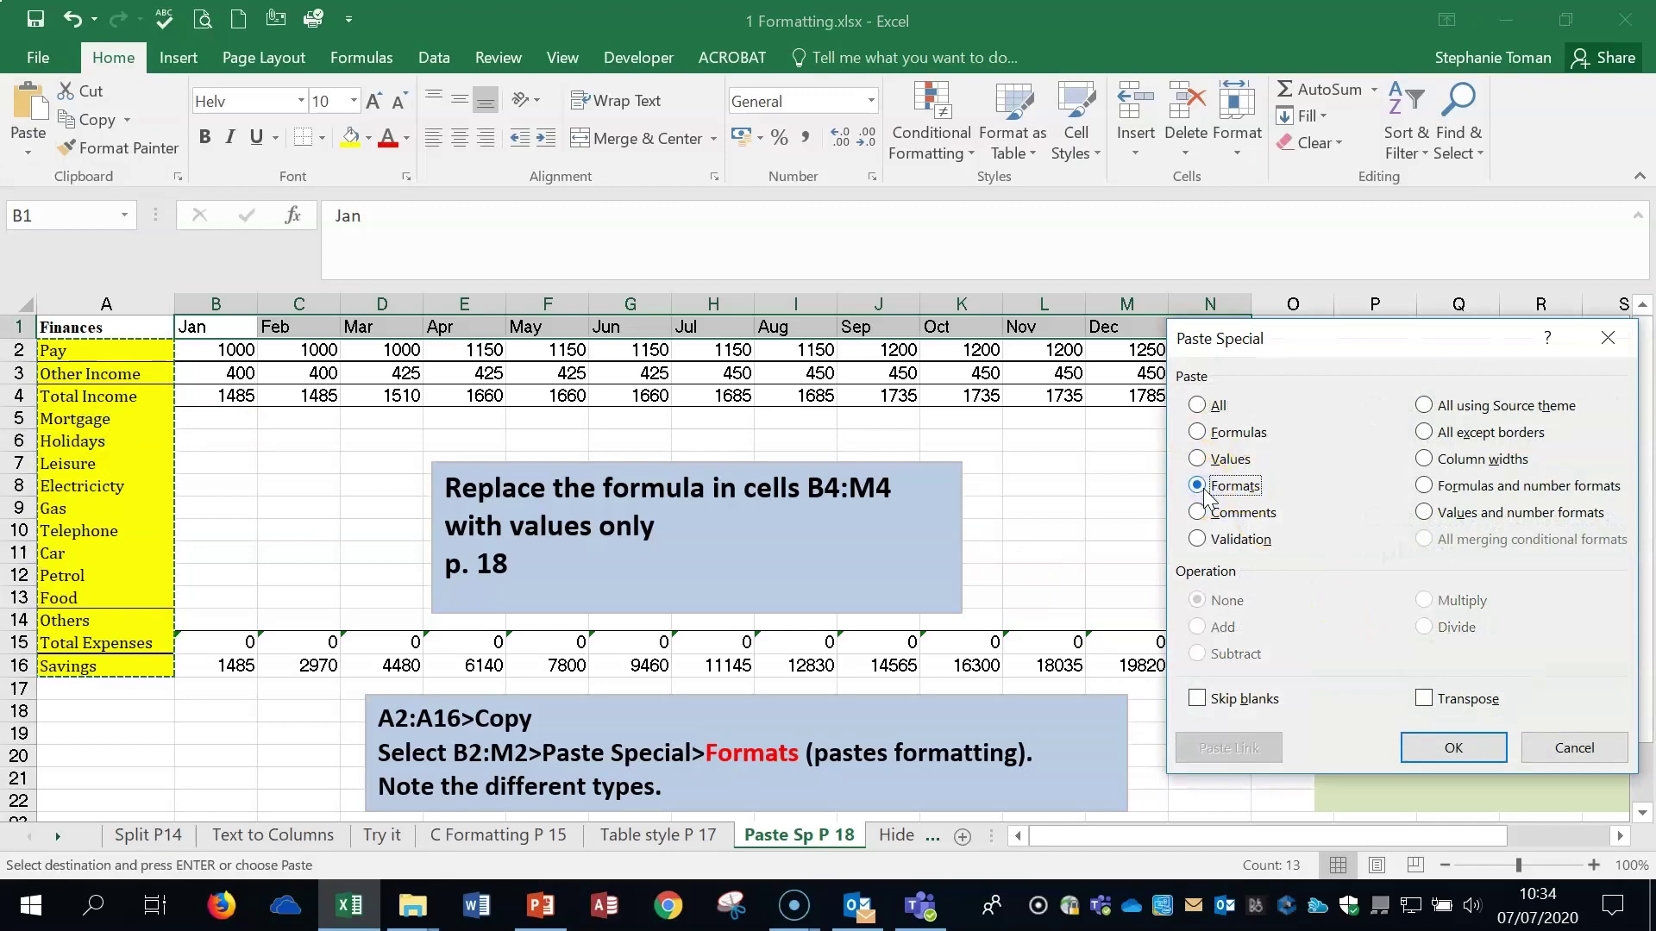
pyautogui.click(1457, 747)
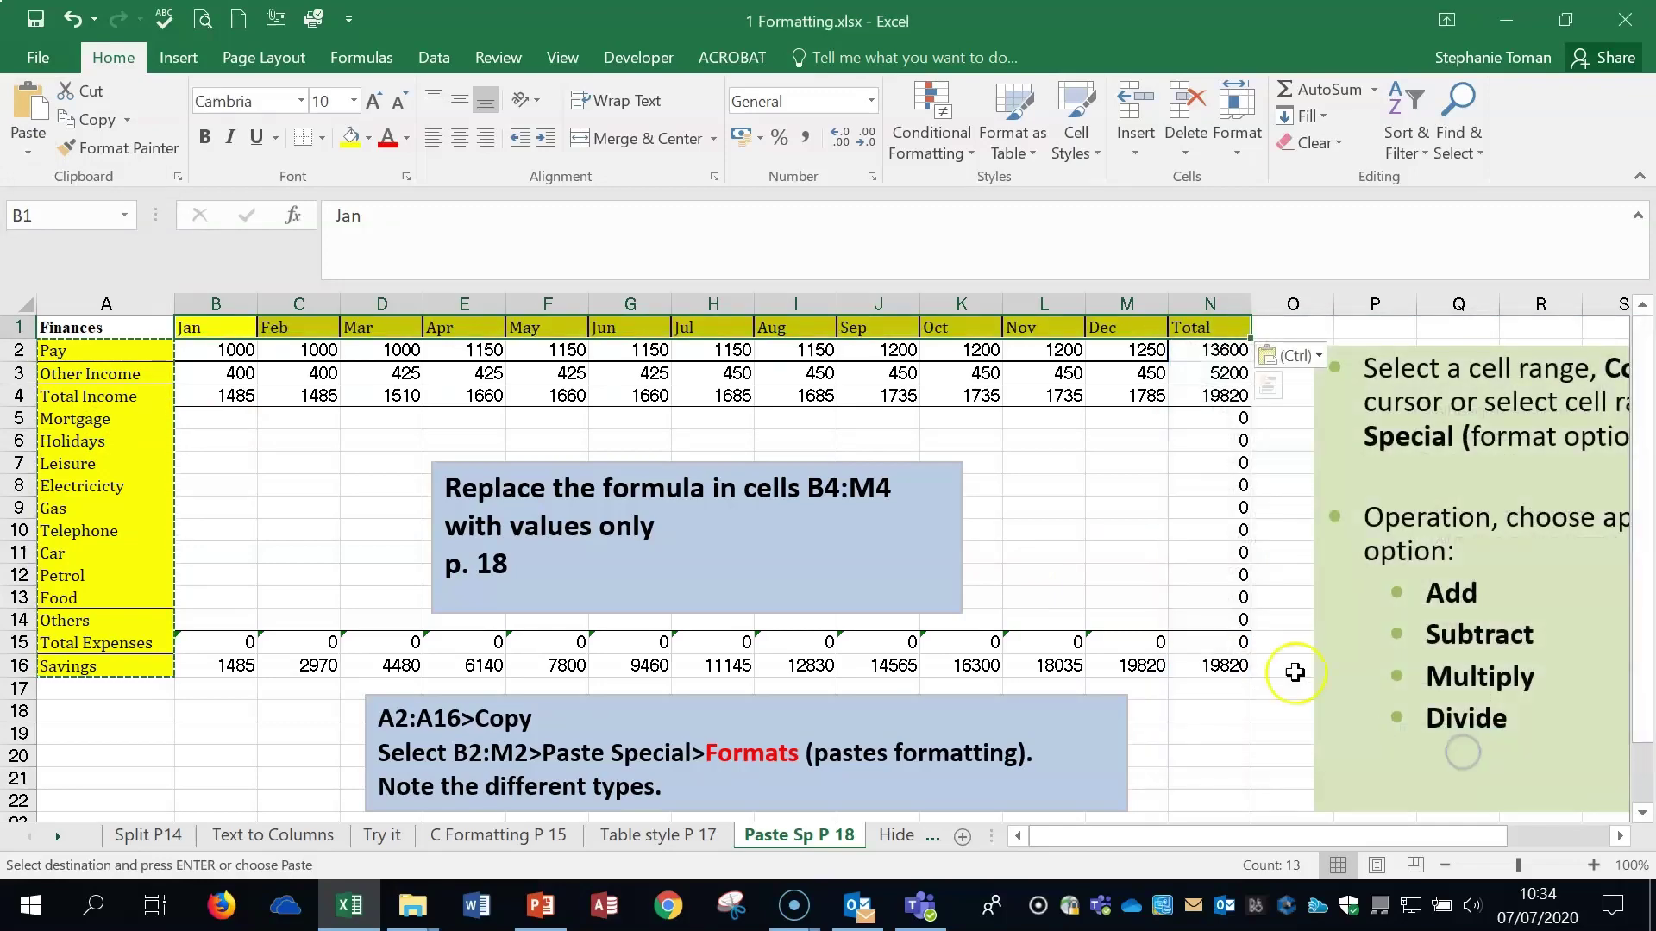
pyautogui.click(1138, 571)
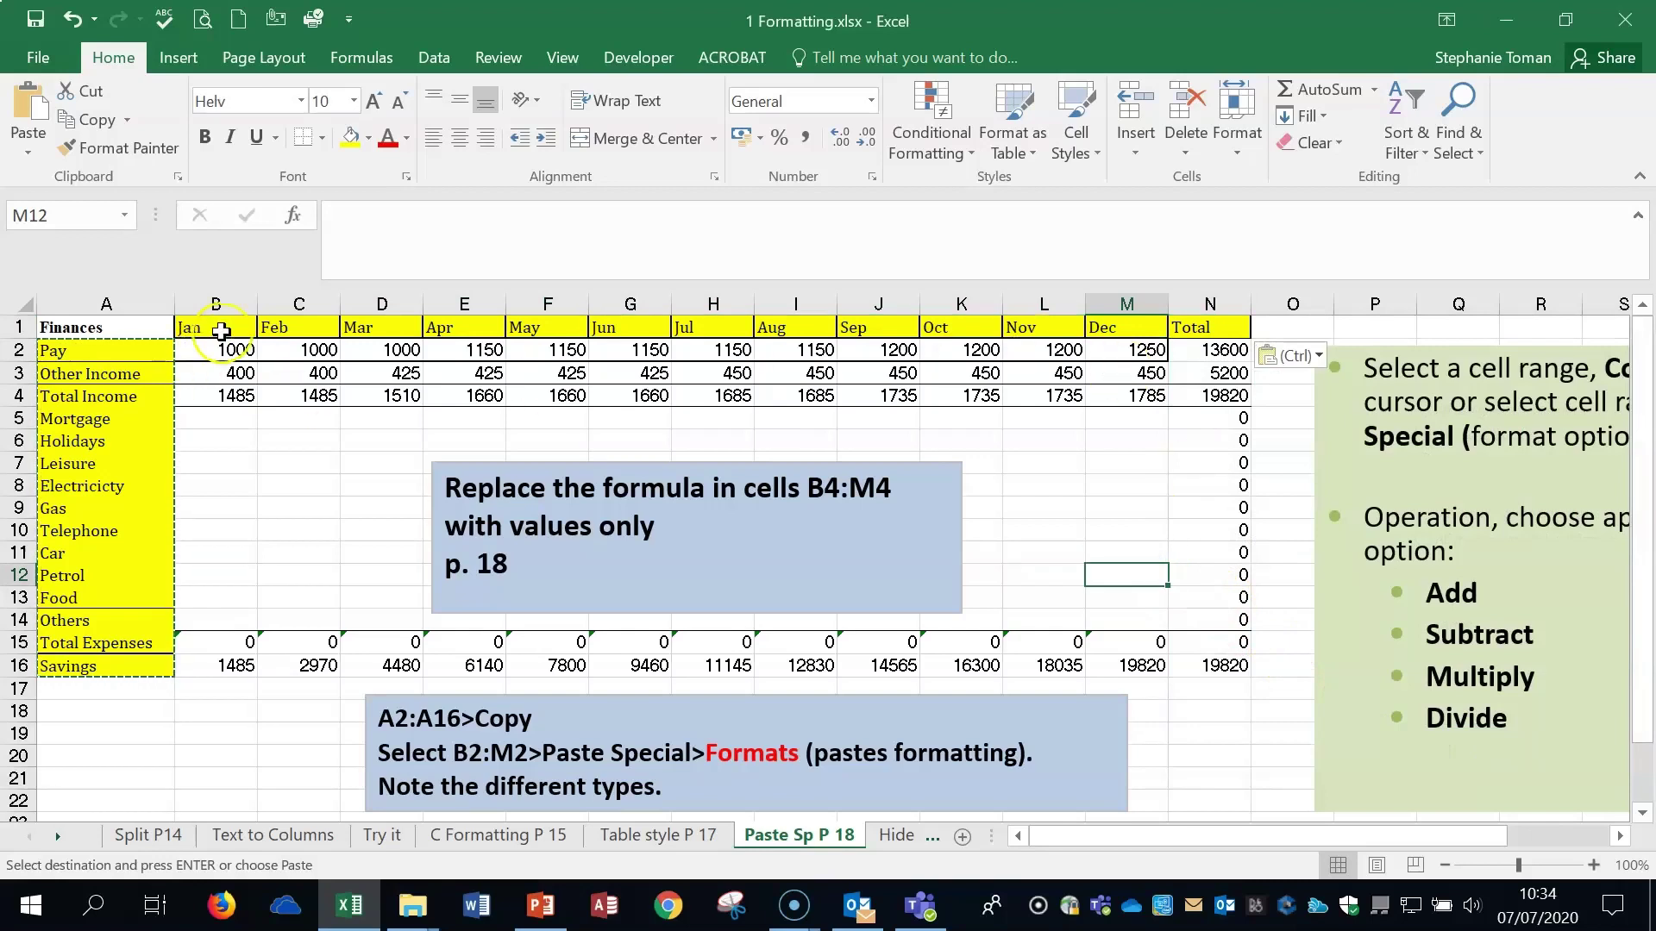
# - Cancel the active copy selection and open the Hide Window sheet
pyautogui.press('Escape')
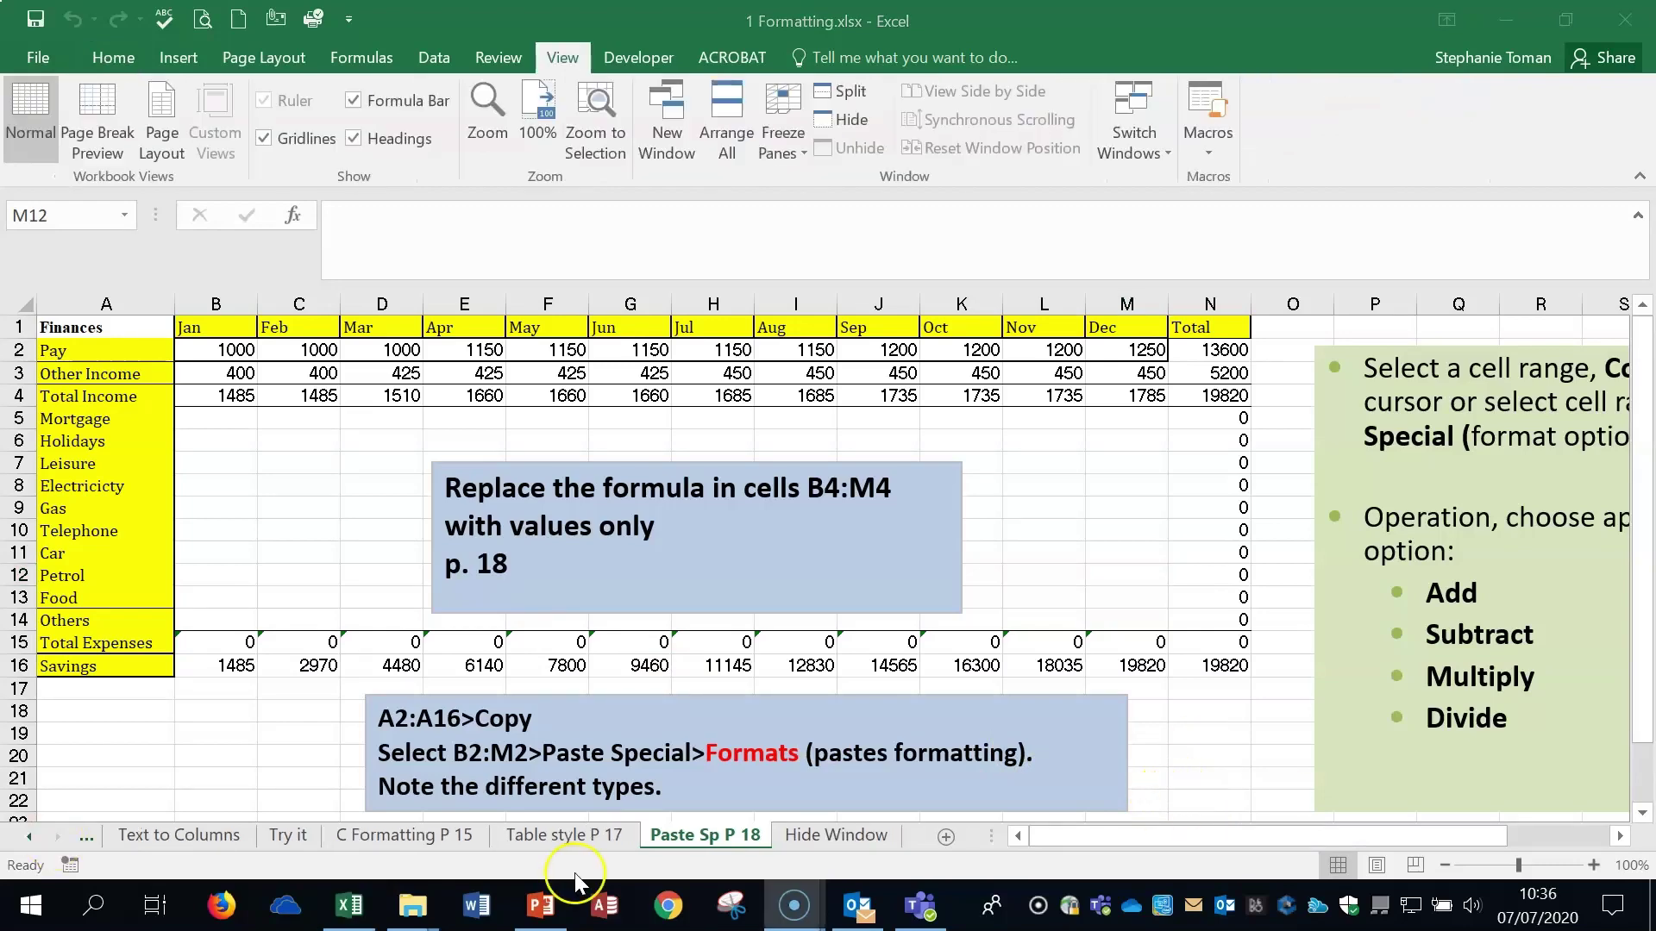
pyautogui.click(823, 836)
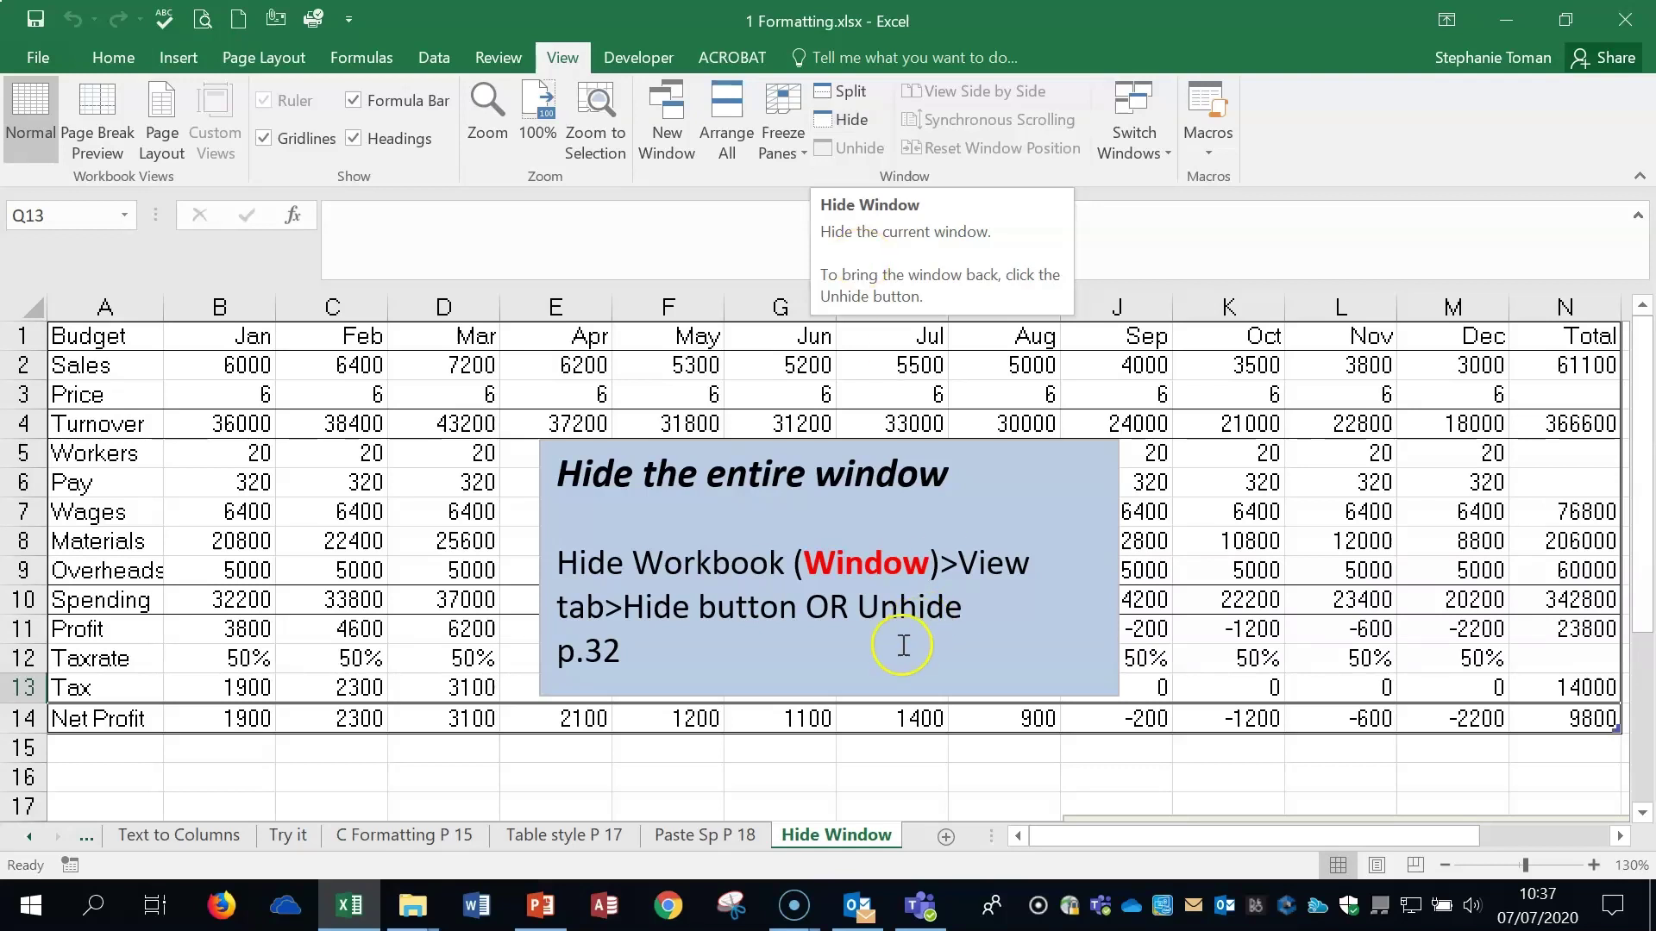
pyautogui.rightClick(861, 835)
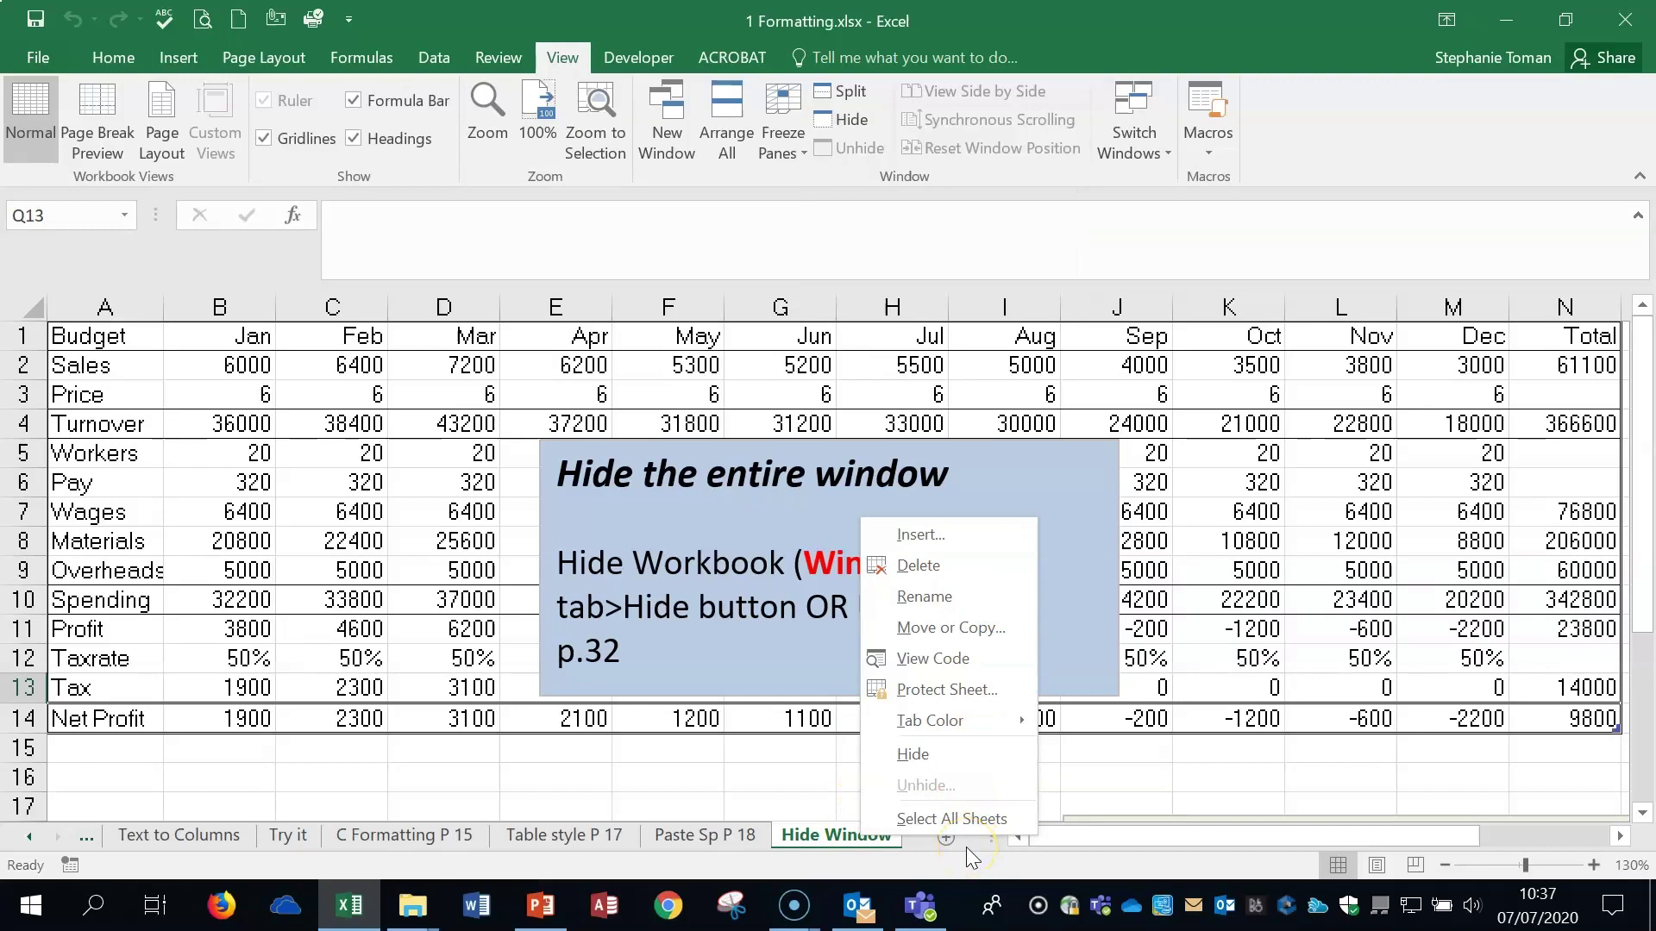
pyautogui.click(828, 832)
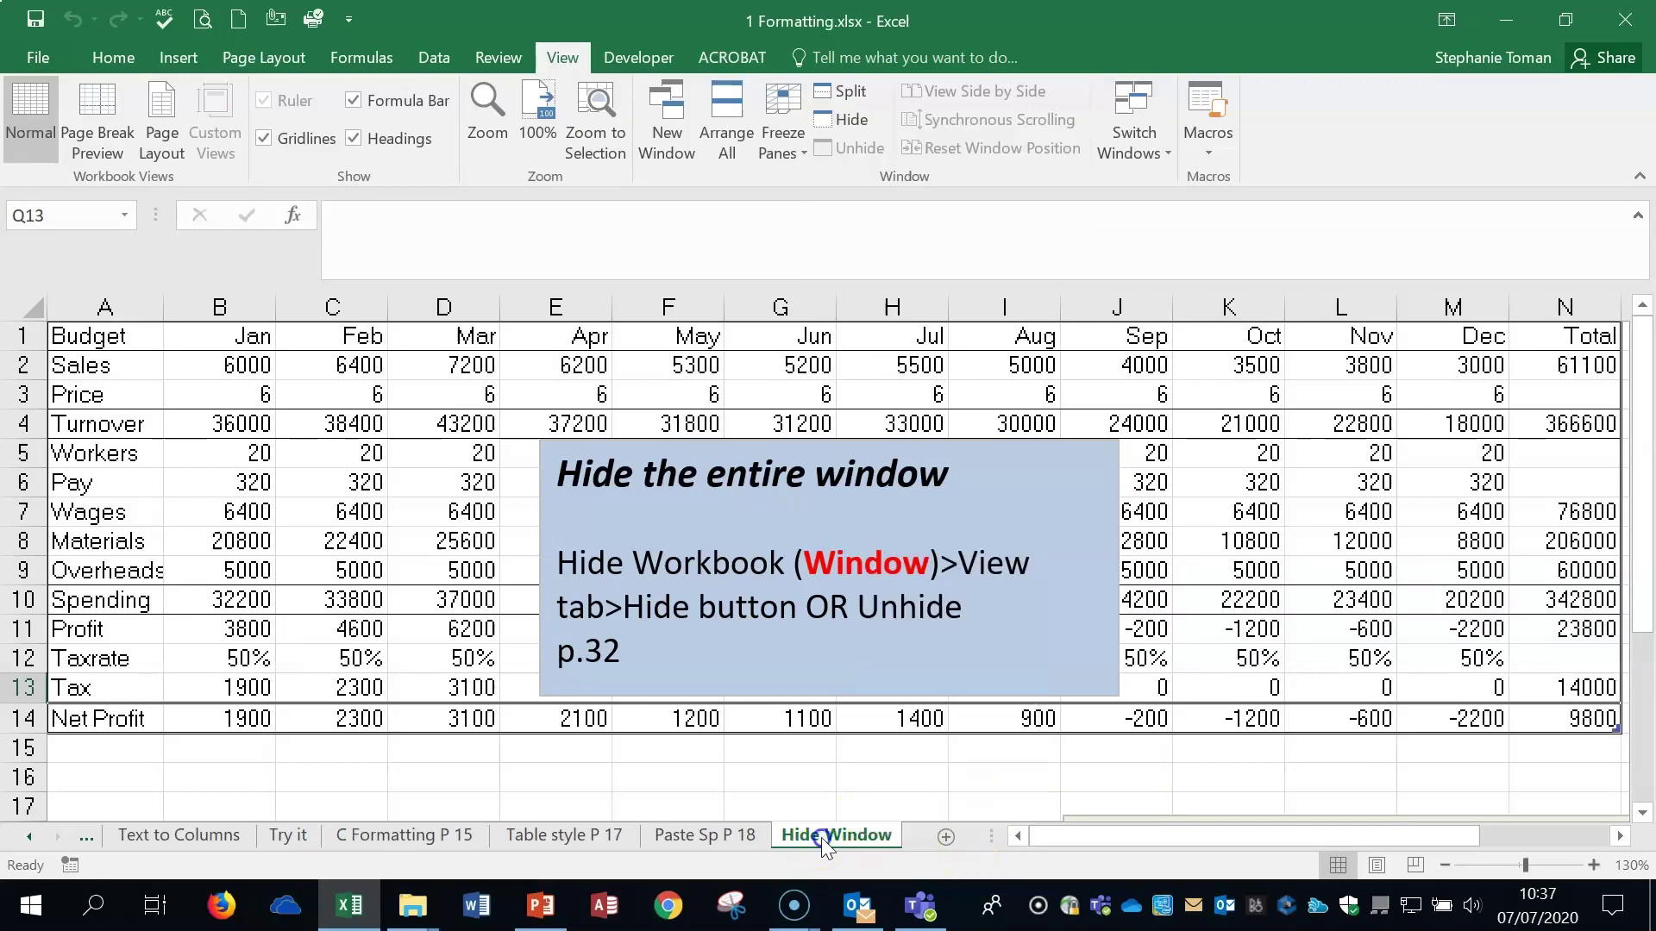
# - Hide the entire workbook window, and unhide the 1 Formatting.xlsx workbook again
pyautogui.click(819, 804)
pyautogui.click(851, 121)
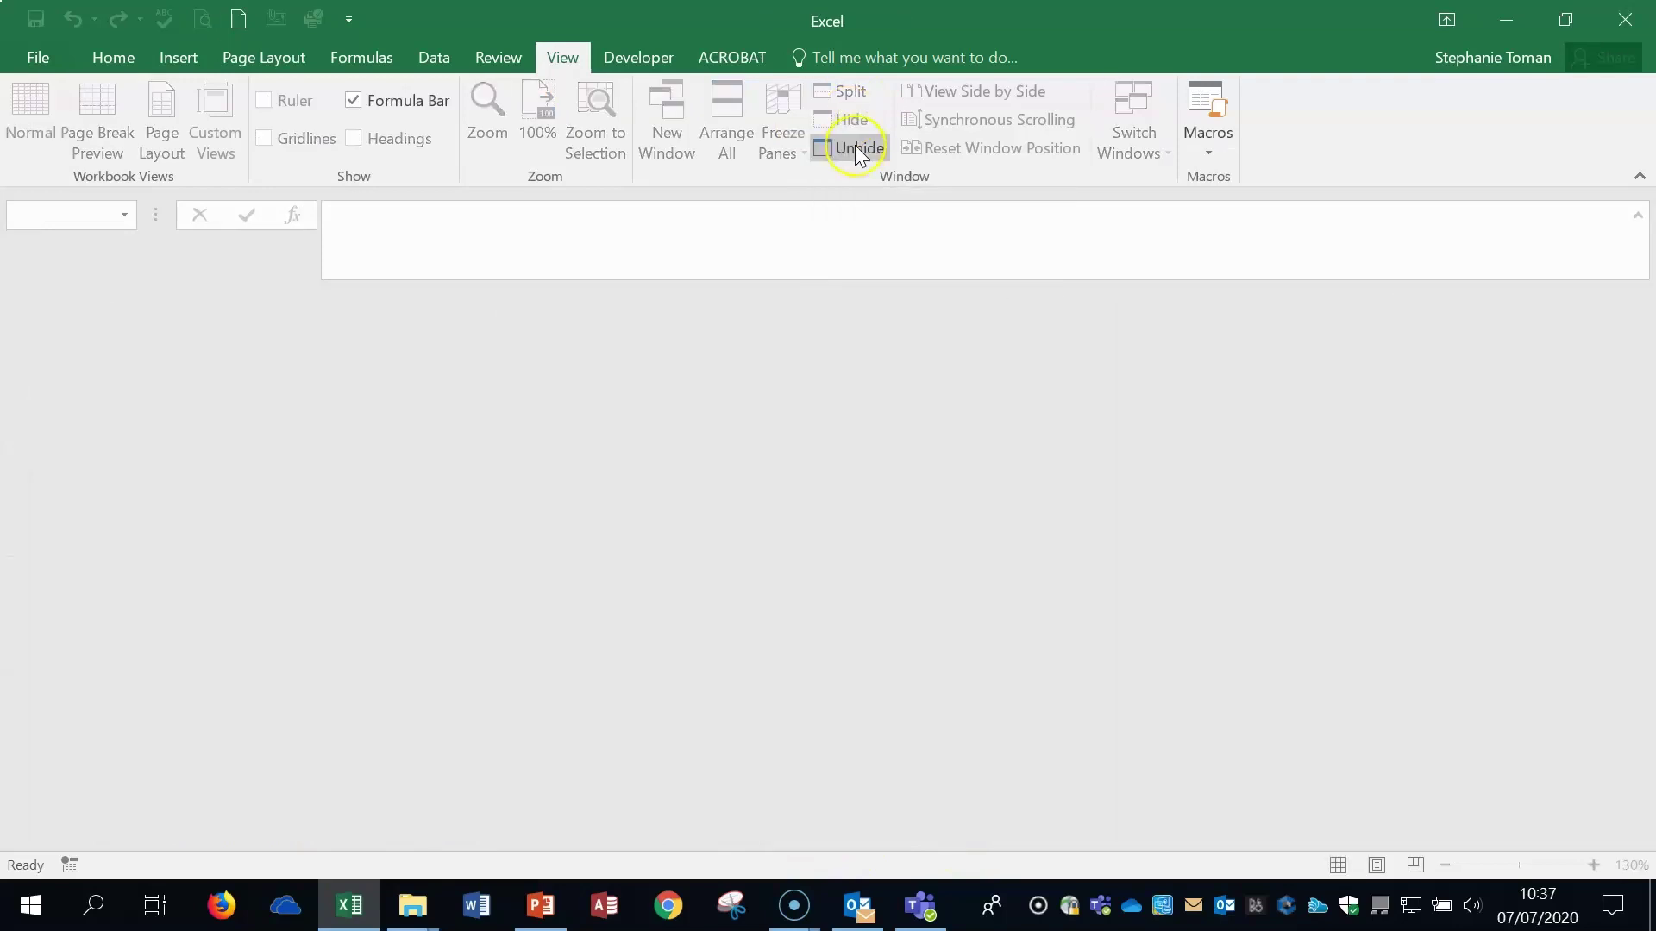
pyautogui.click(856, 147)
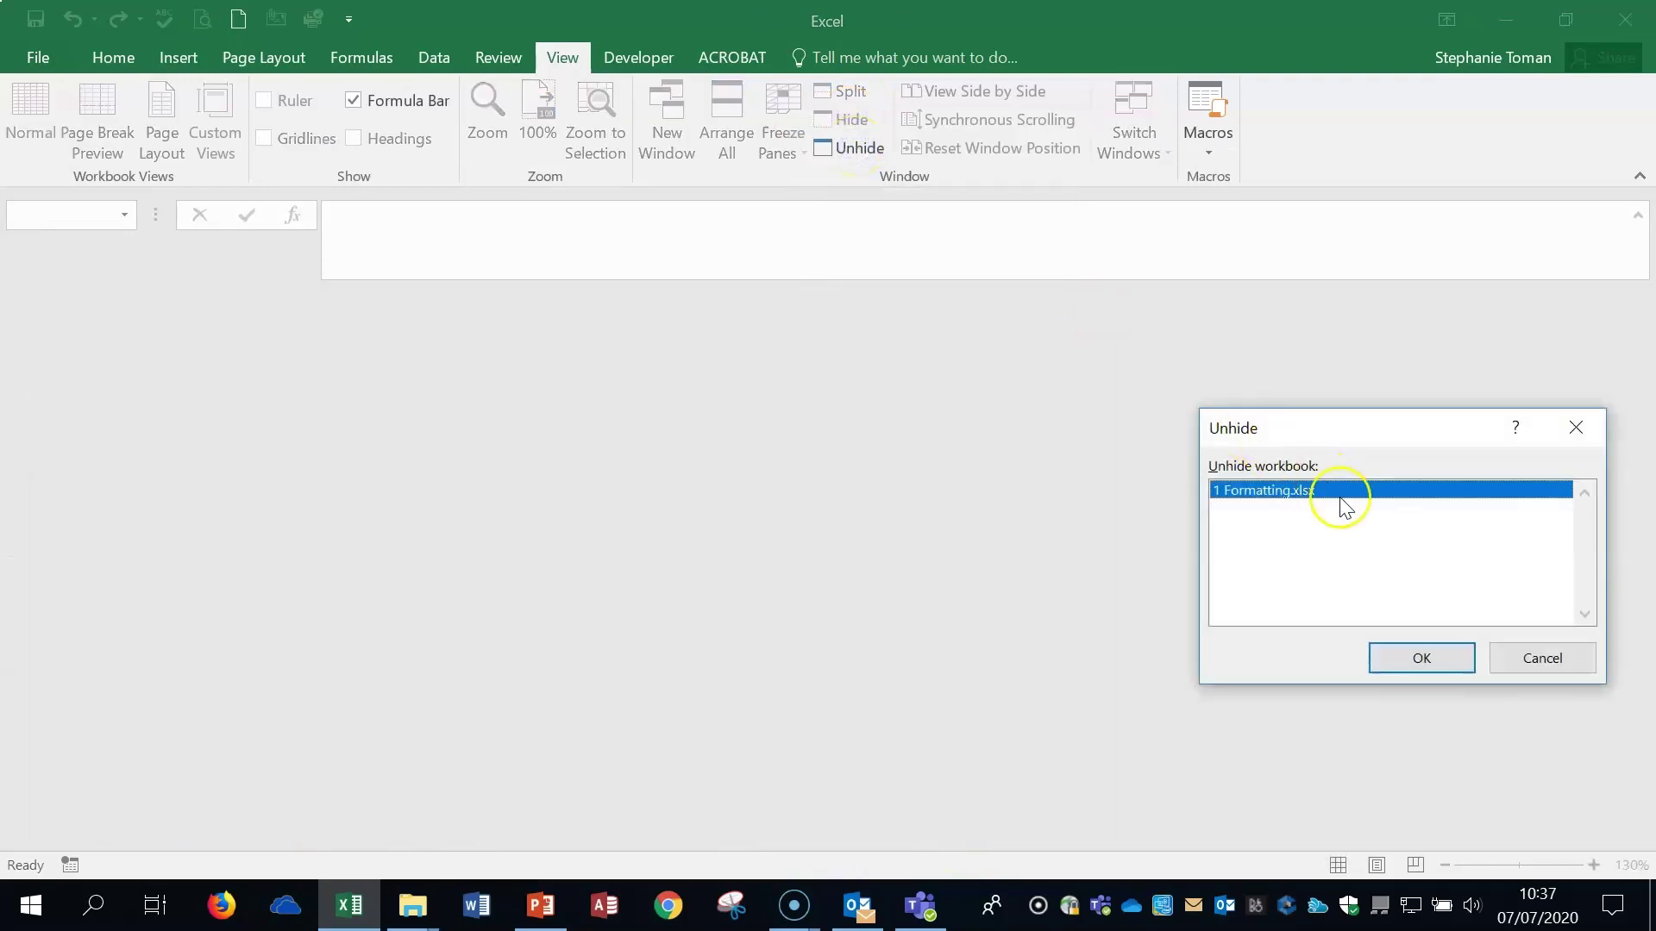
pyautogui.click(1415, 667)
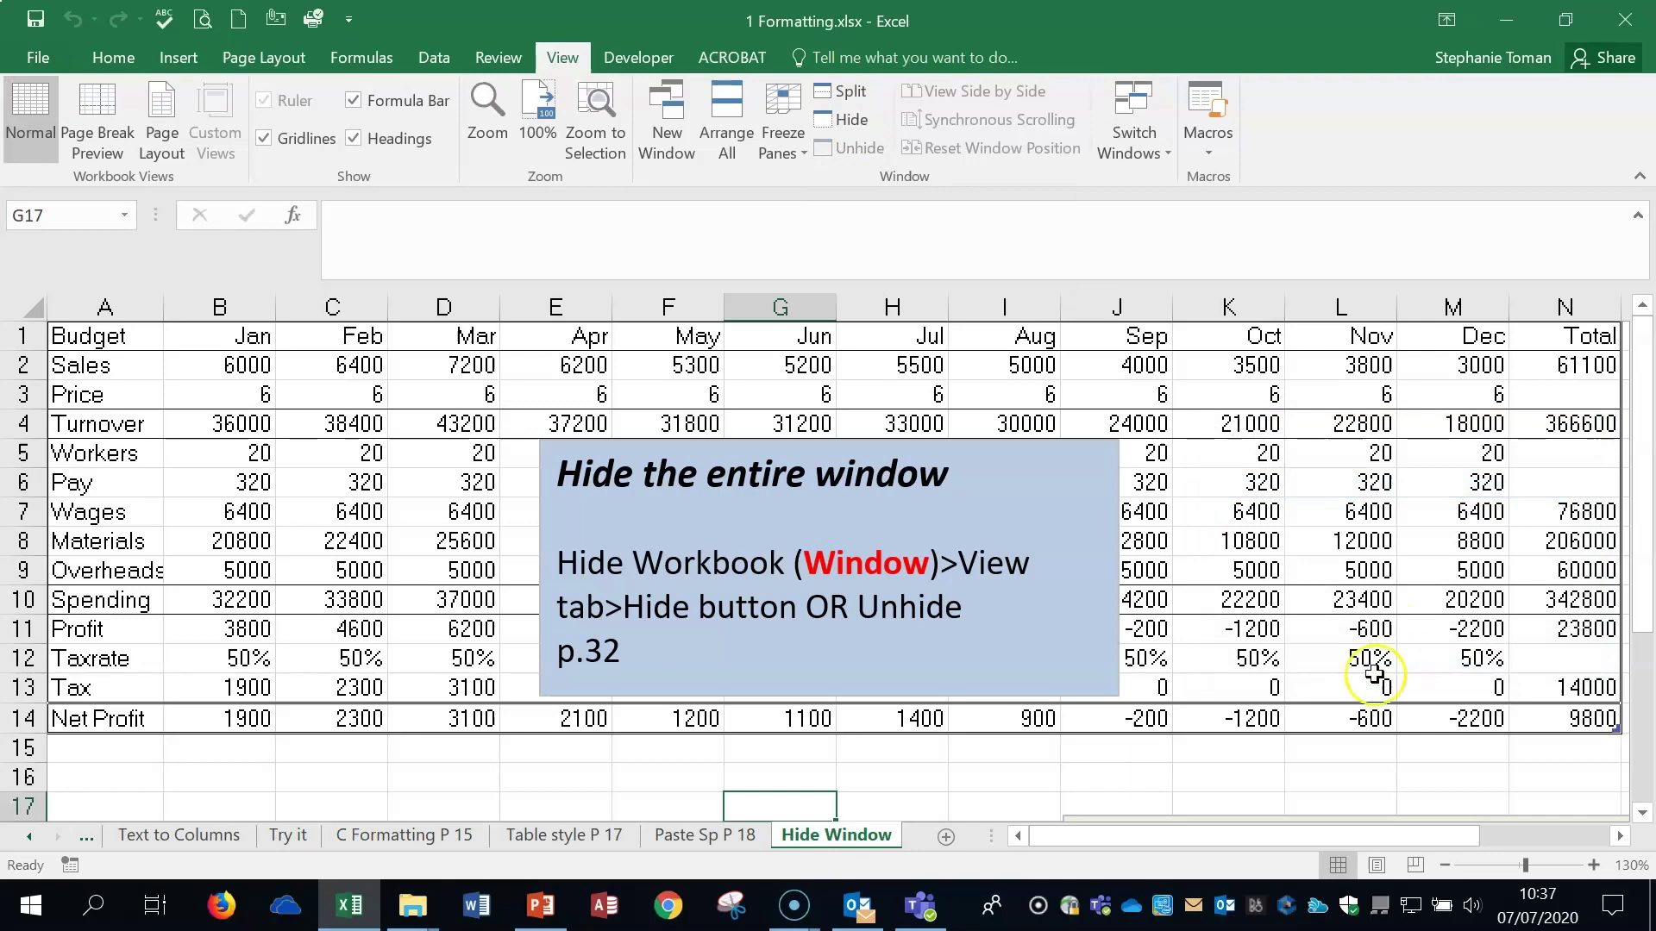
# - Hide the Hide Window sheet, and restore it by unhiding it from another sheet
pyautogui.rightClick(850, 838)
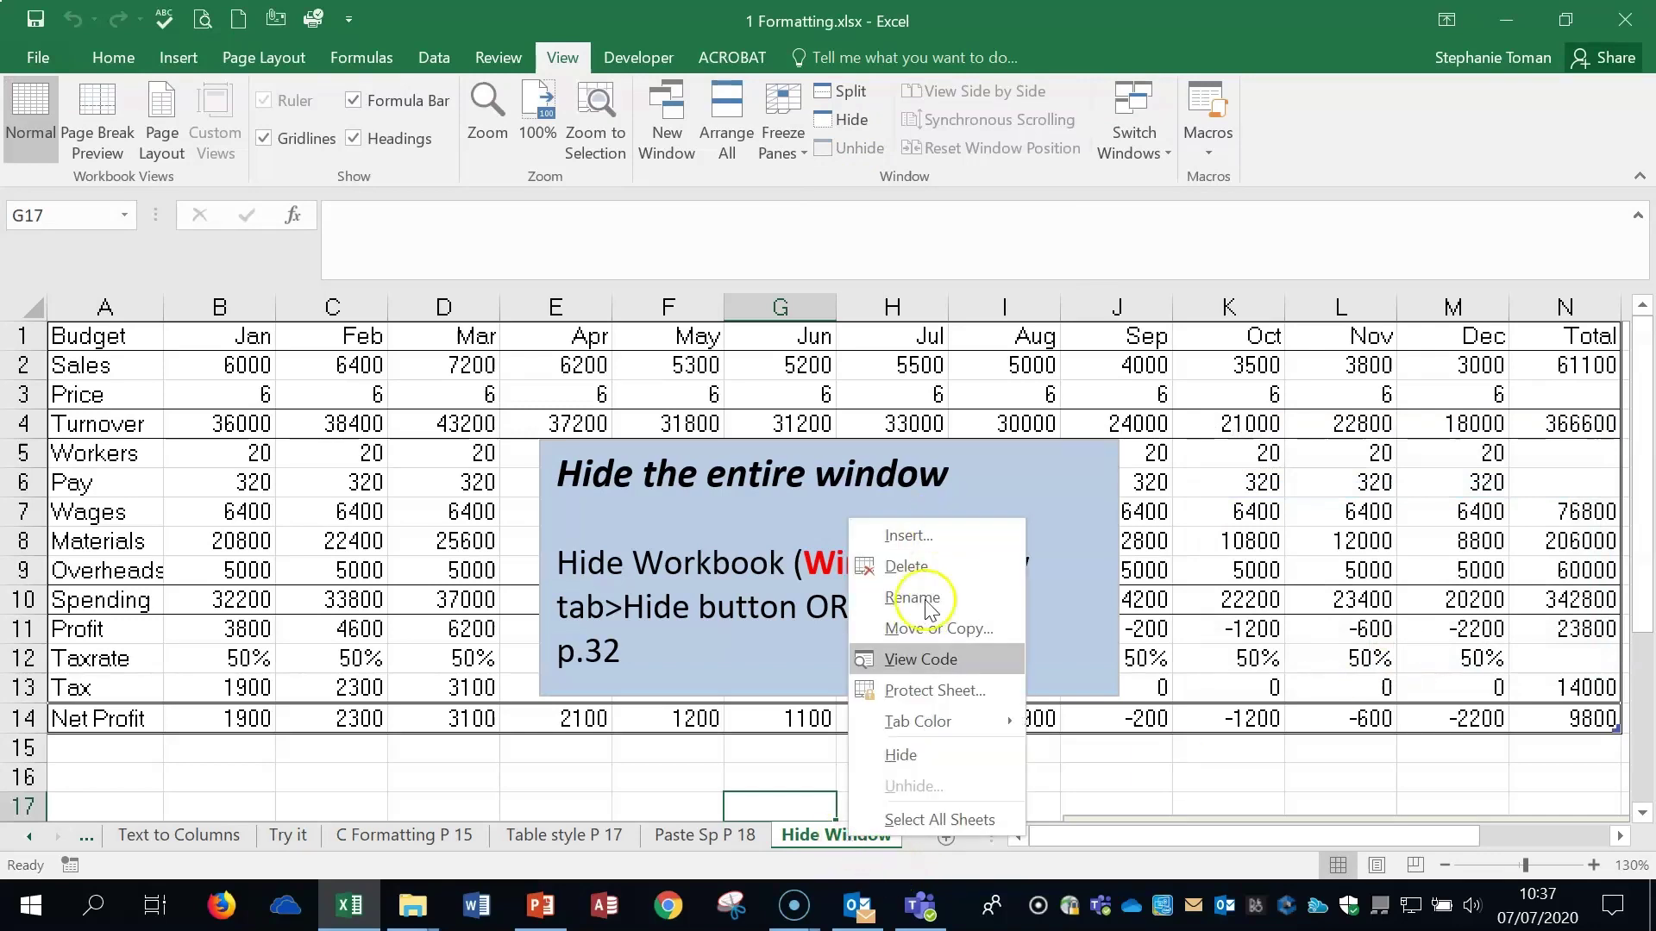
pyautogui.click(900, 756)
pyautogui.rightClick(732, 849)
pyautogui.click(781, 774)
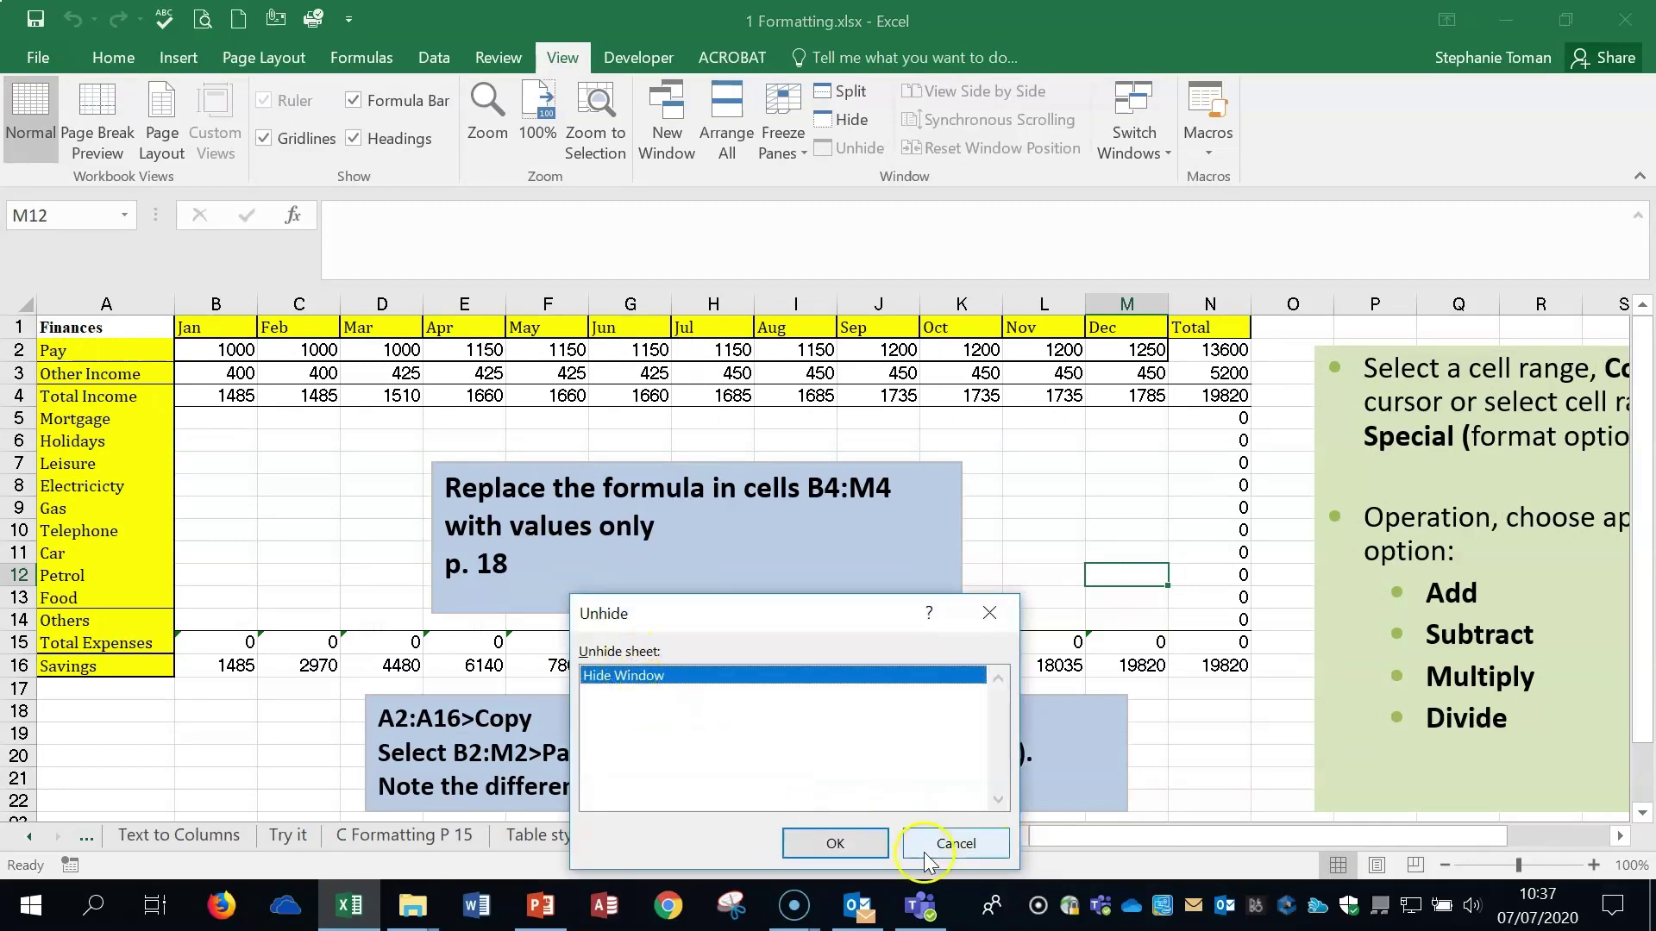
pyautogui.click(877, 845)
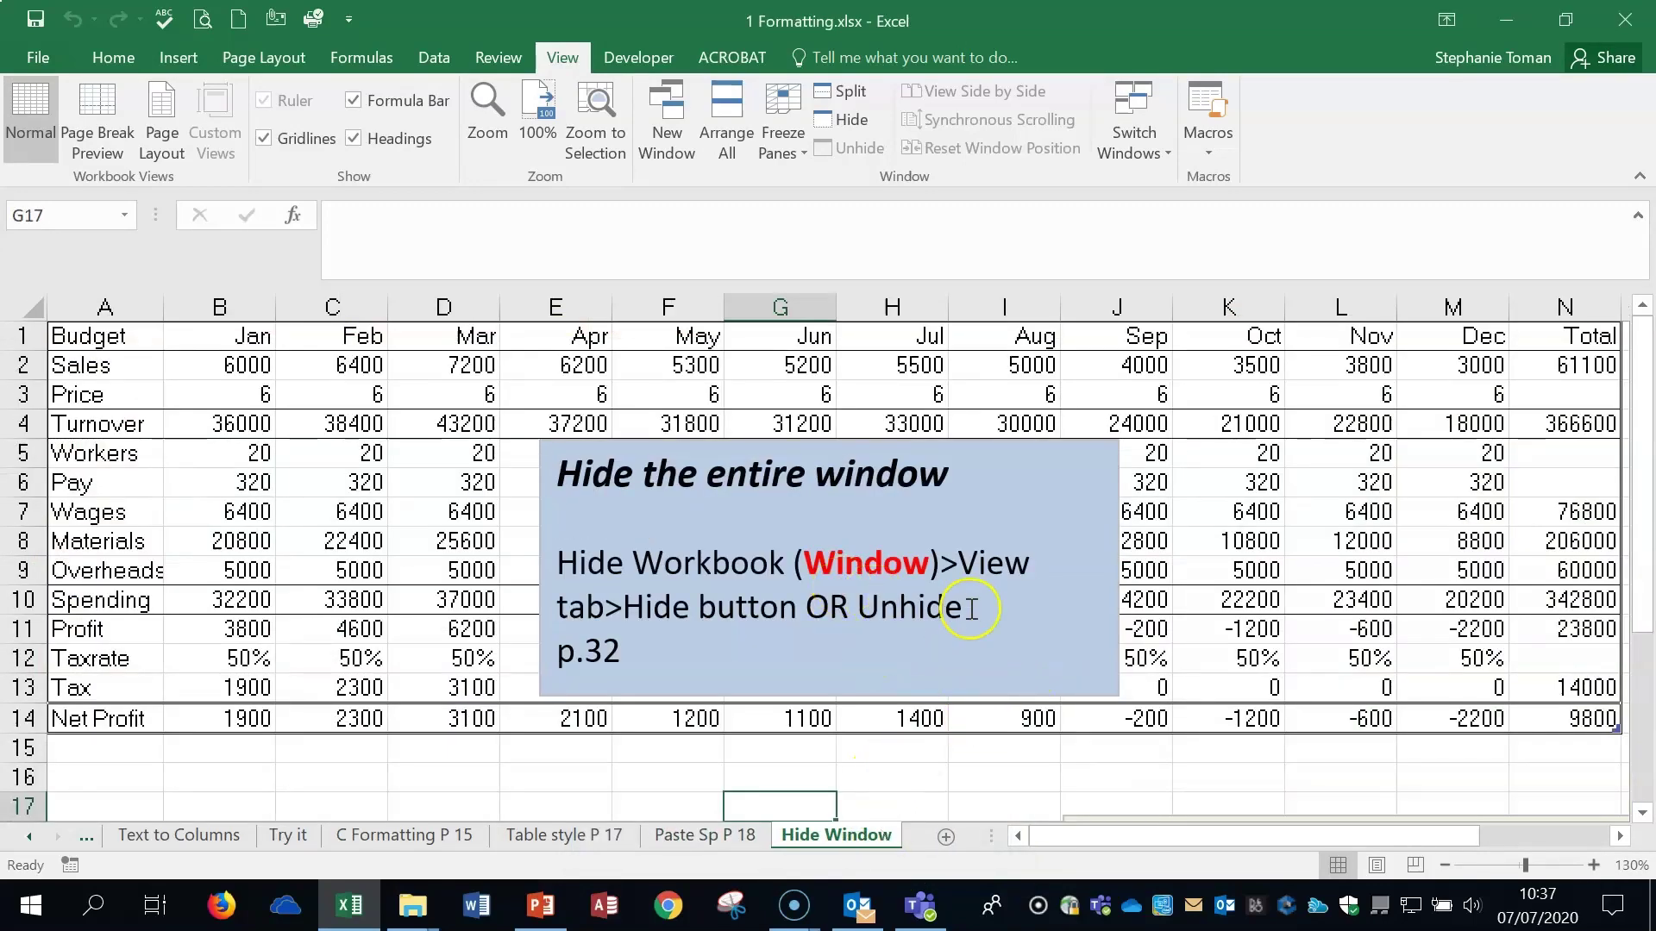
pyautogui.click(1116, 773)
pyautogui.click(1233, 776)
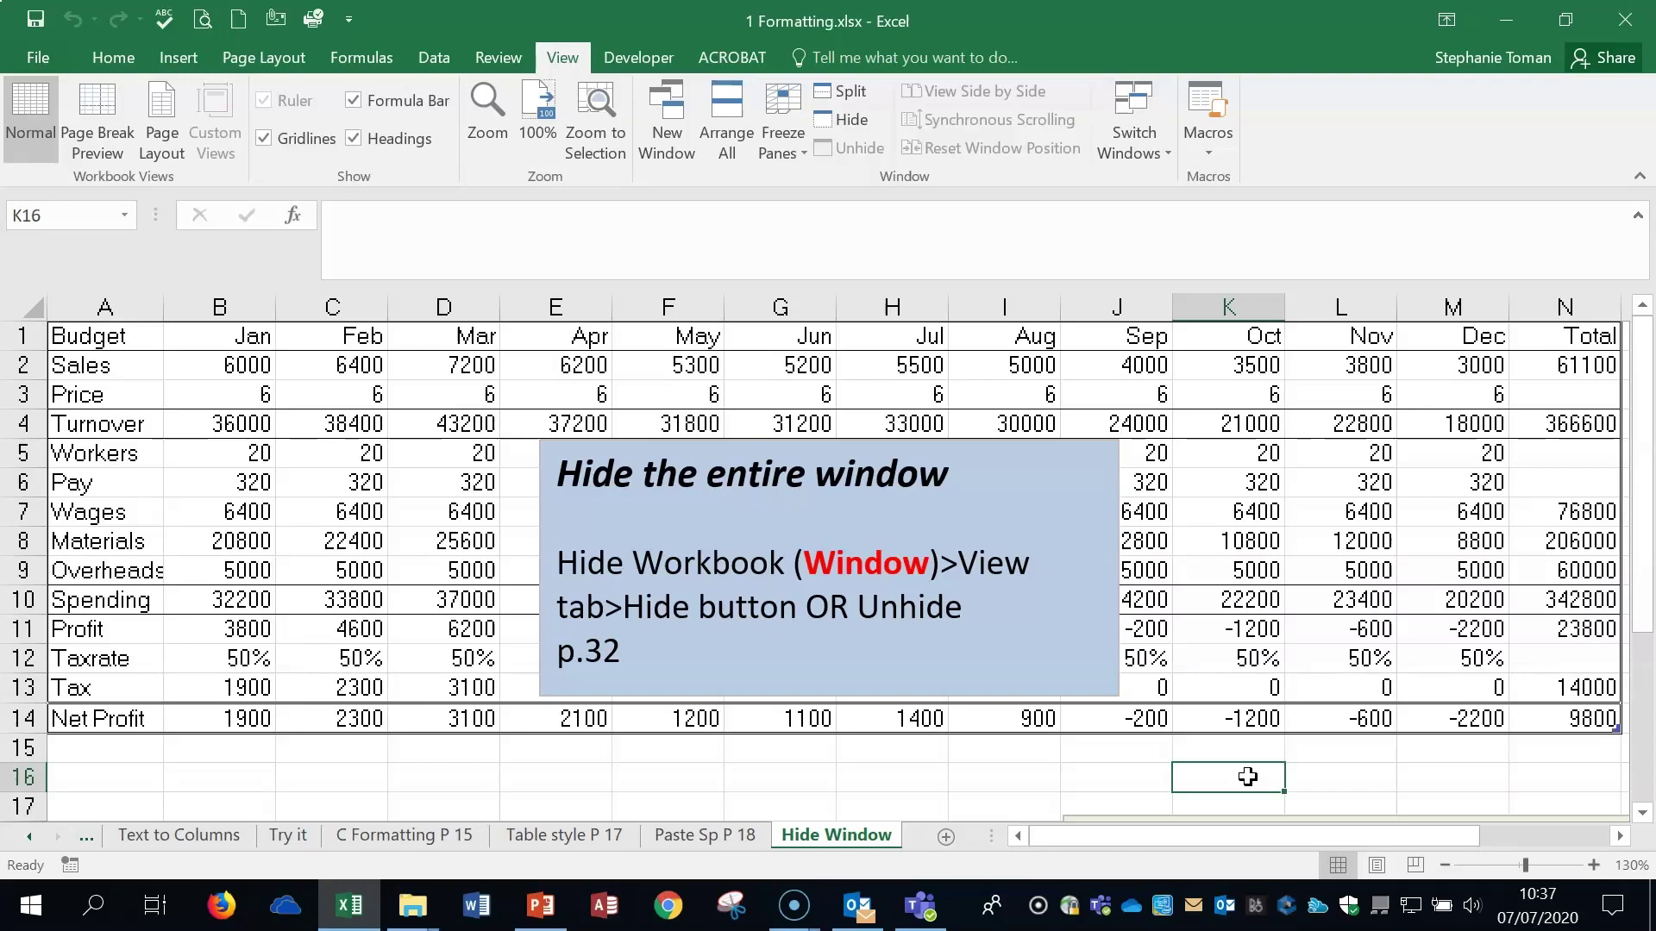
pyautogui.click(1242, 782)
pyautogui.click(25, 893)
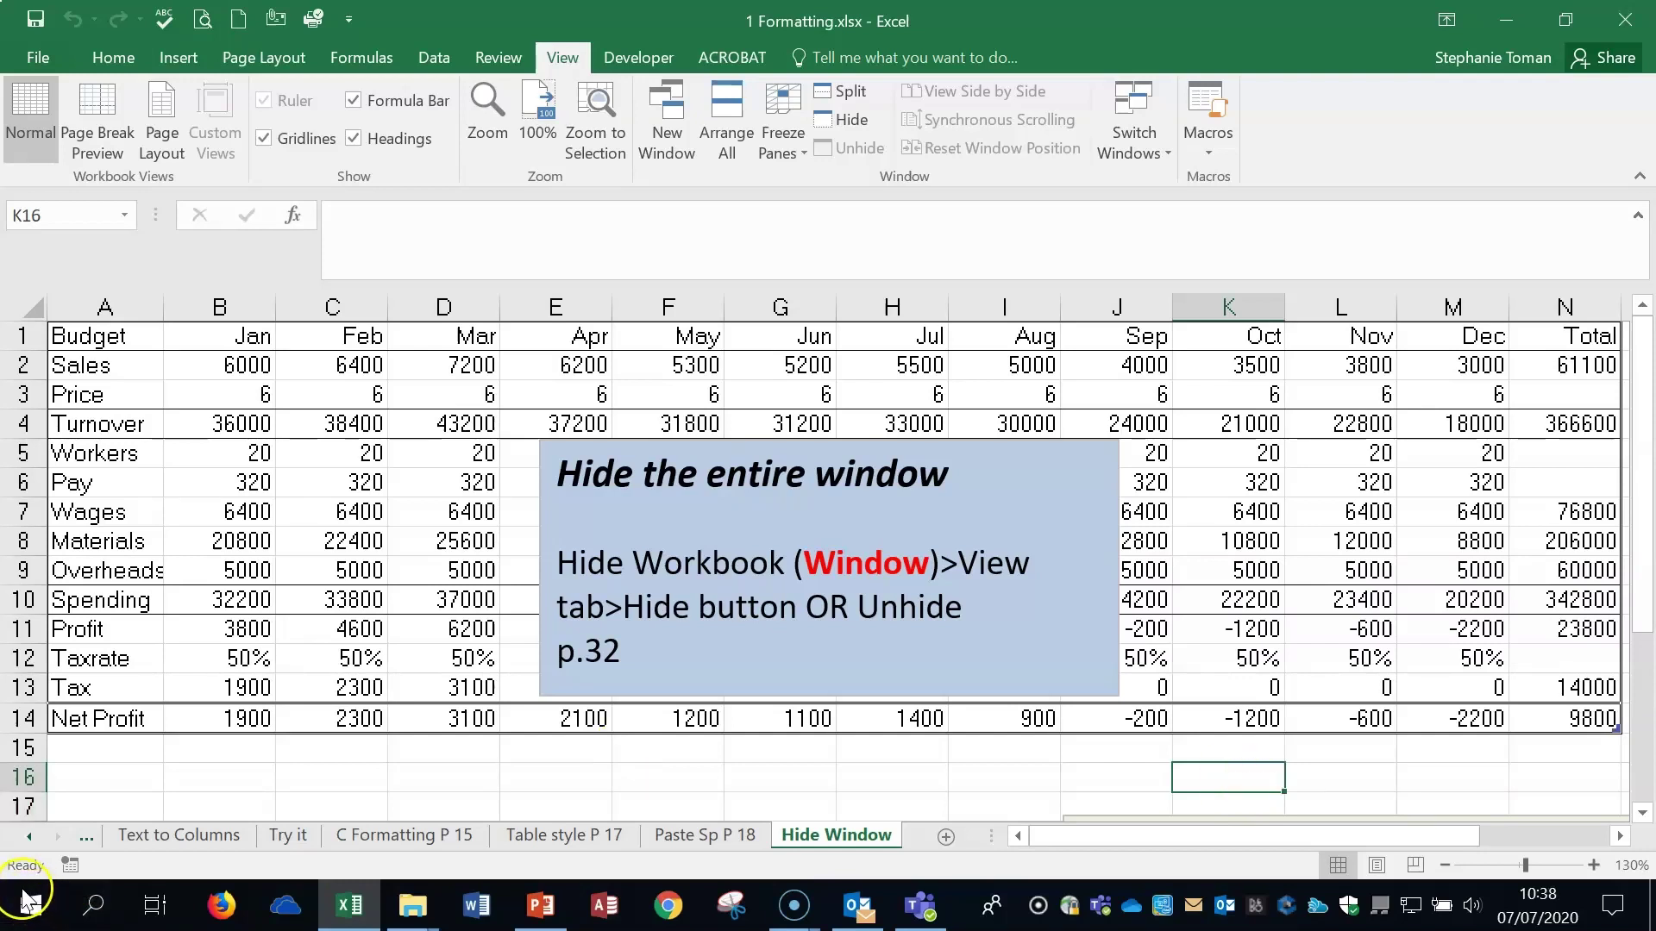